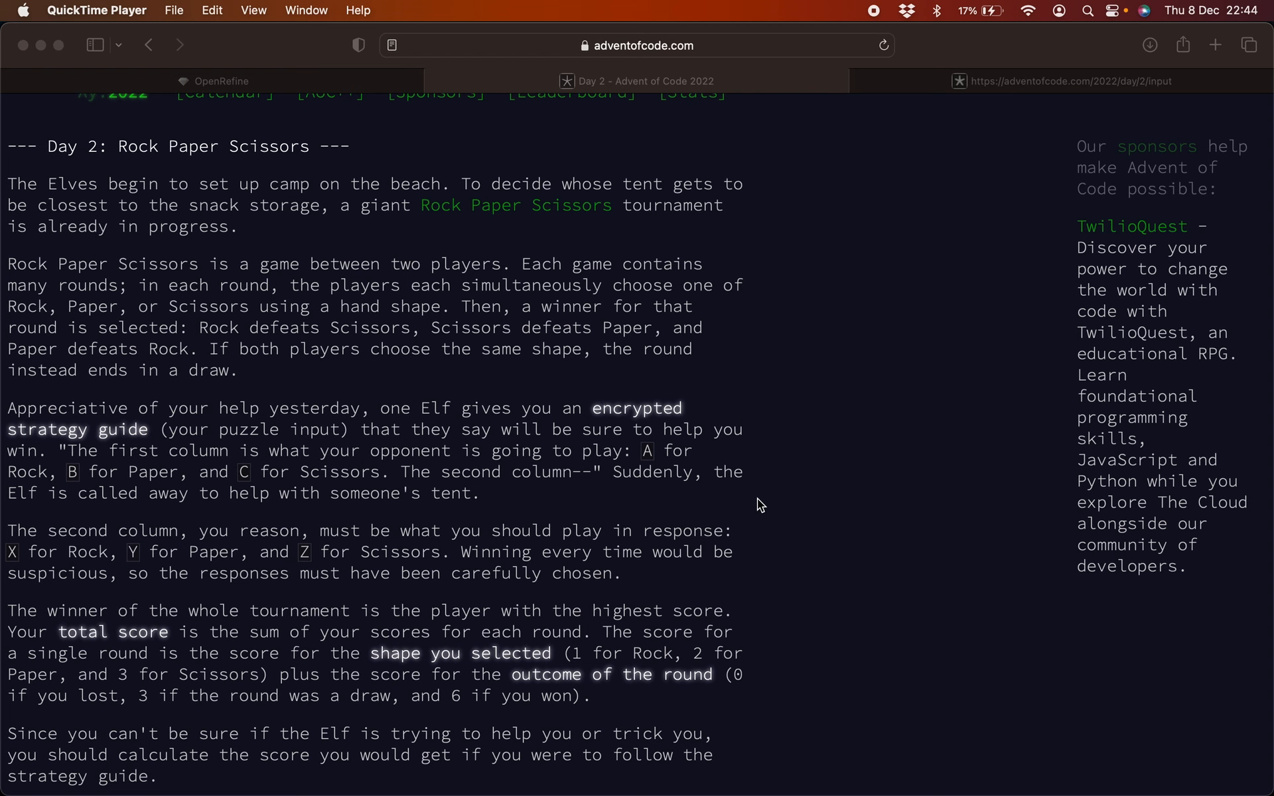
Step: Read the Day 2 Rock Paper Scissors rules and the description of the encrypted strategy guide
scroll(758, 499, down, 1)
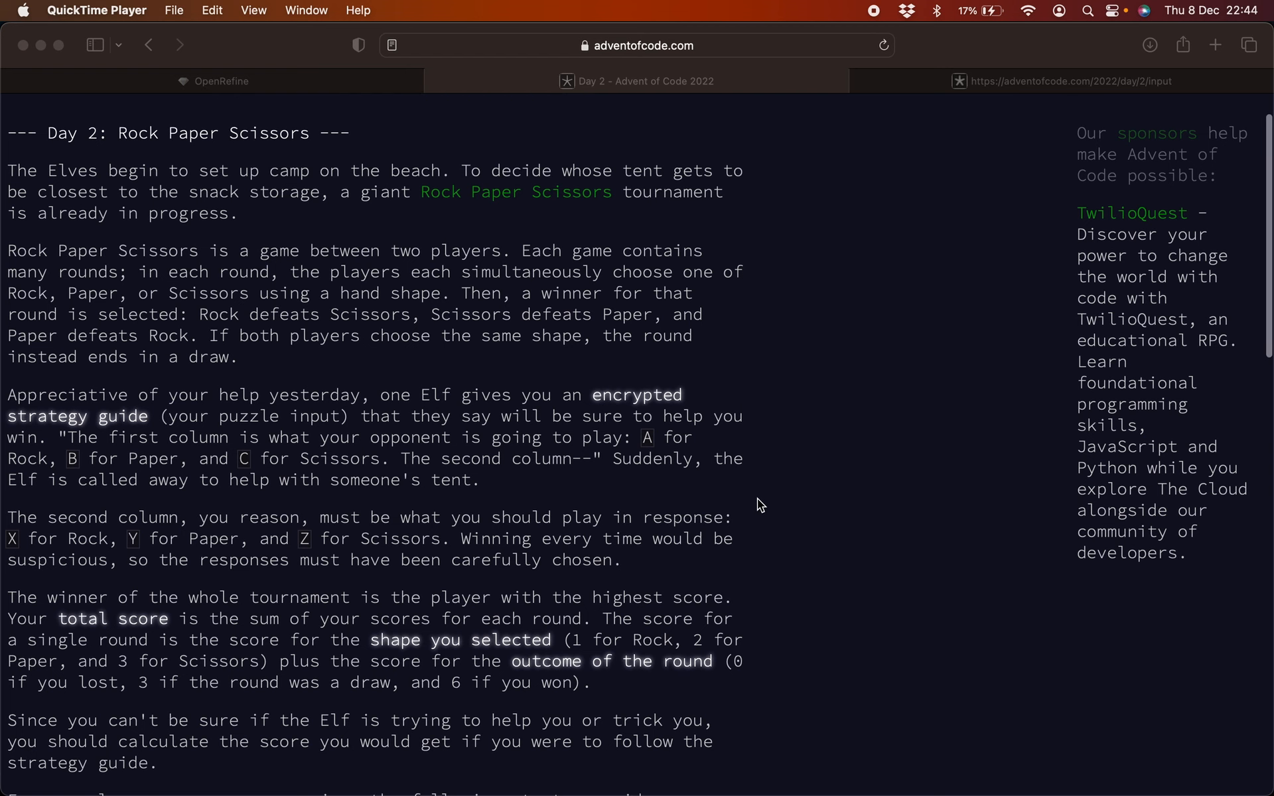
scroll(758, 499, down, 1)
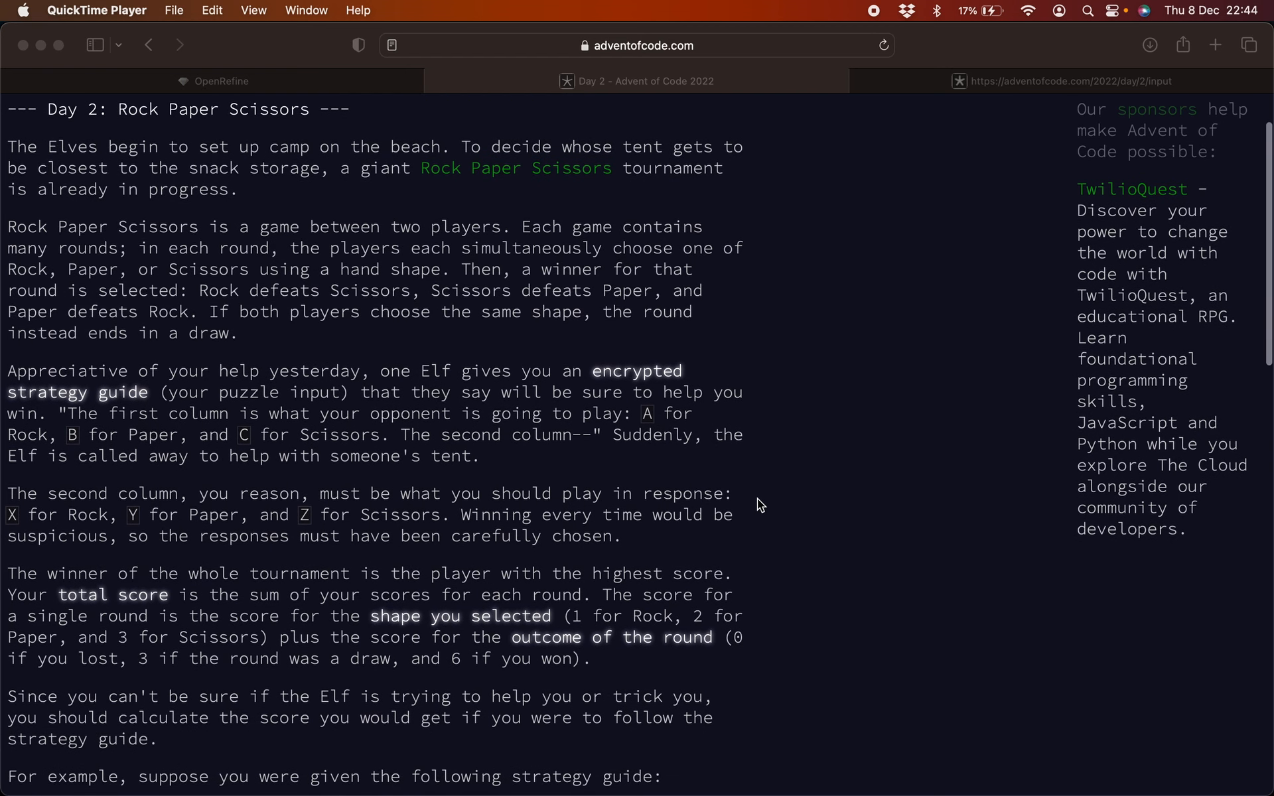
scroll(758, 499, down, 1)
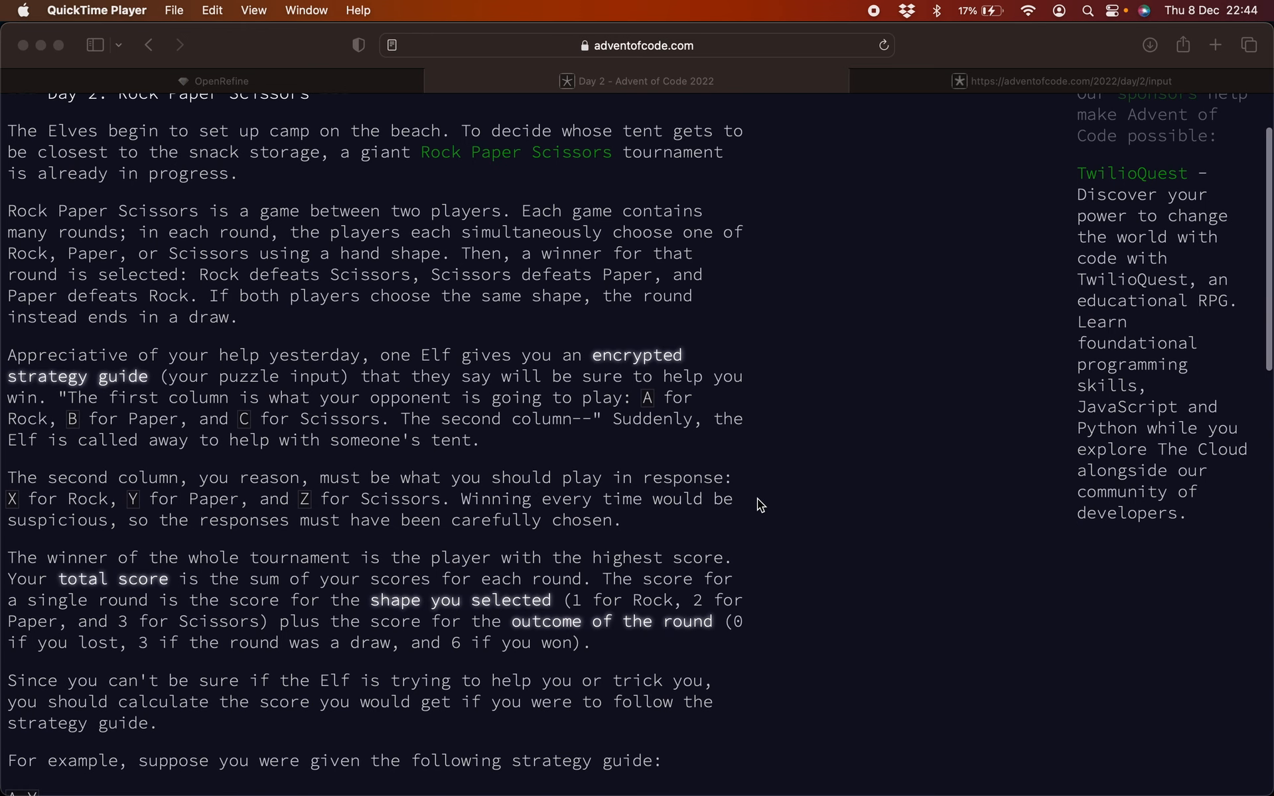
scroll(758, 498, down, 2)
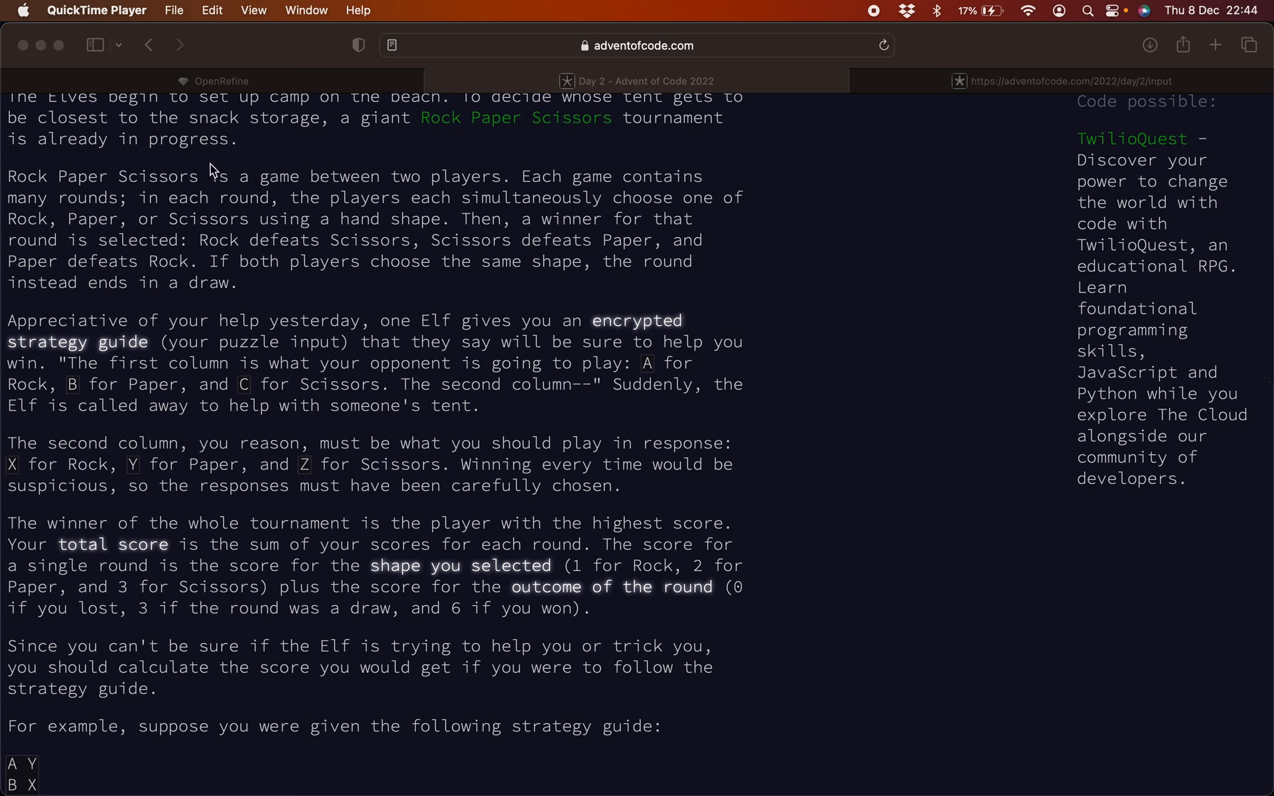
click(10, 181)
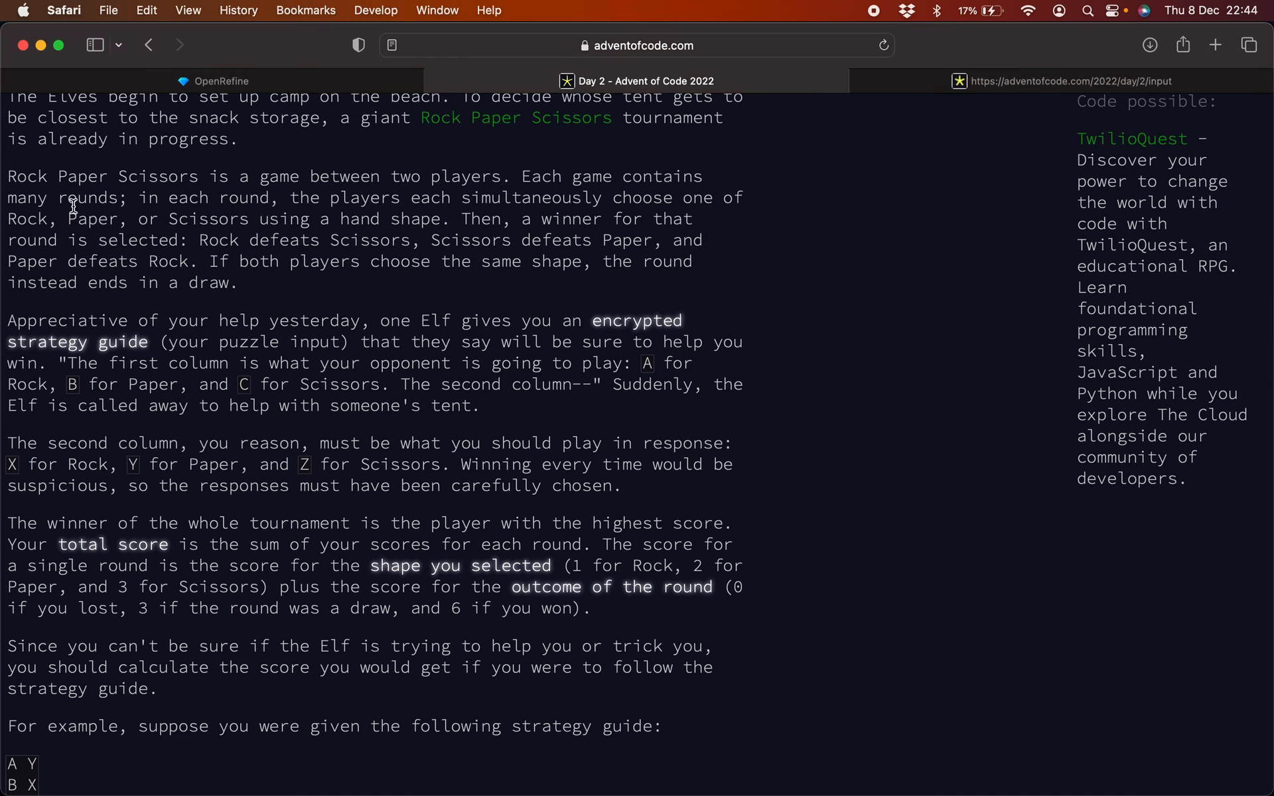
drag(12, 179, 243, 283)
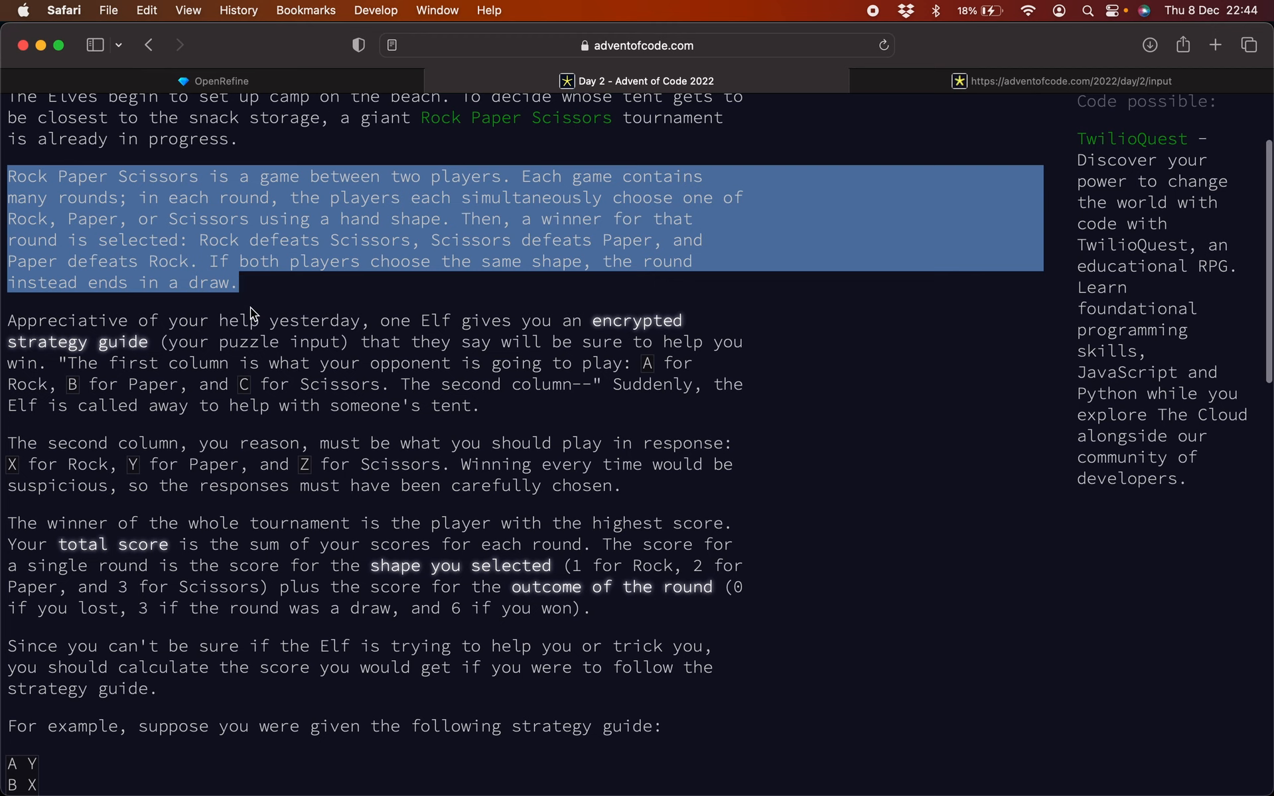
scroll(250, 308, down, 1)
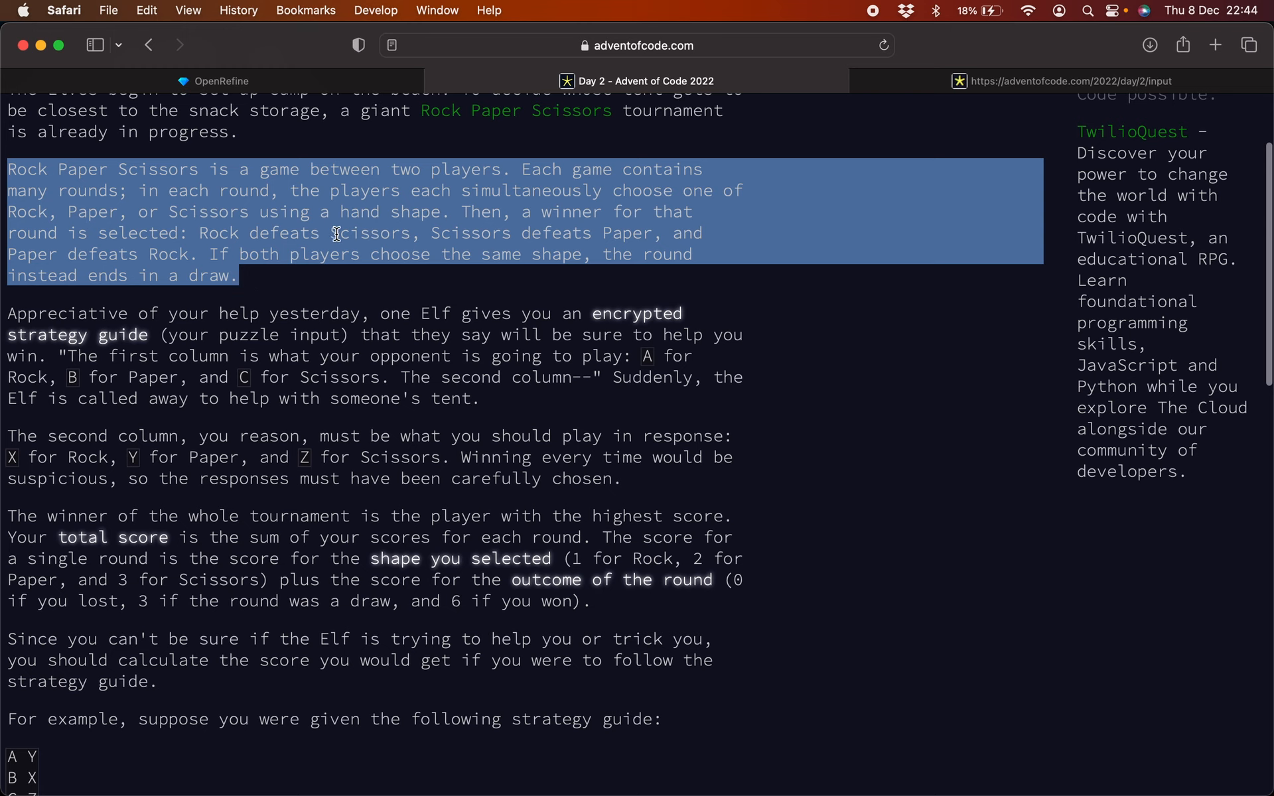
scroll(349, 290, down, 2)
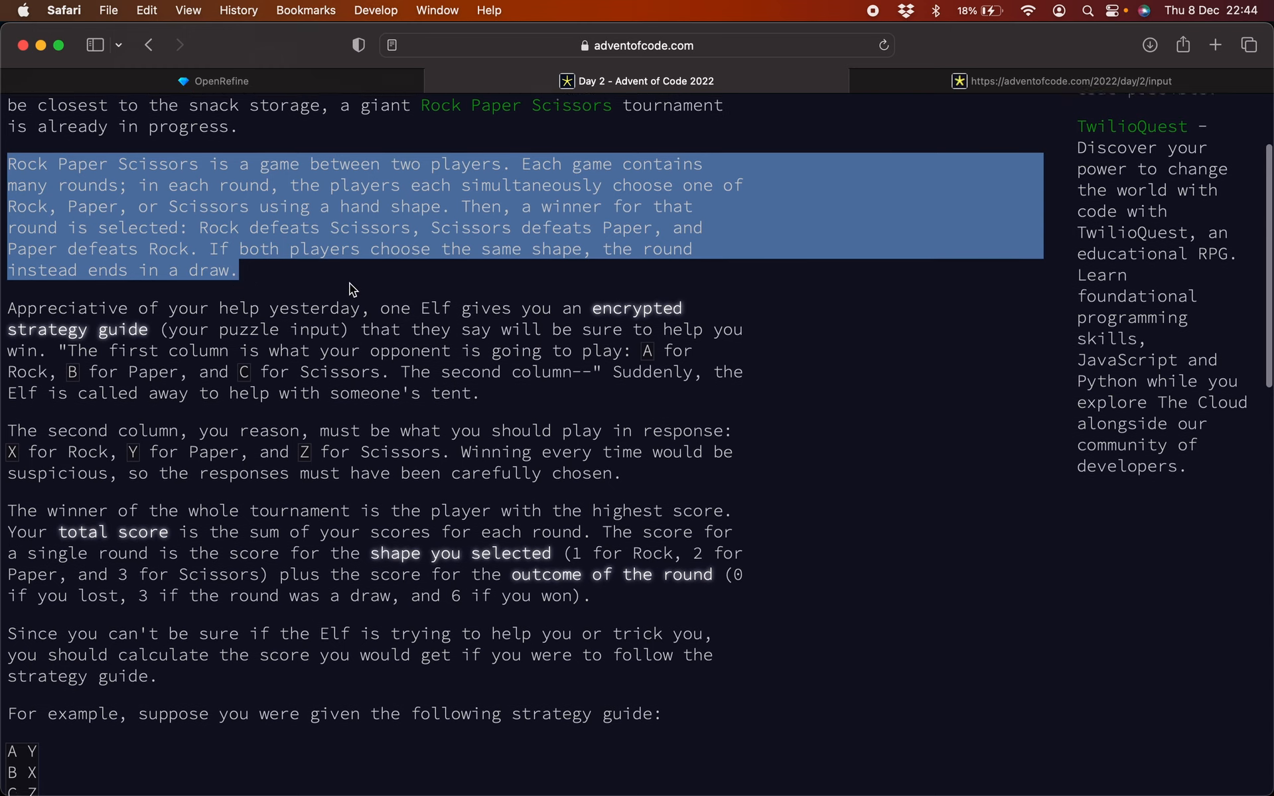
scroll(336, 334, down, 5)
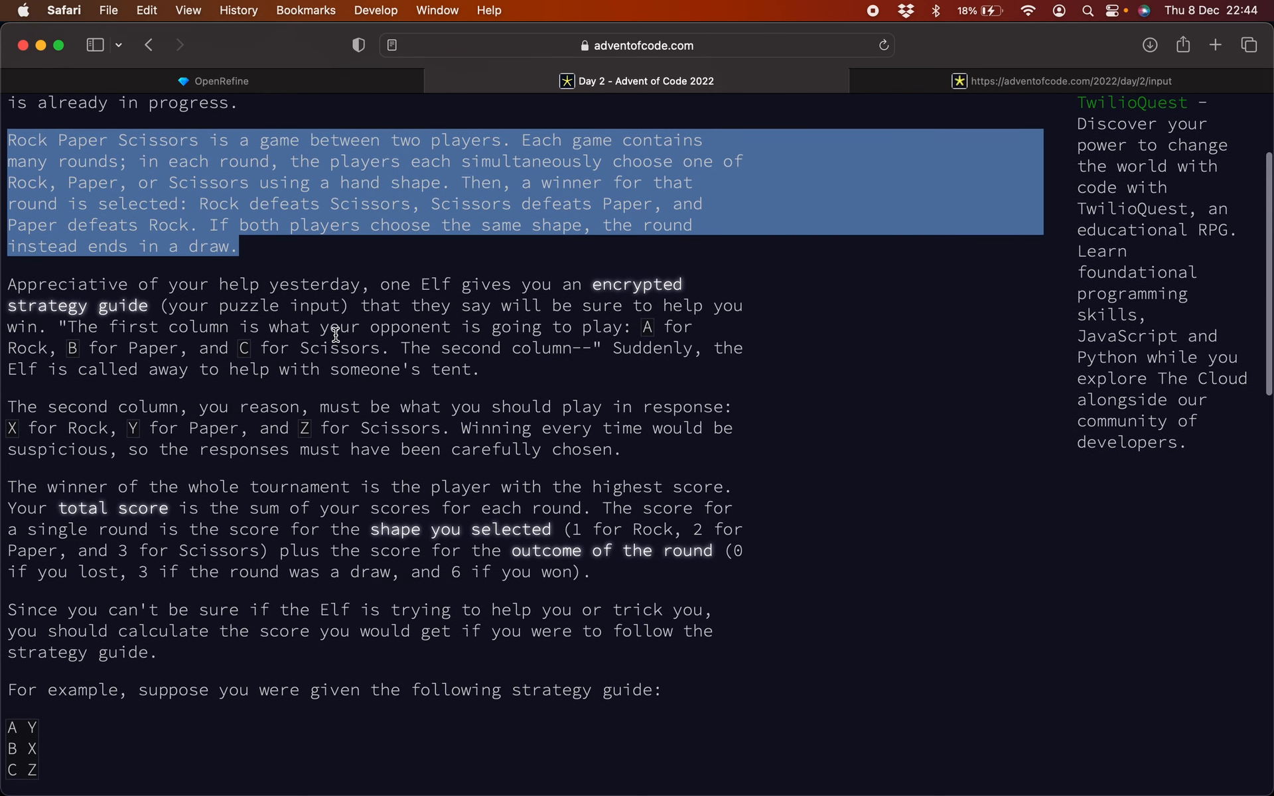
scroll(336, 334, down, 3)
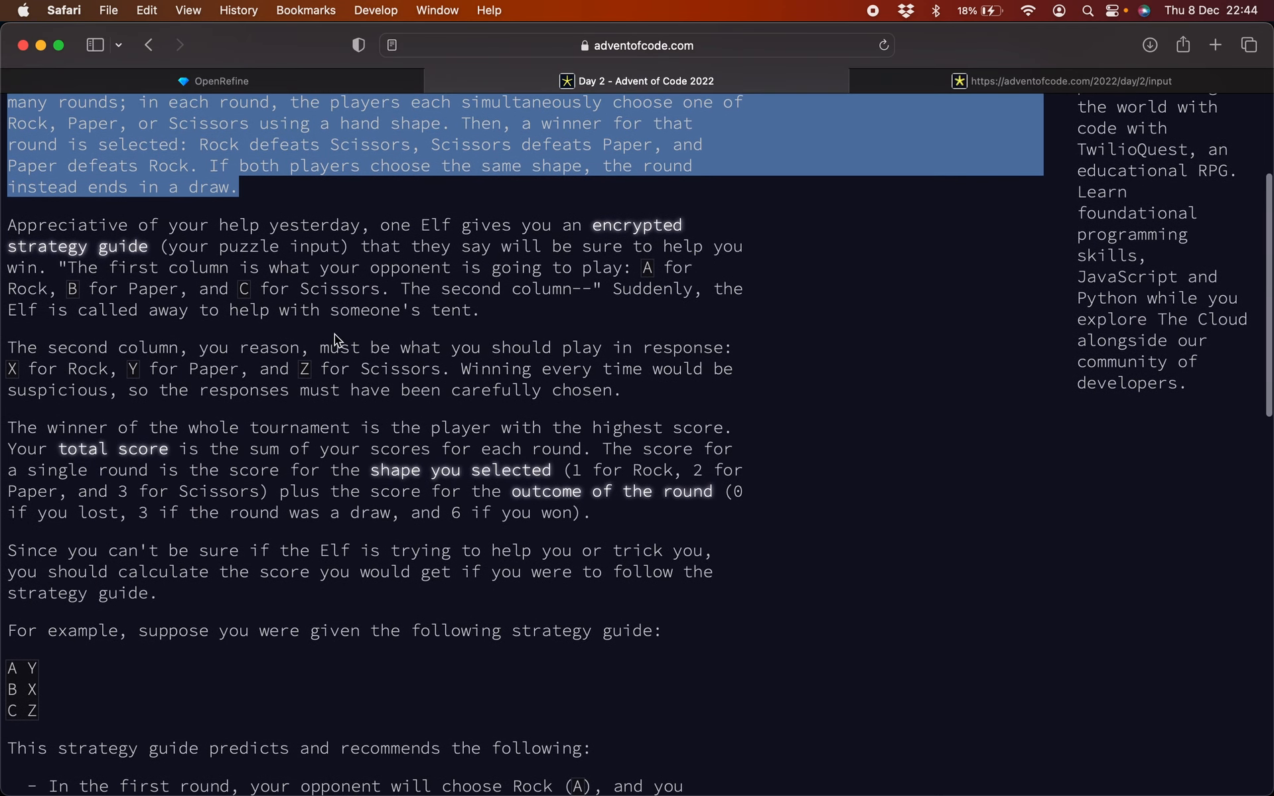
scroll(318, 361, down, 1)
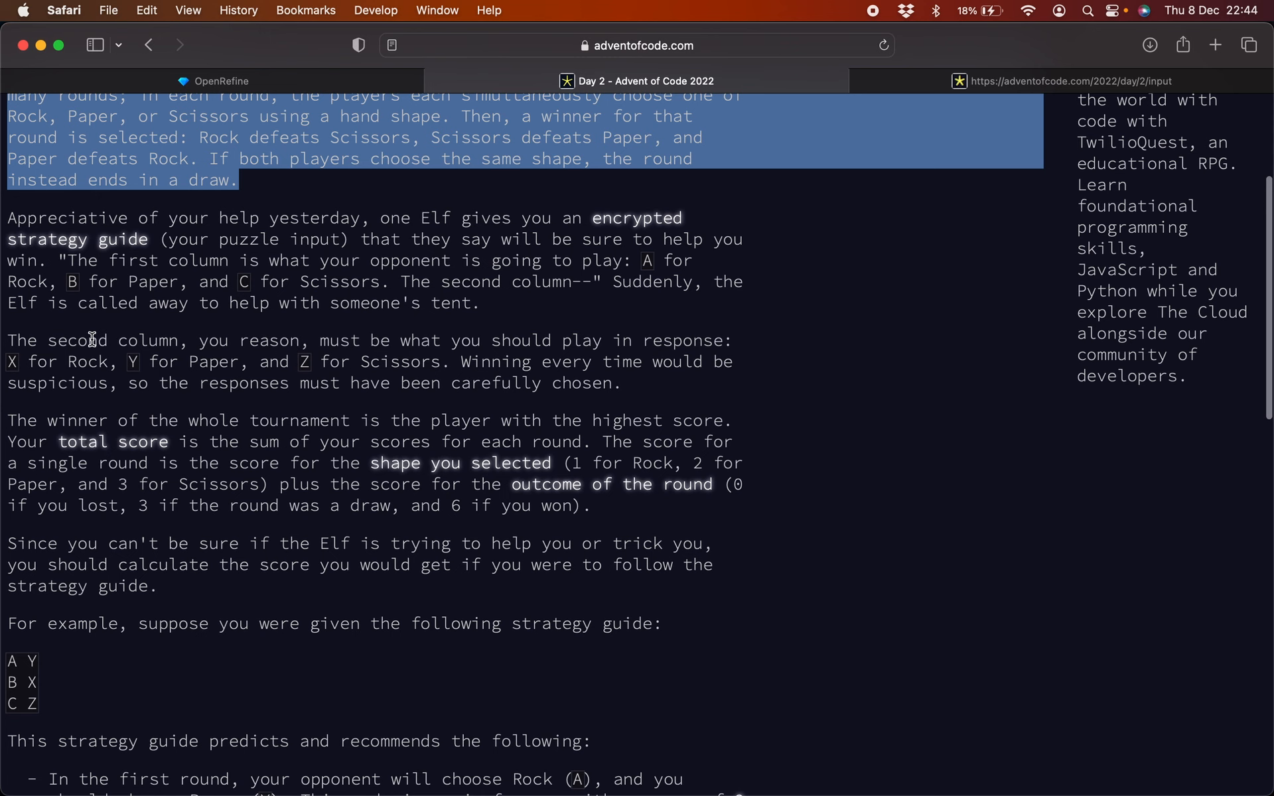
scroll(92, 339, down, 1)
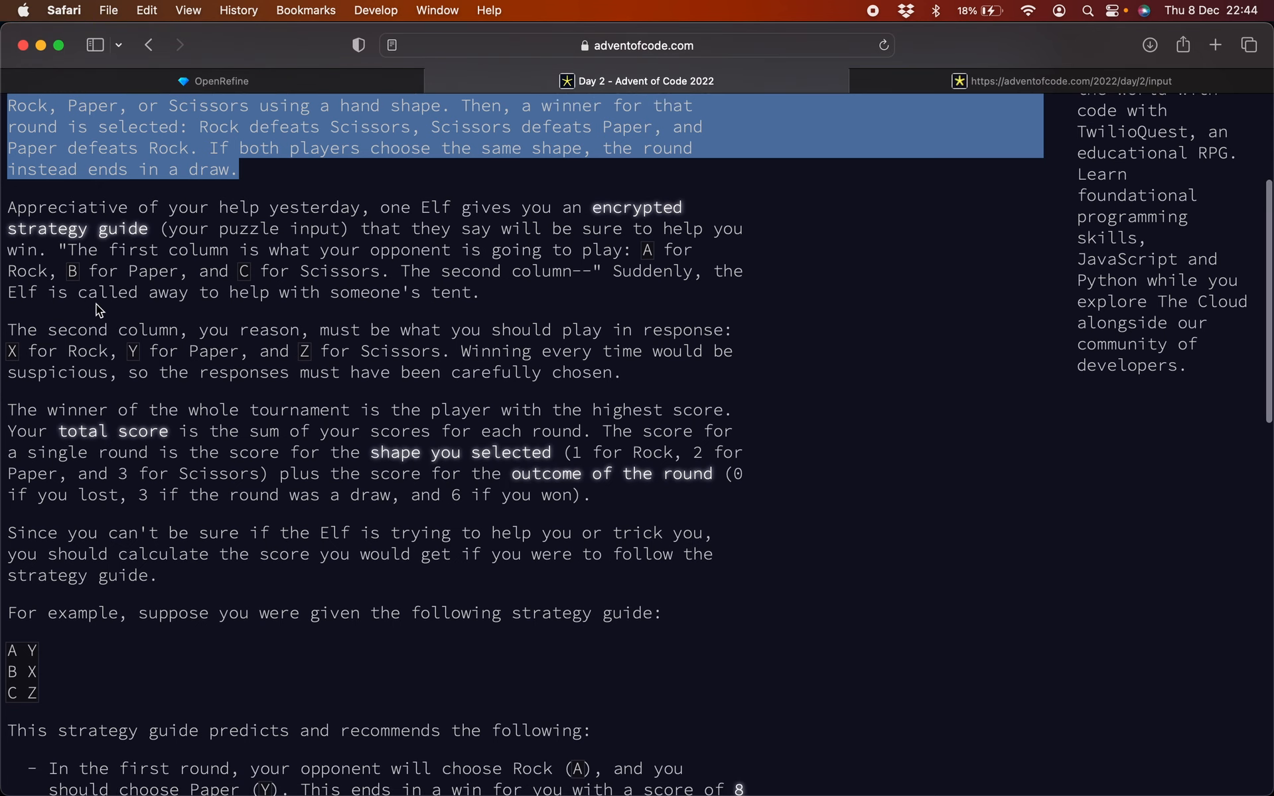
Step: View the Day 2 puzzle input with enlarged text and go to the start of the list
click(945, 81)
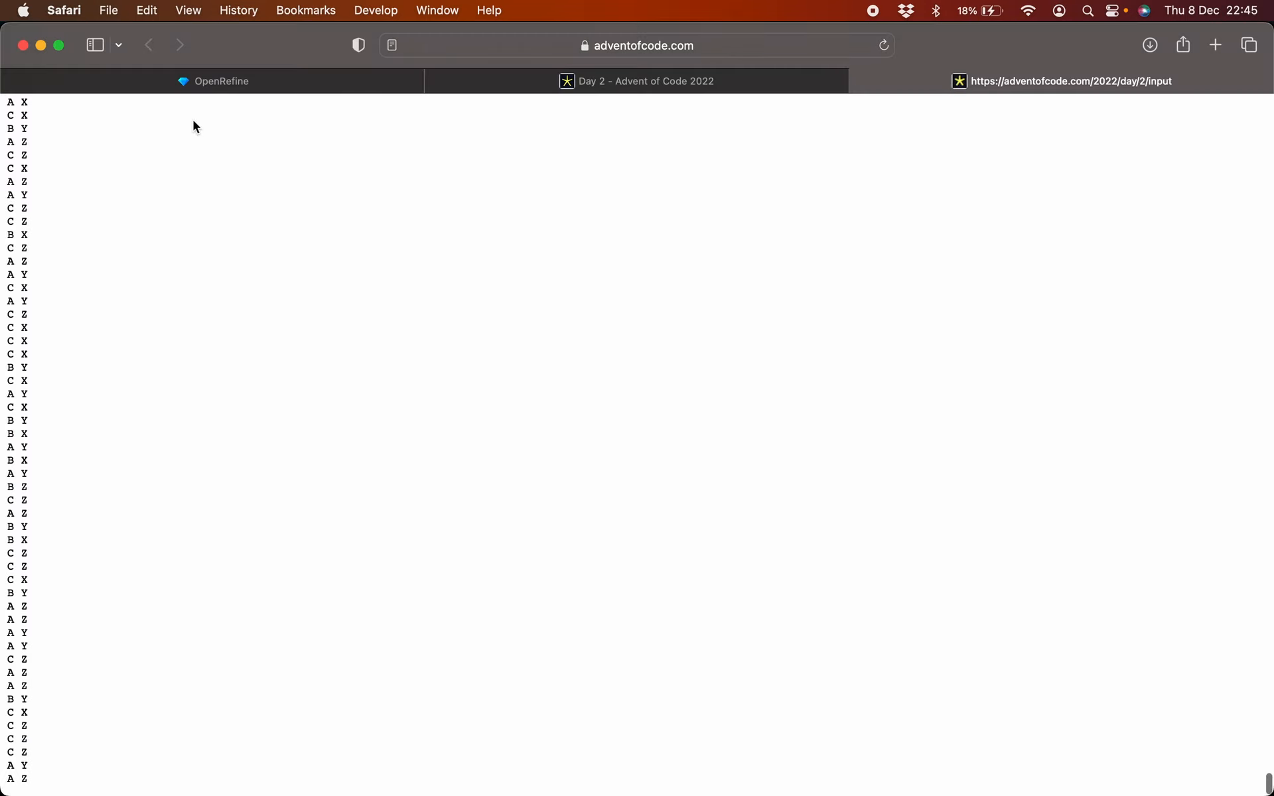
mouse_move(26, 69)
key(super+plus)
key(super+plus)
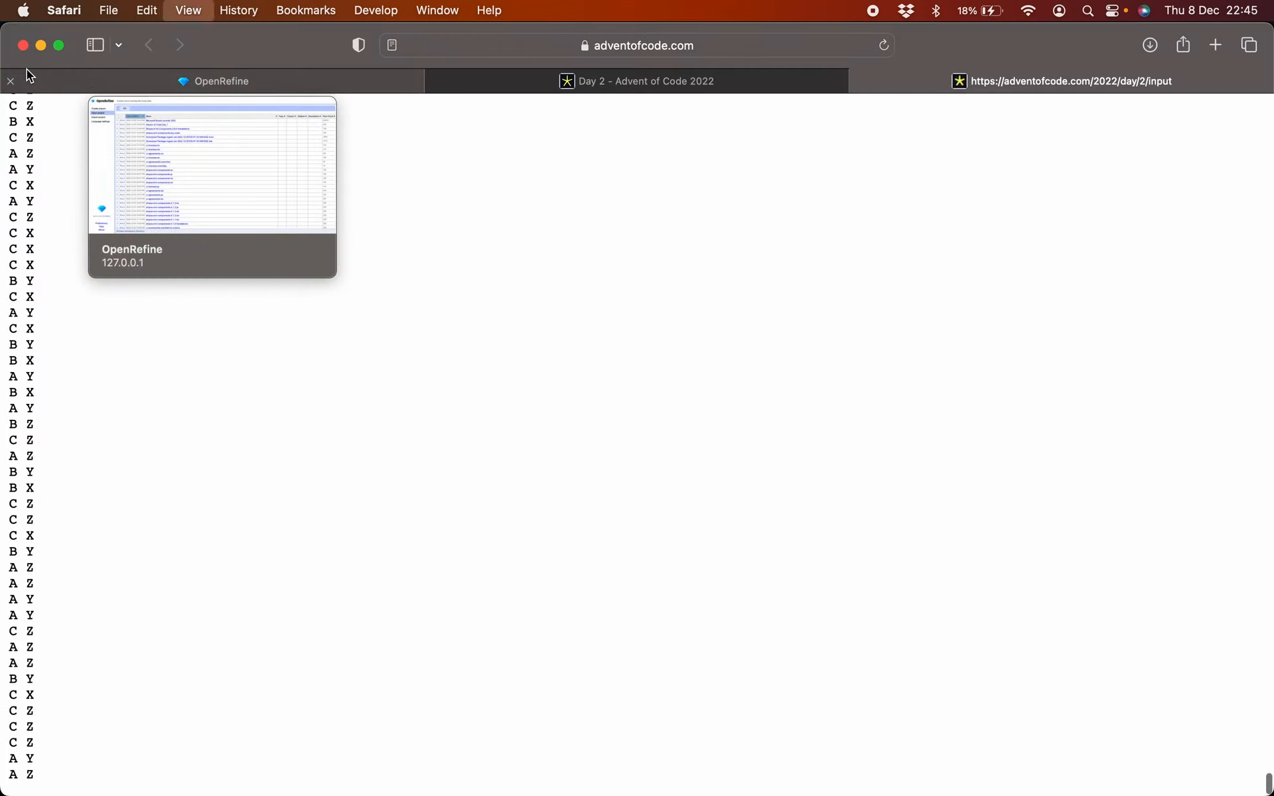
scroll(38, 211, up, 15)
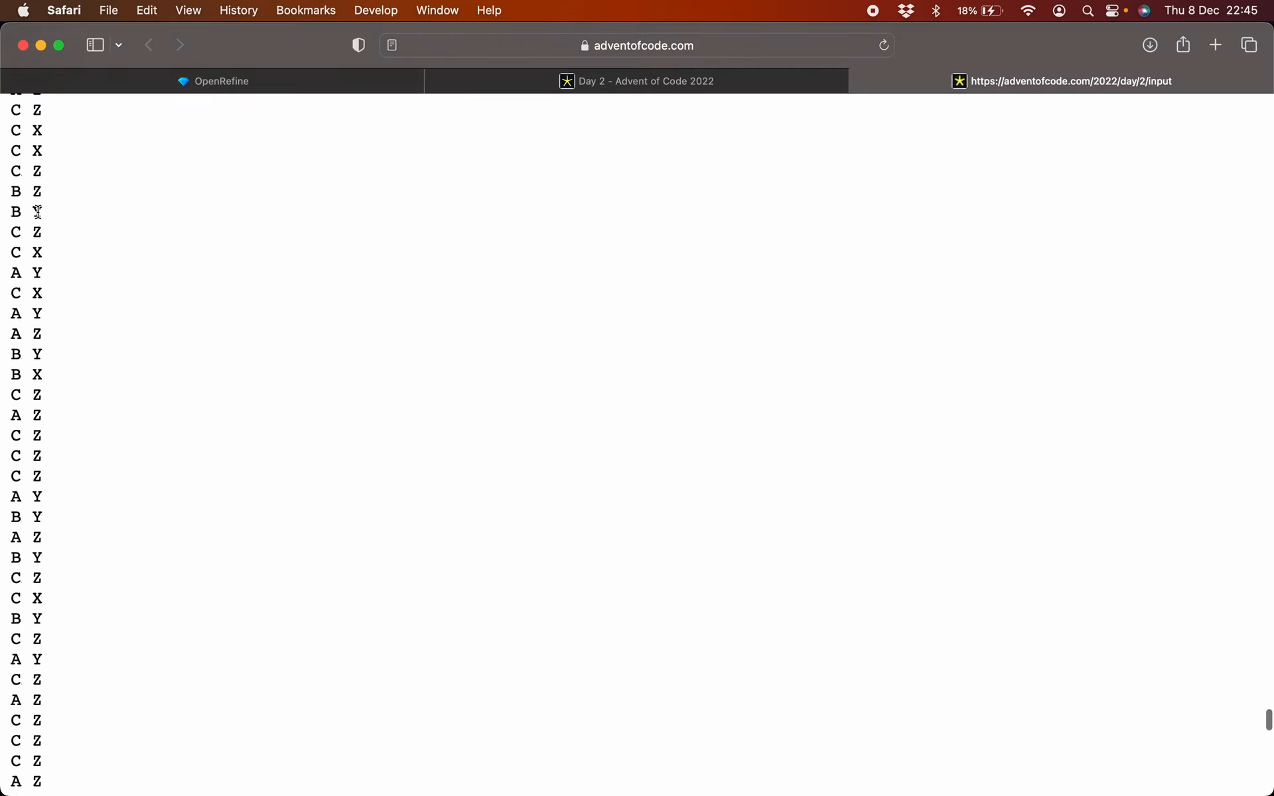
scroll(38, 211, up, 15)
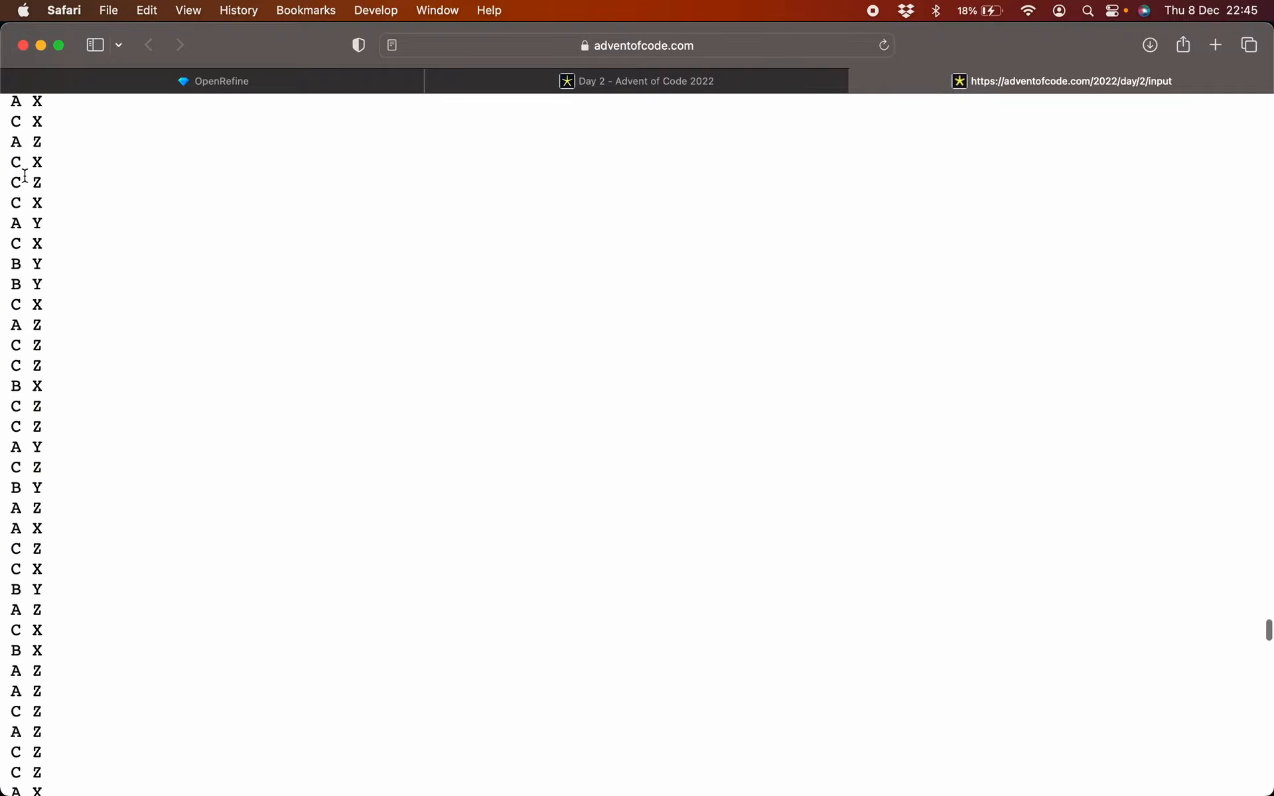
scroll(24, 184, up, 15)
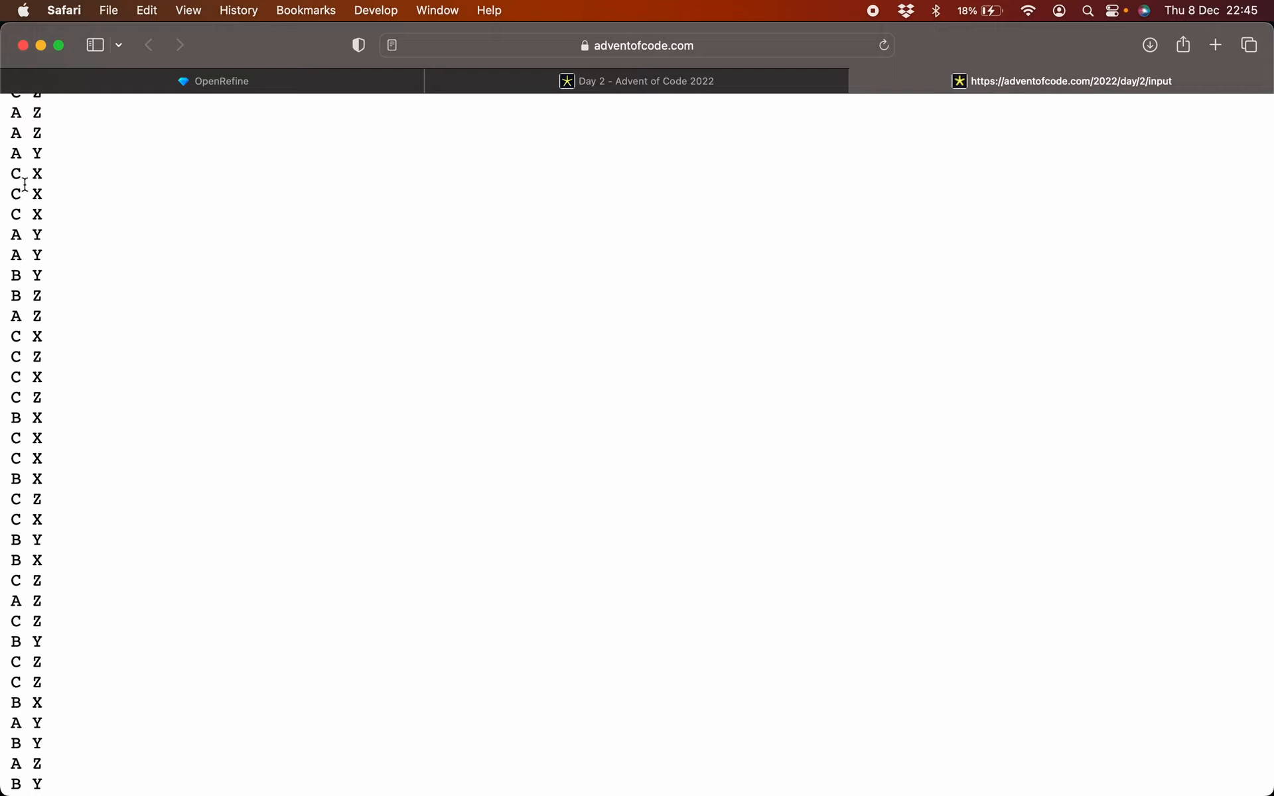
key(super+Up)
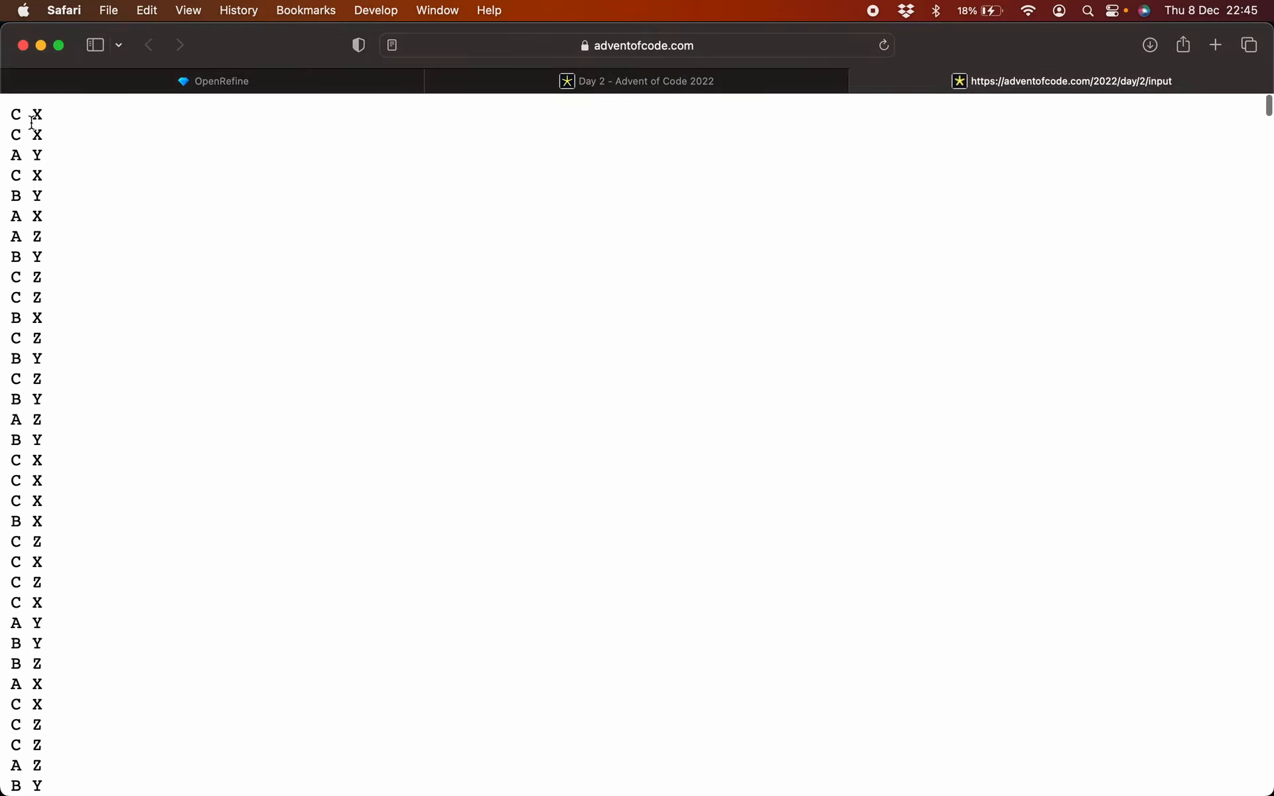
Step: Highlight the meaning of X, Y and Z in the puzzle text and compare it with the first round of the input
click(568, 80)
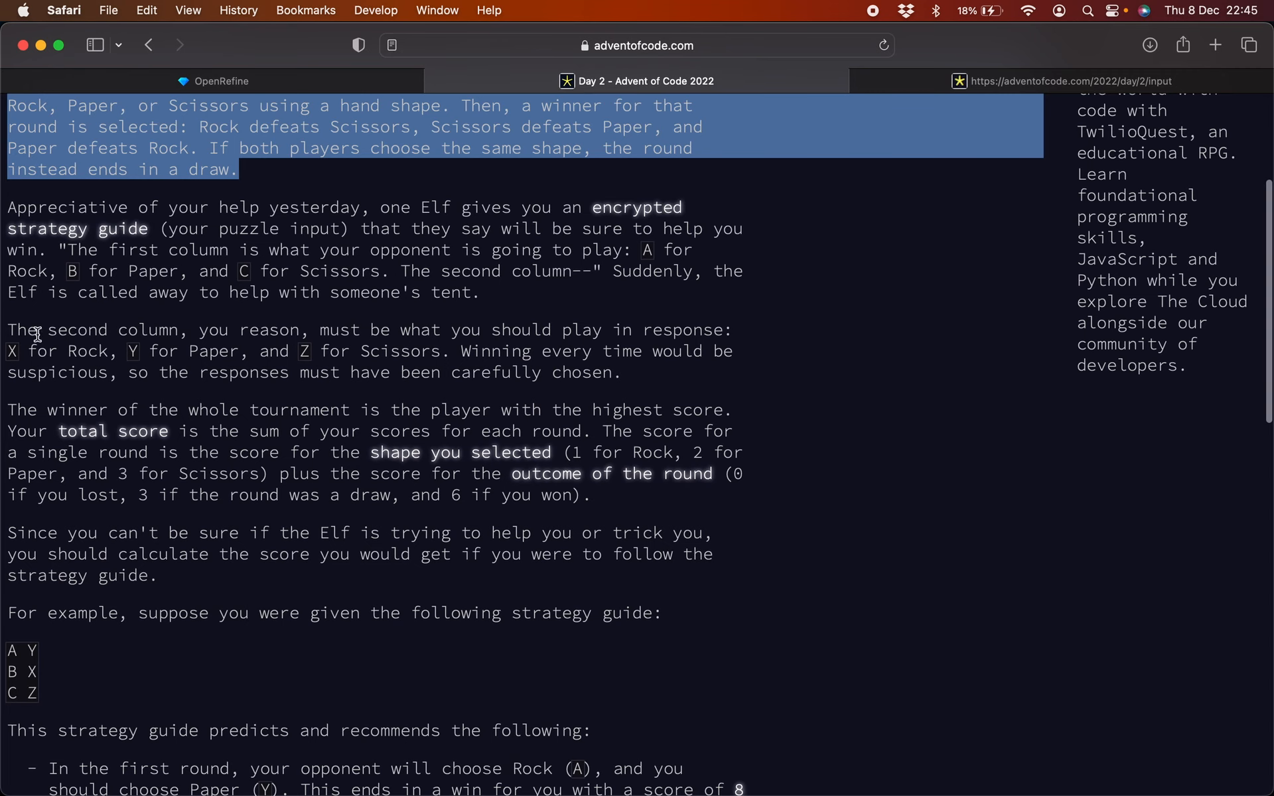
click(451, 329)
mouse_move(451, 330)
mouse_down()
mouse_move(425, 352)
mouse_move(440, 352)
mouse_up()
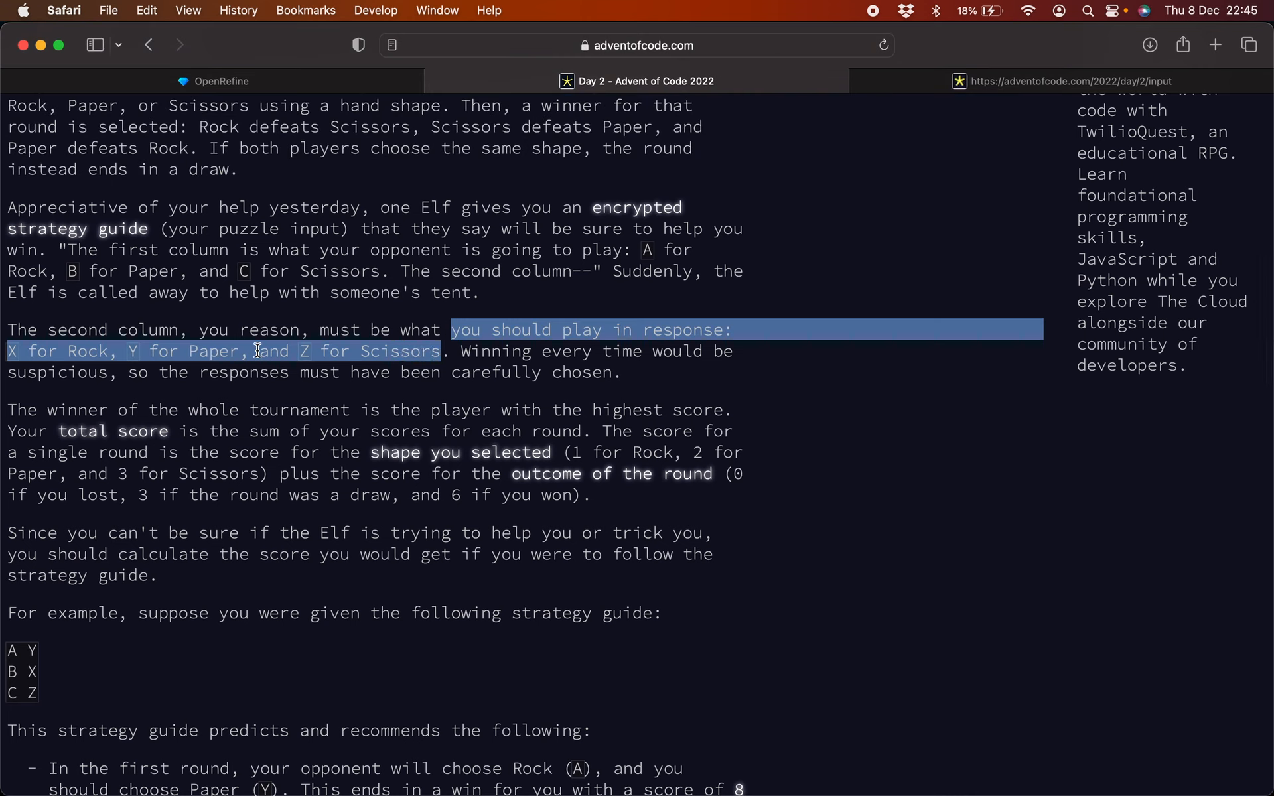
click(989, 83)
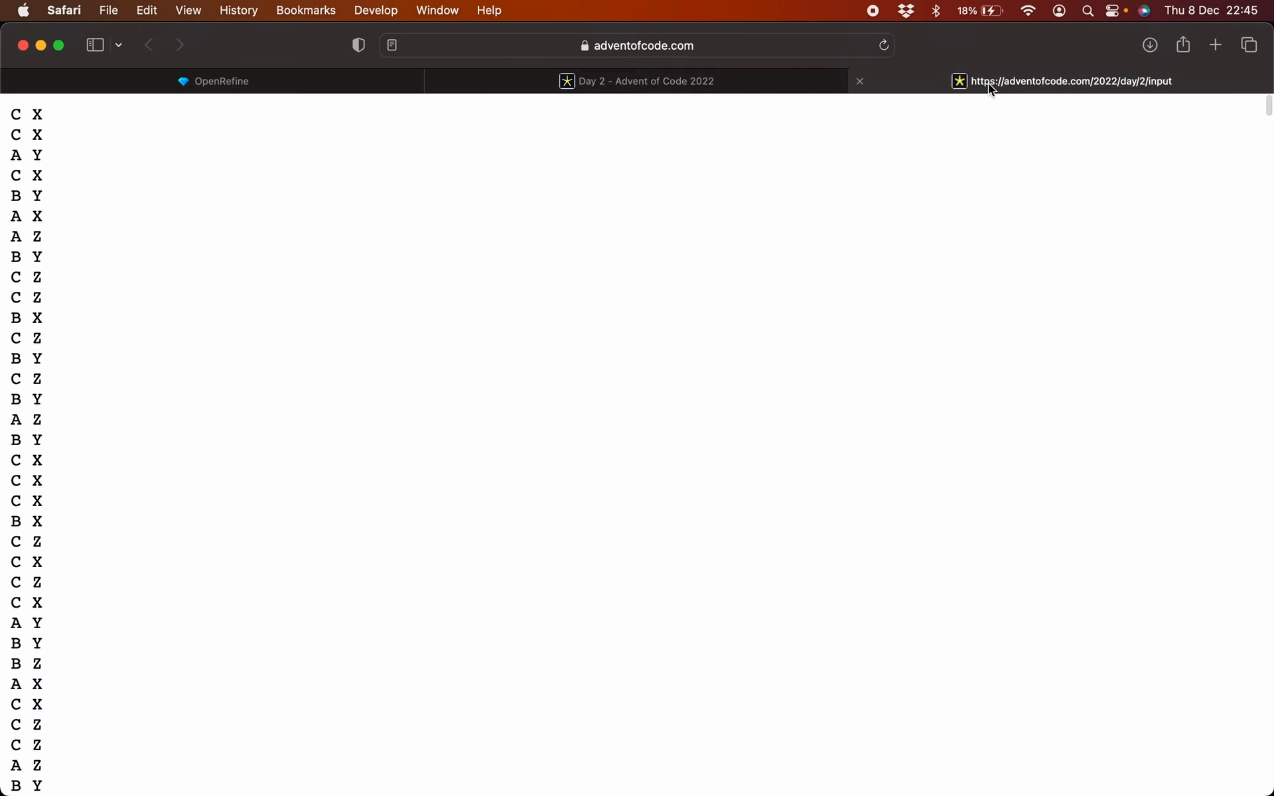
drag(11, 114, 53, 114)
click(14, 114)
drag(14, 114, 44, 116)
click(35, 116)
Step: Read the scoring rules for the selected shape and the round outcome, highlighting the shape scores in the puzzle text
click(555, 85)
scroll(415, 321, down, 2)
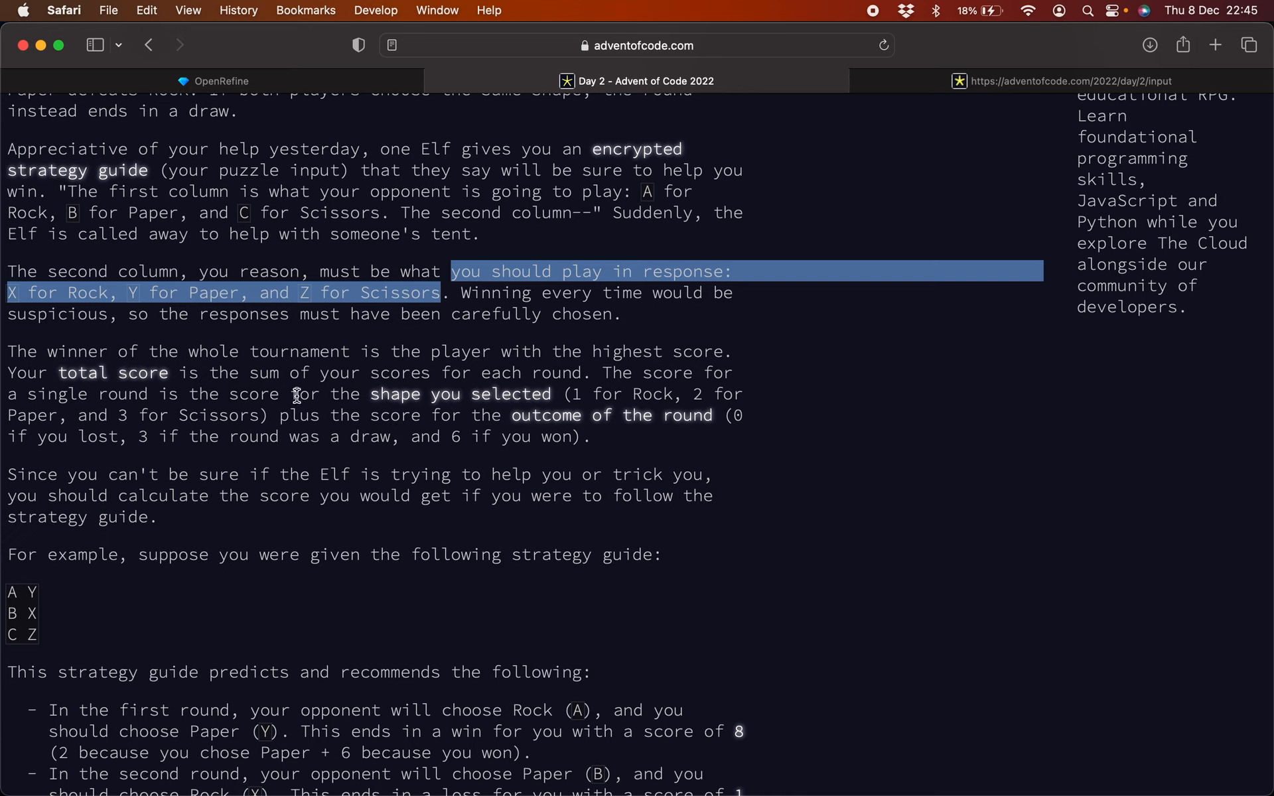
drag(275, 413, 559, 390)
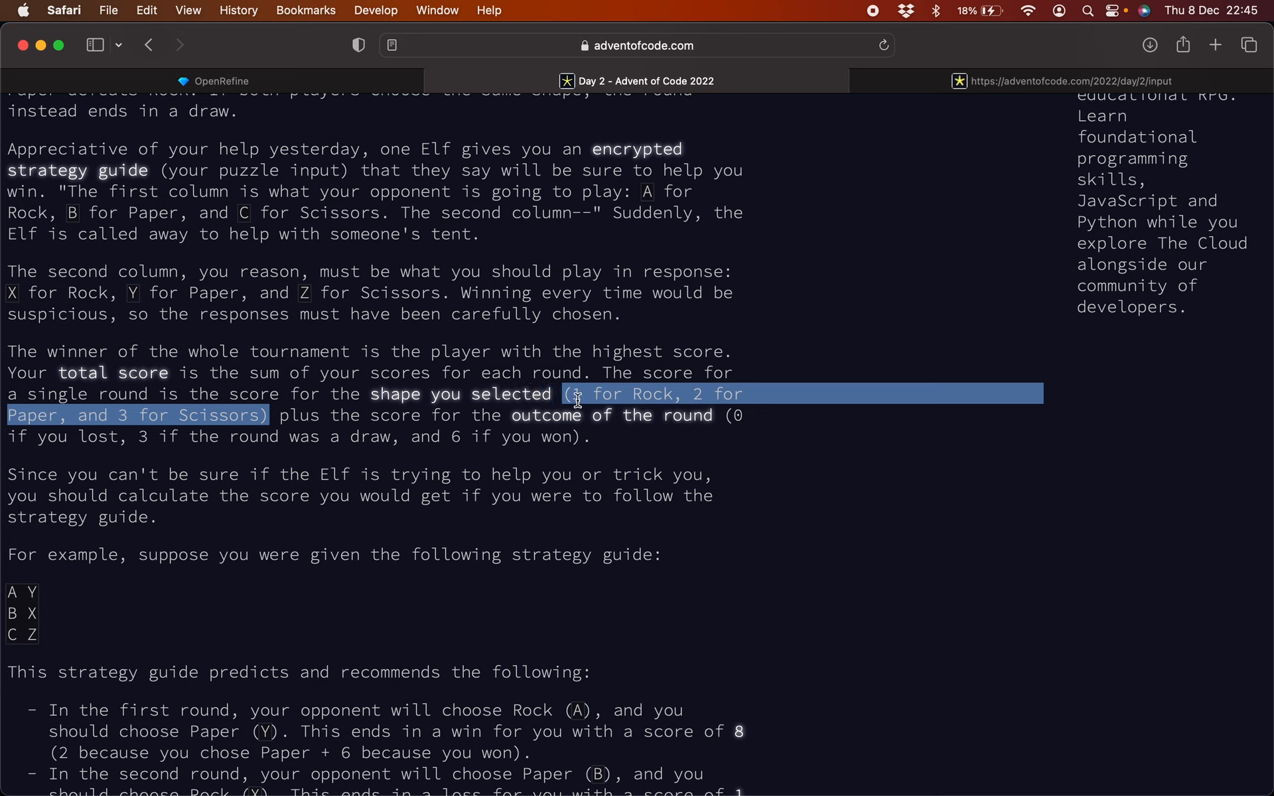
click(669, 397)
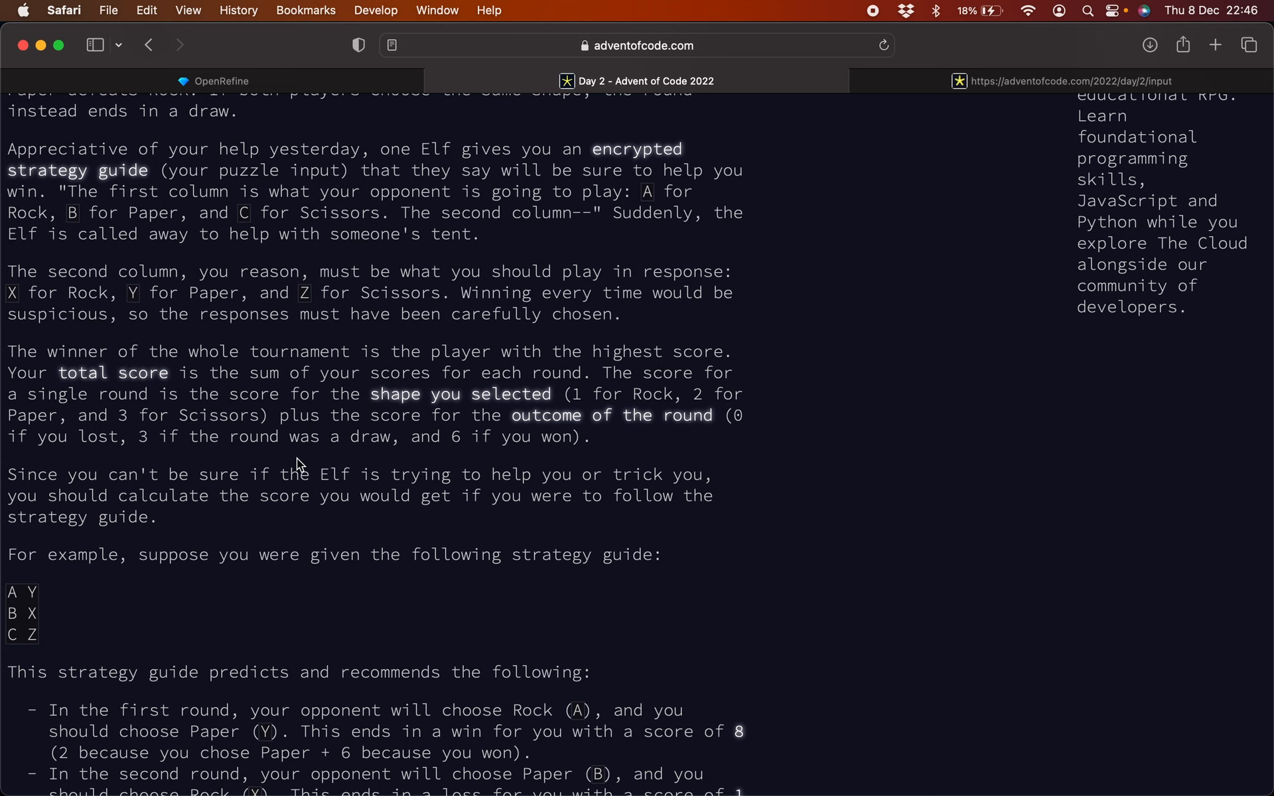
scroll(297, 458, down, 1)
scroll(297, 458, down, 1)
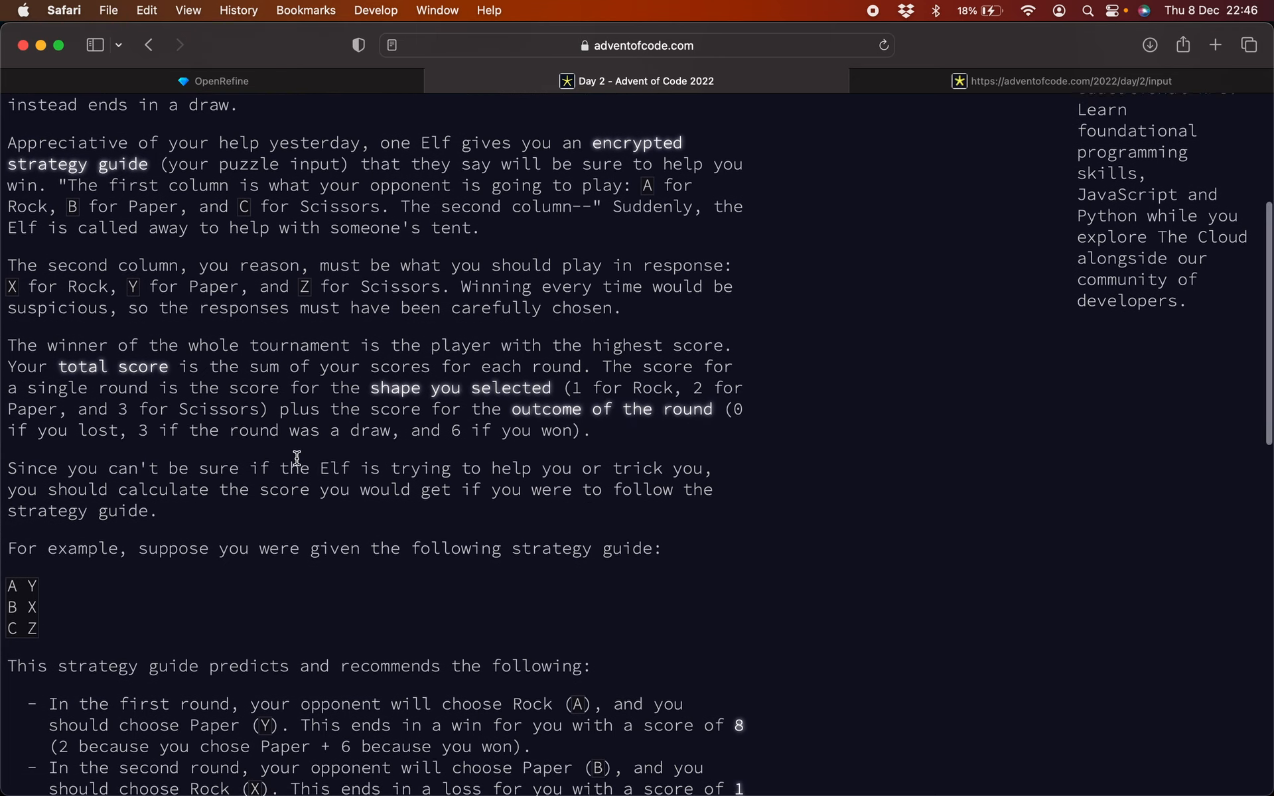
scroll(288, 456, up, 1)
scroll(288, 456, down, 5)
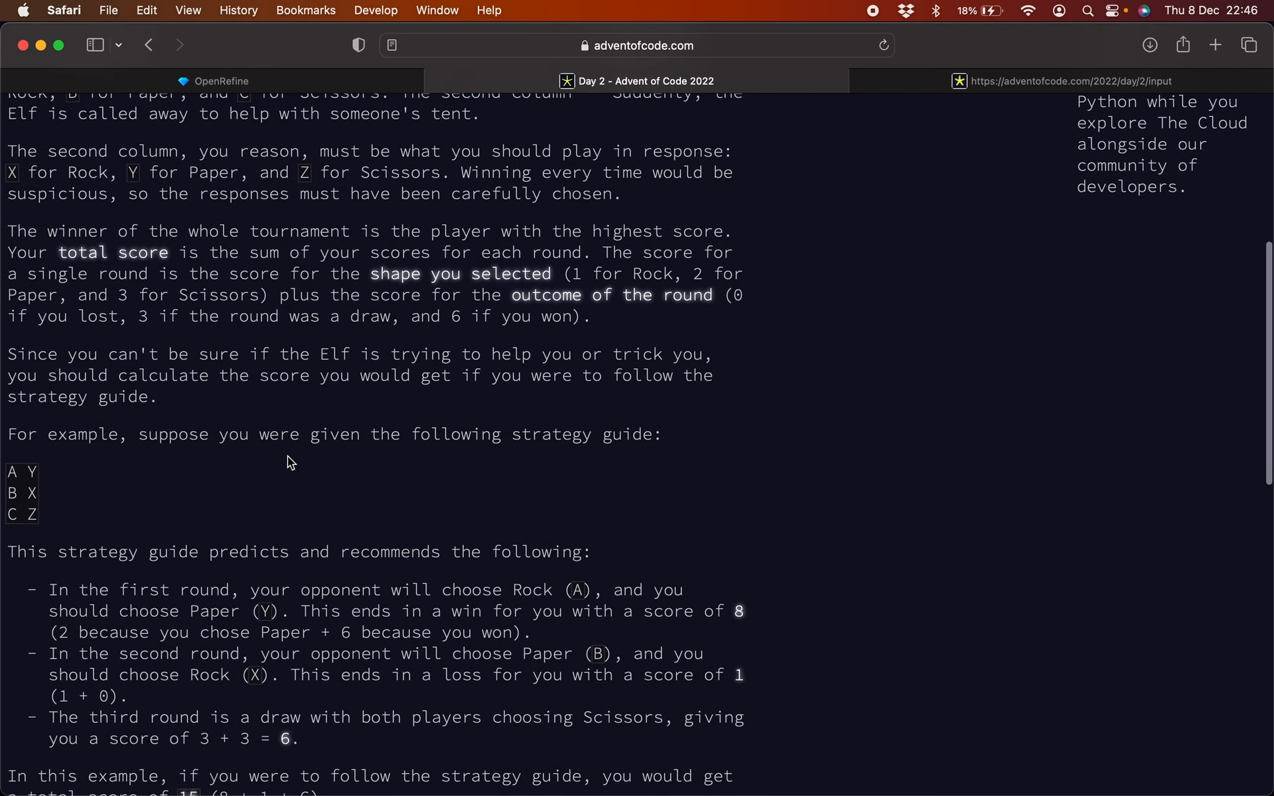
Step: Highlight the first round's two letters in the puzzle input to examine how that round is scored
key(ctrl+Tab)
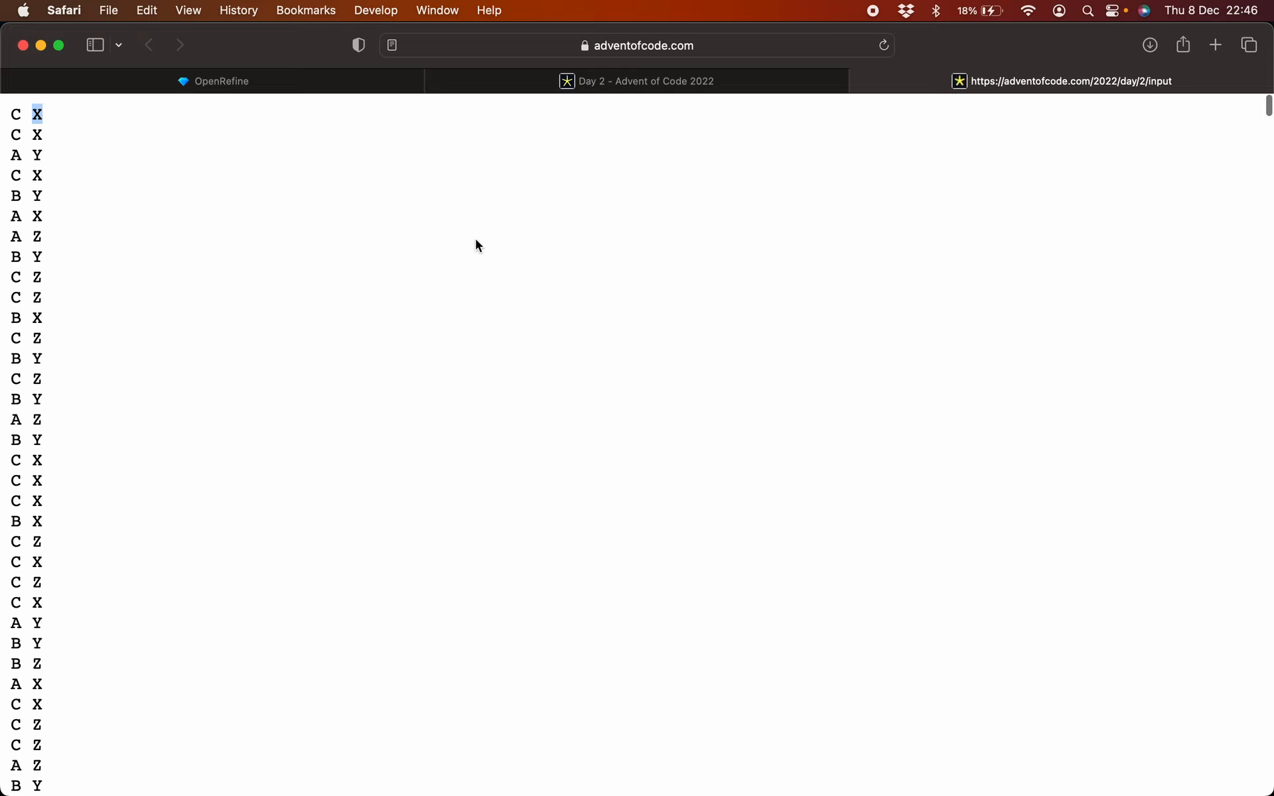
drag(14, 114, 30, 116)
click(42, 116)
Step: Read the worked example and highlight the part one question about the total score from the strategy guide
click(241, 87)
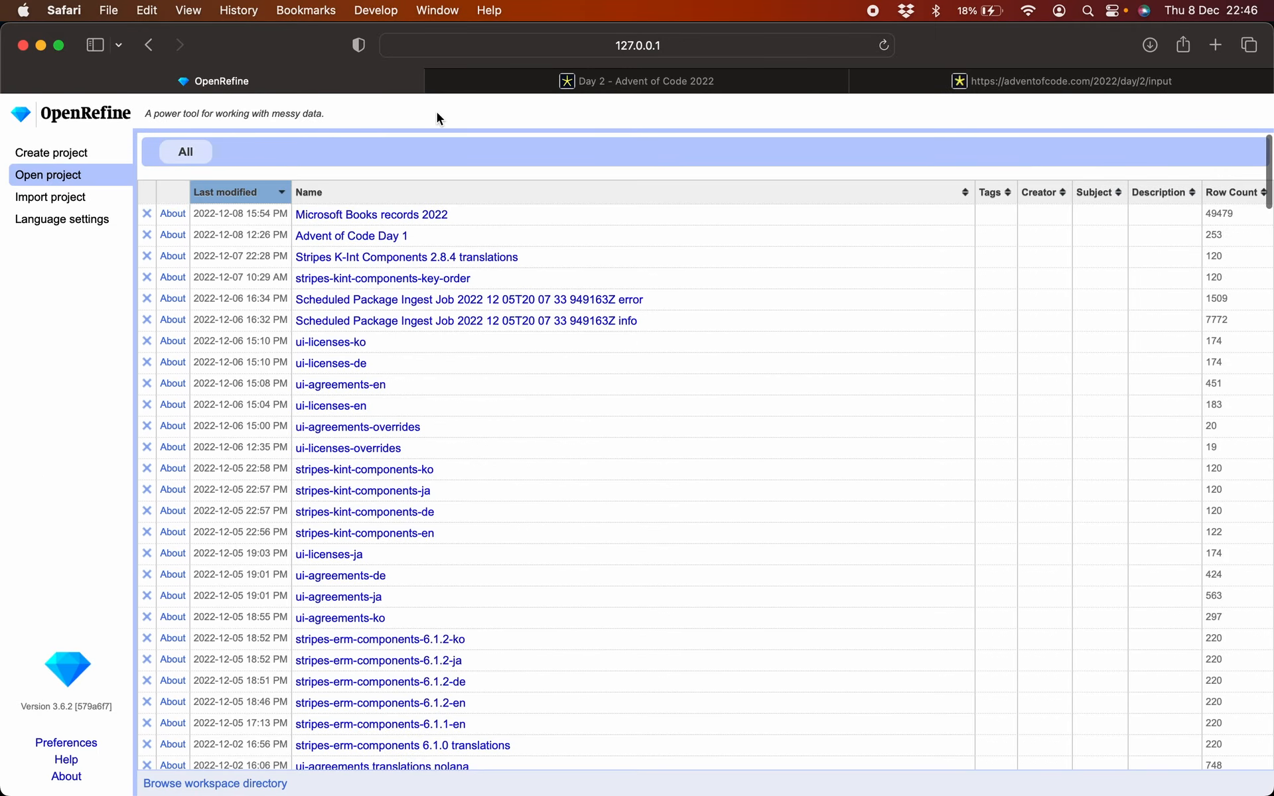
click(590, 76)
scroll(436, 449, down, 5)
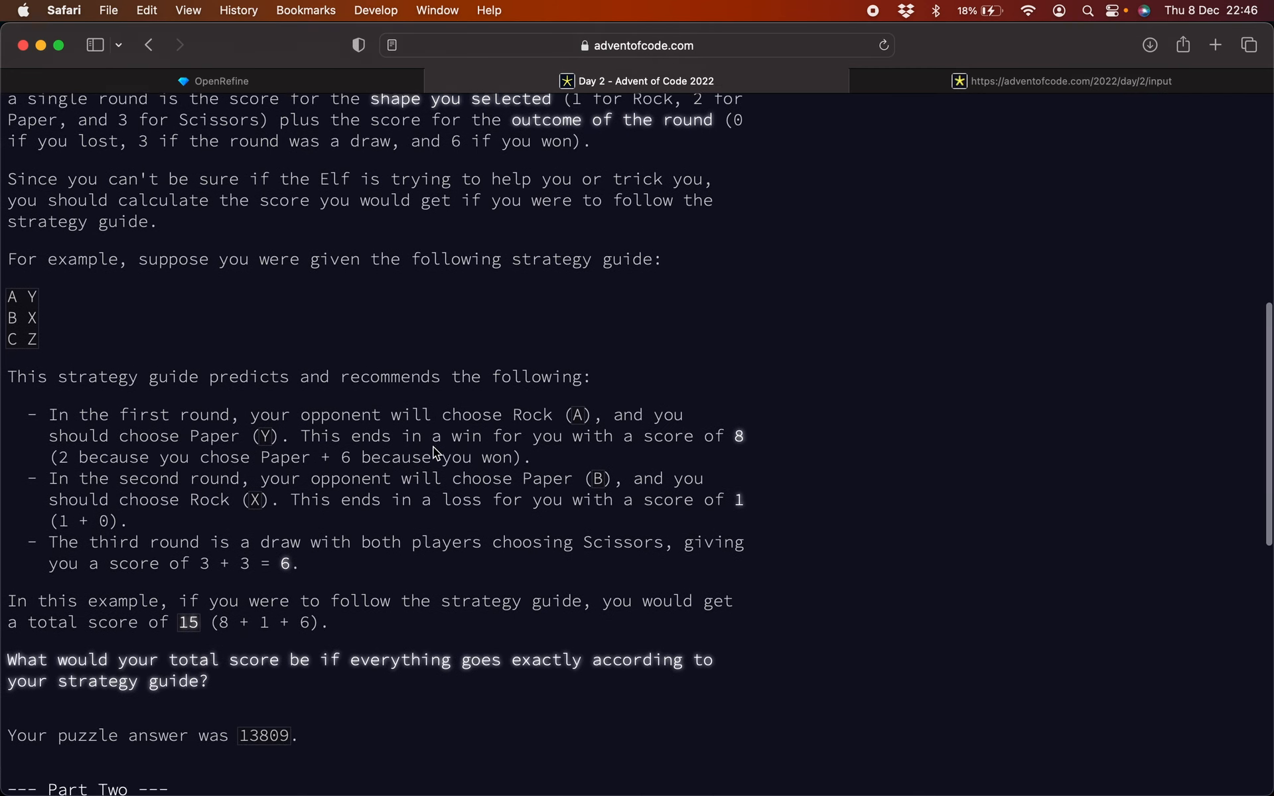
drag(166, 654, 162, 691)
scroll(162, 694, up, 3)
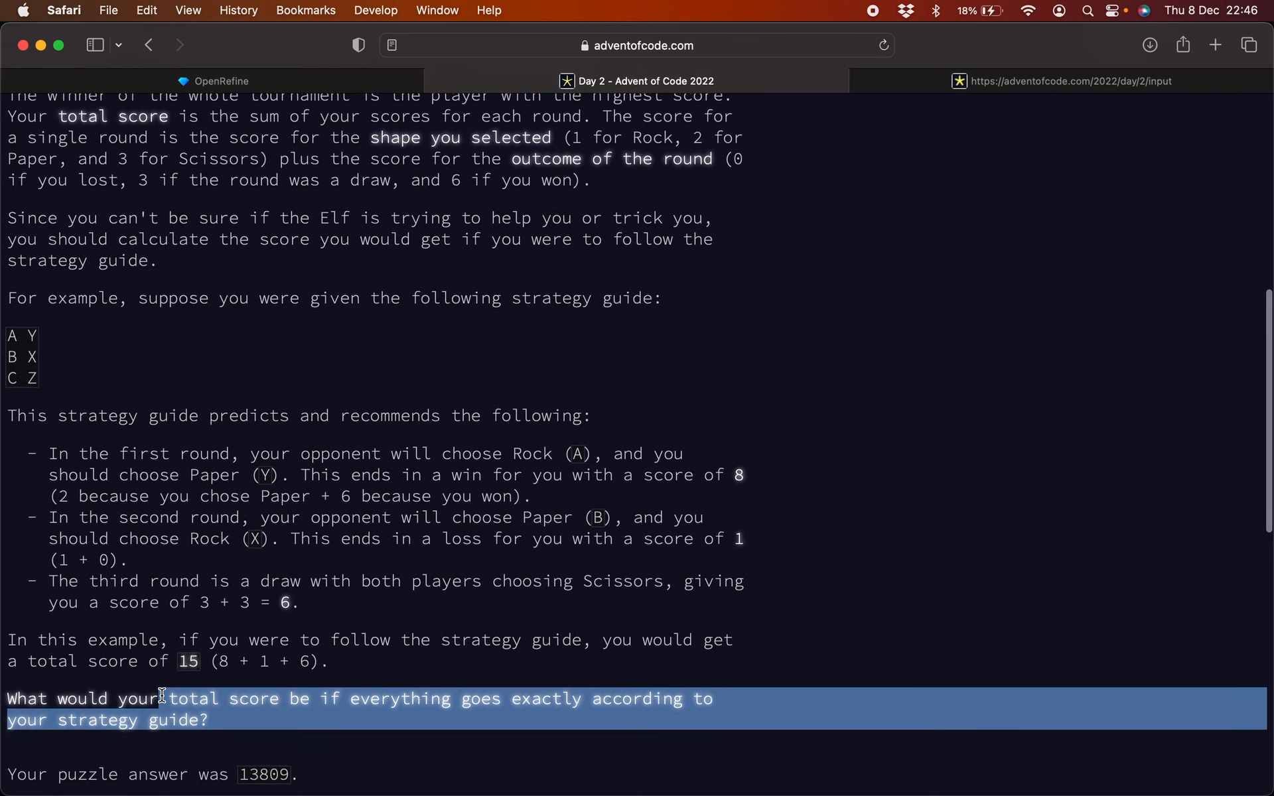
scroll(162, 695, down, 1)
triple_click(138, 743)
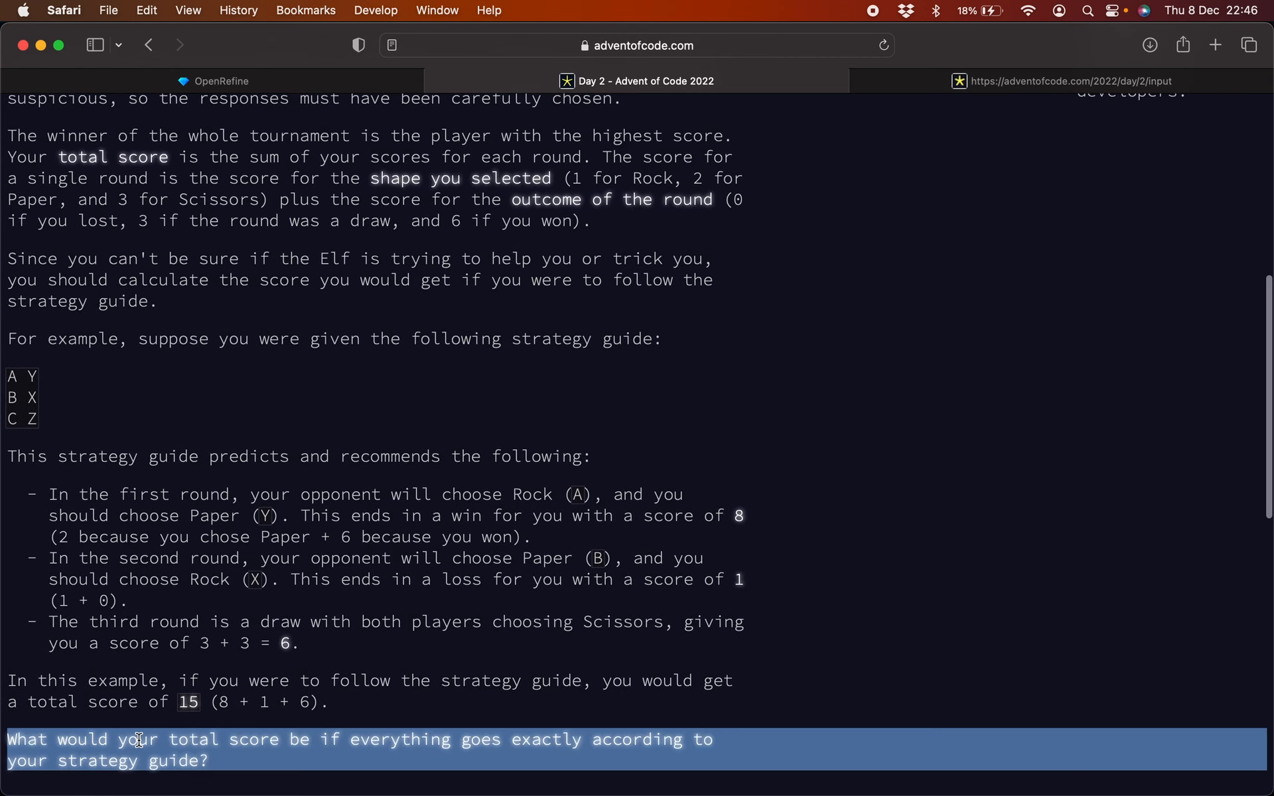
Step: Select the entire Day 2 puzzle input for copying
click(337, 81)
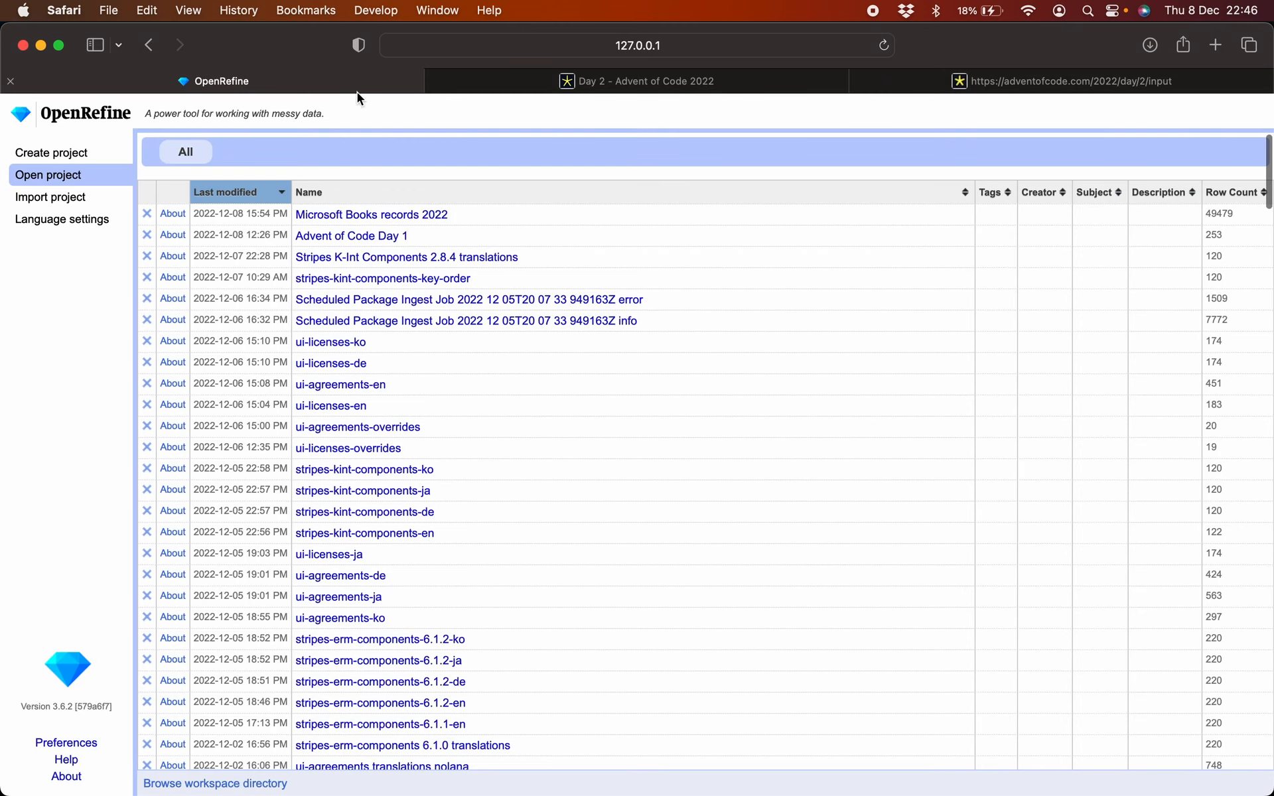
click(1007, 89)
key(super+a)
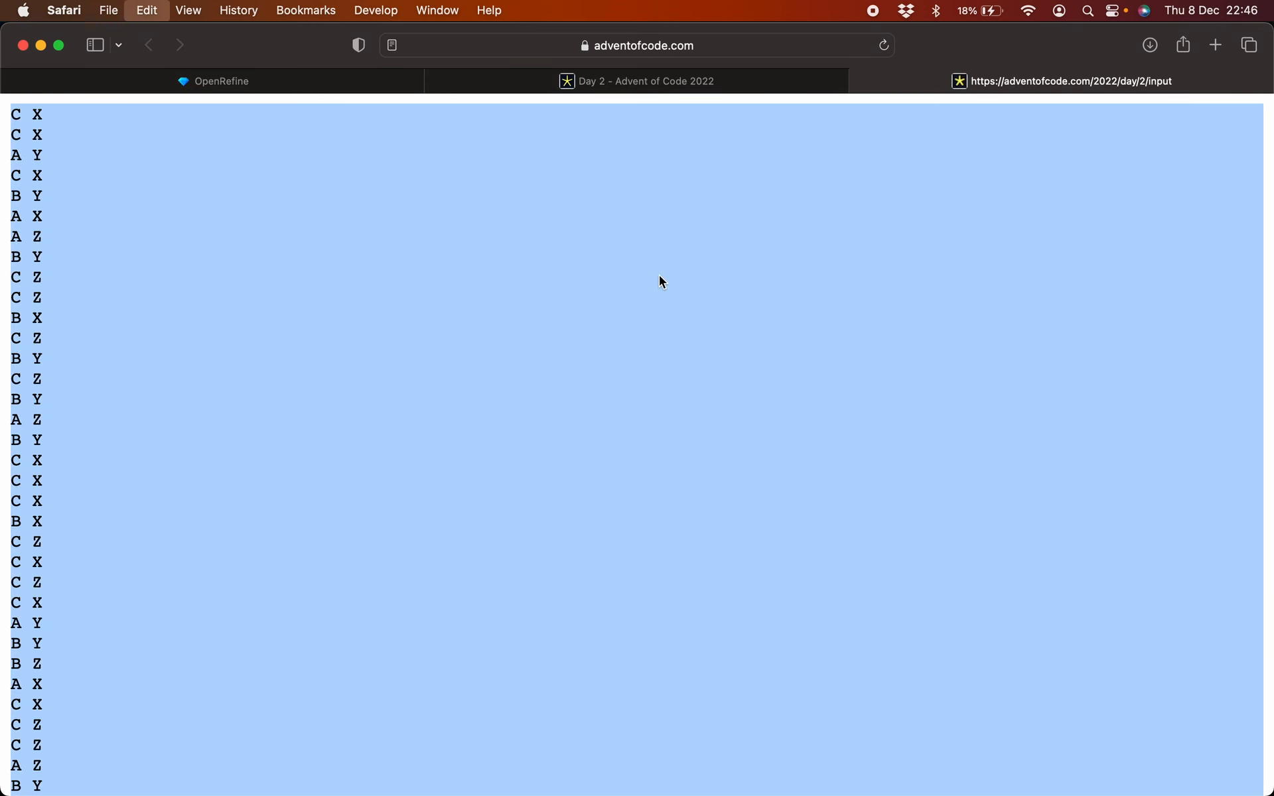
Step: Switch to OpenRefine and start a new project from the clipboard using the copied Day 2 puzzle input
click(285, 85)
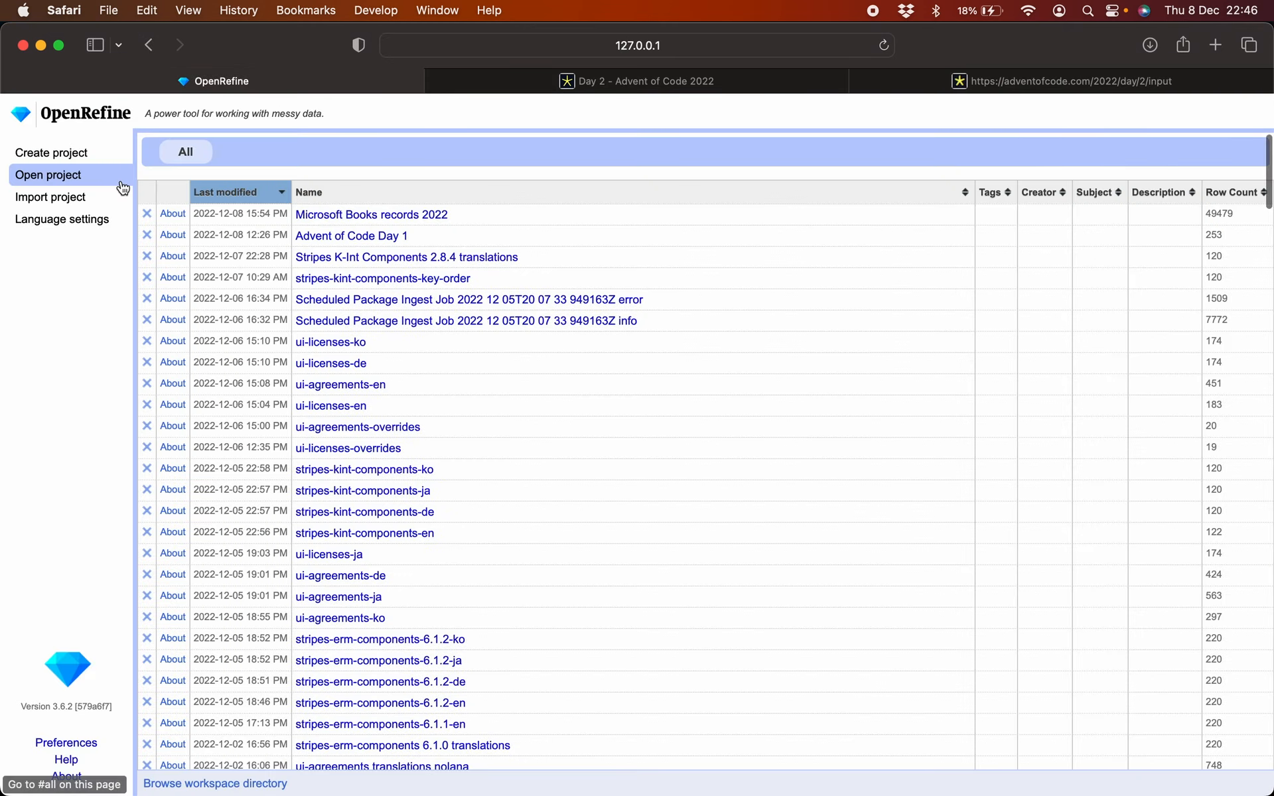
click(50, 154)
click(193, 274)
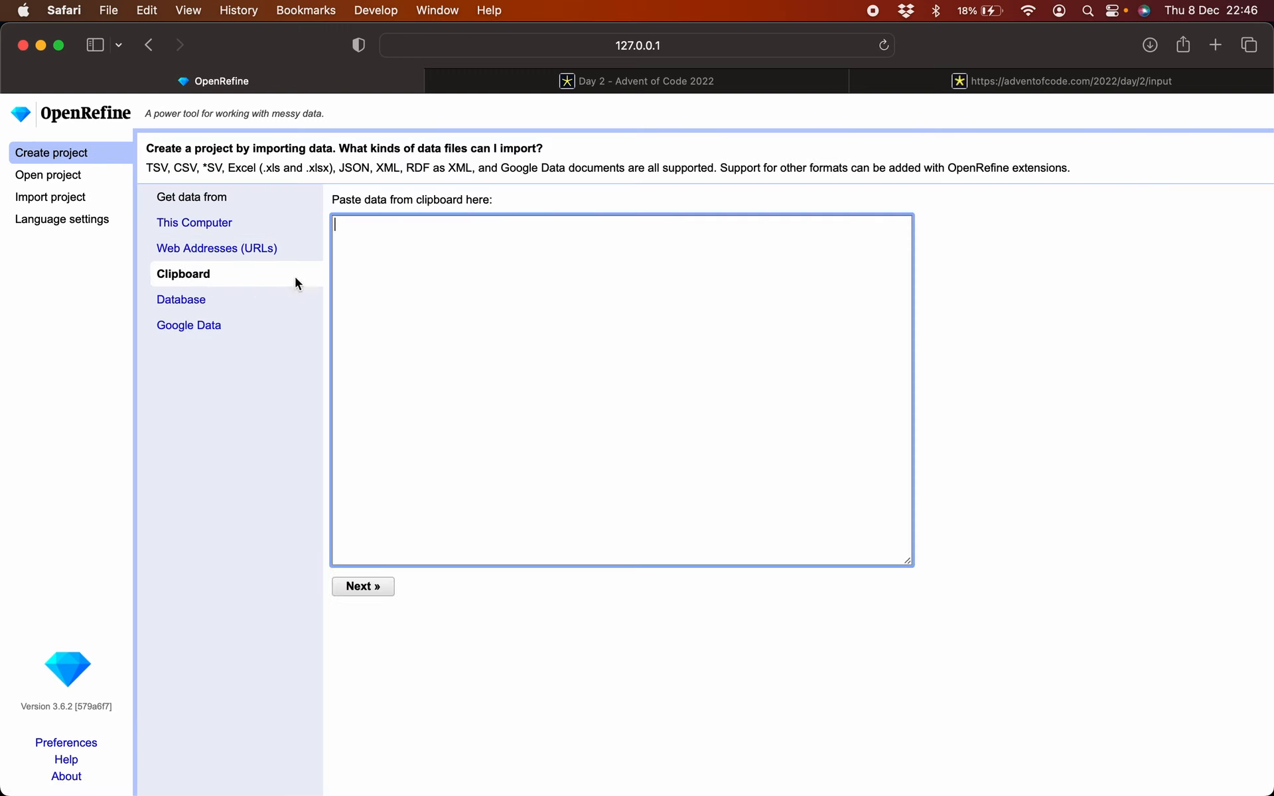
key(super+v)
click(372, 587)
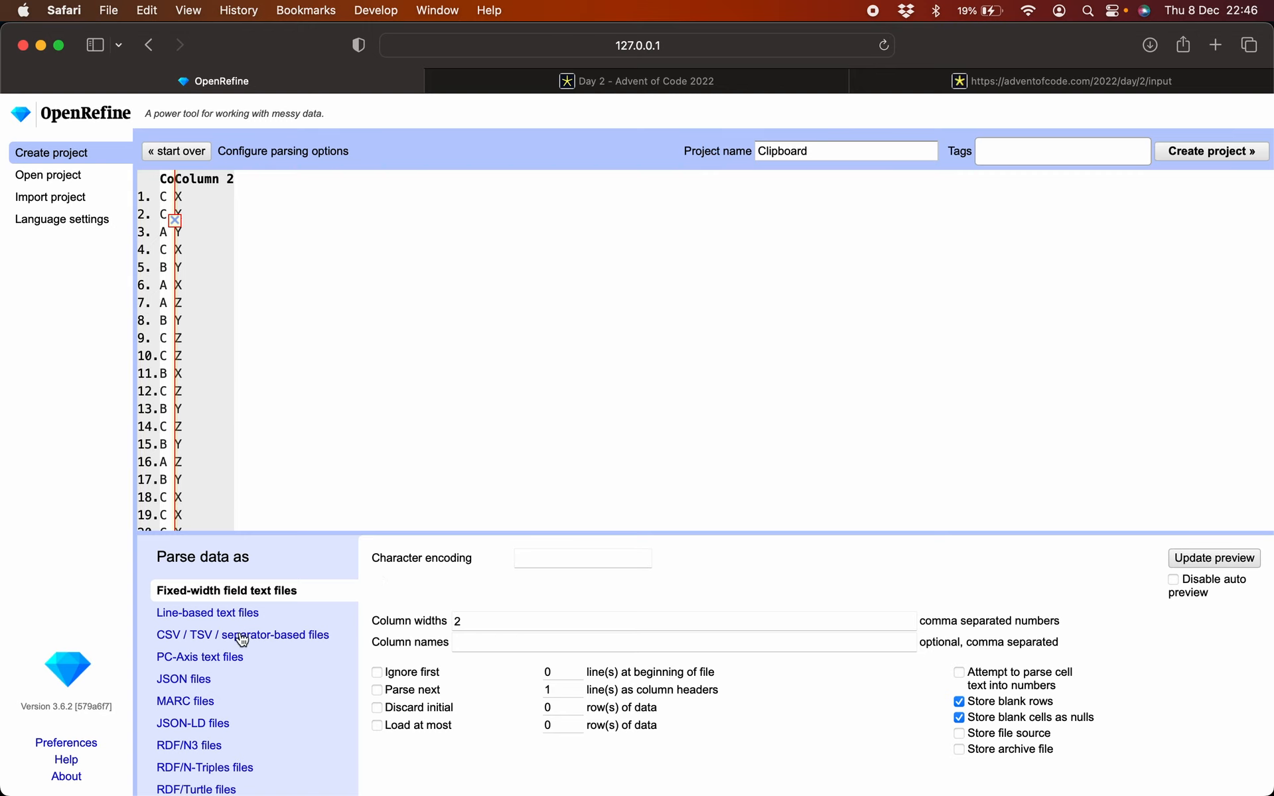
Step: Parse the data as separator-based text with a custom space separator and the column names opponent, me
click(242, 638)
click(444, 655)
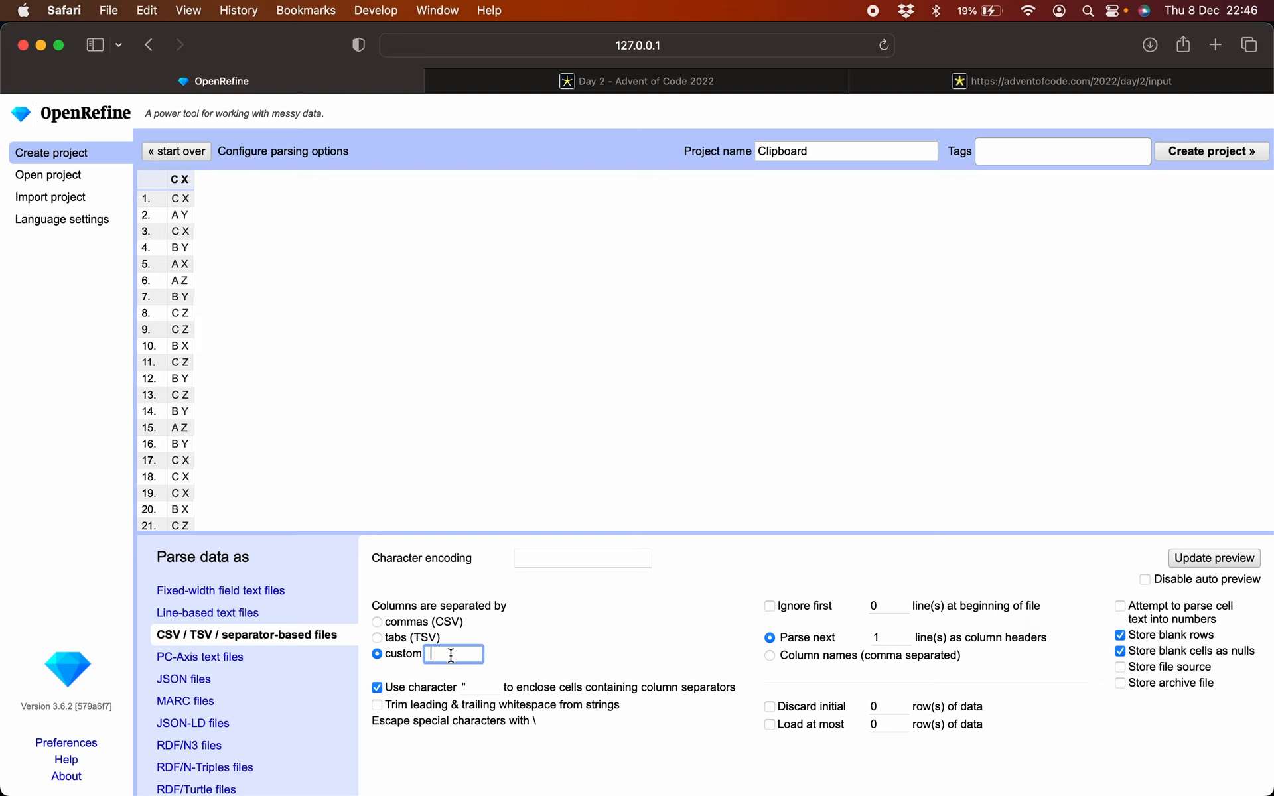
click(770, 656)
click(787, 676)
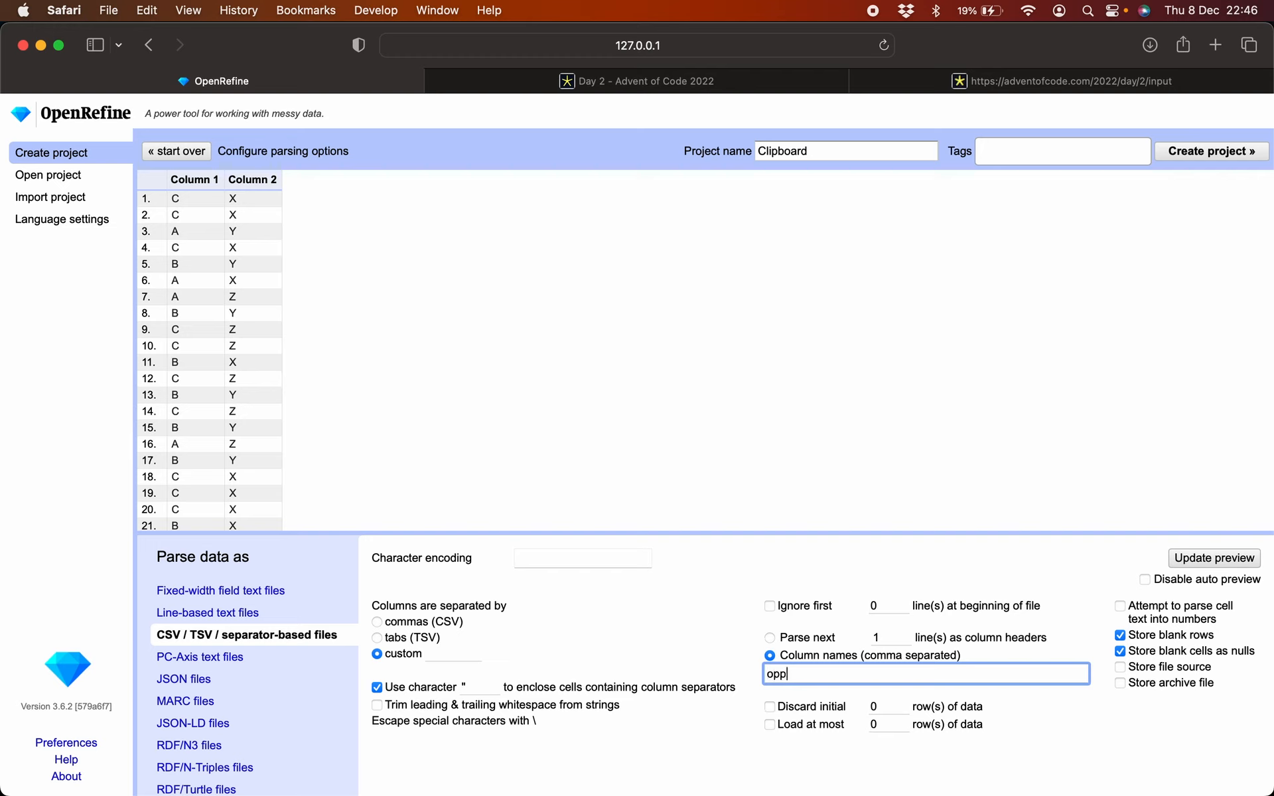
text(opponent,me)
Step: Name the project Advent of Code Day 2 and create it
click(845, 161)
key(super+a)
text(A)
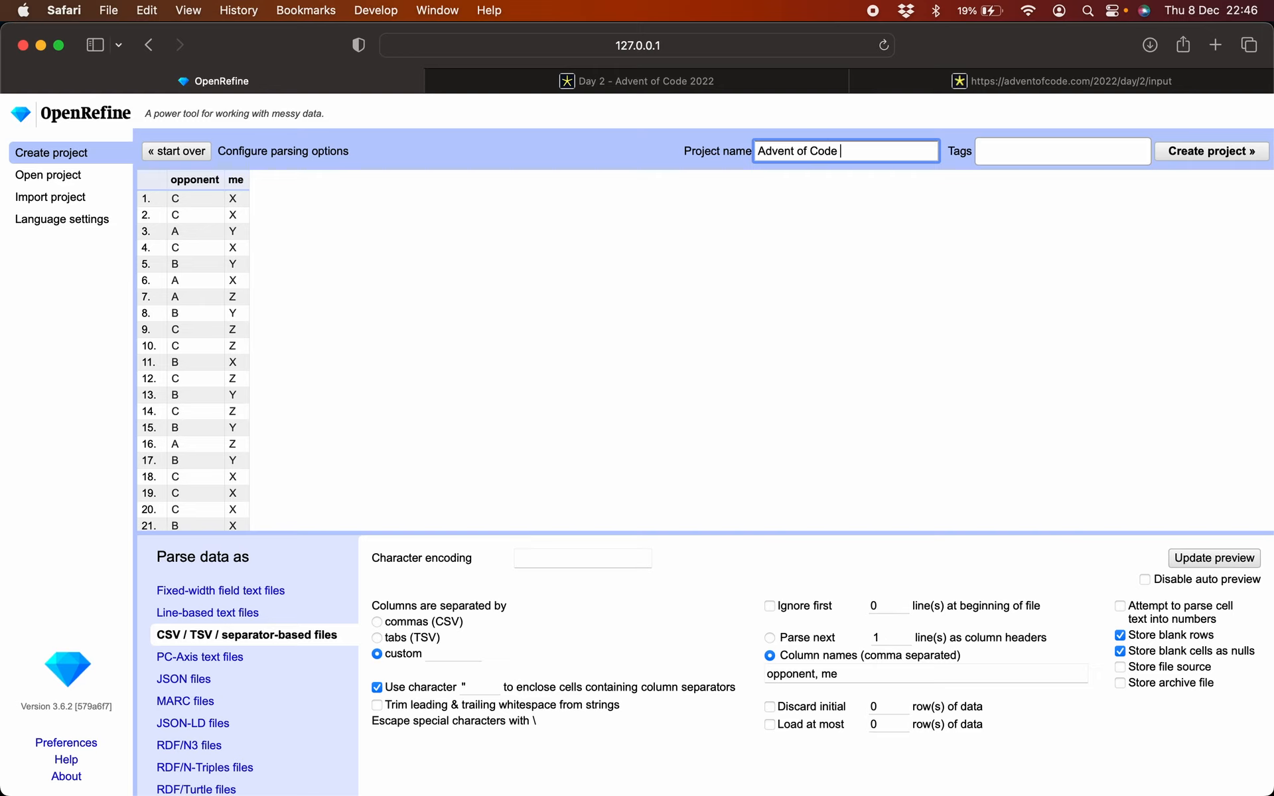
click(1208, 153)
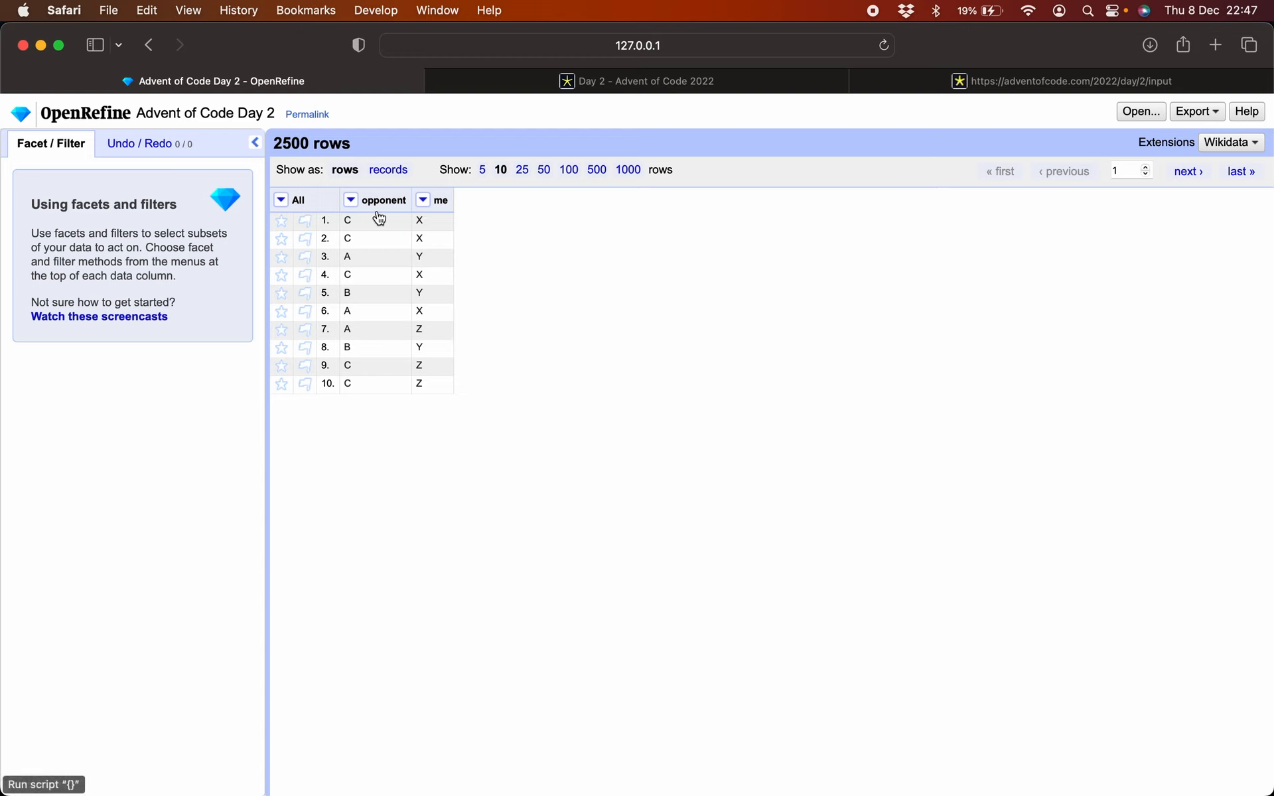
Step: Add a text facet on the opponent column and replace every A value with Rock
click(351, 200)
mouse_move(362, 219)
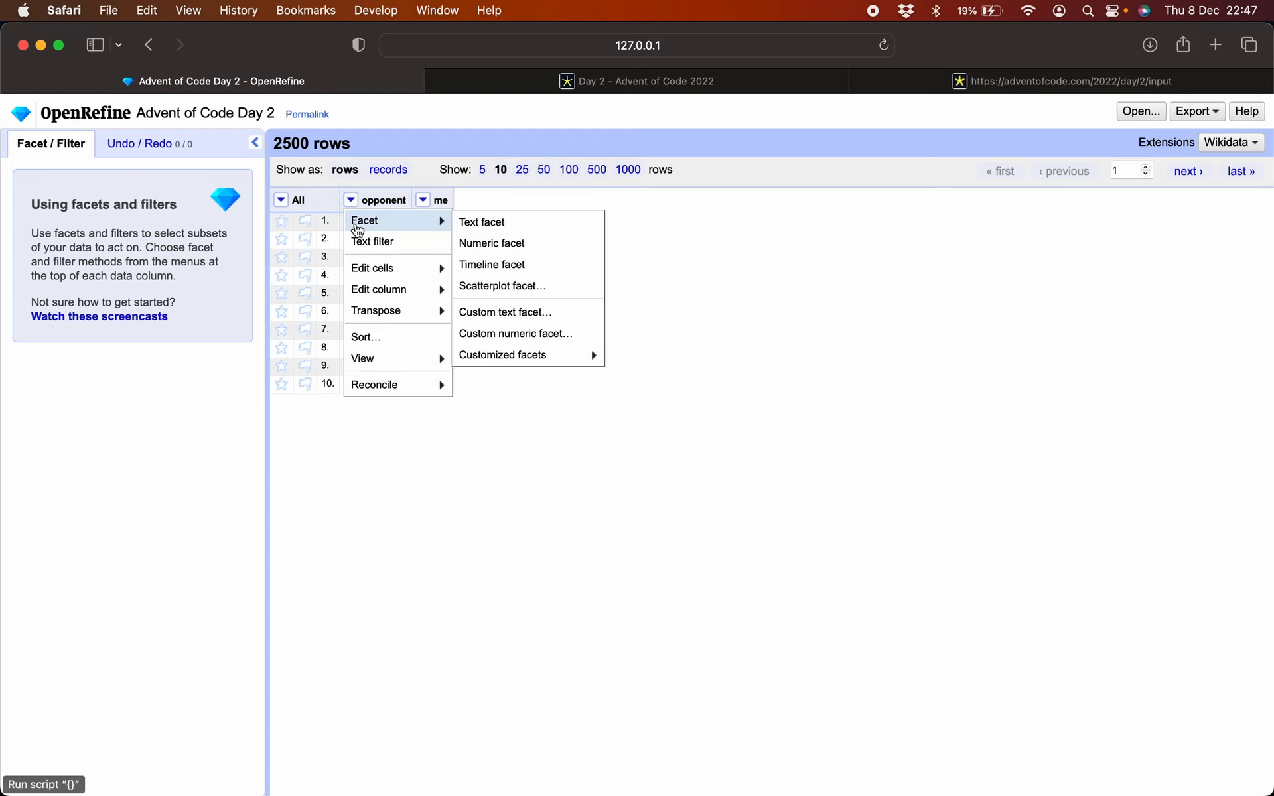
click(468, 220)
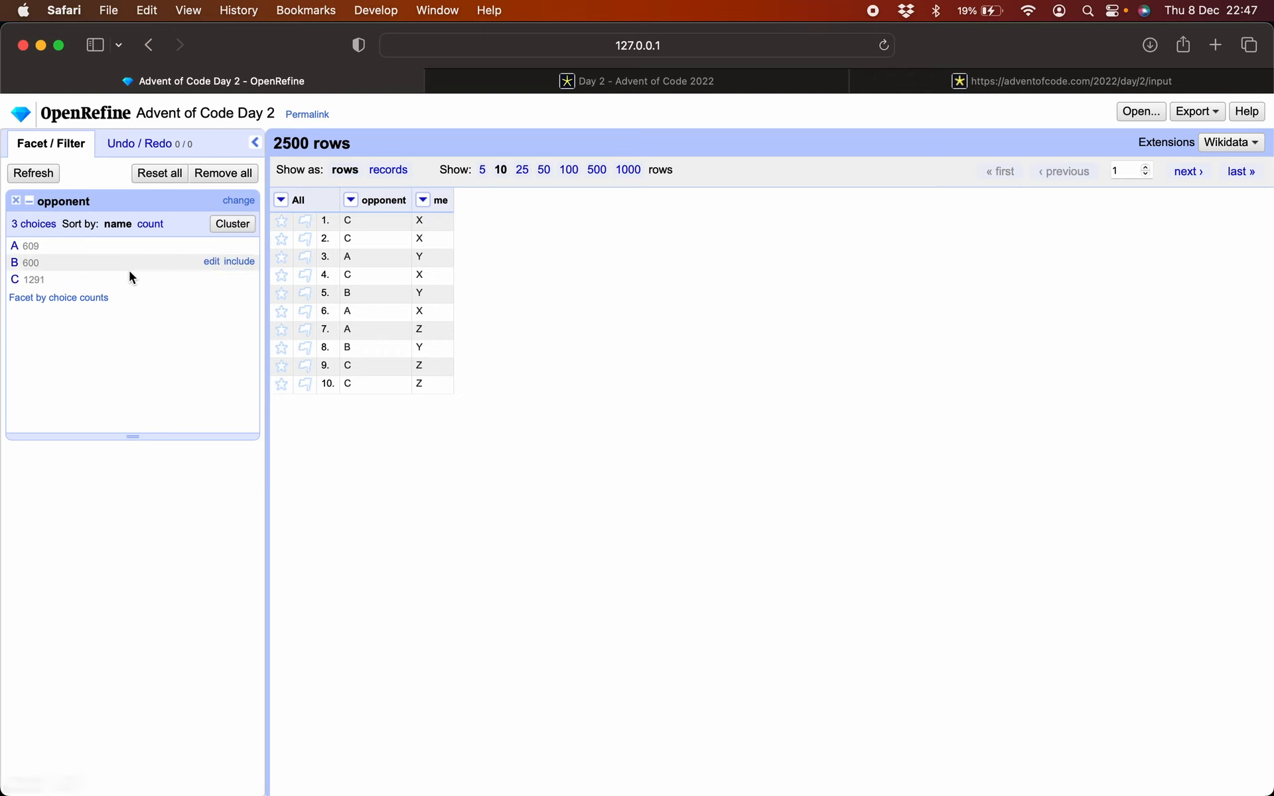
mouse_move(220, 250)
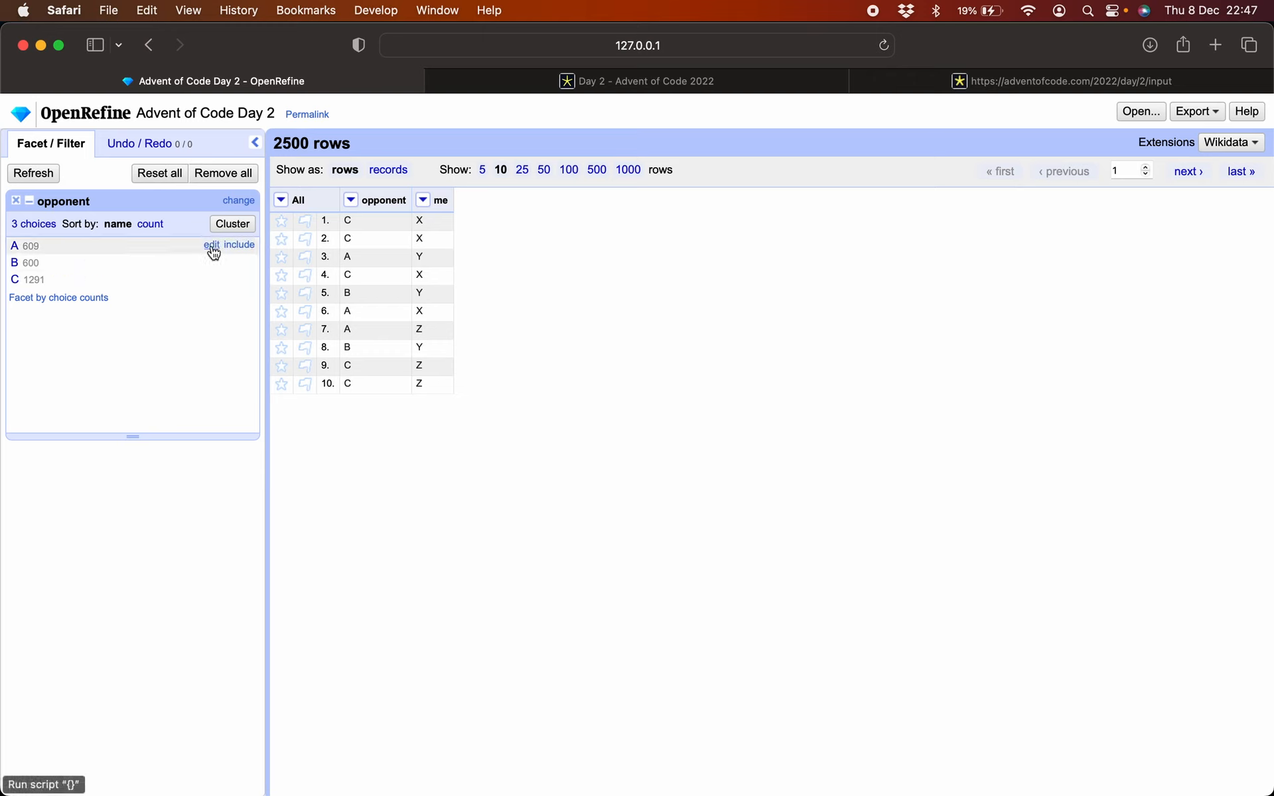
click(212, 245)
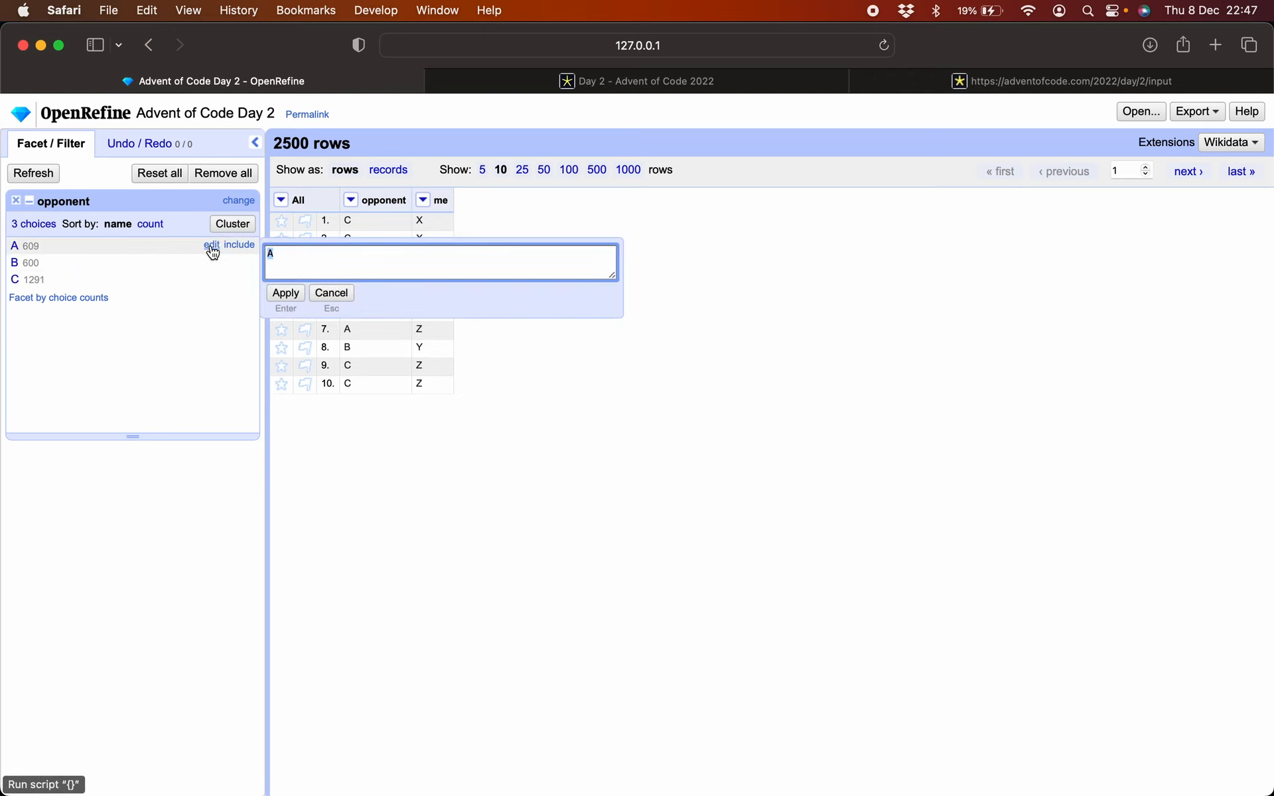
text(Rock)
key(Return)
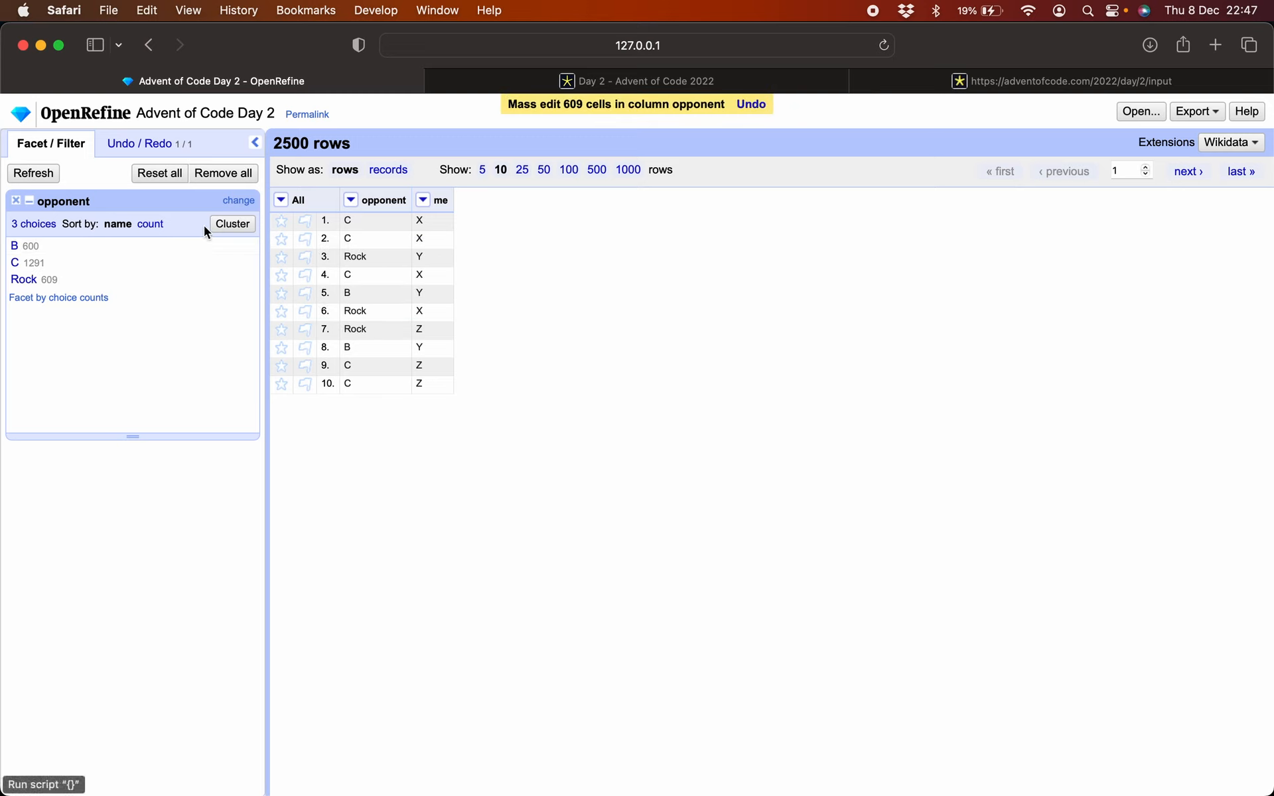
Step: Replace every B with Paper and every C with Scissors through the opponent facet
click(210, 246)
text(Paper)
key(Return)
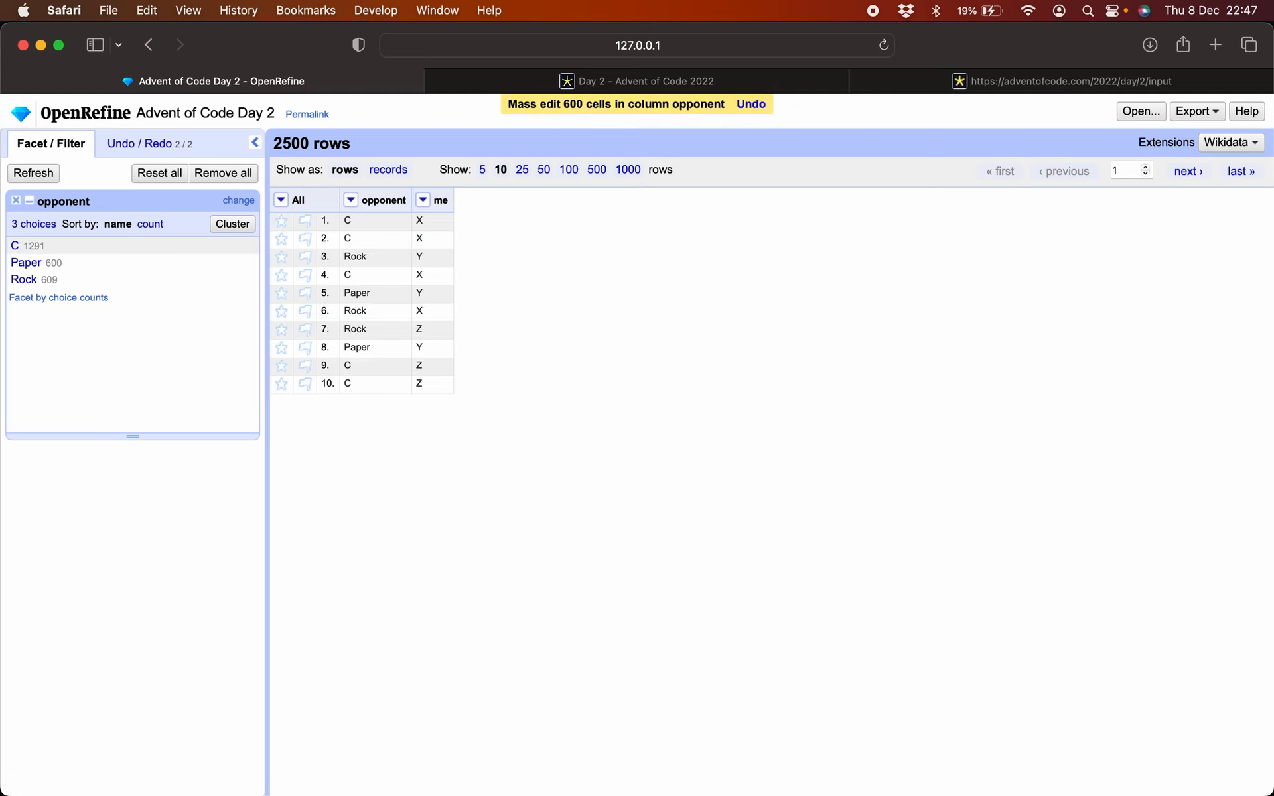
click(212, 247)
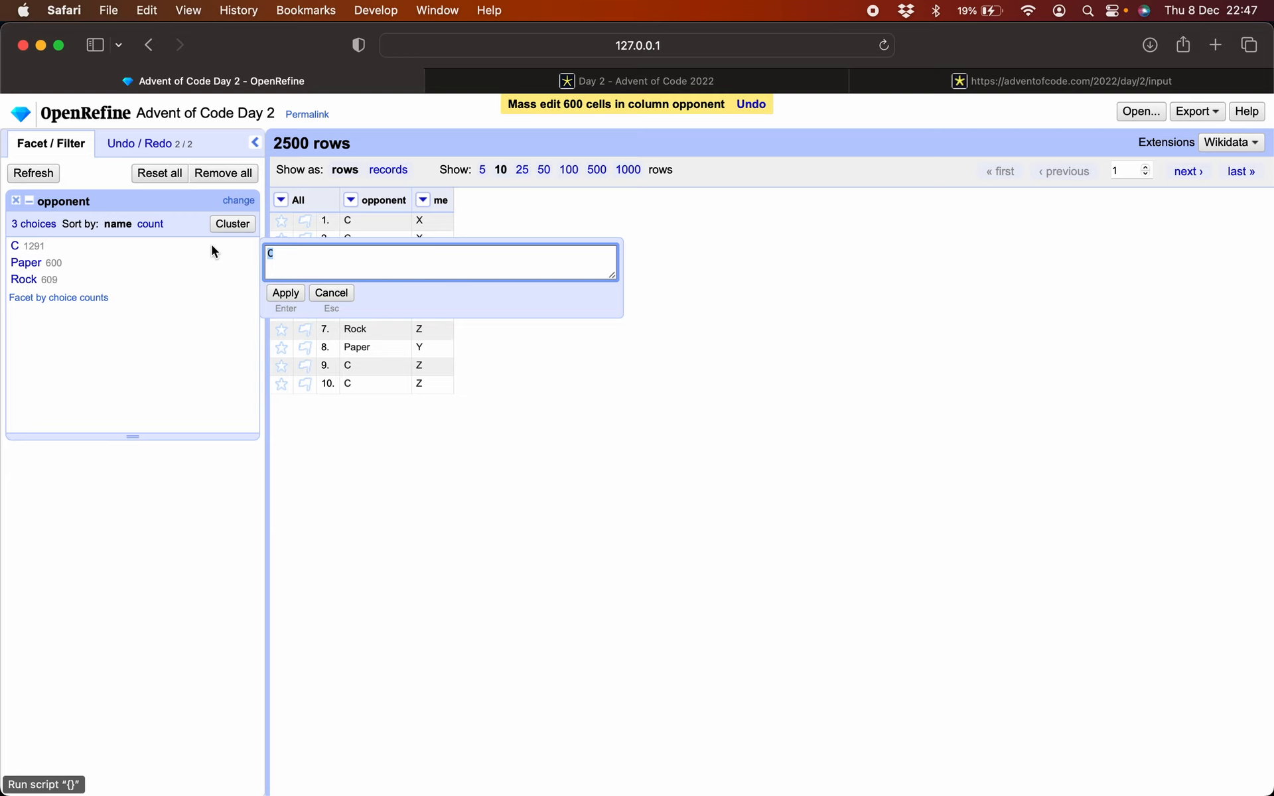
text(Scie)
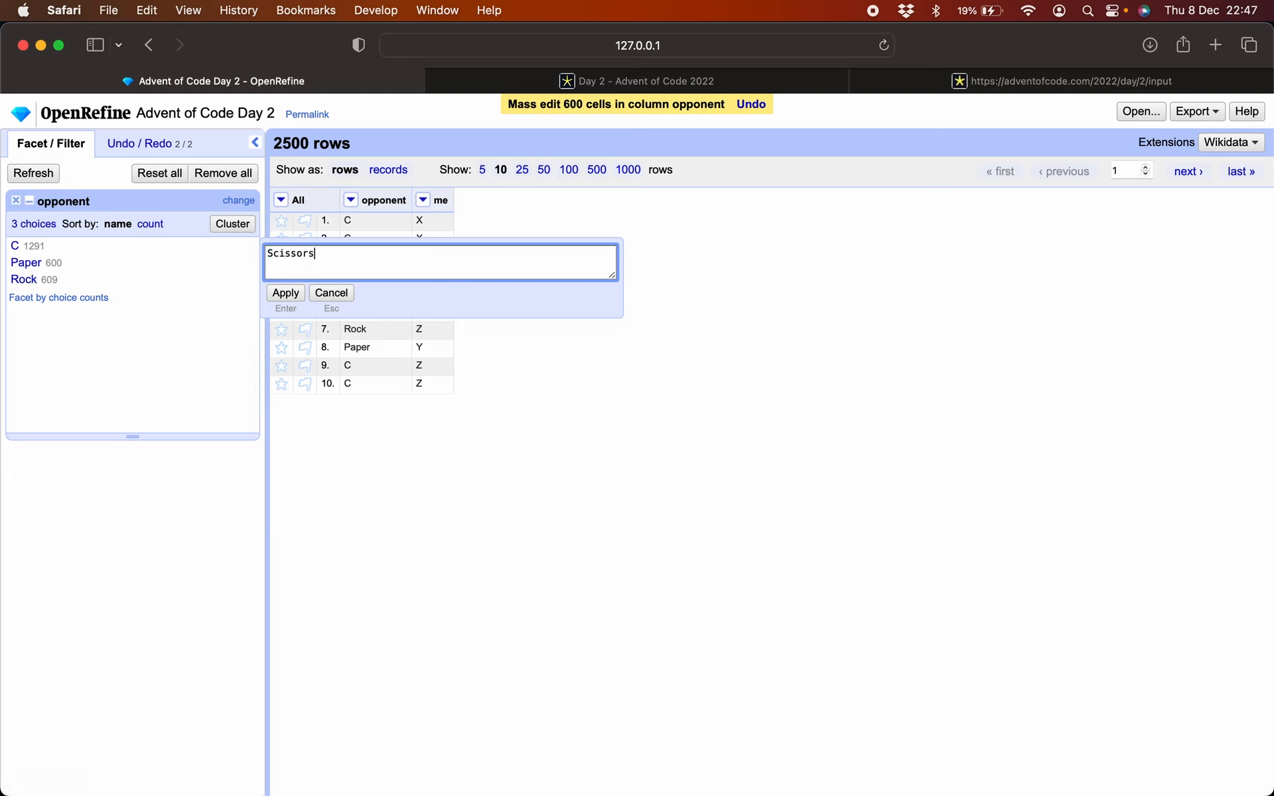
key(Return)
Step: Add a text facet on the me column, remove the opponent facet, and replace every X with Rock
click(423, 202)
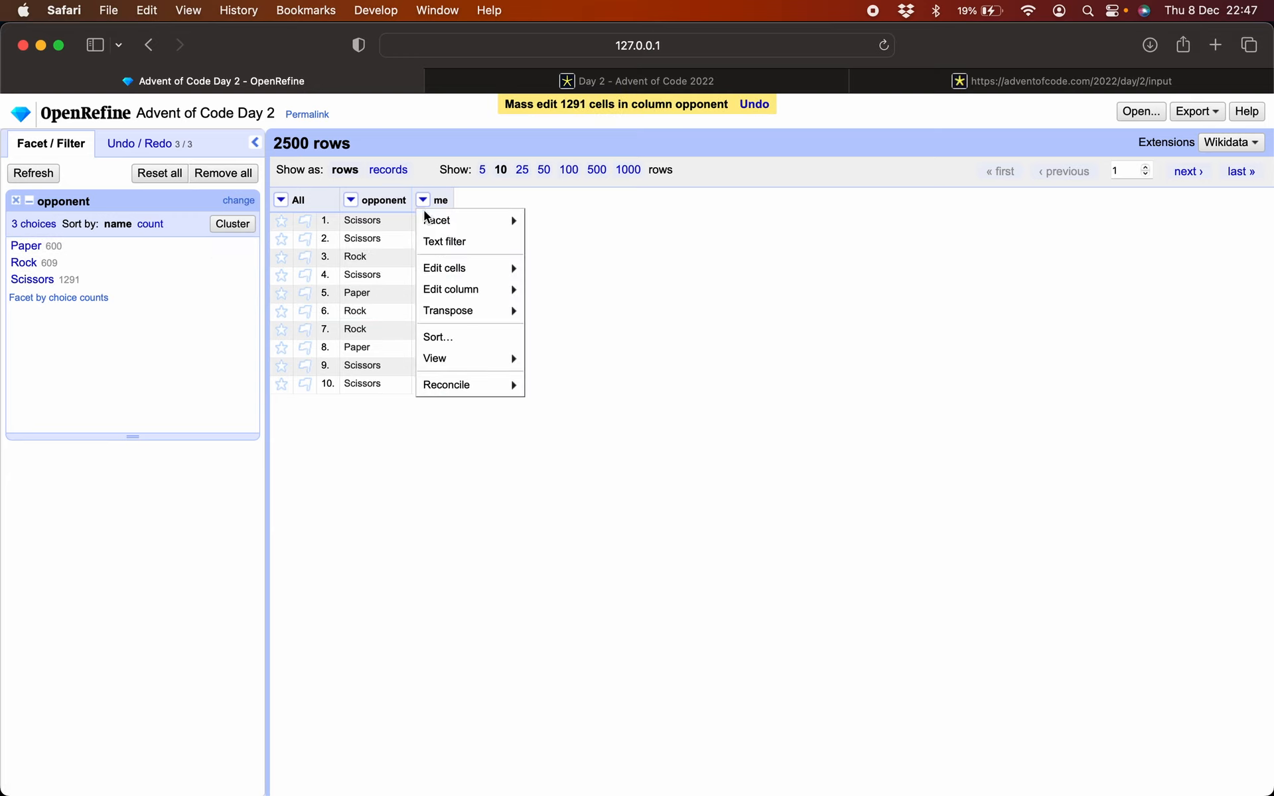
mouse_move(425, 220)
click(549, 220)
click(16, 200)
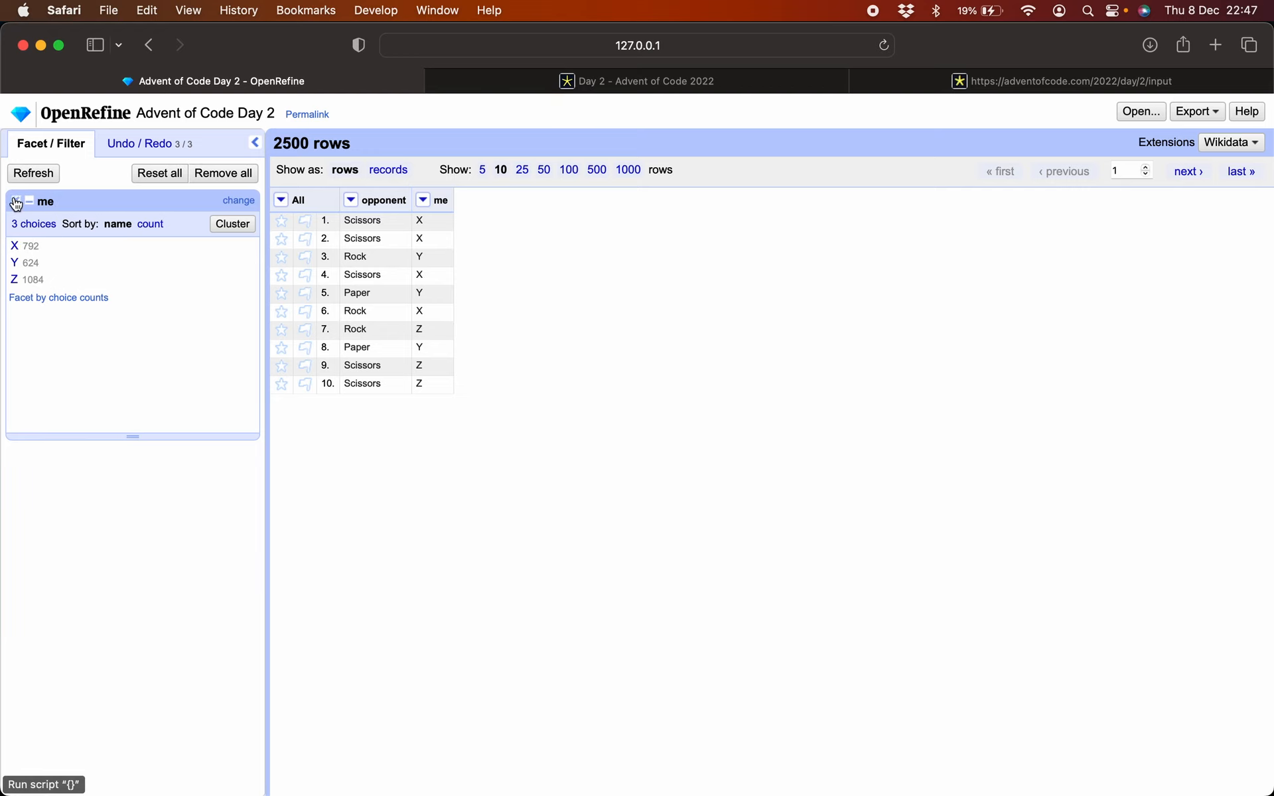
click(207, 246)
text(R)
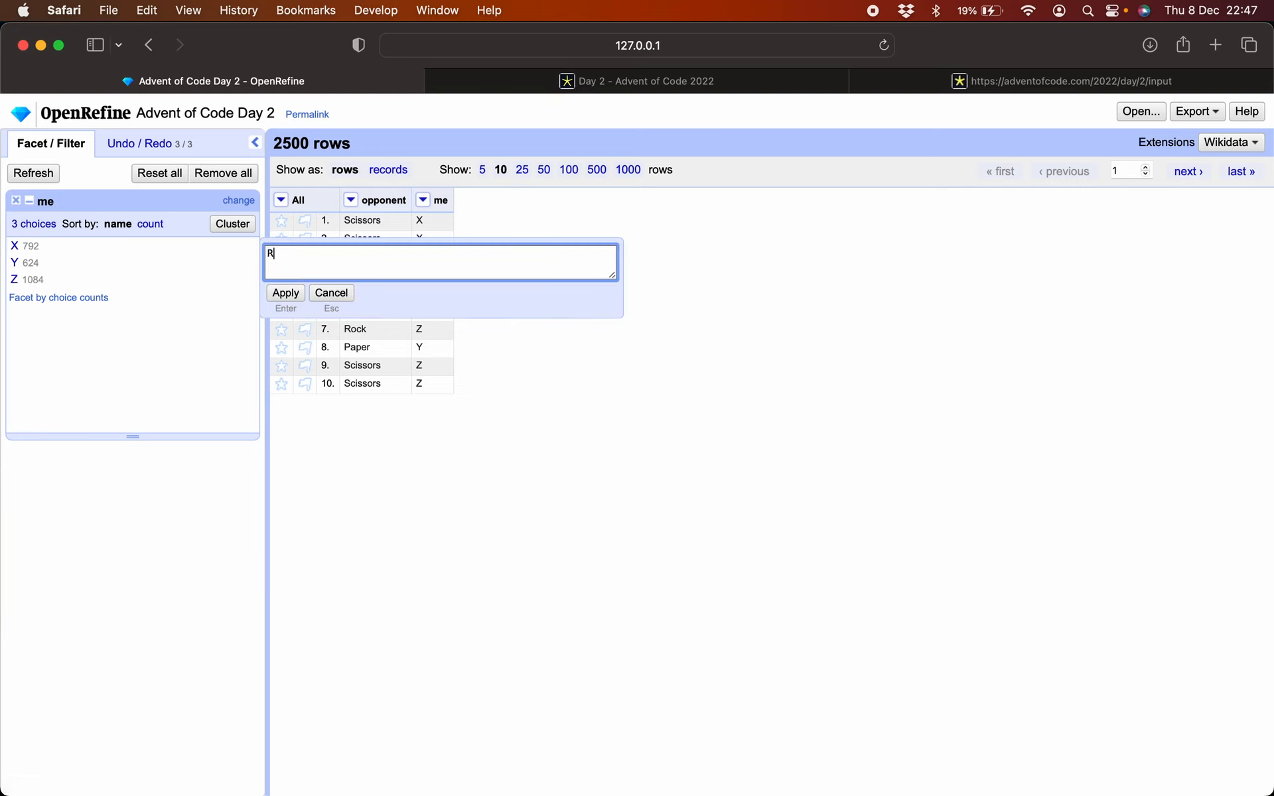
text(ock)
key(Return)
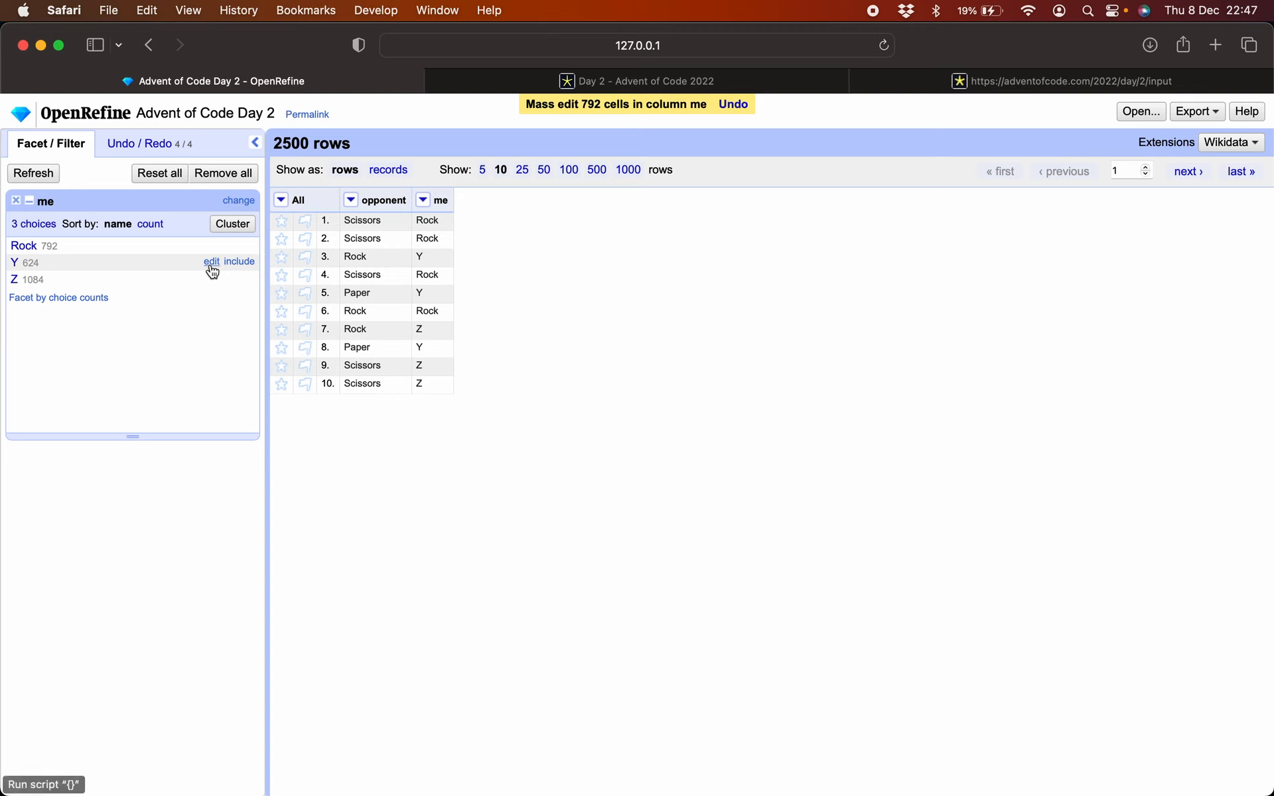
Step: Replace every Y with Paper and every Z with Scissors through the me facet, and remove the facet
click(212, 262)
text(Paper)
key(Return)
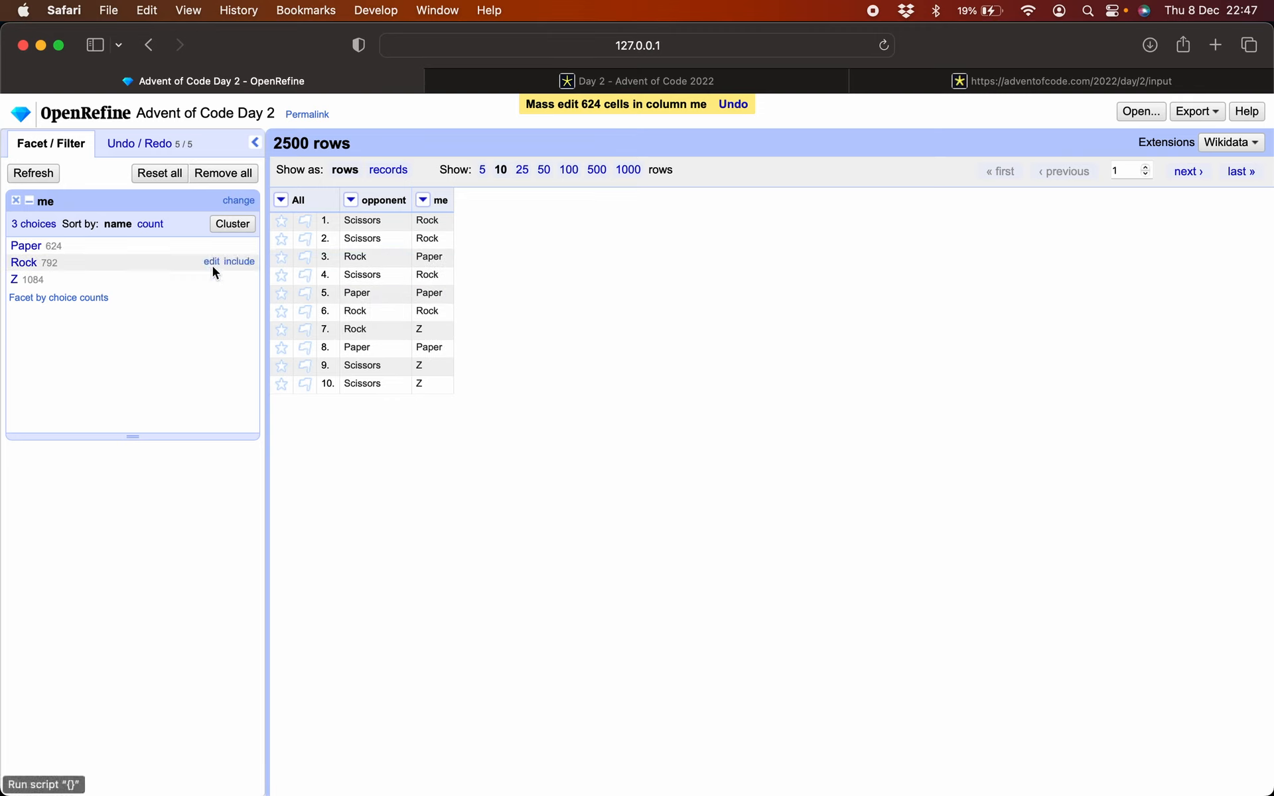
click(211, 279)
text(Scissors)
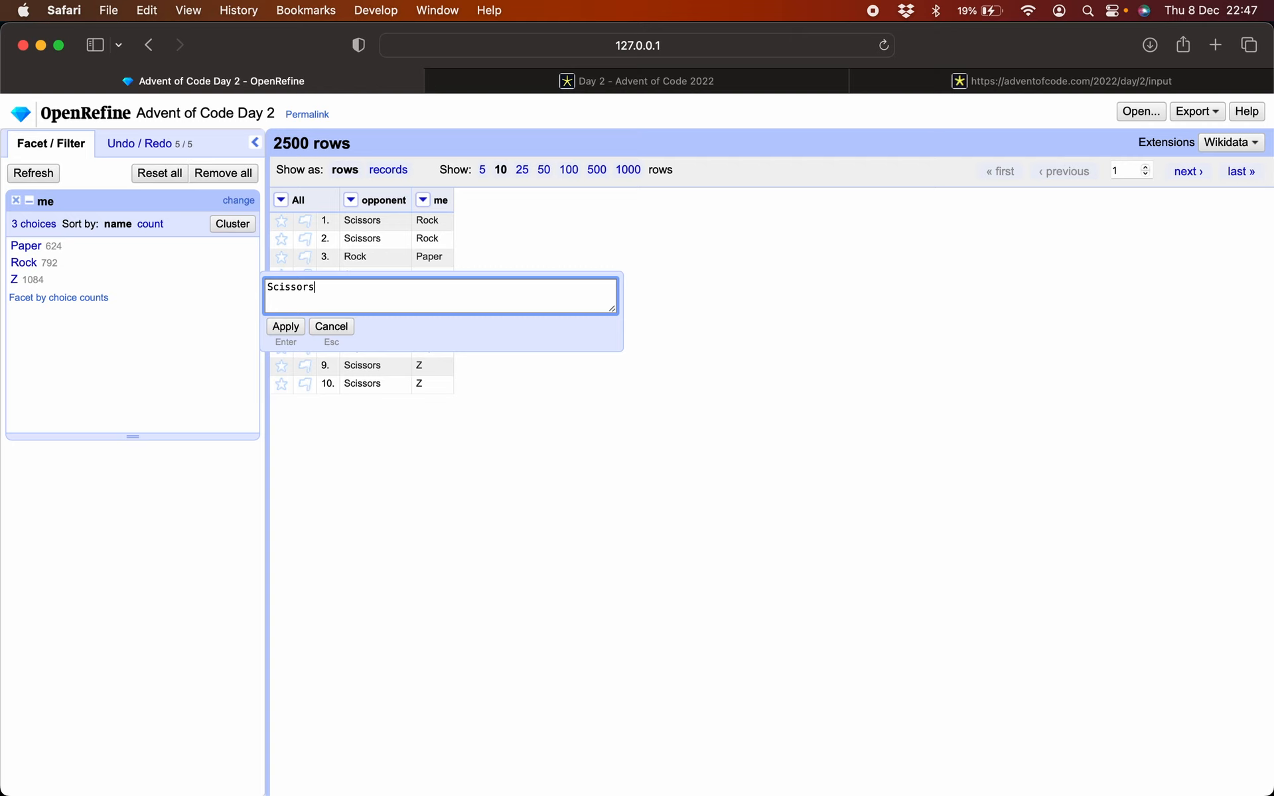
key(Return)
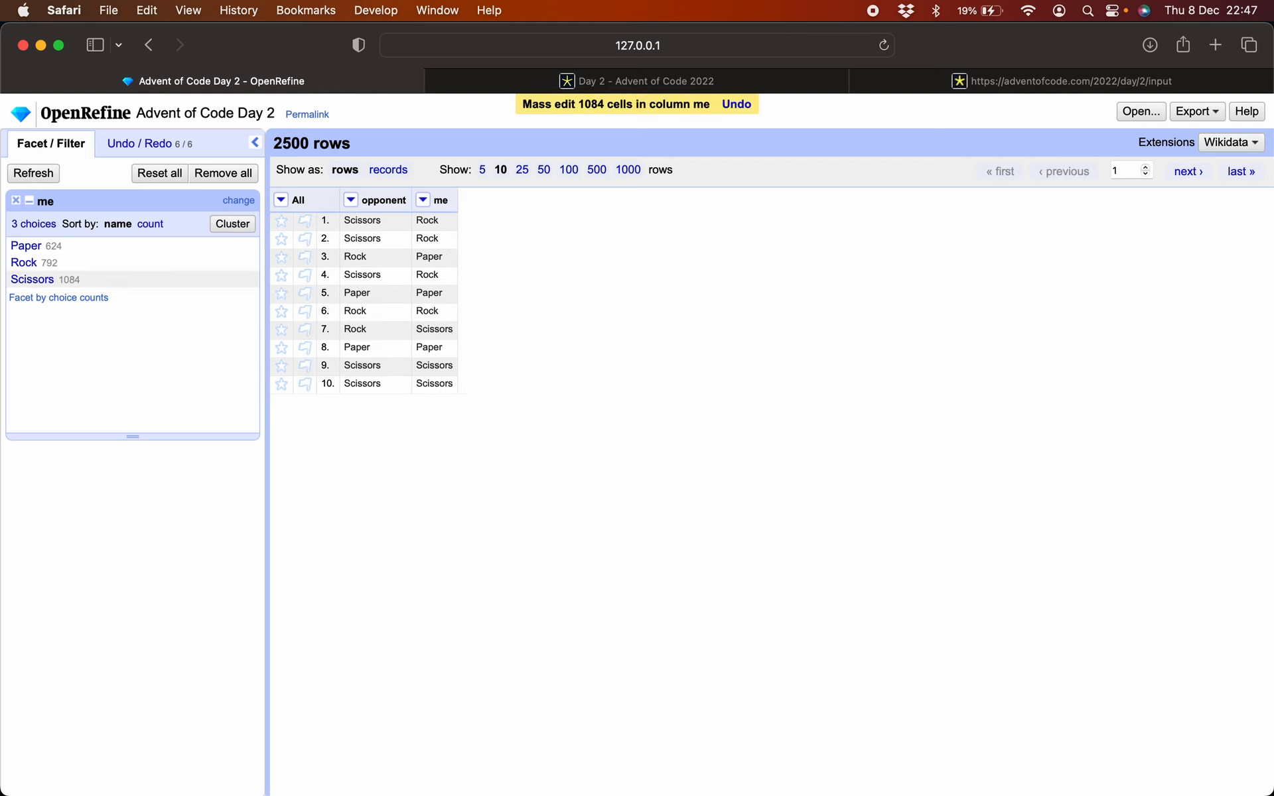
click(16, 200)
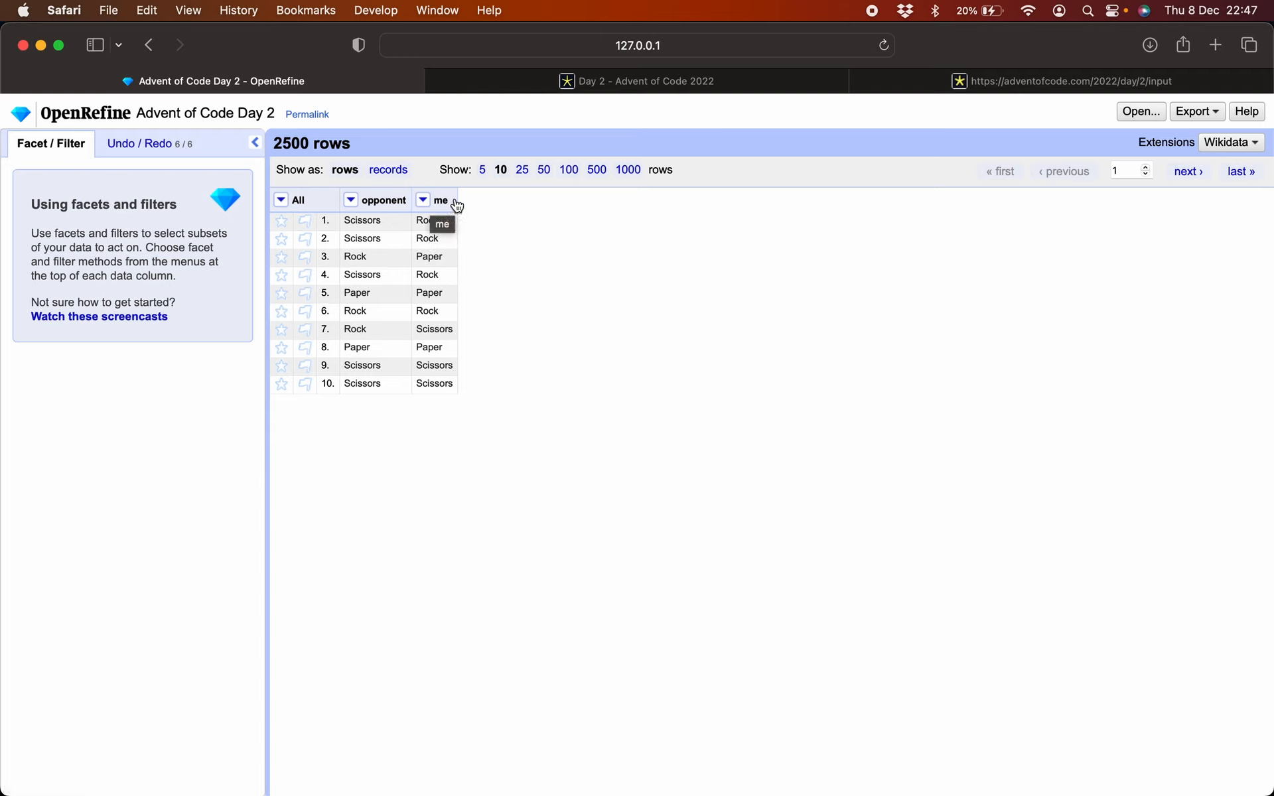
Step: Add a column named shapeScore based on the me column, using the expression value
click(423, 200)
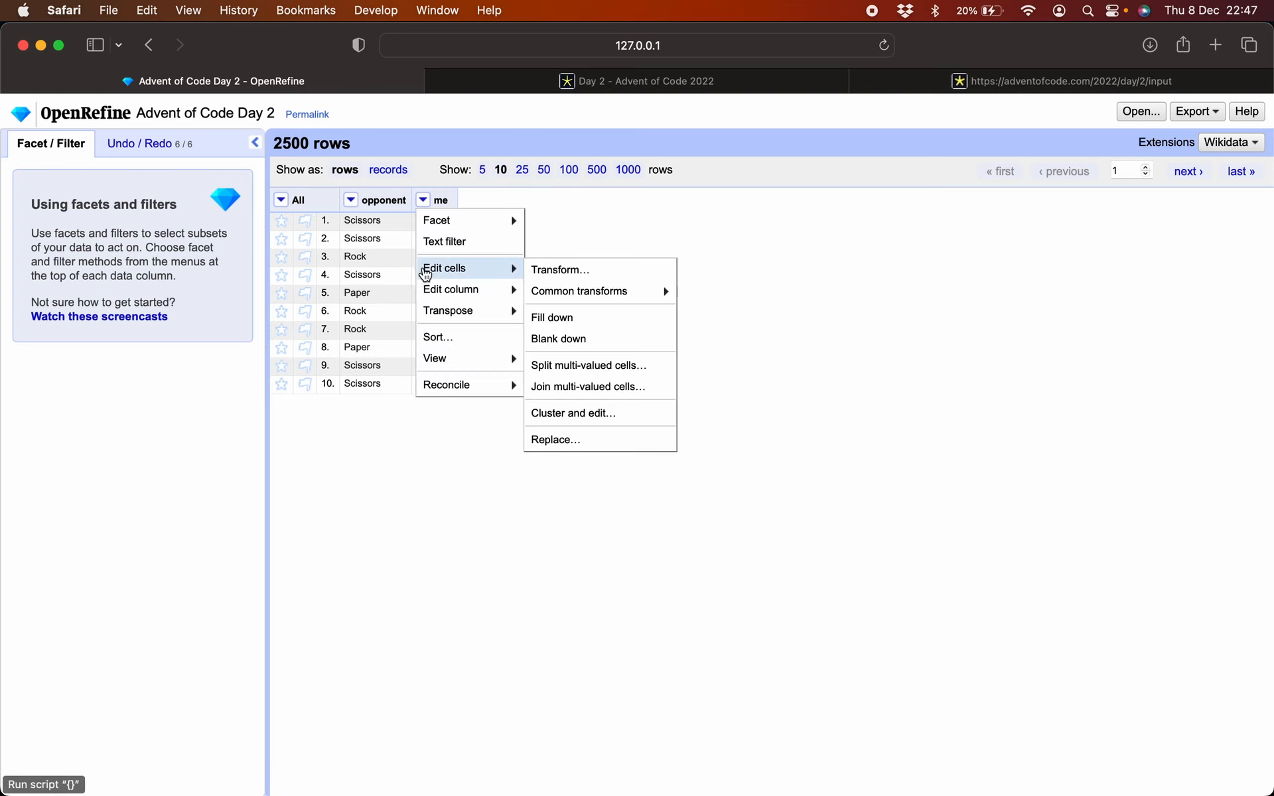
mouse_move(433, 290)
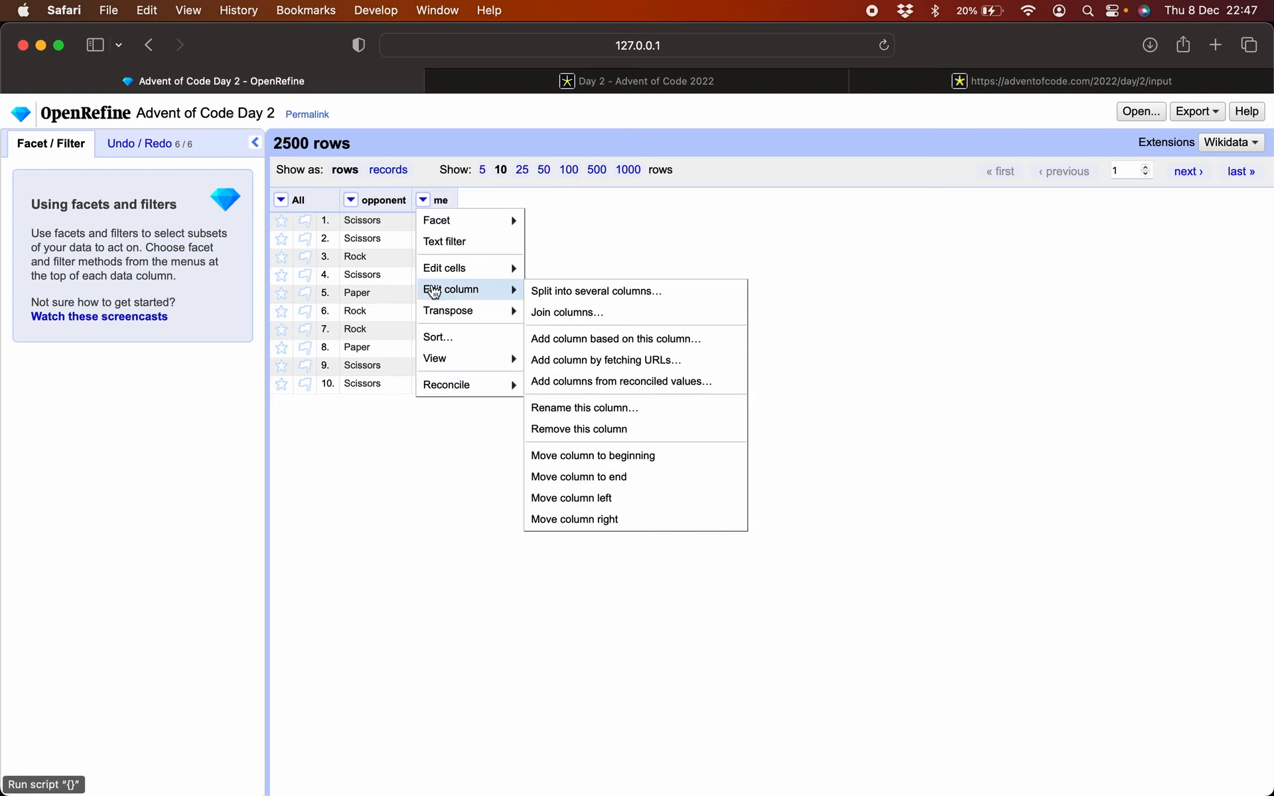
click(572, 343)
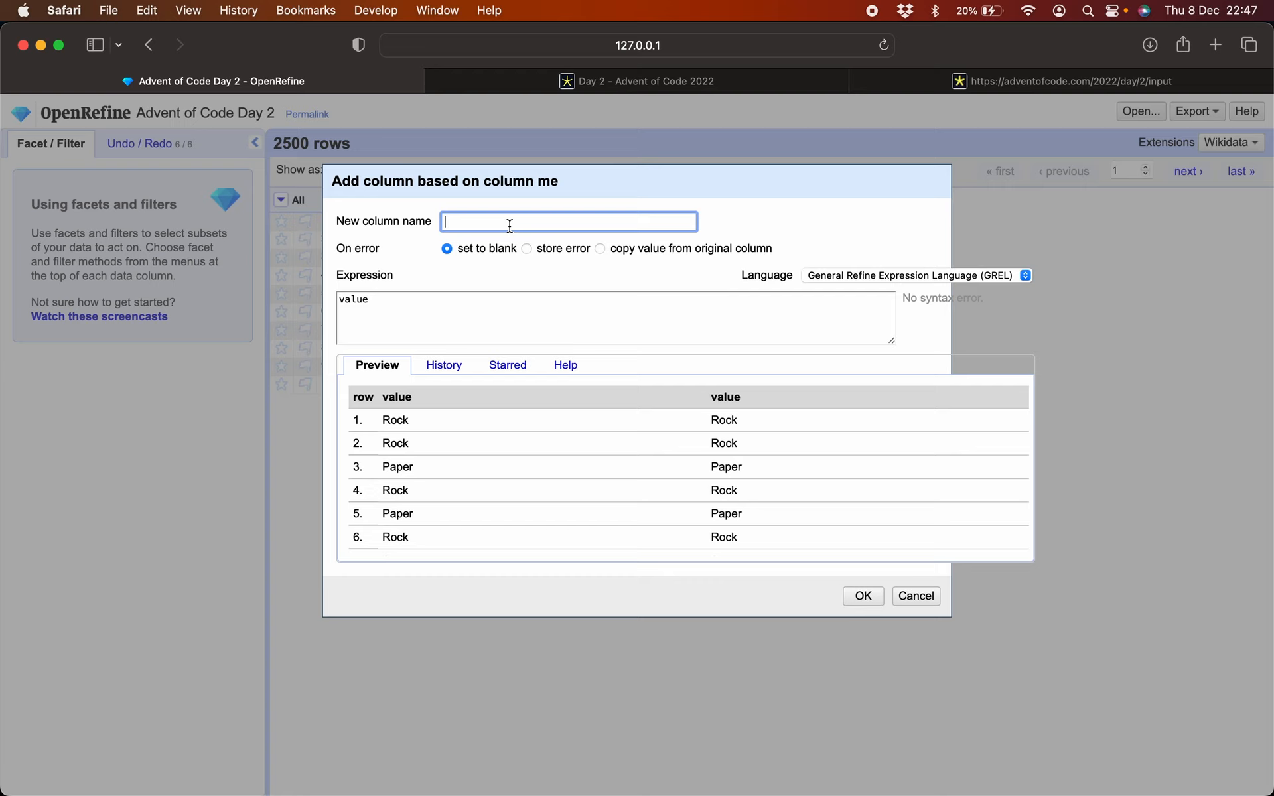
text(shapeScore)
click(863, 596)
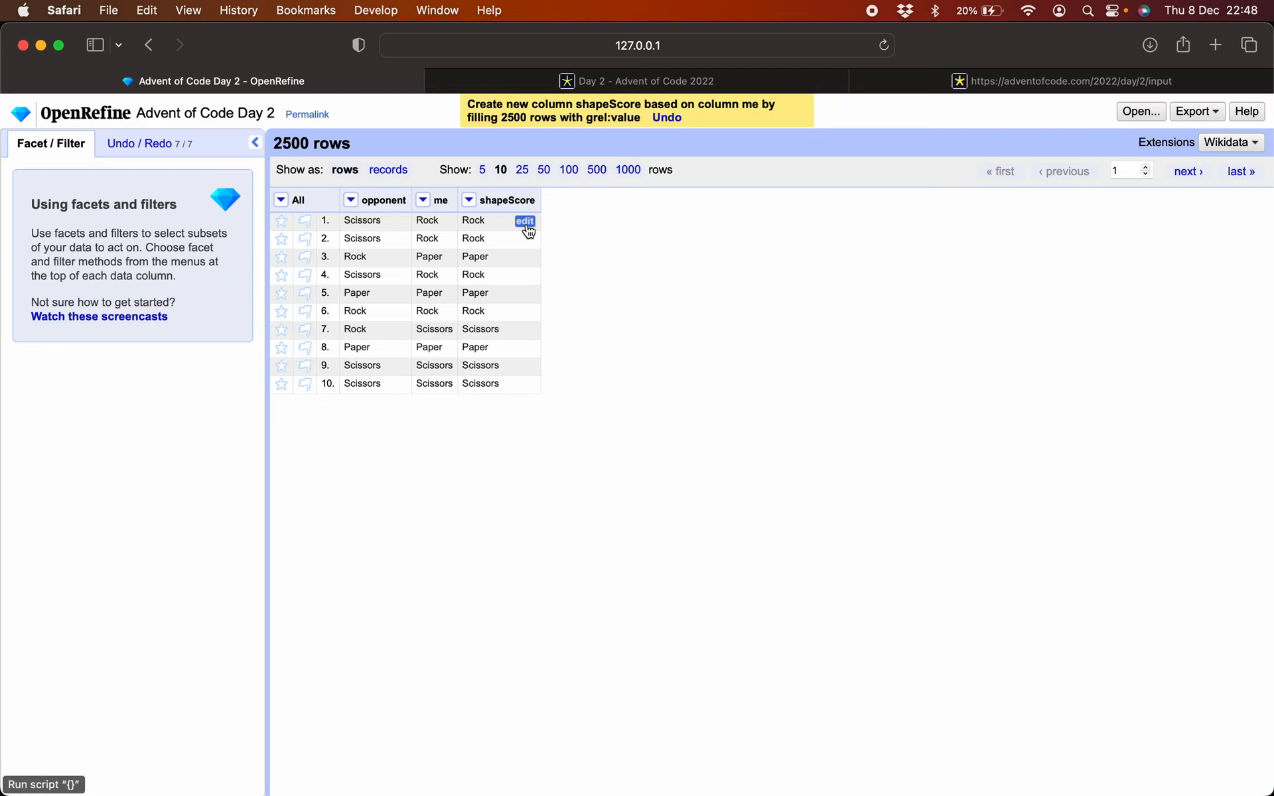
Step: Check the shape scores in the puzzle text and change all Rock cells in shapeScore to the number 1
click(525, 223)
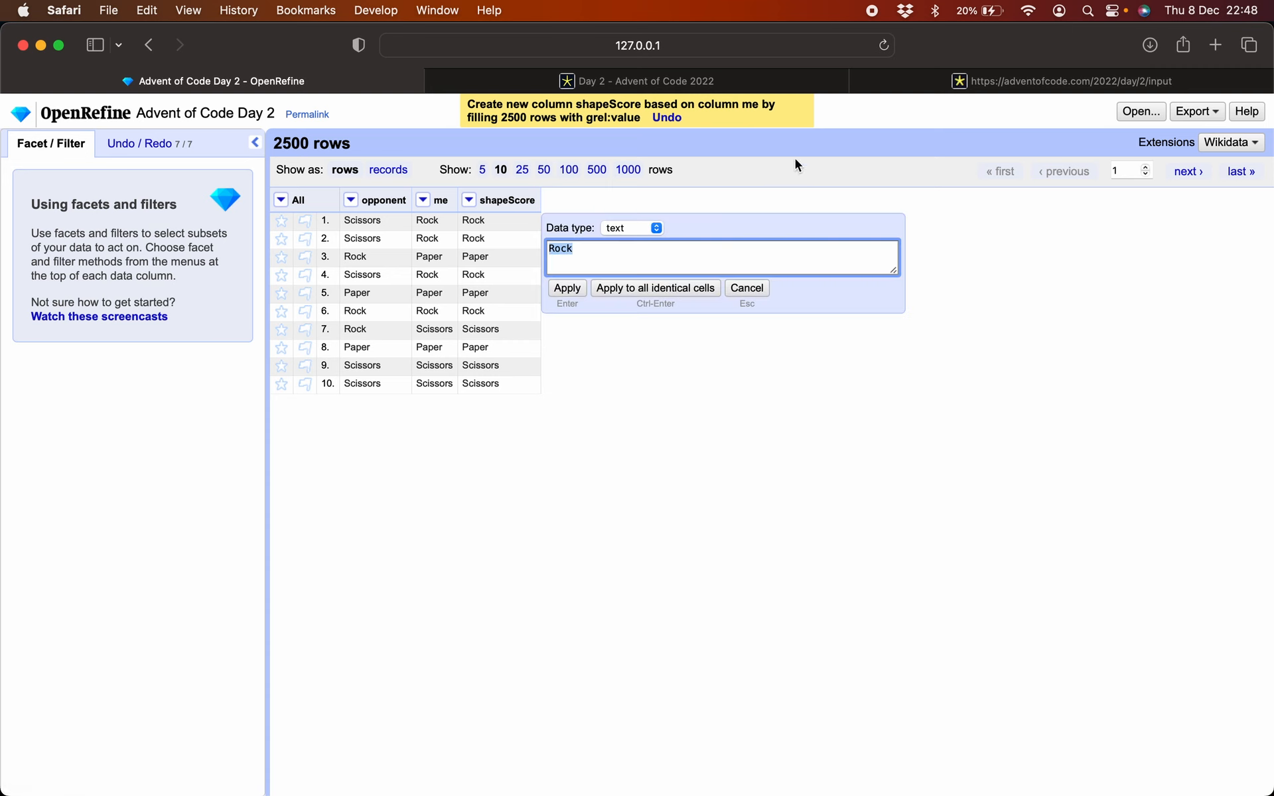
click(562, 82)
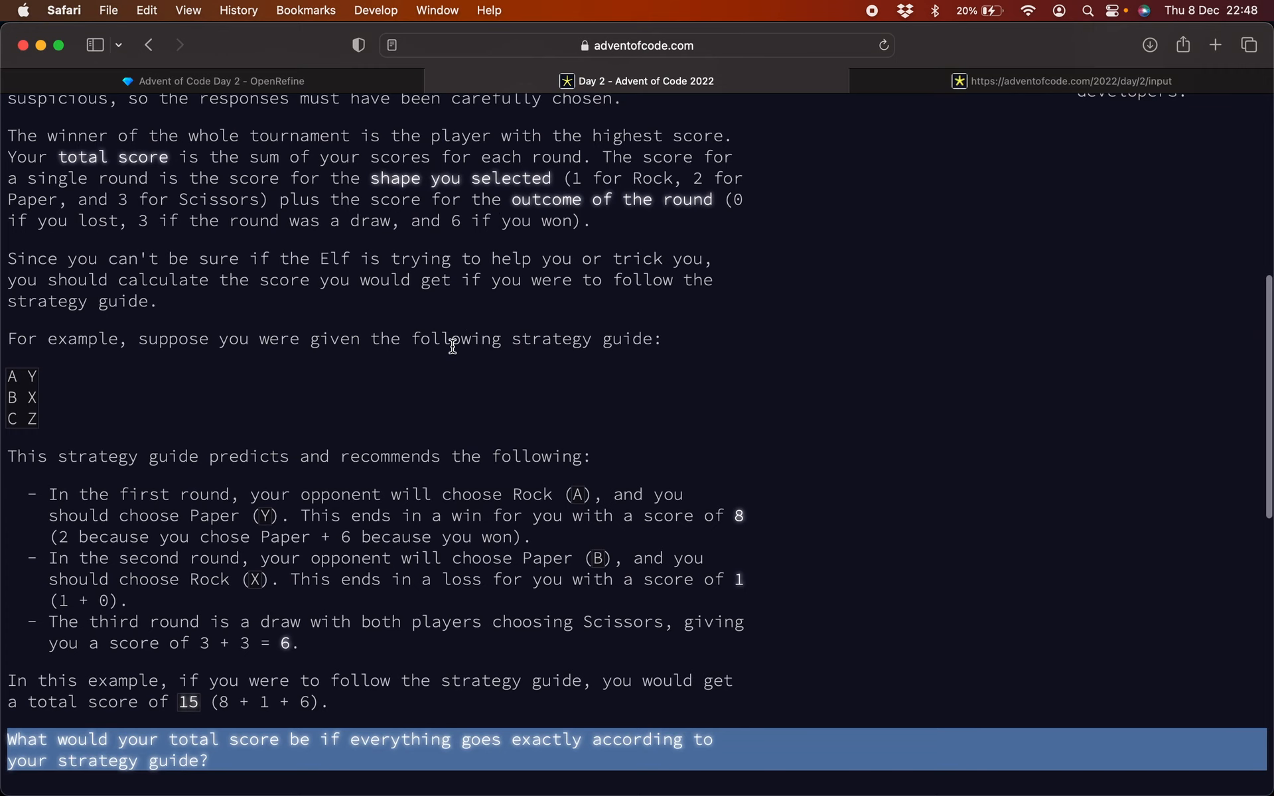
scroll(458, 332, up, 3)
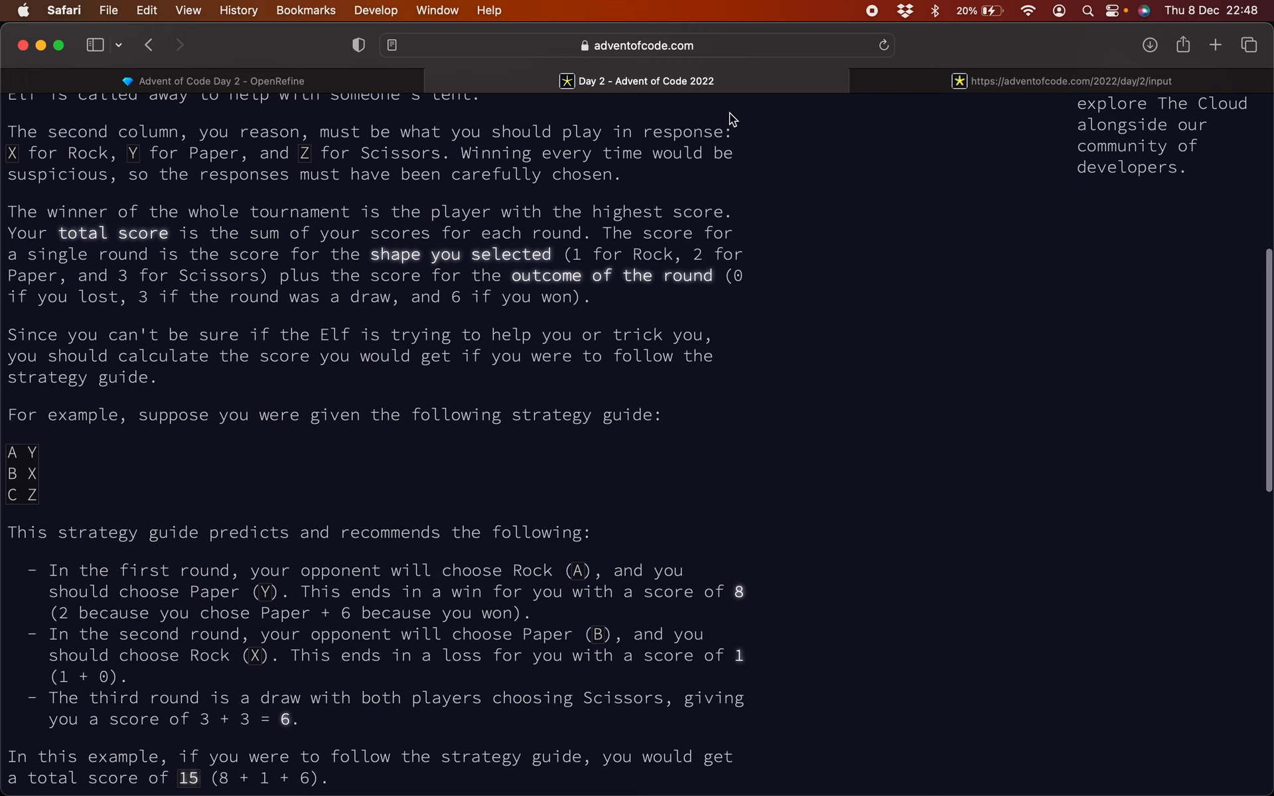
click(350, 81)
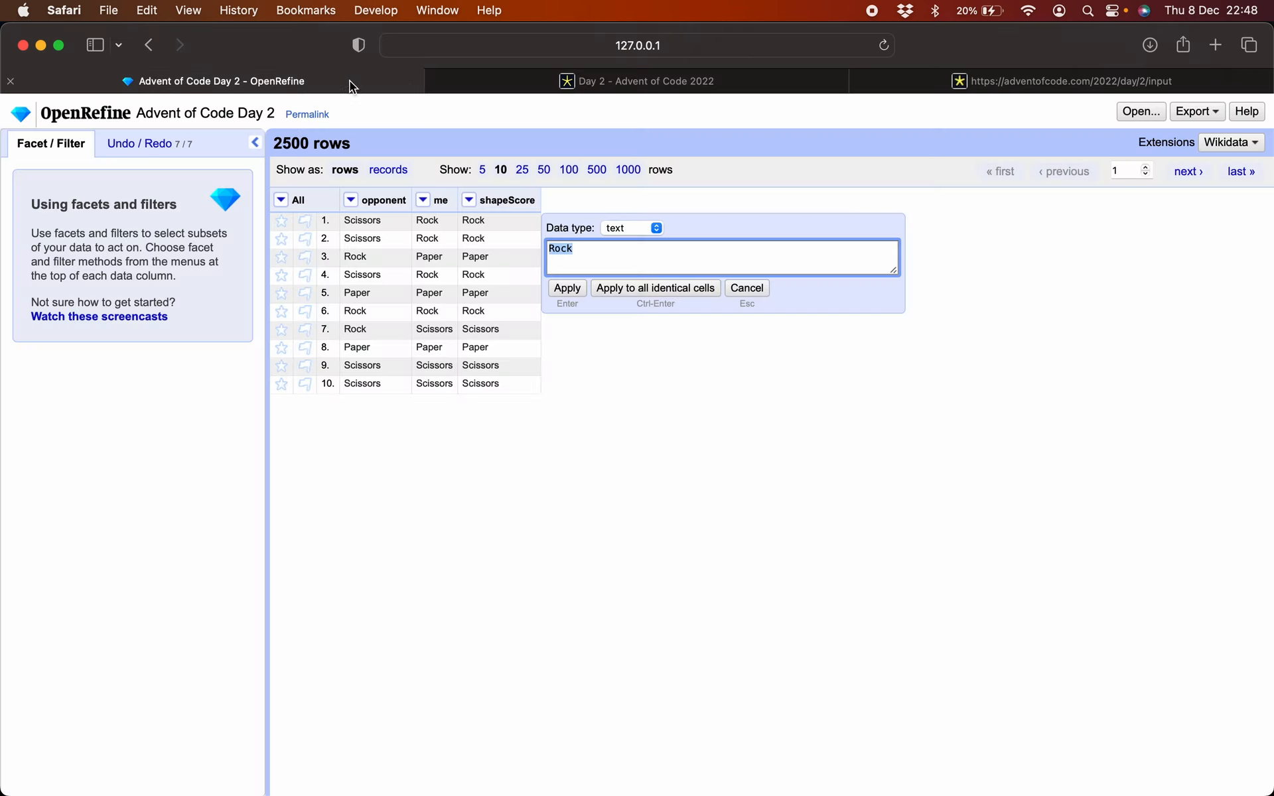
text(1)
click(645, 227)
click(624, 247)
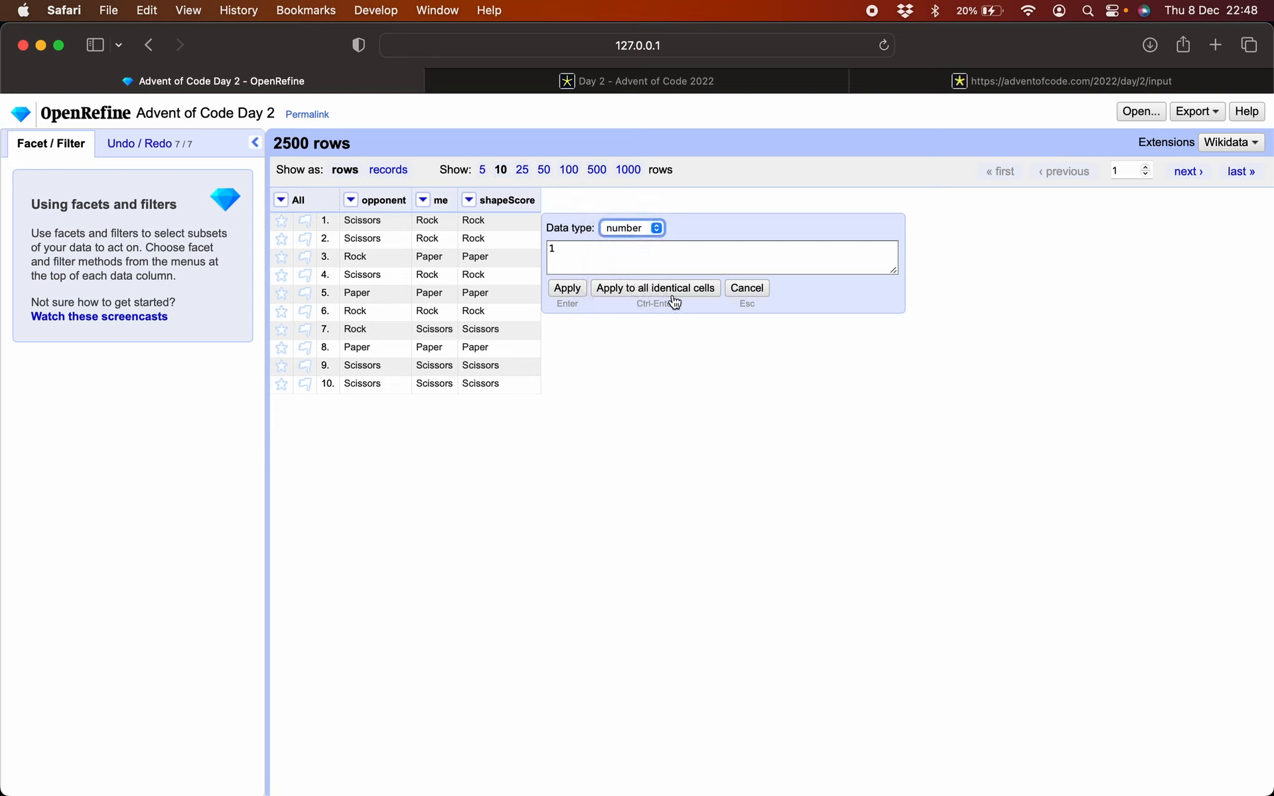
click(669, 300)
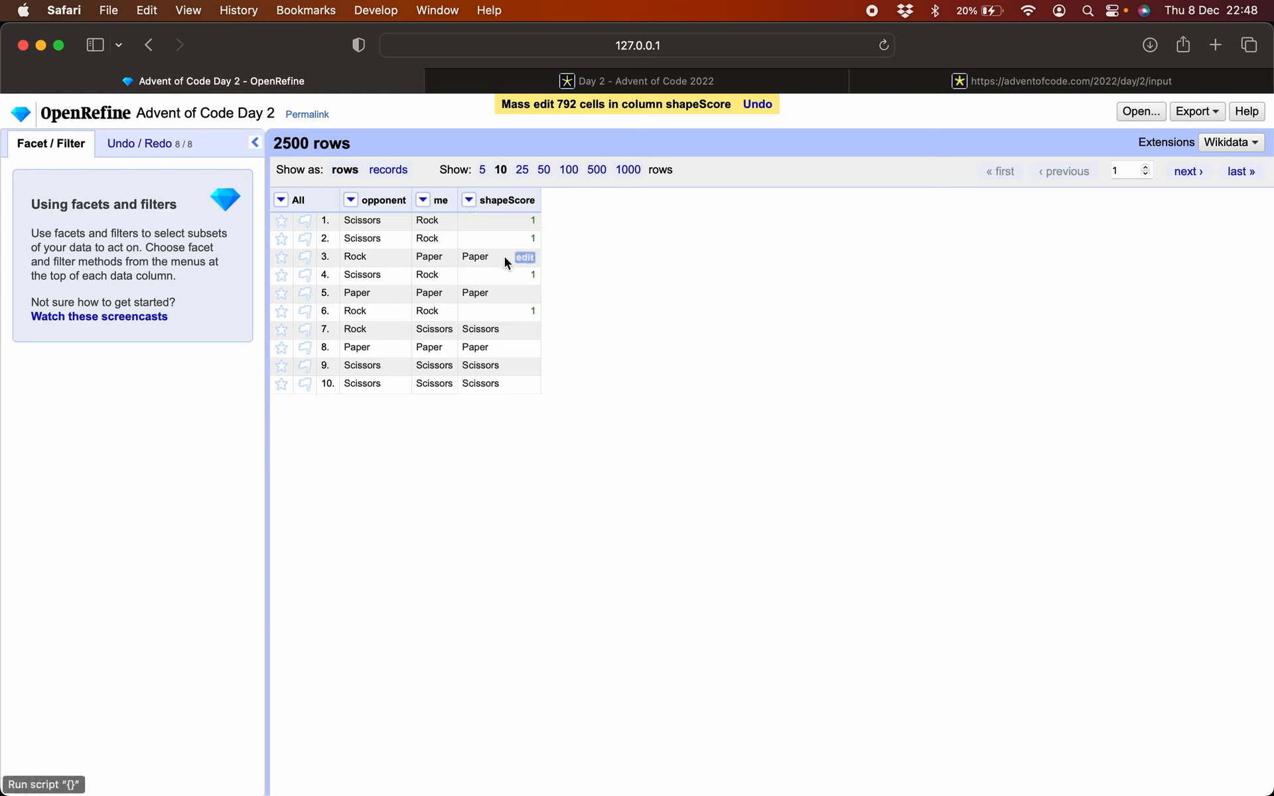
Step: Change all Paper cells in the shapeScore column to the number 2
click(524, 258)
click(609, 266)
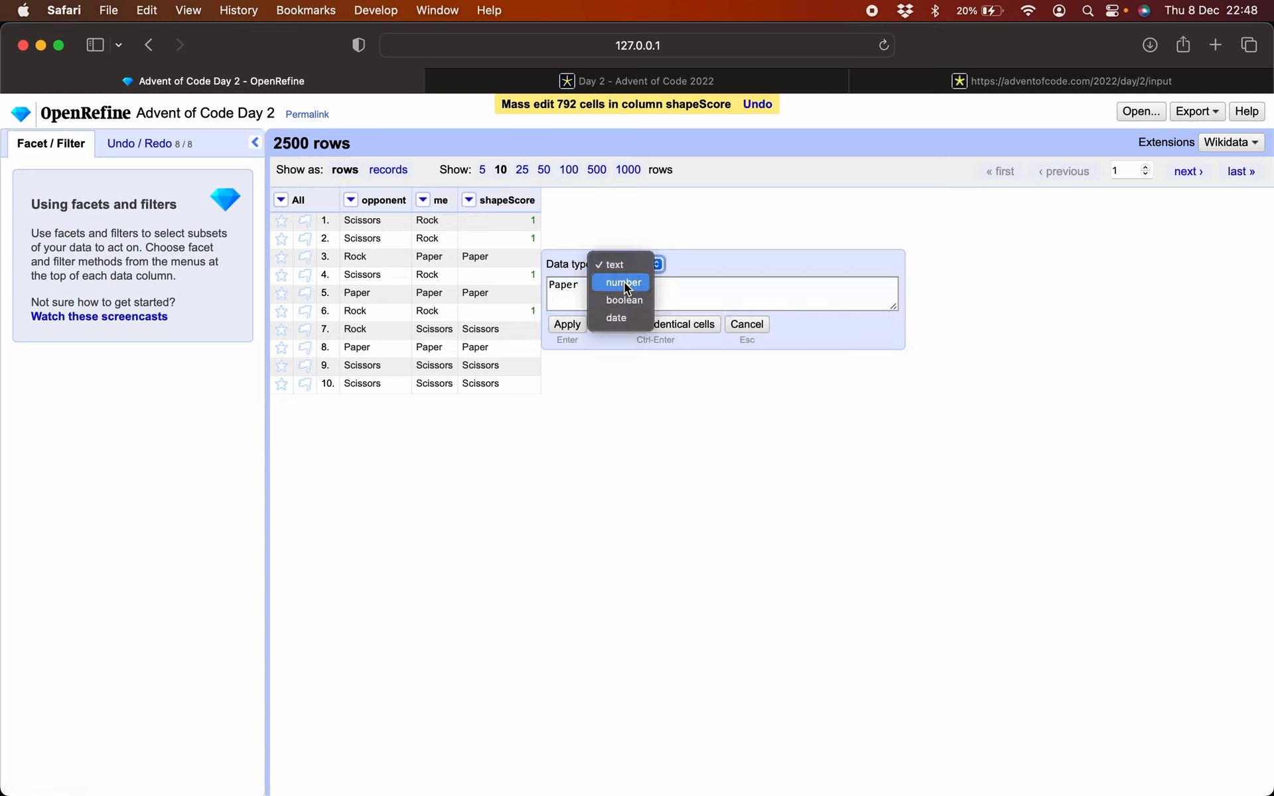
click(623, 283)
double_click(606, 287)
text(2)
click(630, 325)
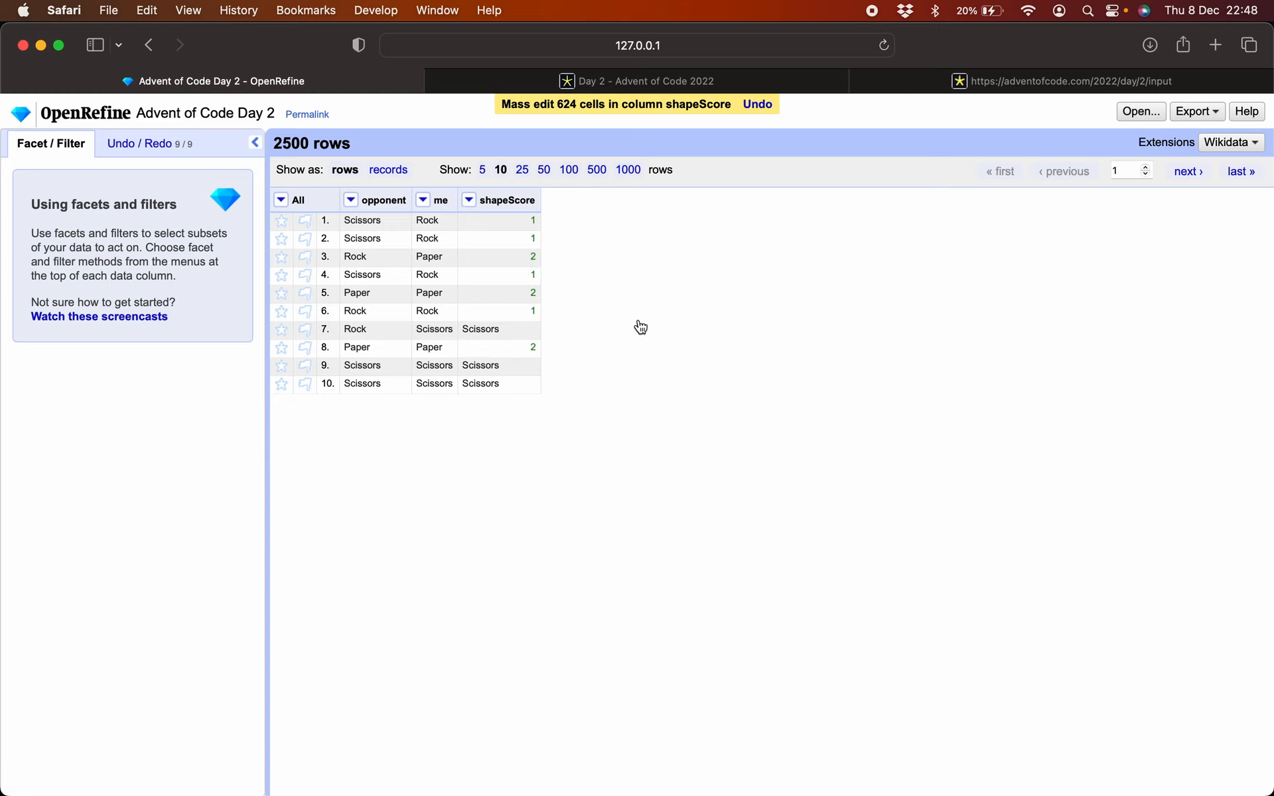
Step: Change all Scissors cells in the shapeScore column to the number 3
click(525, 335)
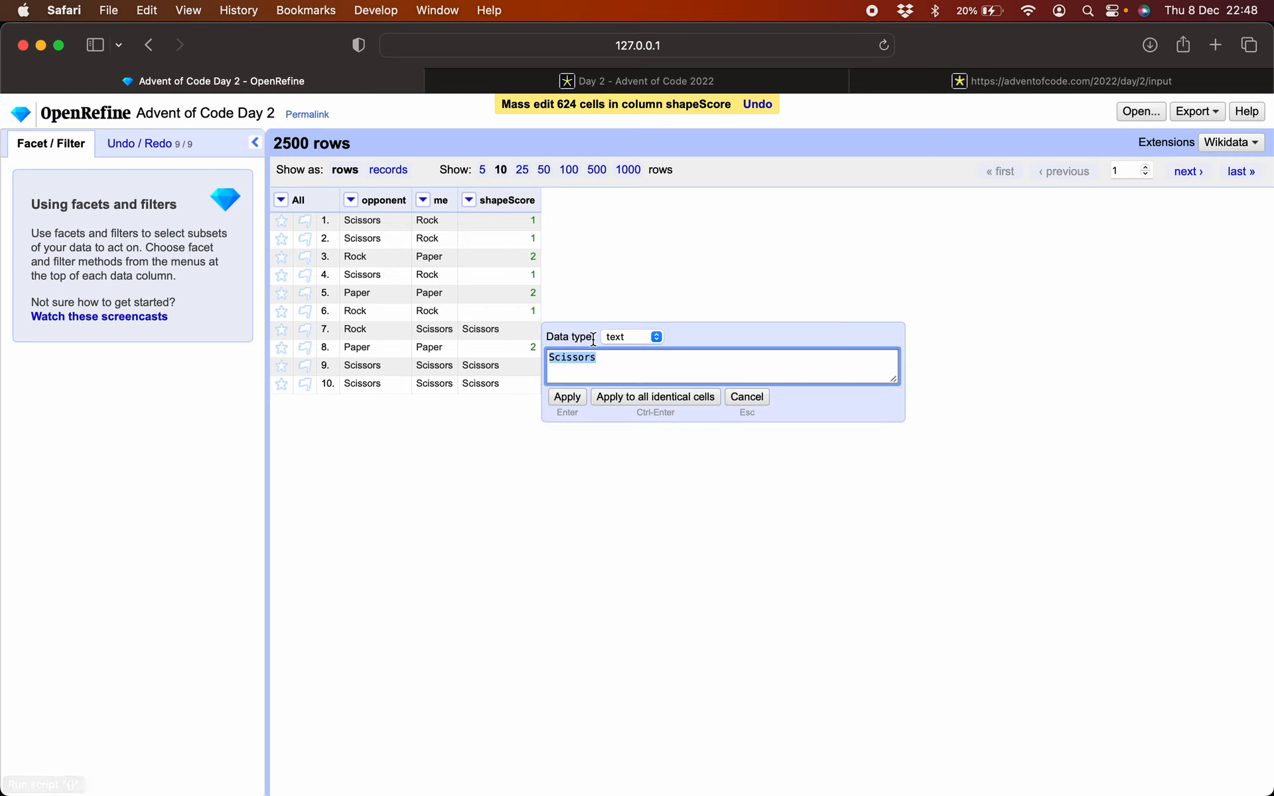
text(3)
click(628, 336)
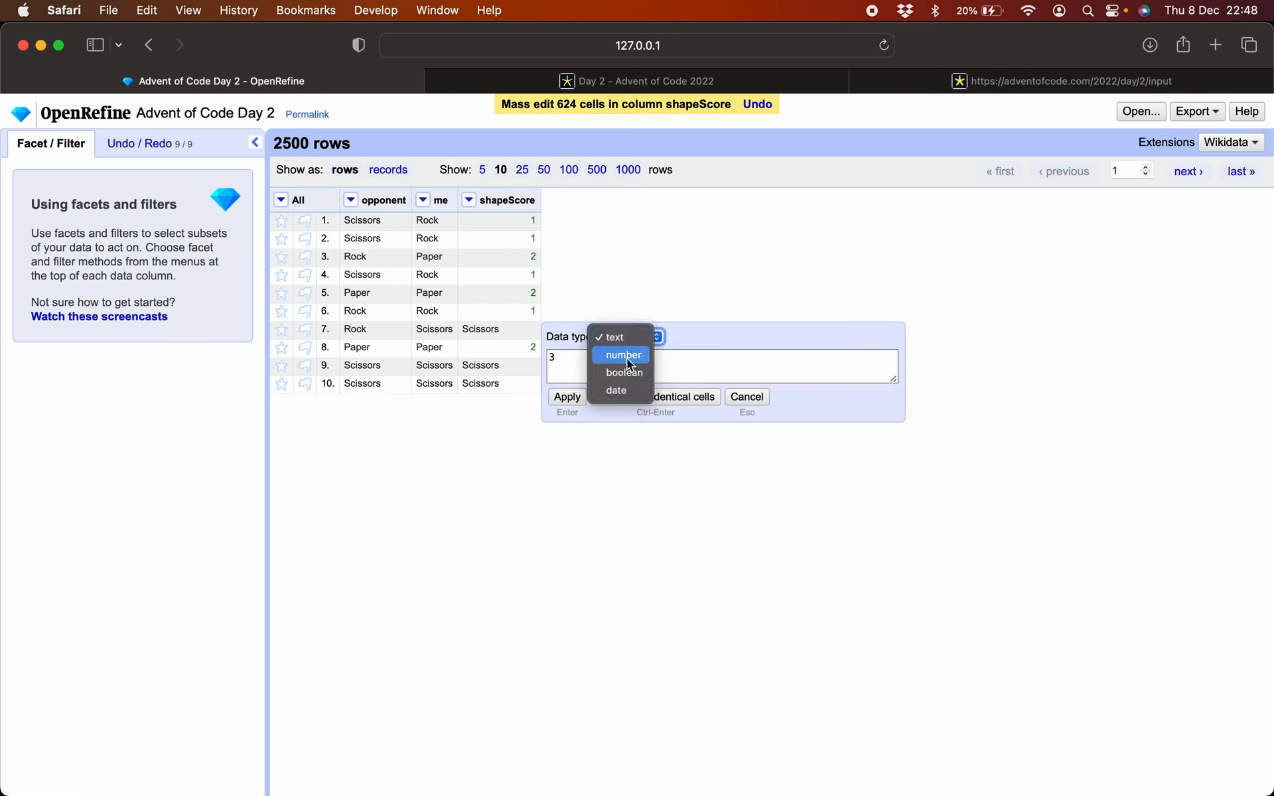
click(627, 359)
click(648, 398)
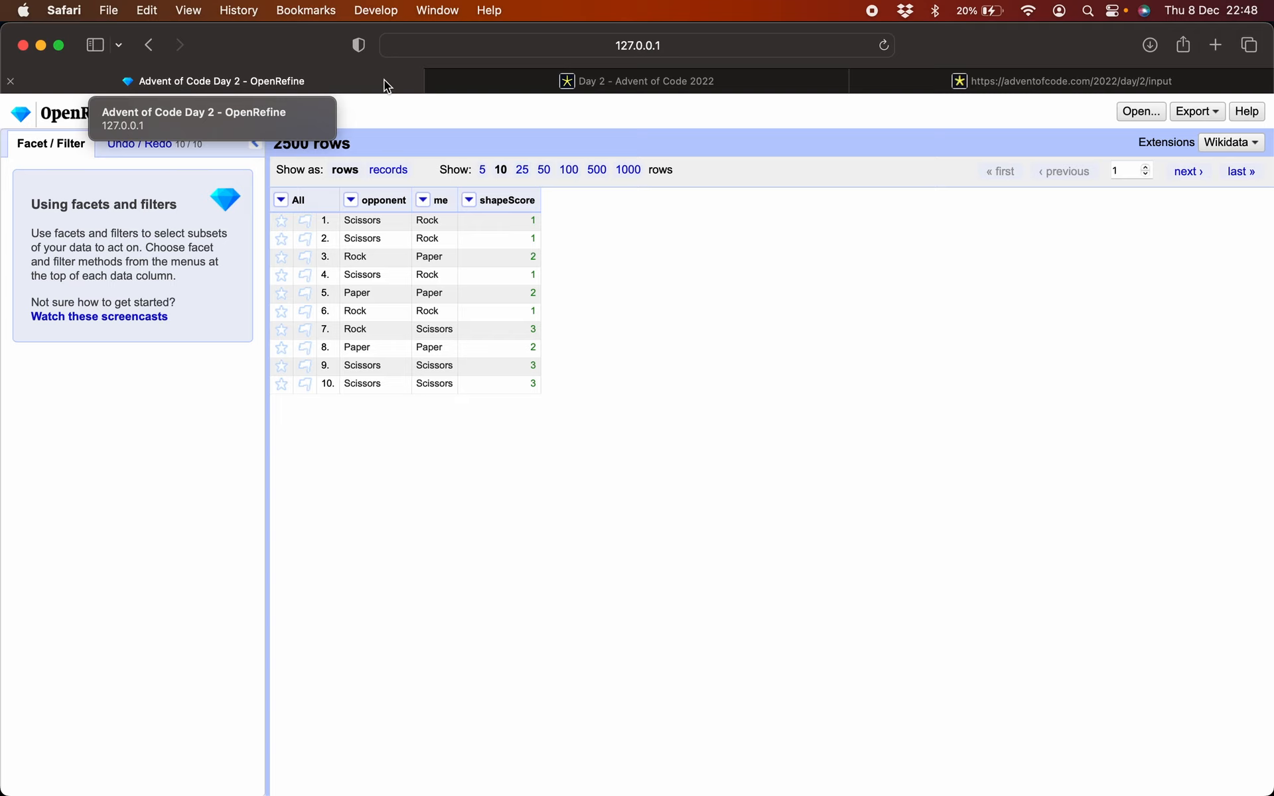
Step: Open the OpenRefine start page at 127.0.0.1:3333 in a new browser tab, placed right after the Day 2 project tab
key(super+t)
text(127.0.0.1:3333)
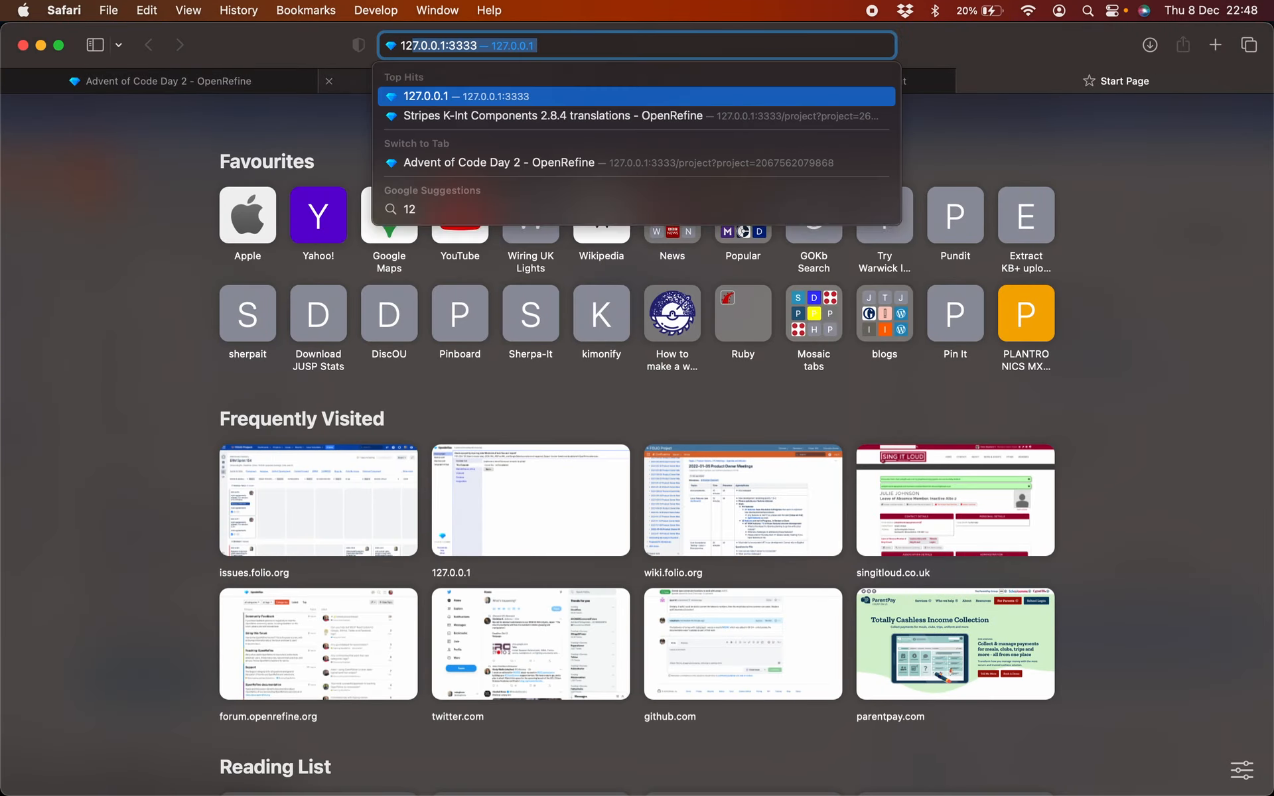
key(Return)
drag(1020, 74, 518, 83)
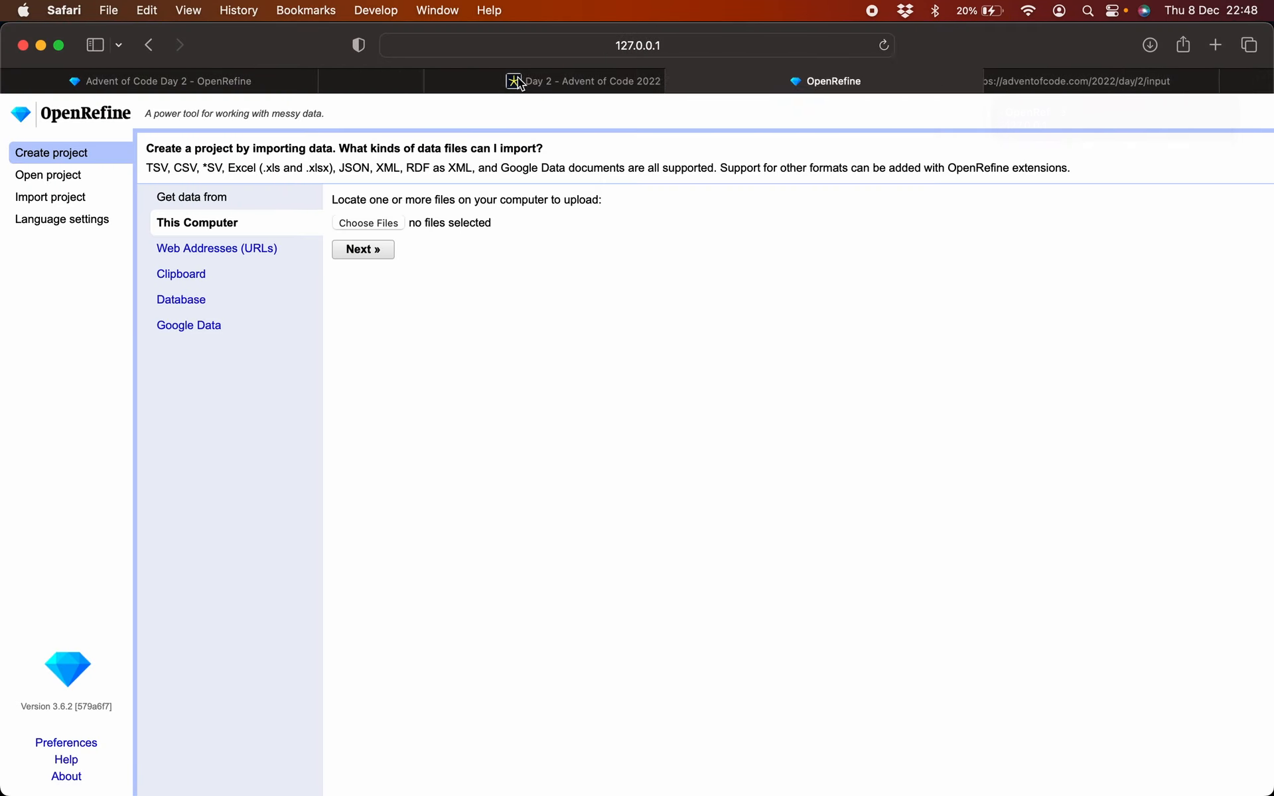
Step: Import the comma-separated lines "me,Rock,Paper,Scissors", "Rock,Draw,Lose,Win", "Paper,Win,Draw,Lose" and "Scissors,Lose,Win,Draw" as clipboard data
click(178, 274)
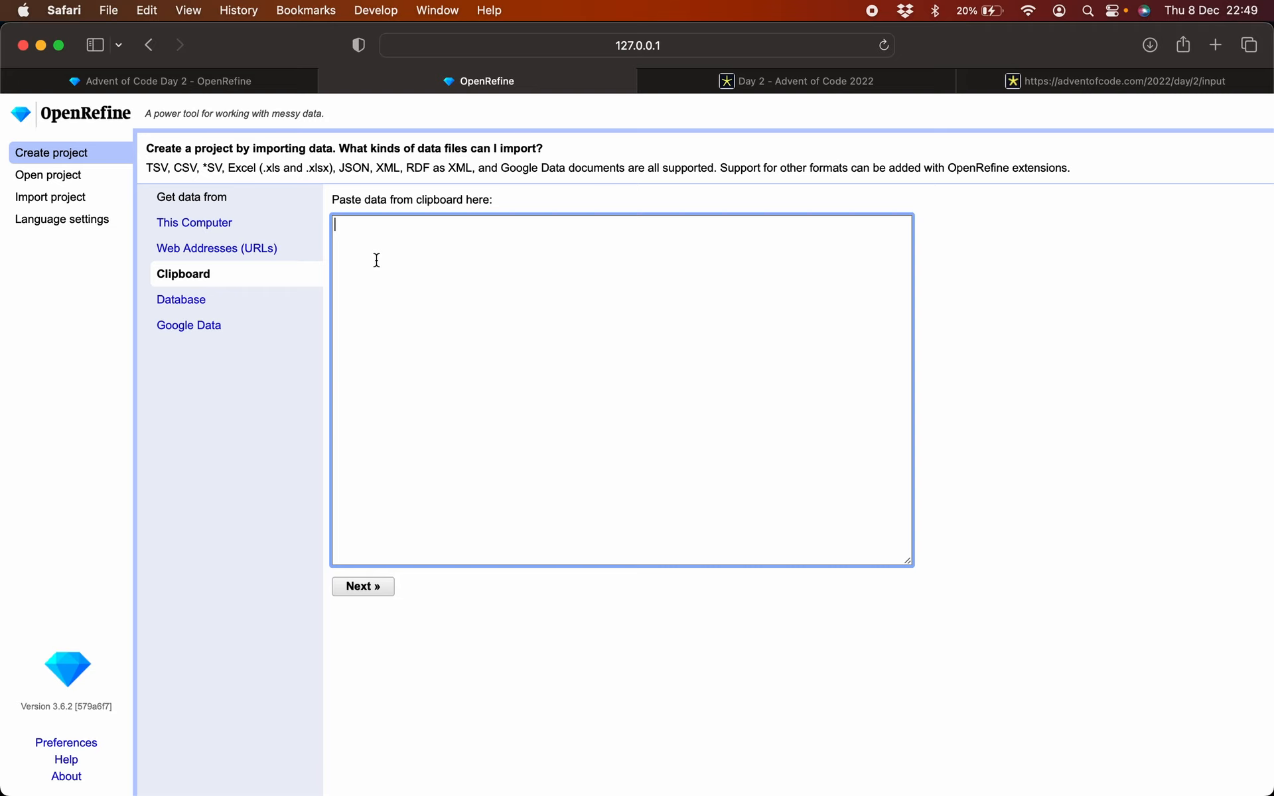
text(me)
text(Rock,Paper,Scis)
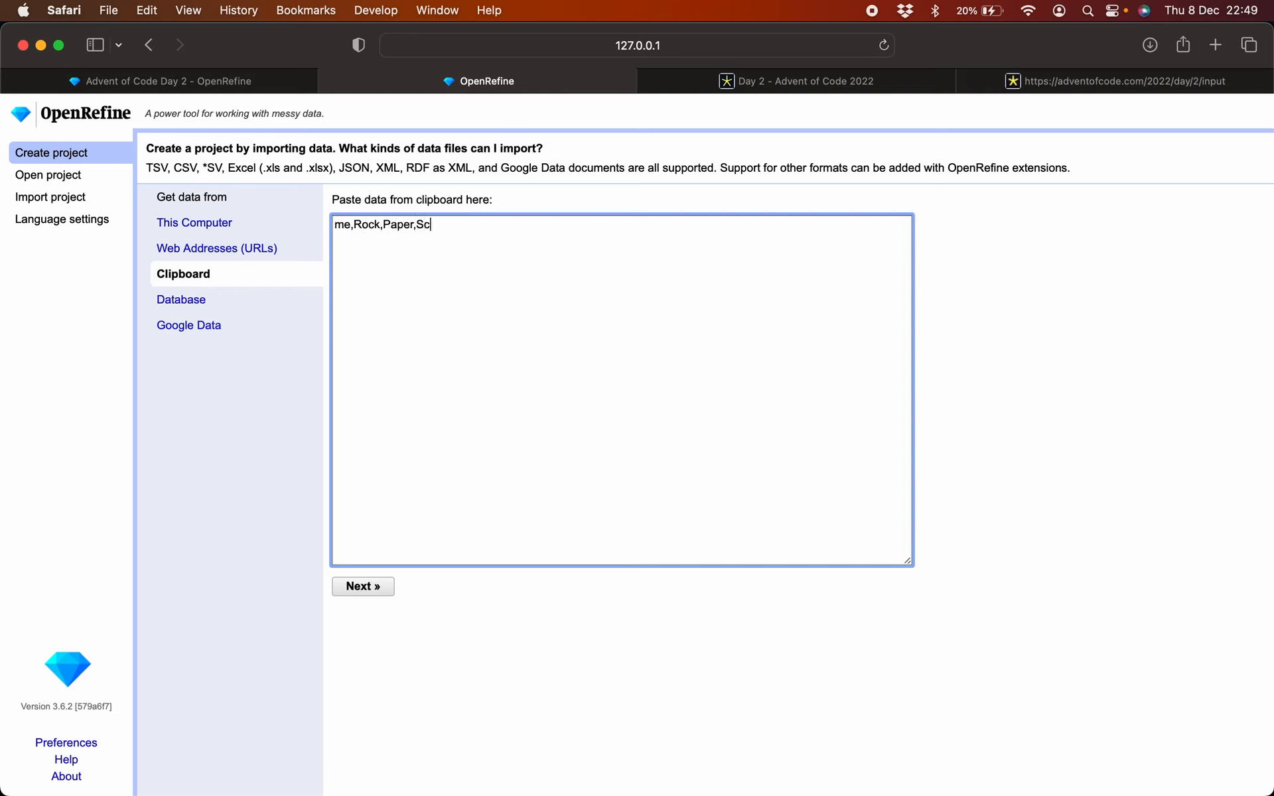
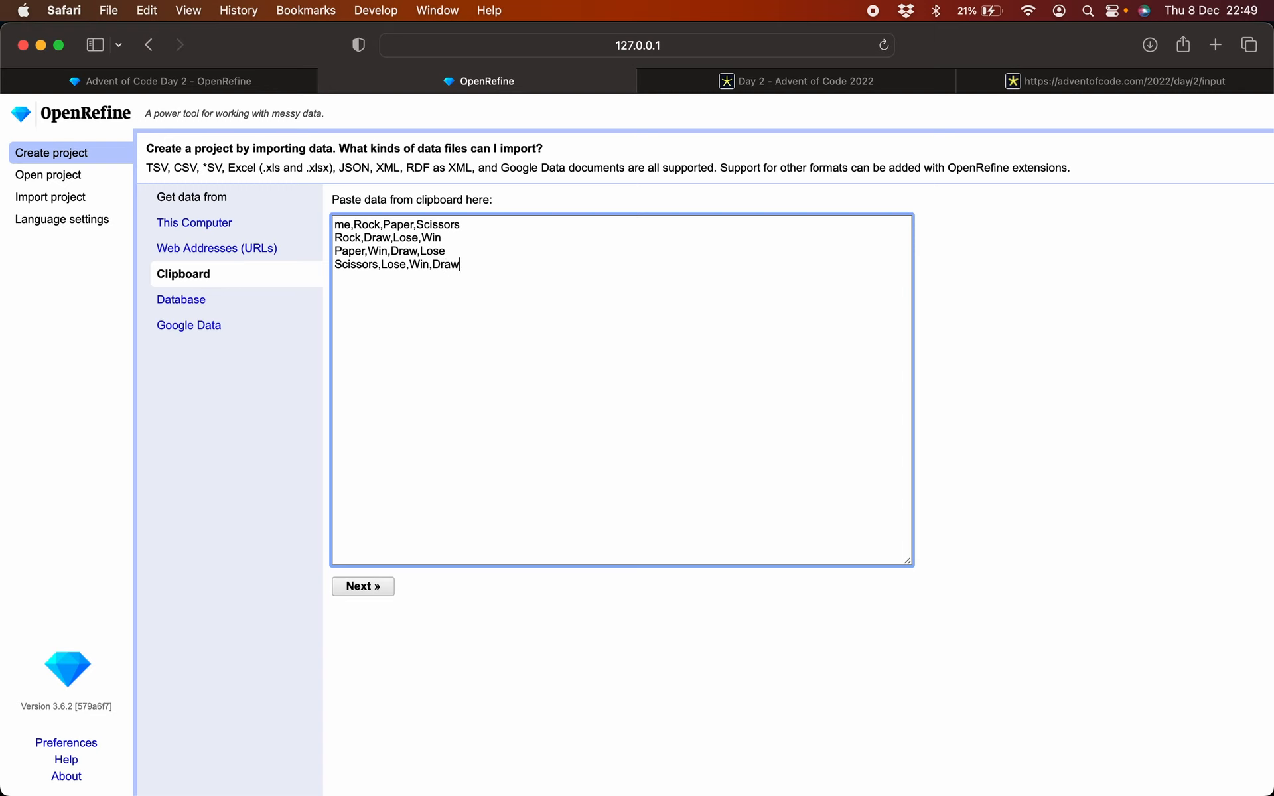
click(365, 587)
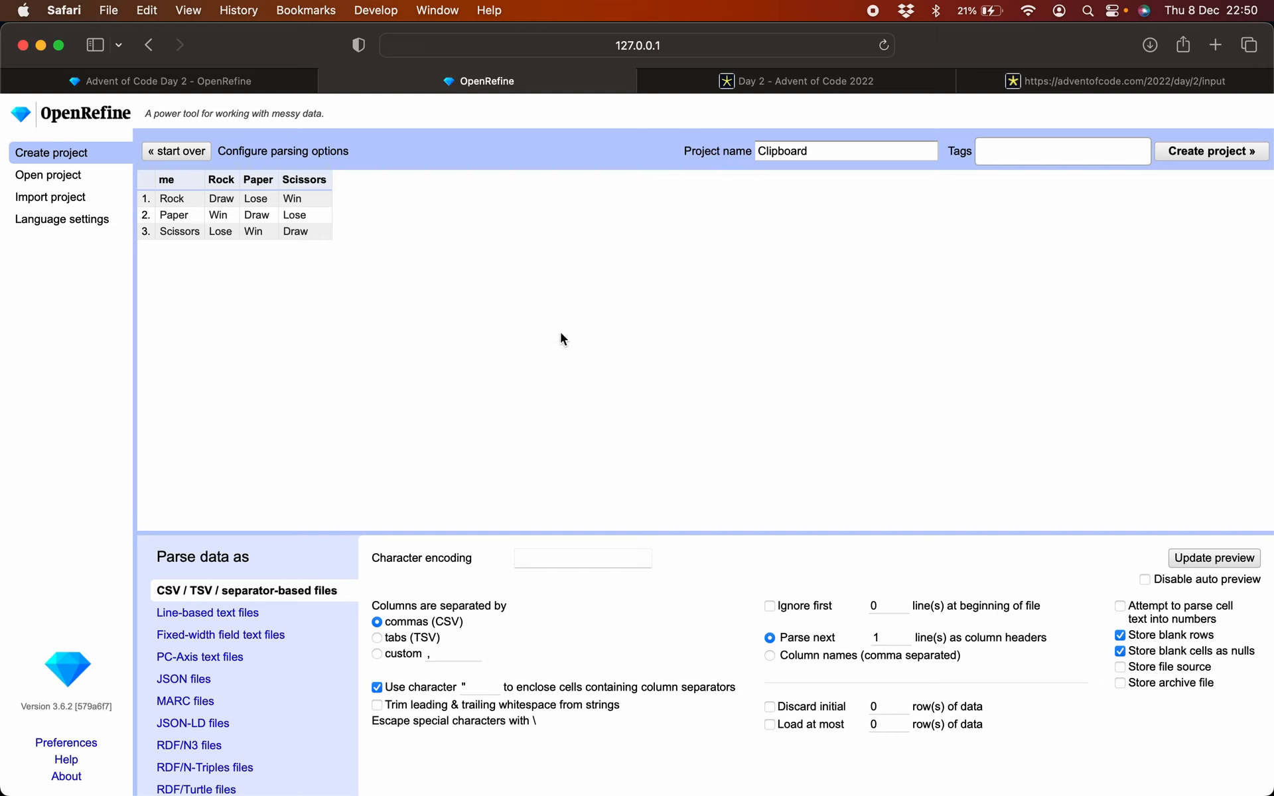
Step: Name the new project Rochambeau and create it with the default comma-separated parsing
double_click(847, 158)
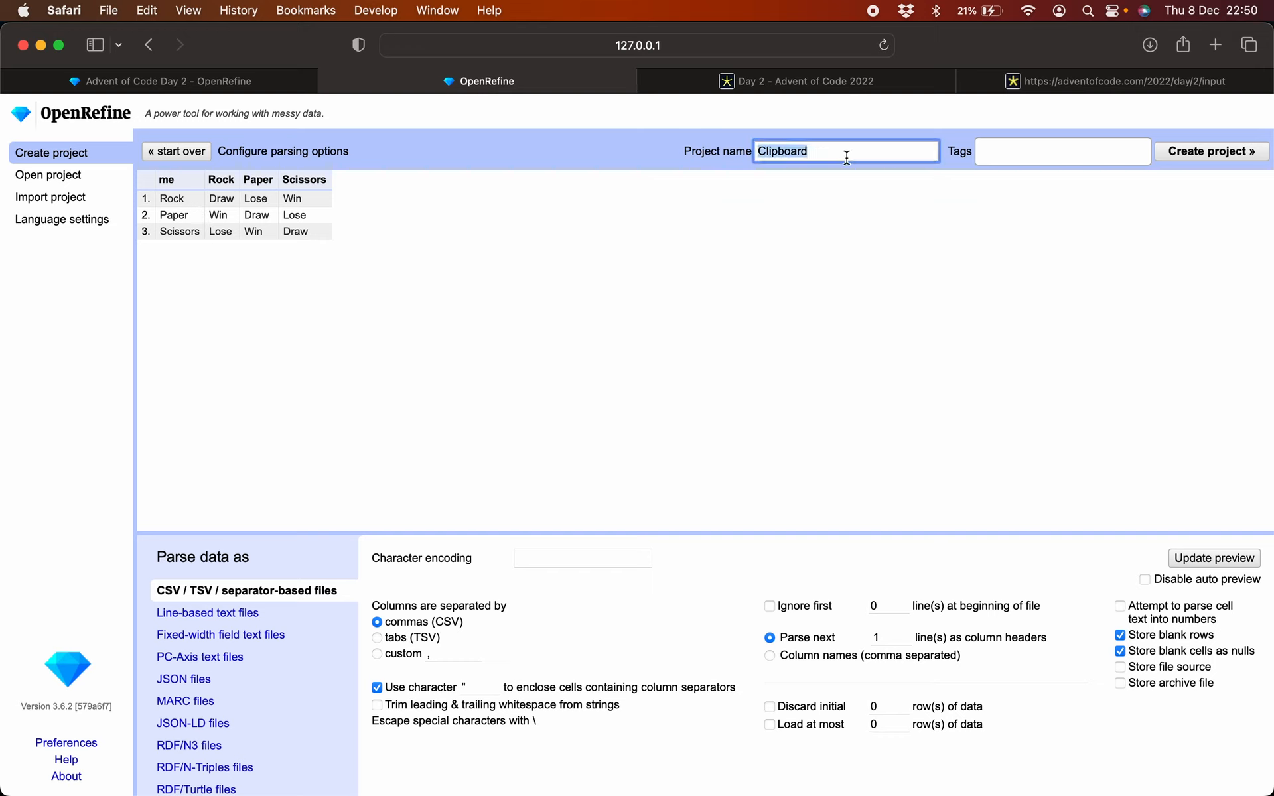
text(Rochambeau)
click(1196, 156)
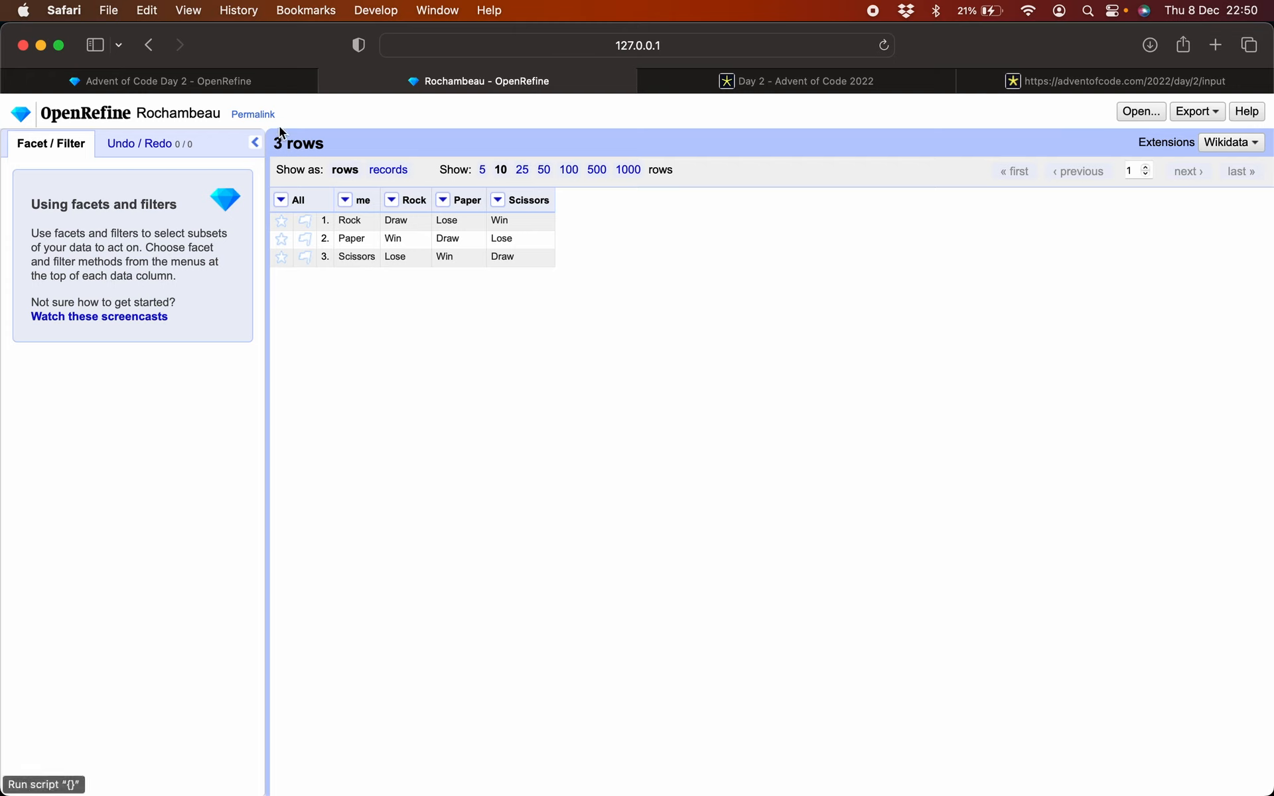
Step: Return to the Day 2 project and start a new column named result based on the me column
click(260, 79)
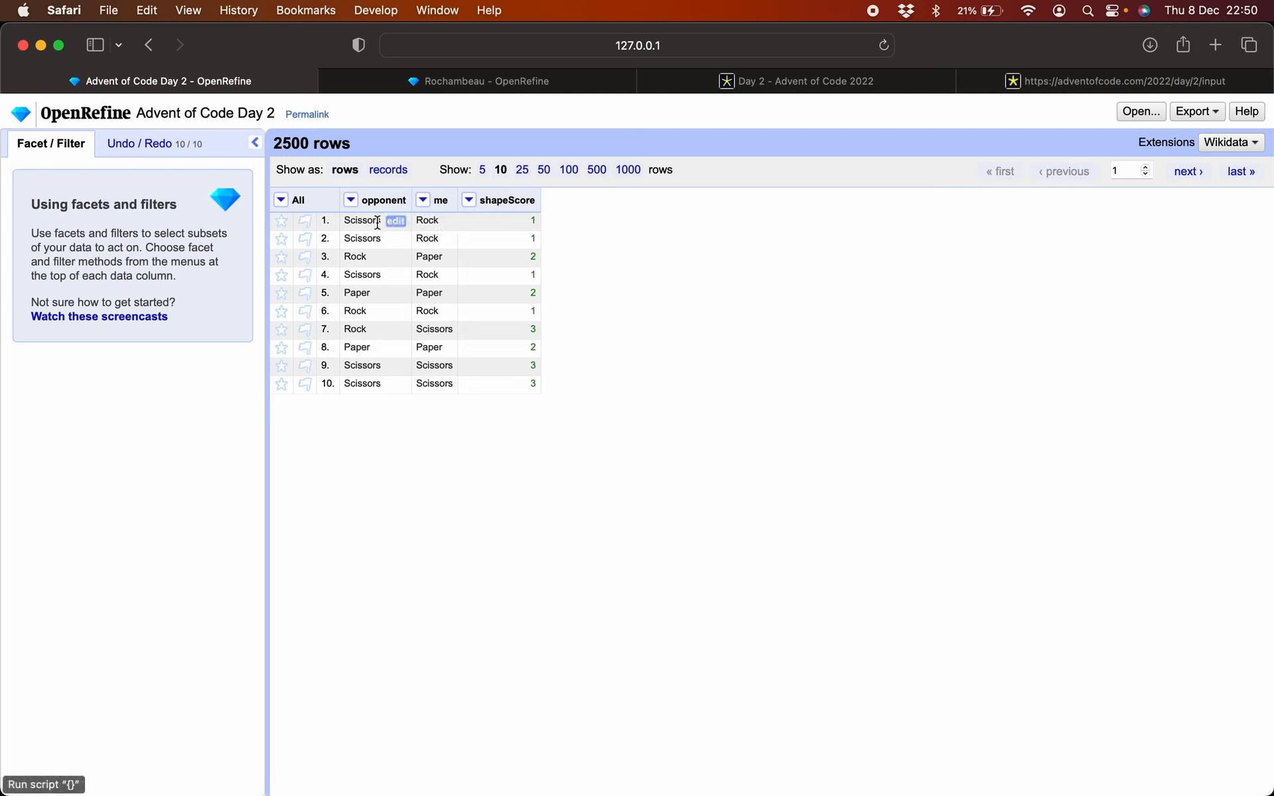
mouse_move(406, 224)
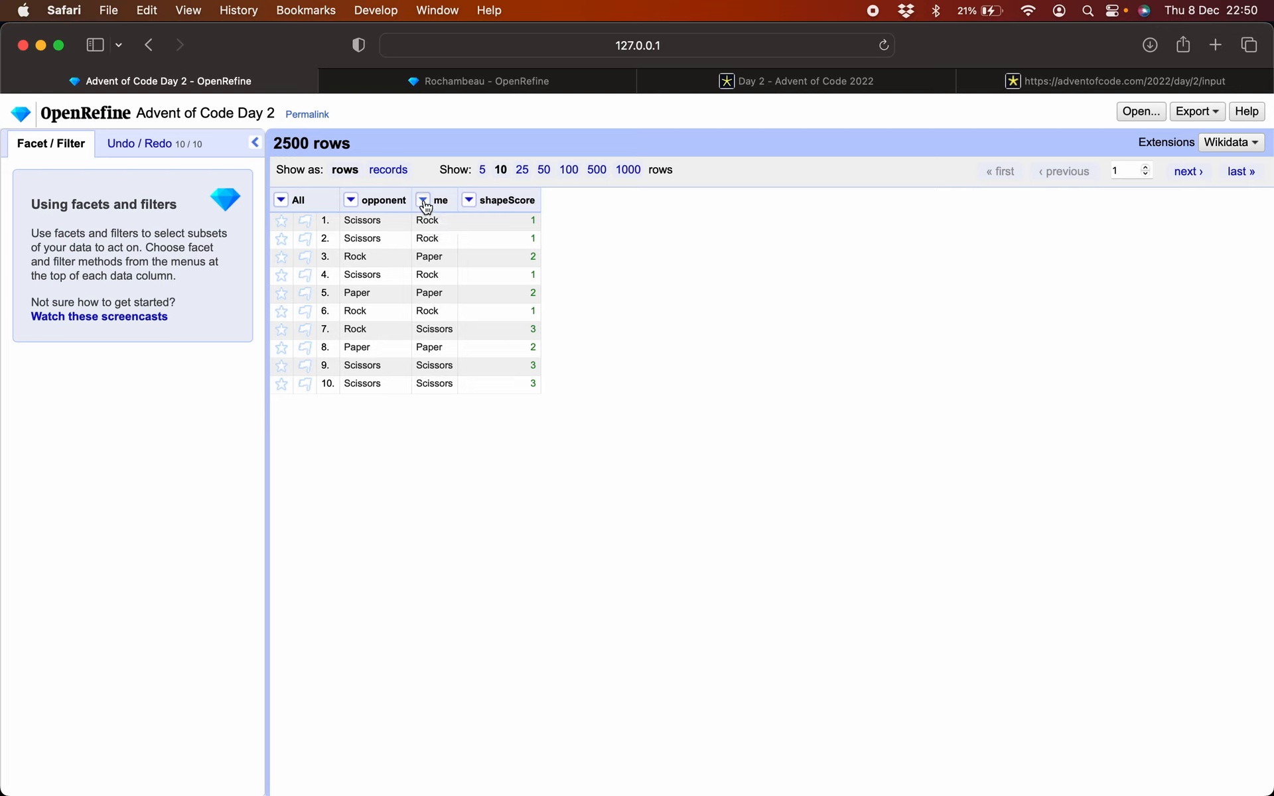
click(448, 87)
click(285, 84)
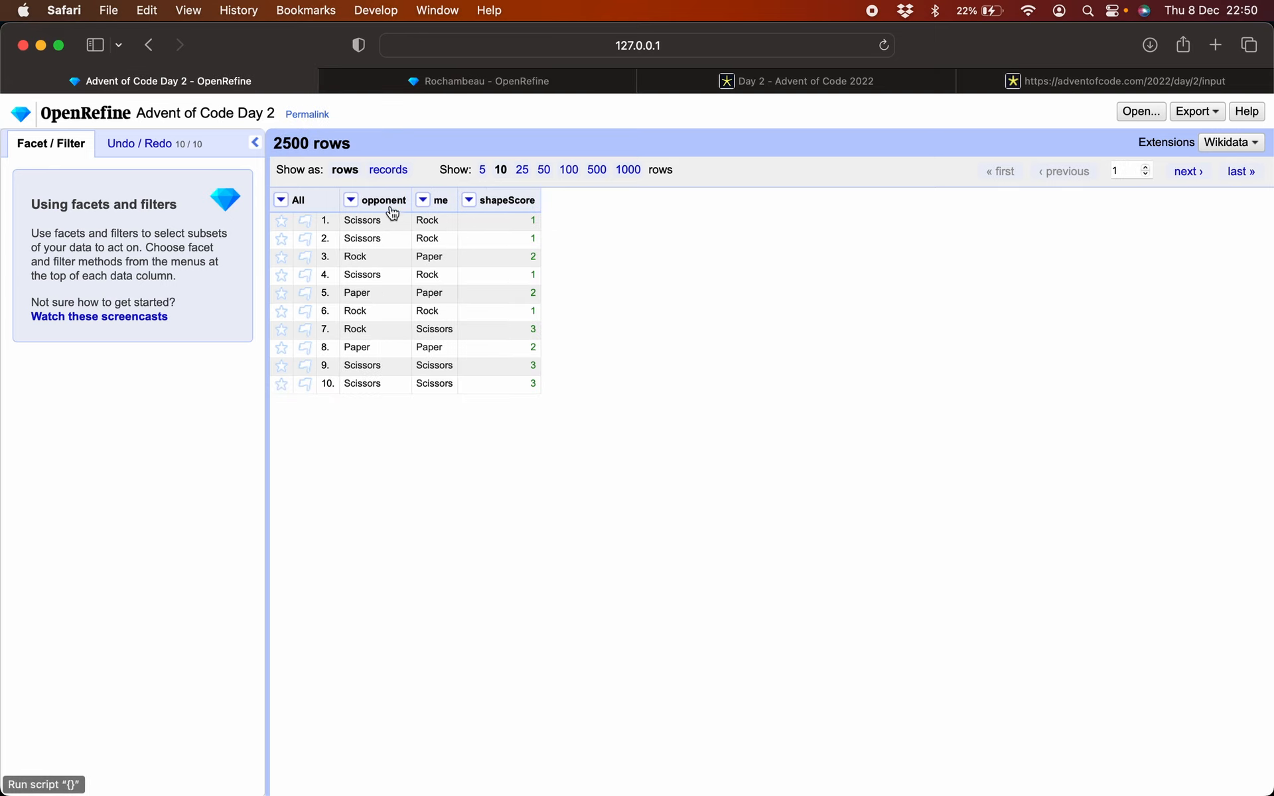
click(423, 200)
mouse_move(436, 288)
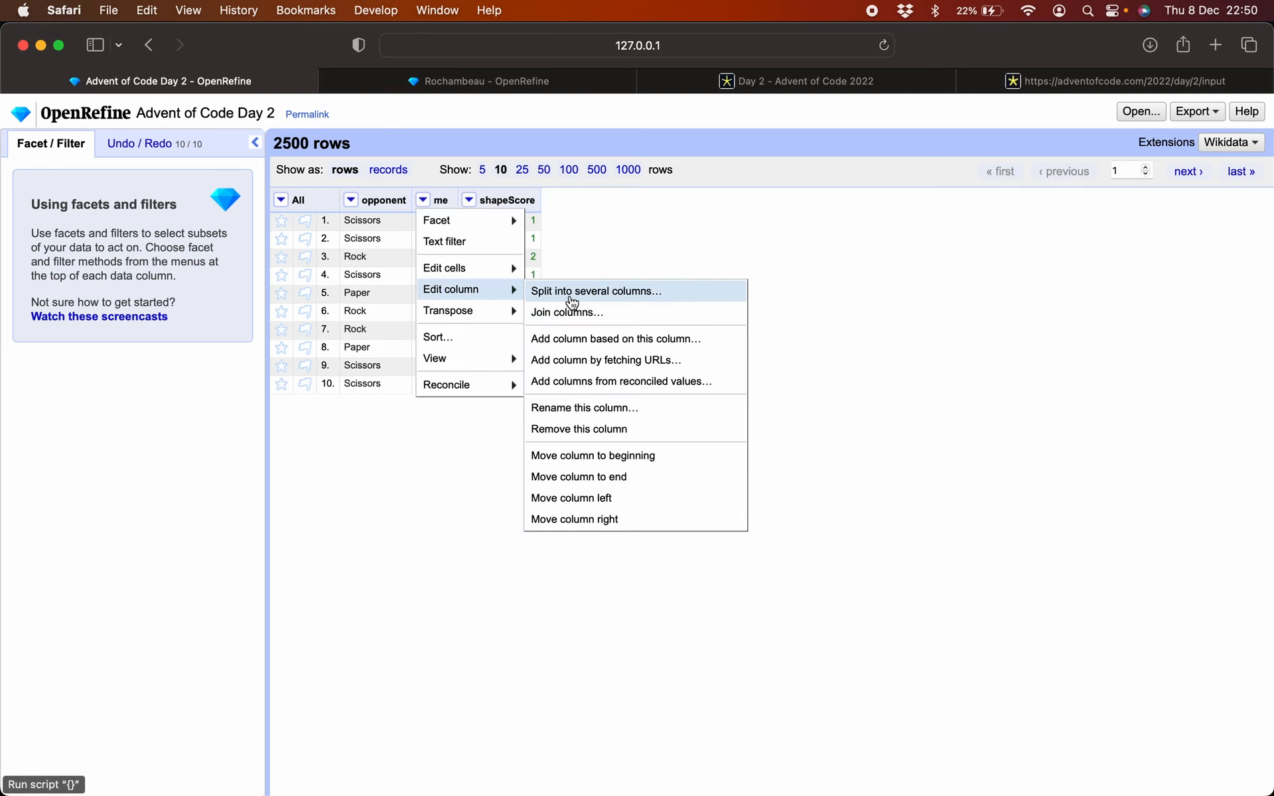
click(574, 338)
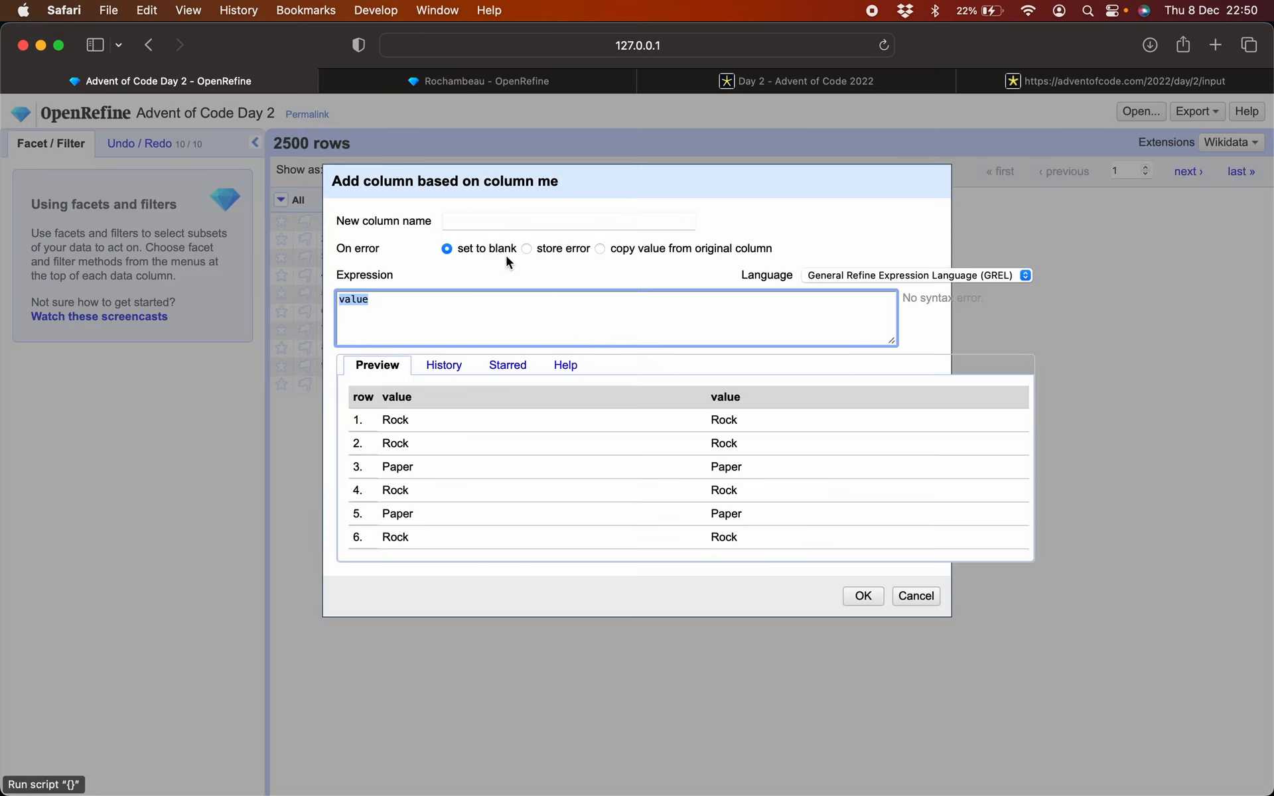
click(523, 223)
text(result)
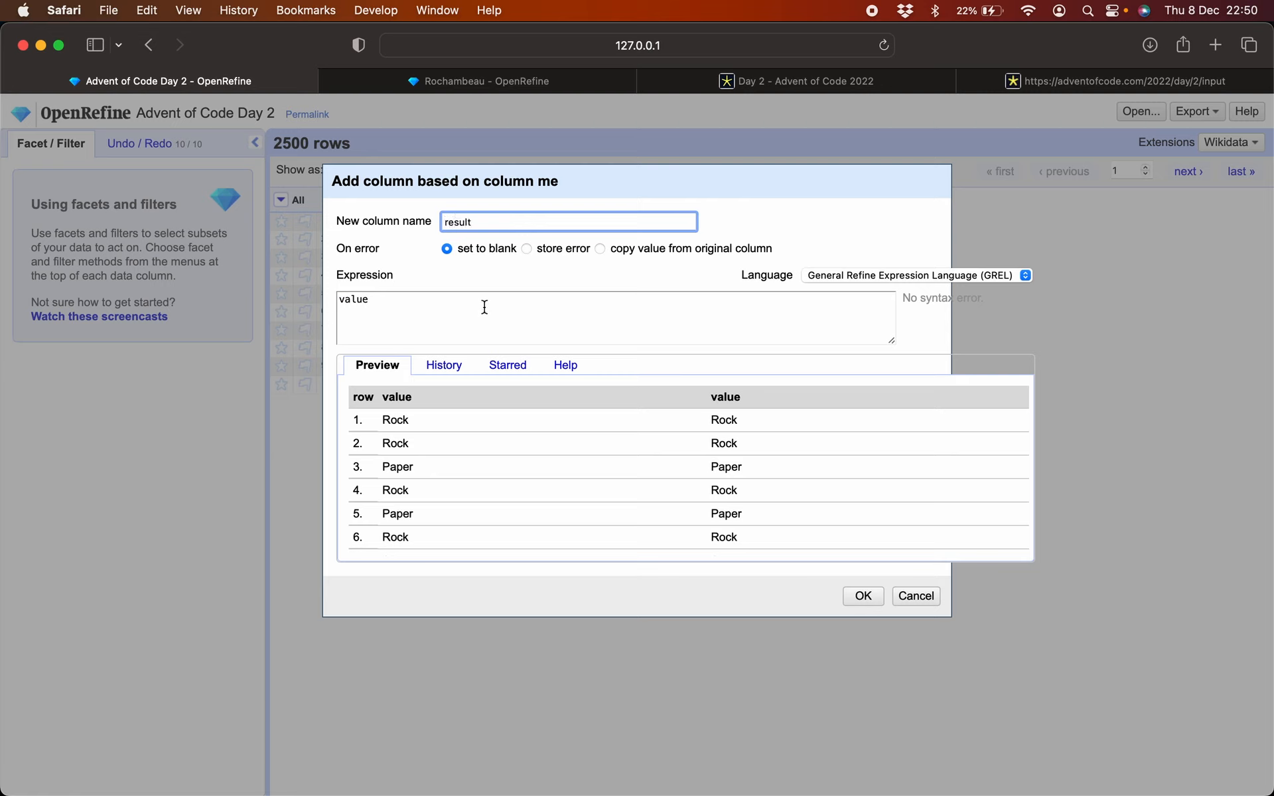
Step: Set the result column's expression to cell.cross("Rochambeau","me") to look up the matching row in the Rochambeau project
click(485, 307)
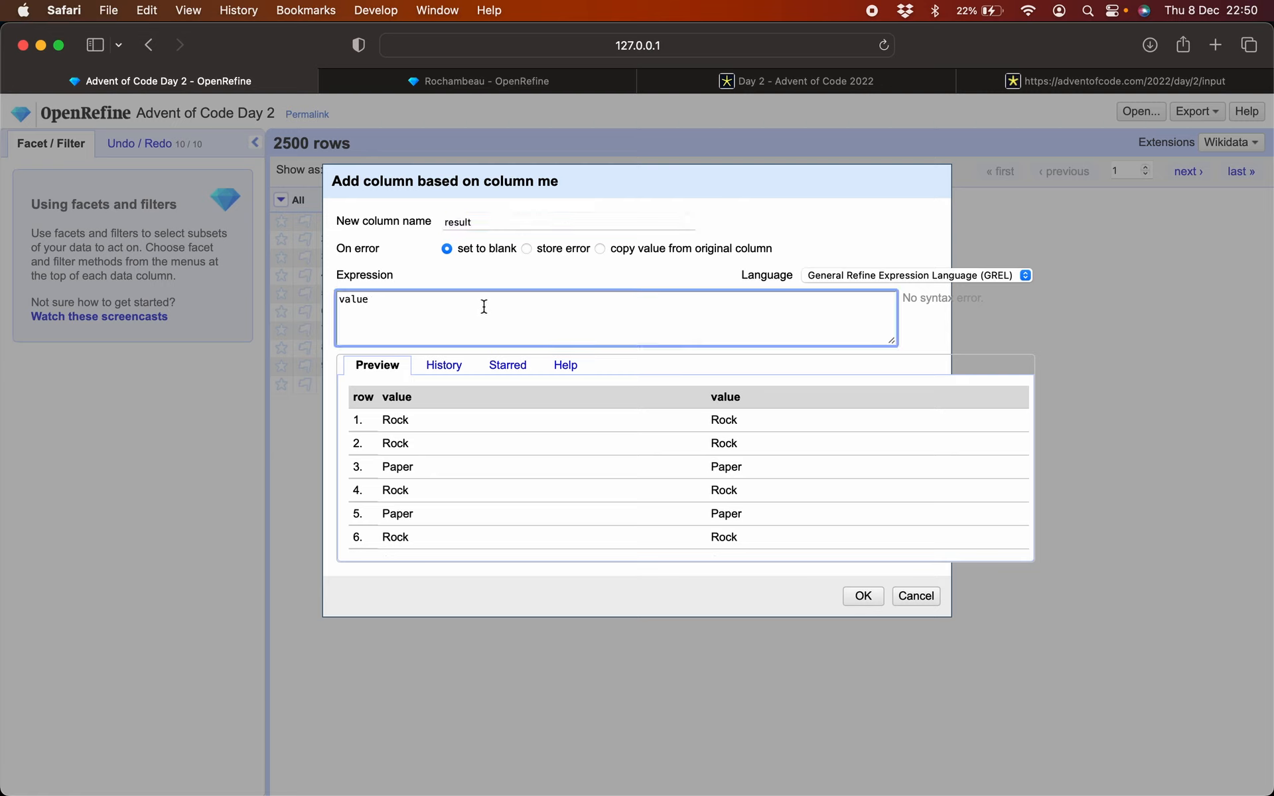
key(super+a)
text(c)
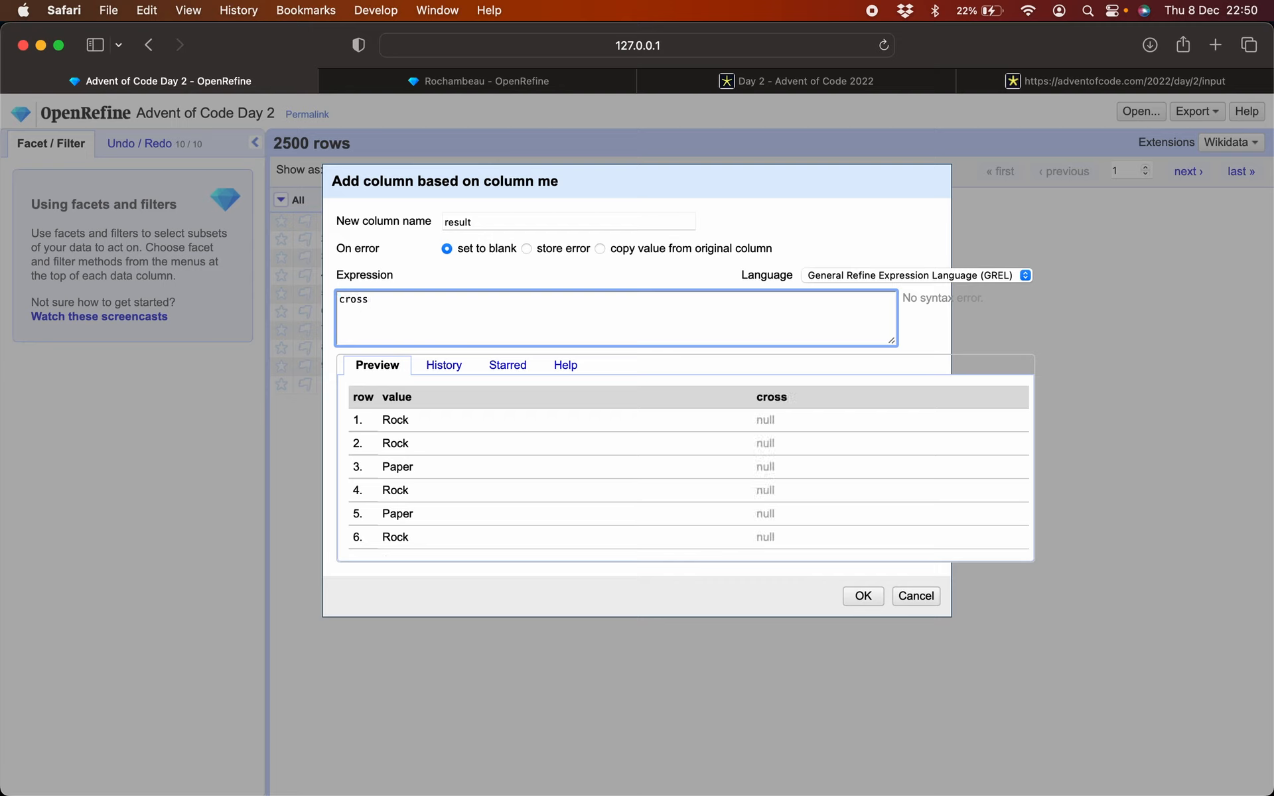
text(ross("Roch)
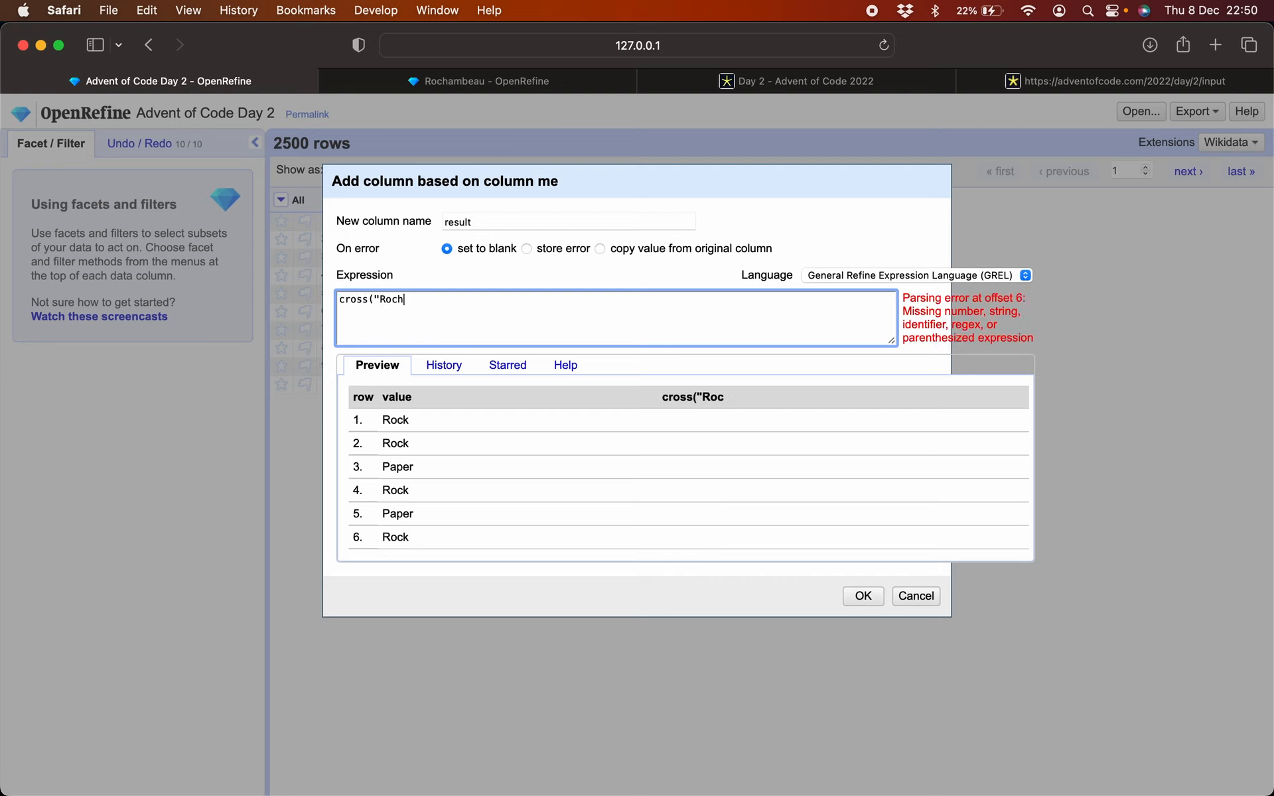
text(ambeau","me")
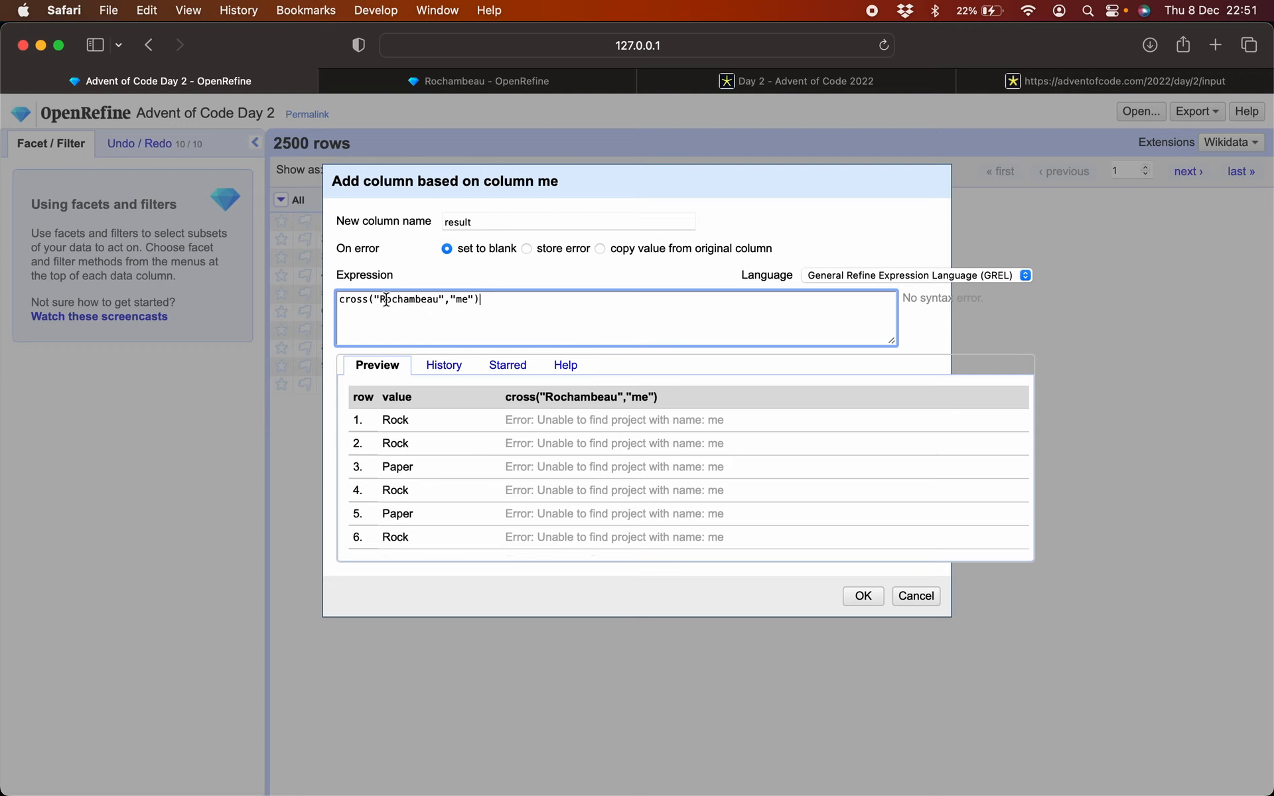
click(335, 298)
text(cel..)
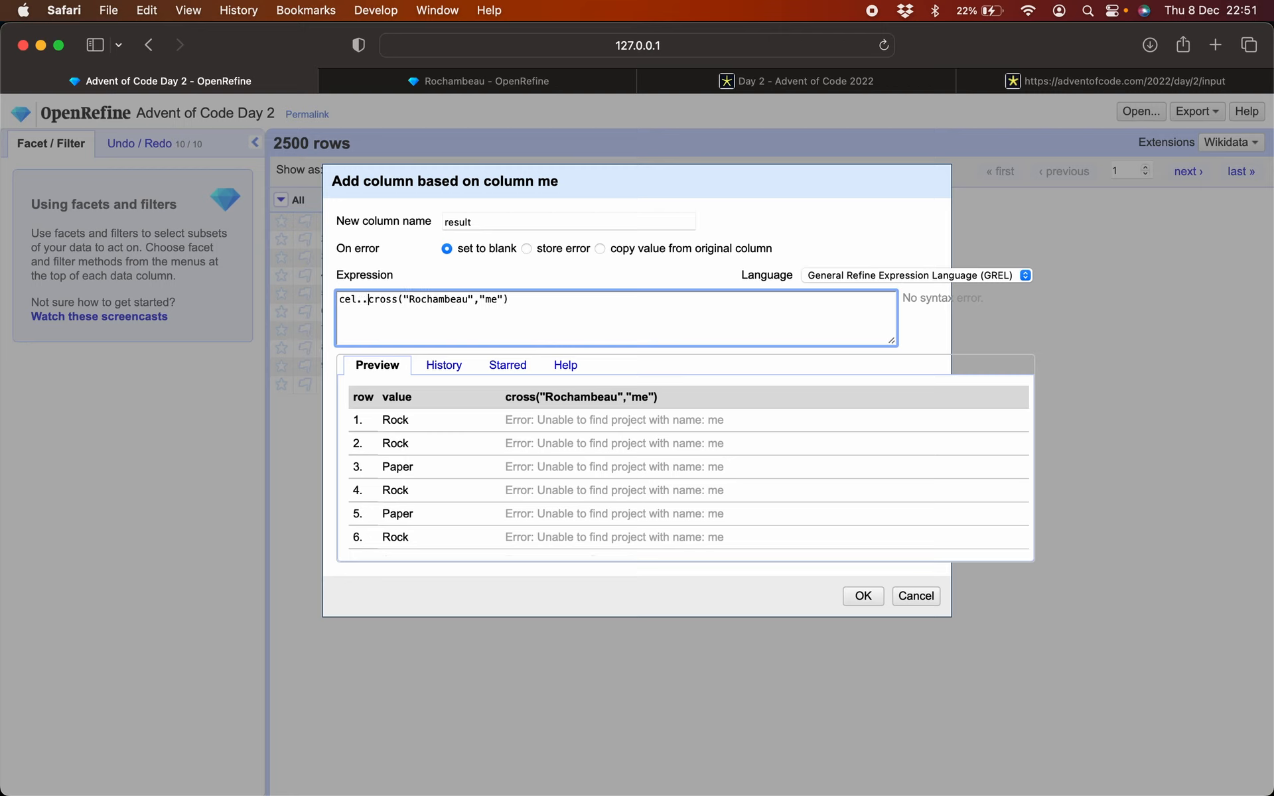
key(BackSpace)
key(BackSpace)
text(l.)
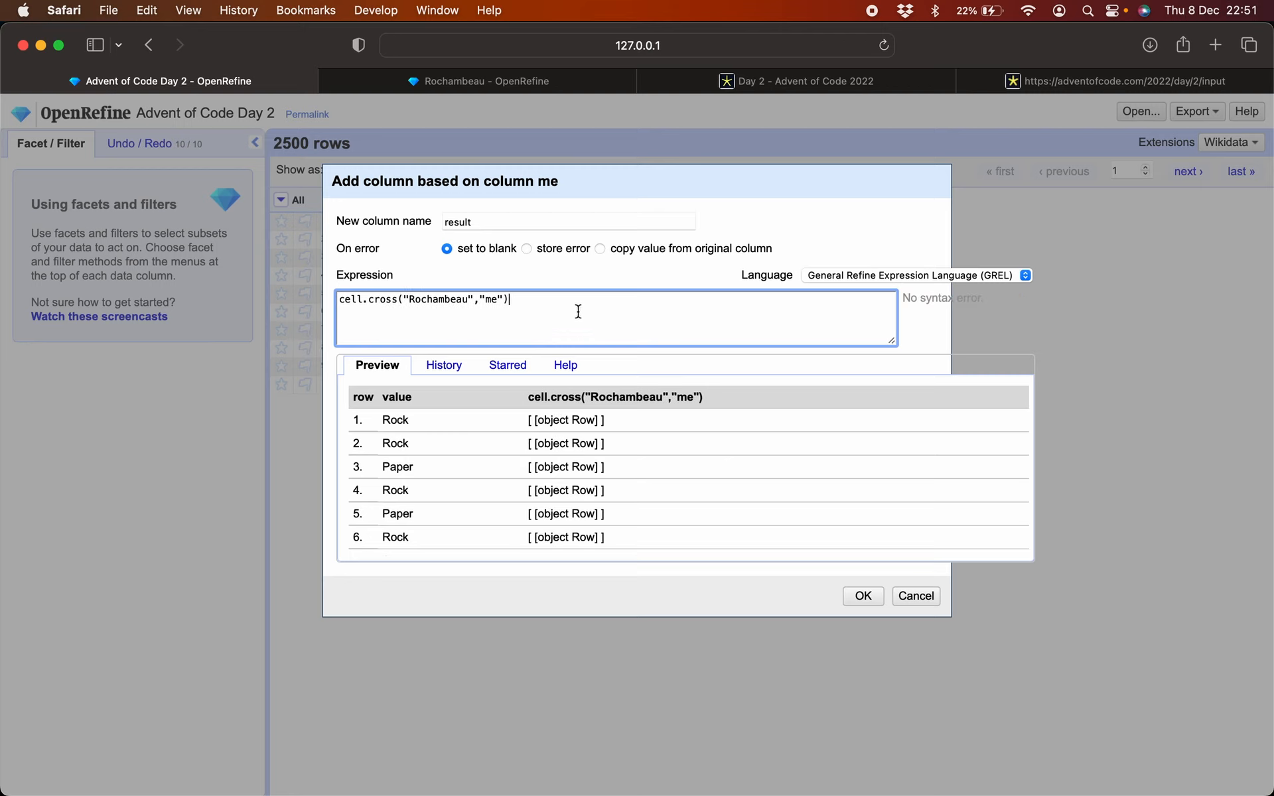
Step: Check the me column in the Rochambeau project and append [0] to the cross expression to take the first matching row
click(454, 79)
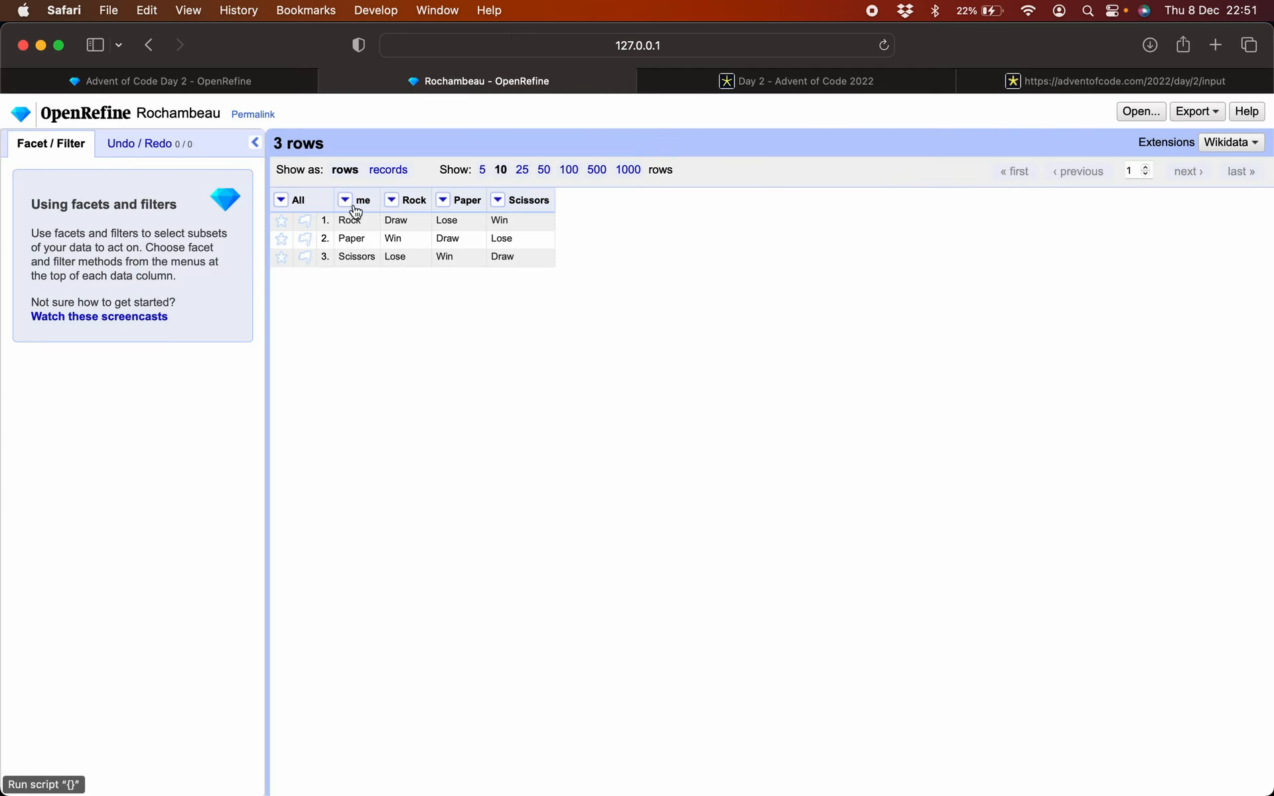
click(284, 83)
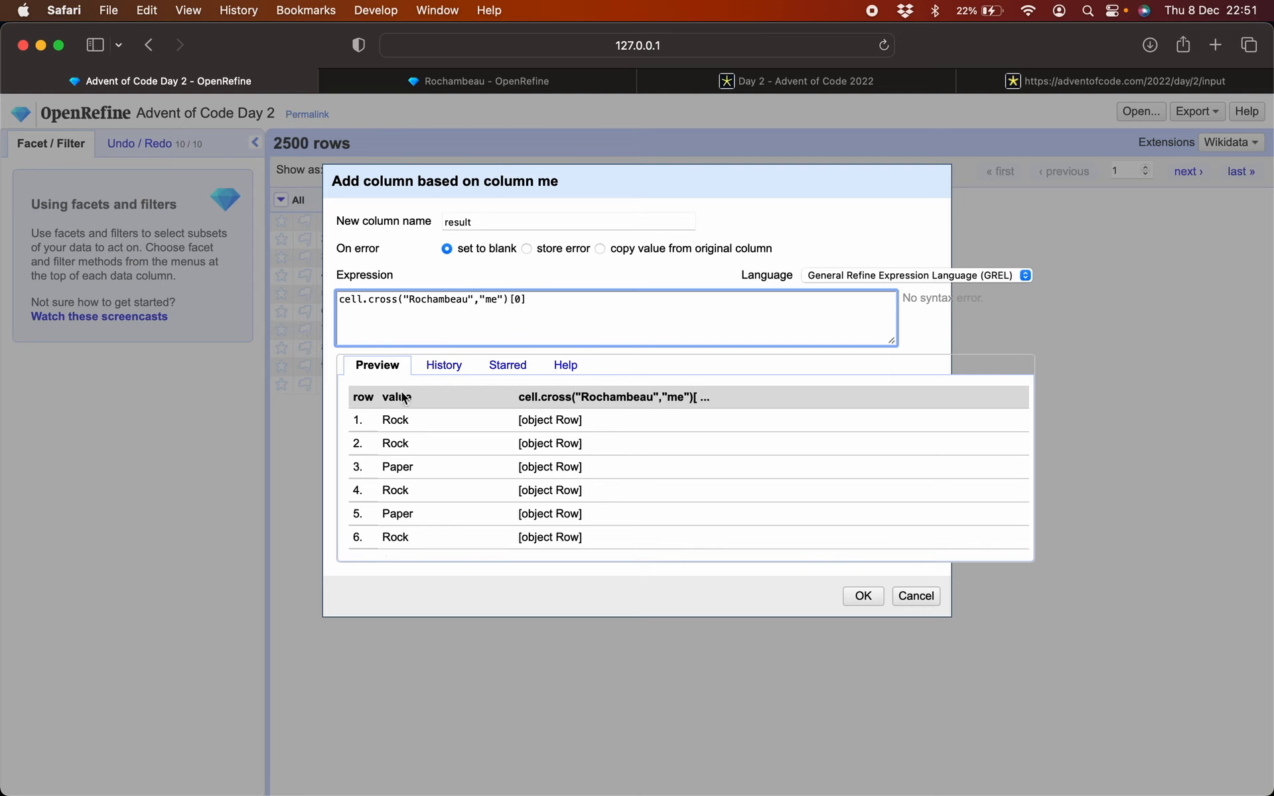
drag(393, 428, 402, 423)
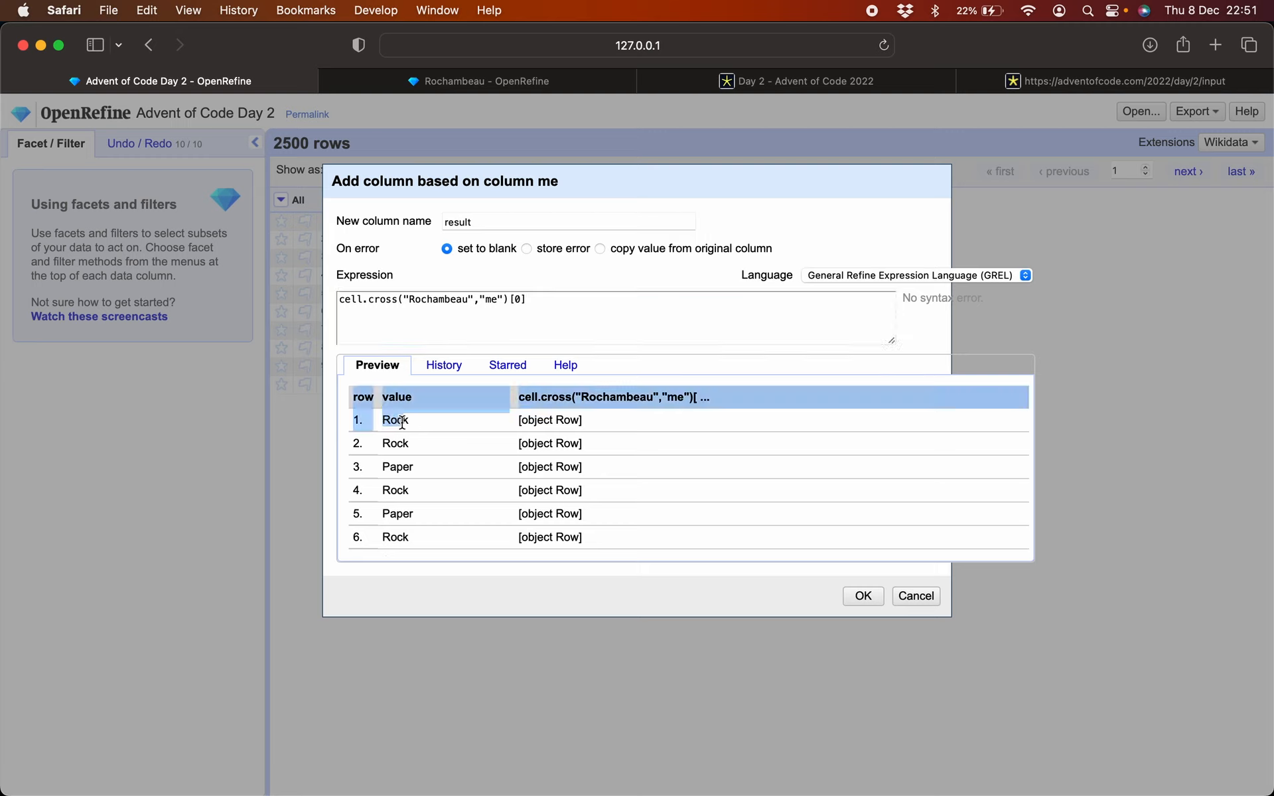
click(394, 422)
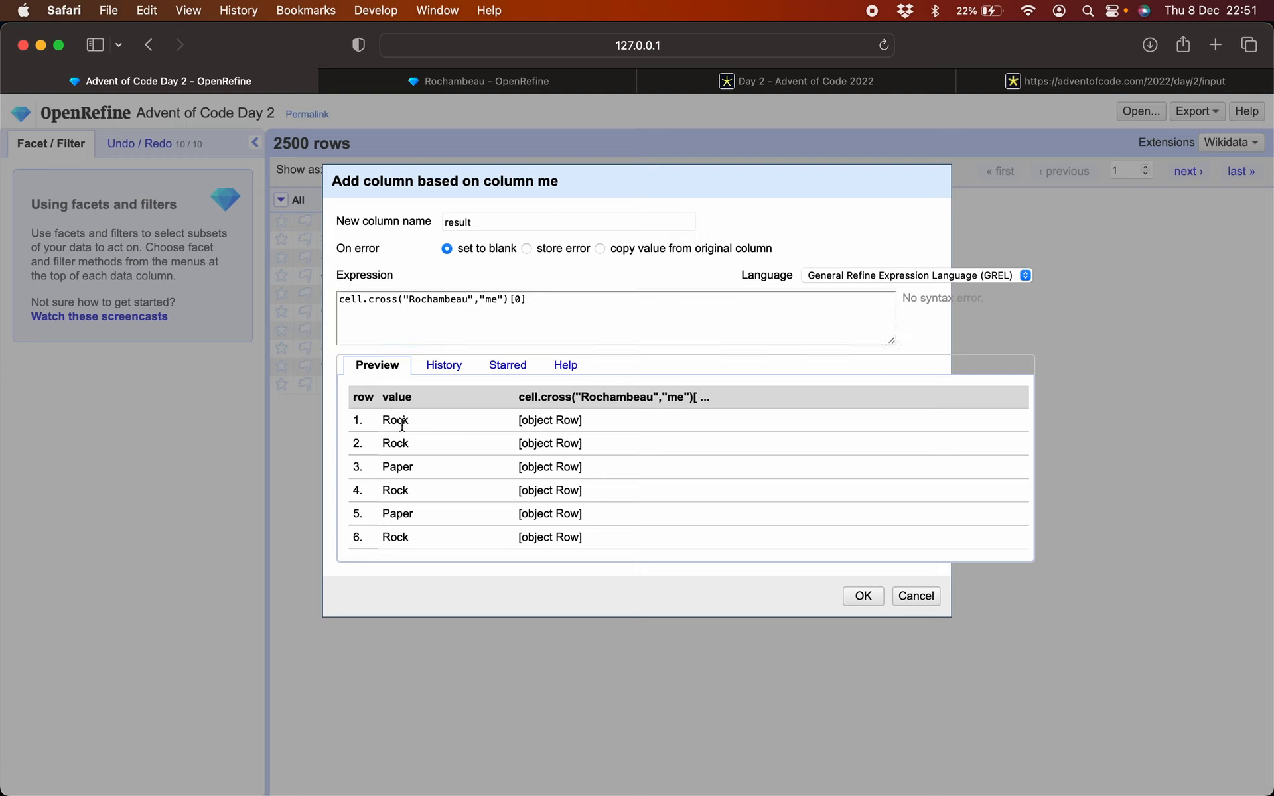
click(534, 301)
Step: Move the new-column dialog off the data and compare the opponent and me values with the Rochambeau outcome table
drag(505, 190, 635, 181)
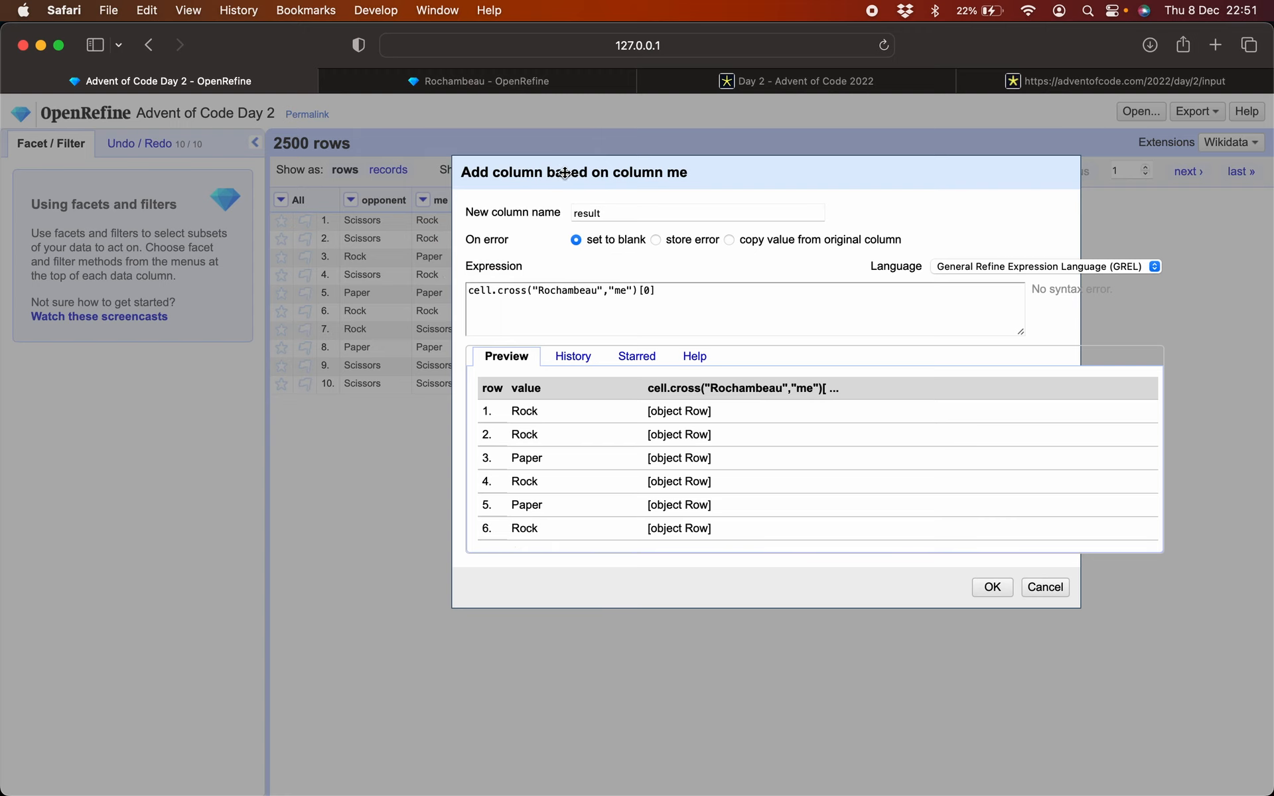
drag(564, 172, 604, 174)
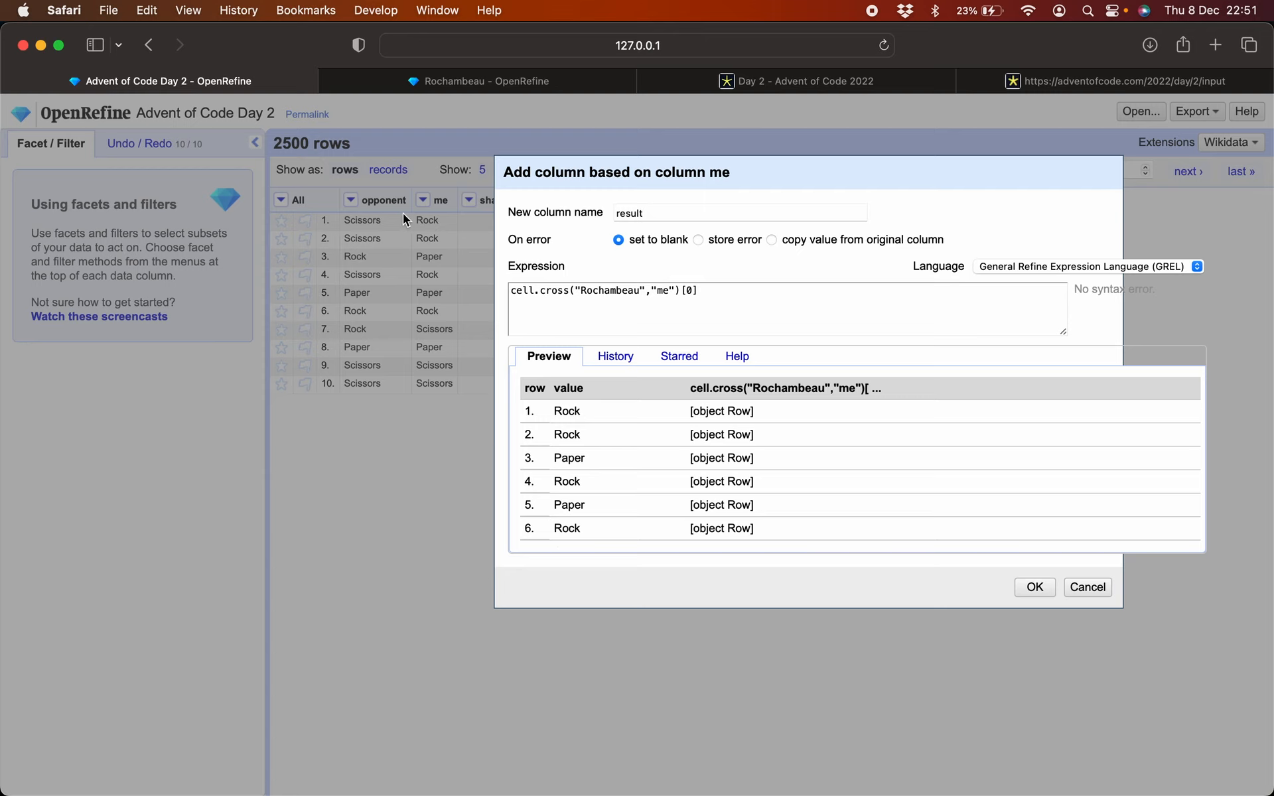
click(456, 86)
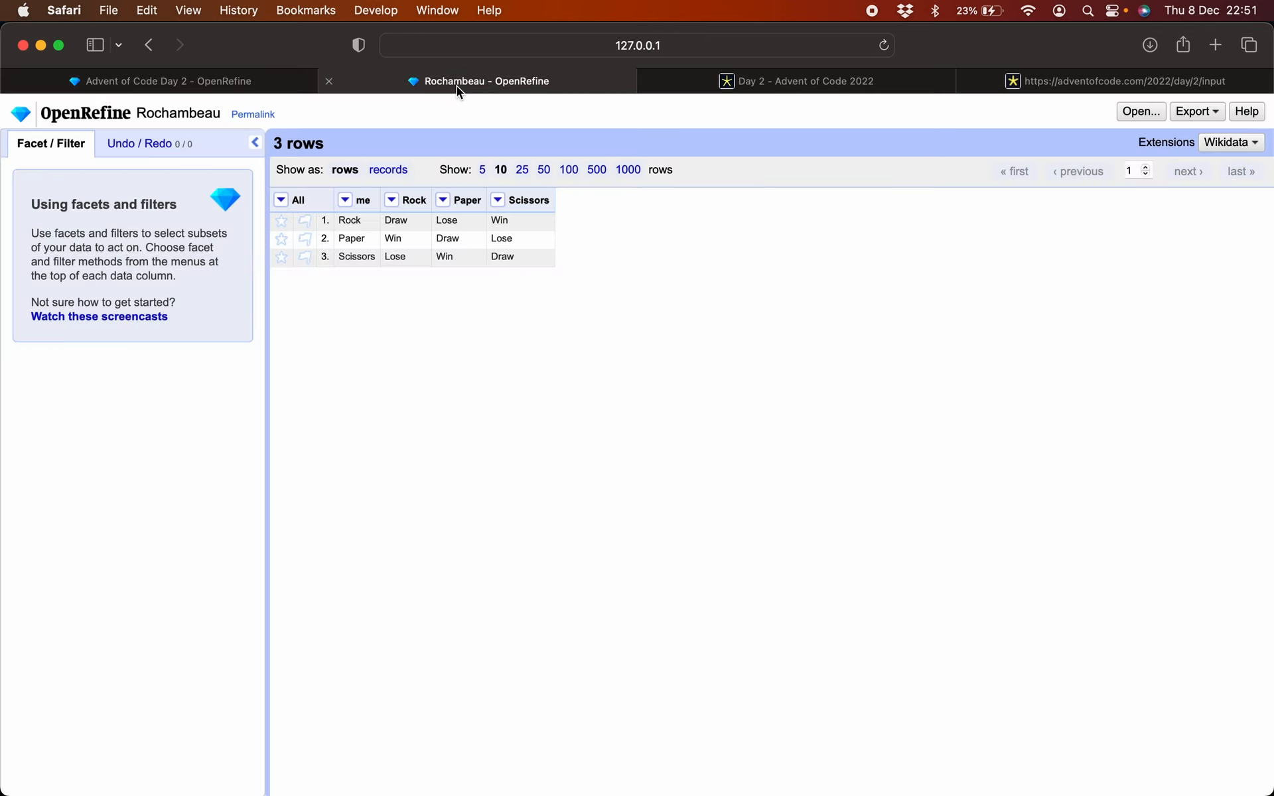
mouse_move(367, 224)
mouse_move(508, 221)
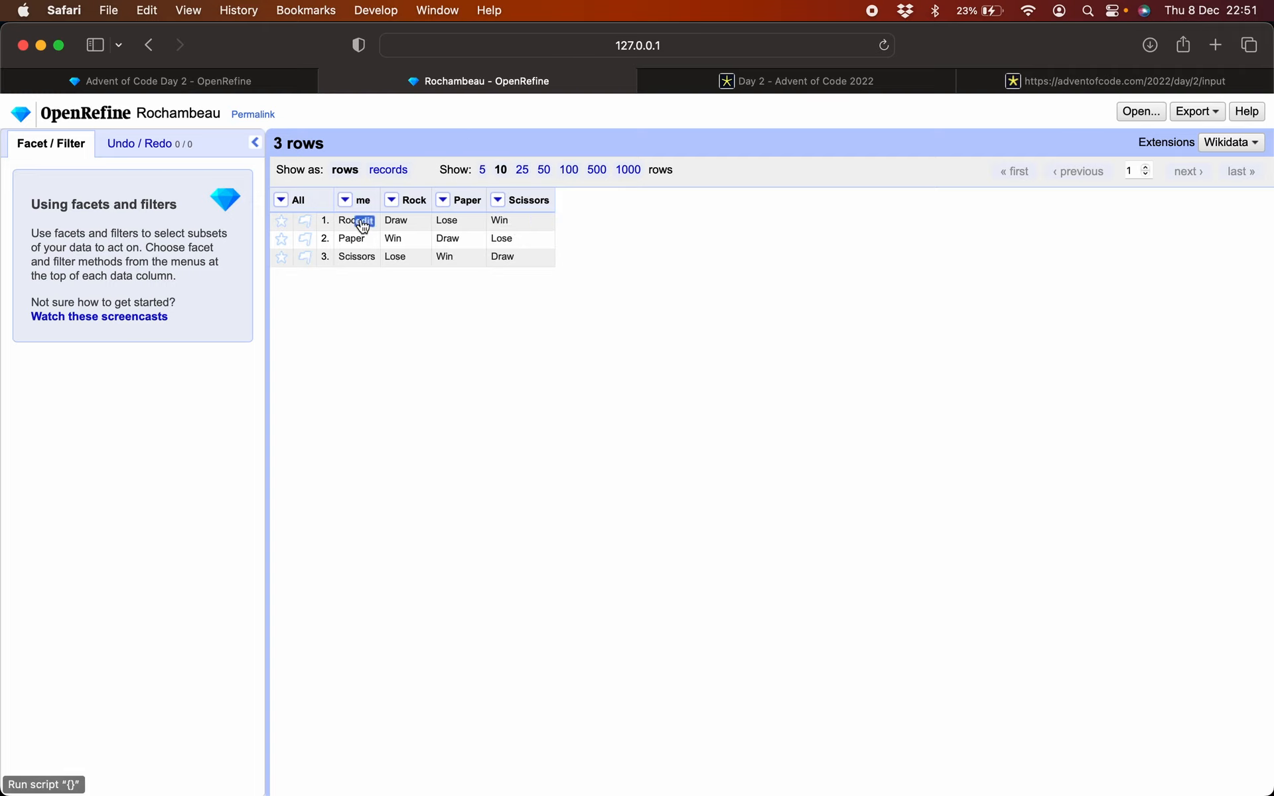
click(269, 81)
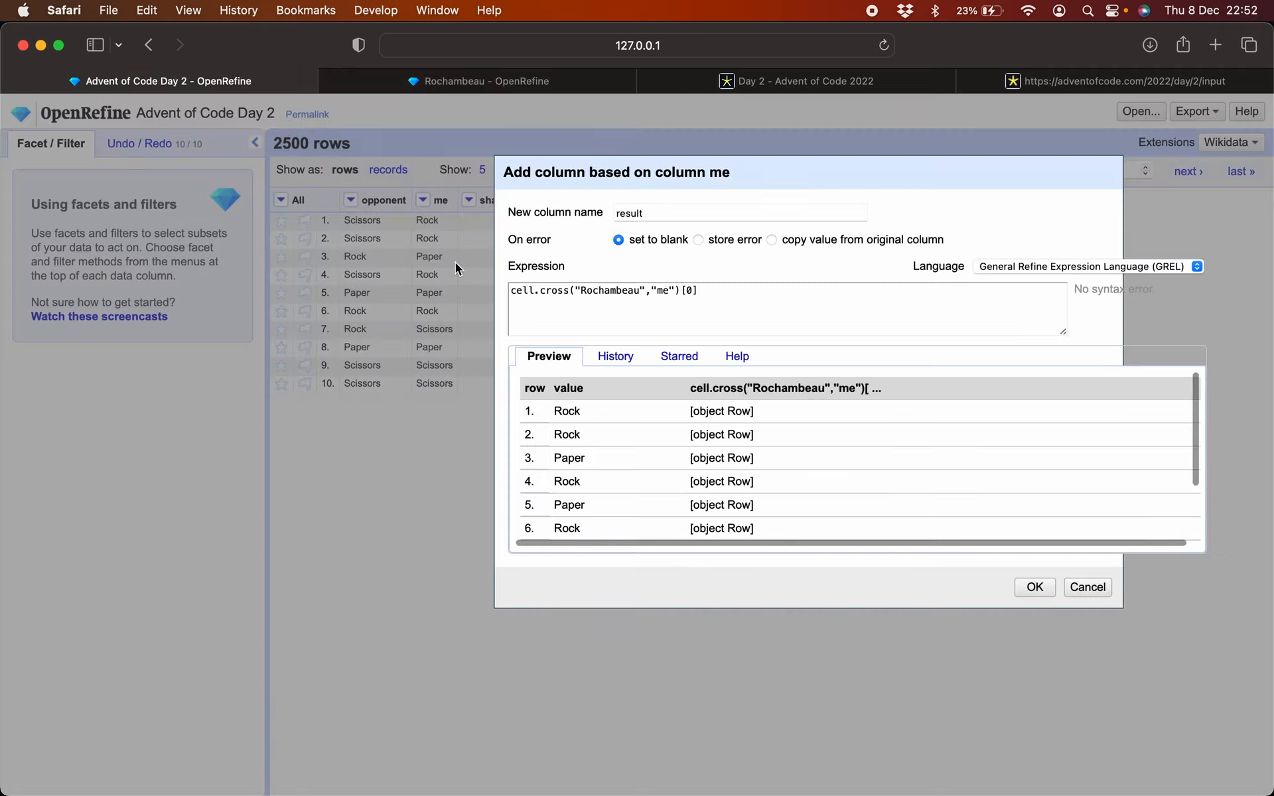
Step: Append .cells["Scissors"].value to the expression to return the outcome from the Rochambeau project's Scissors column
click(719, 293)
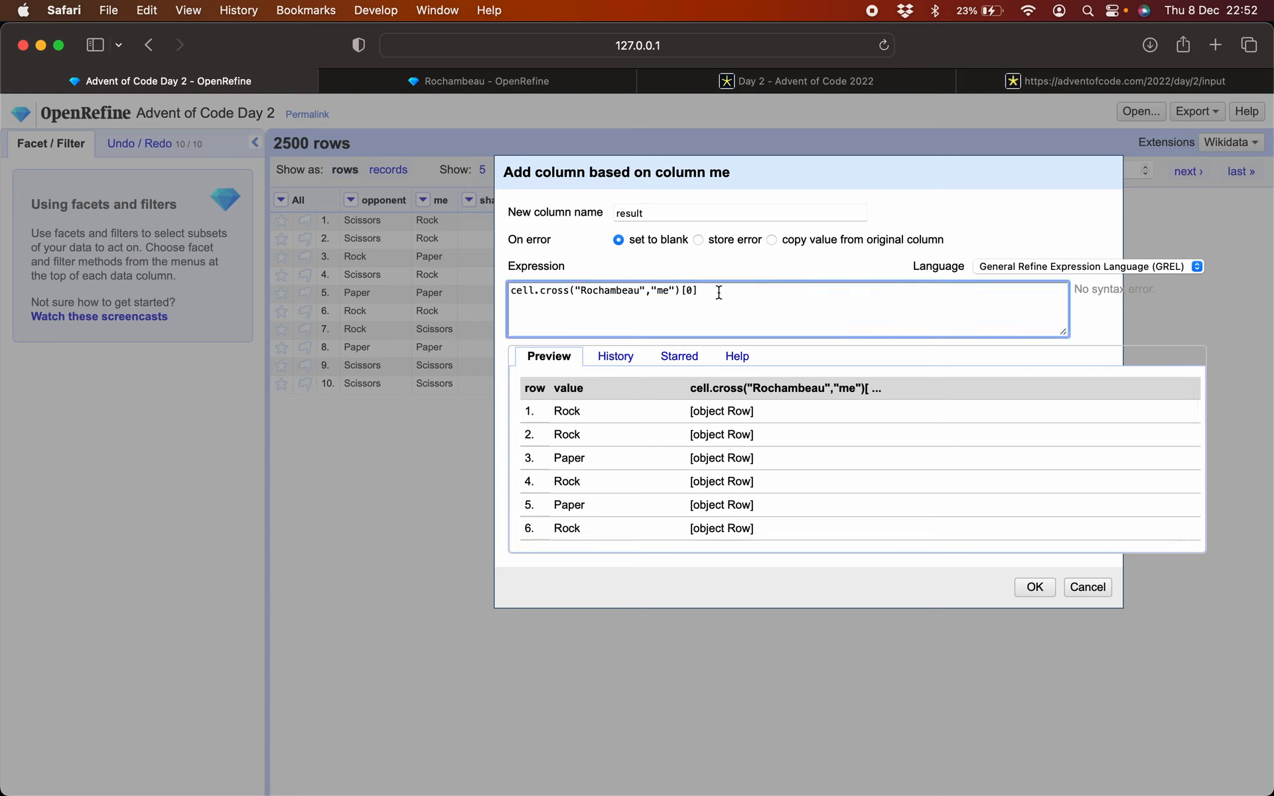
text(cells["Scissors)
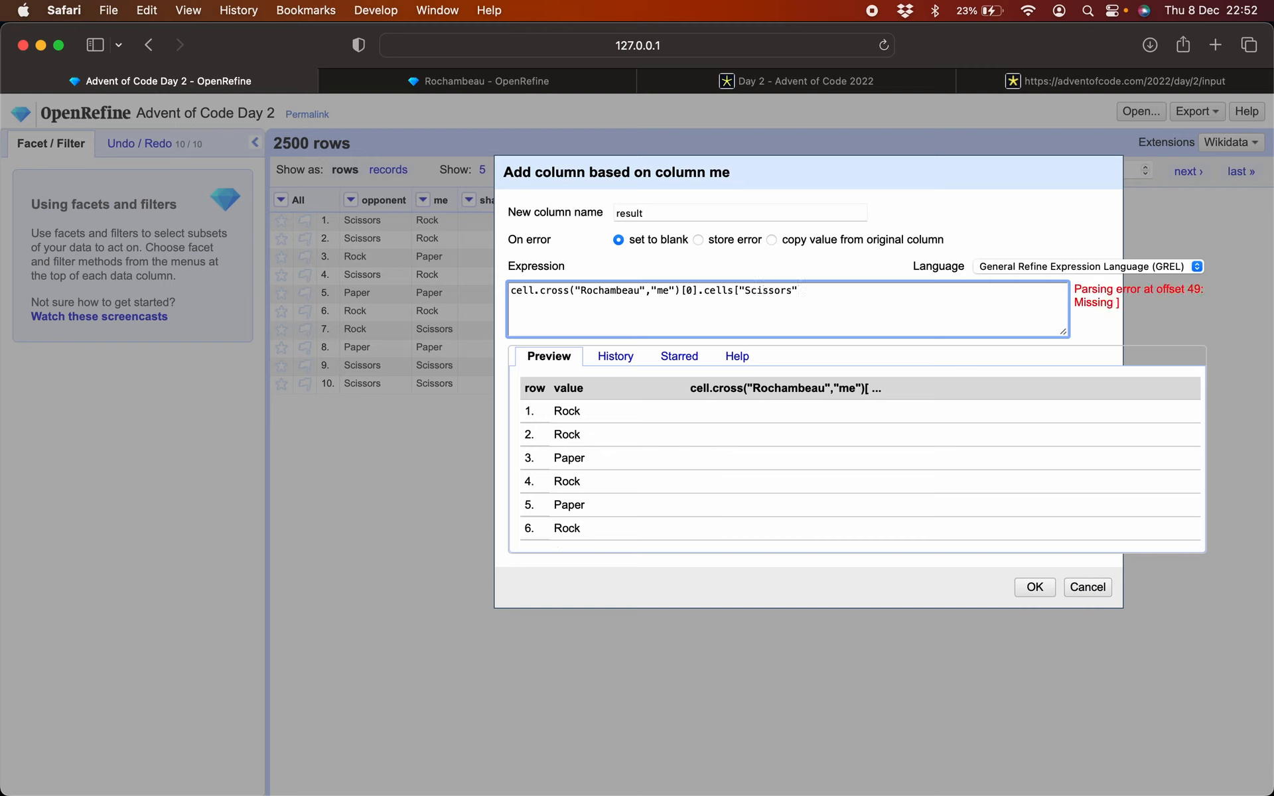
text(alue)
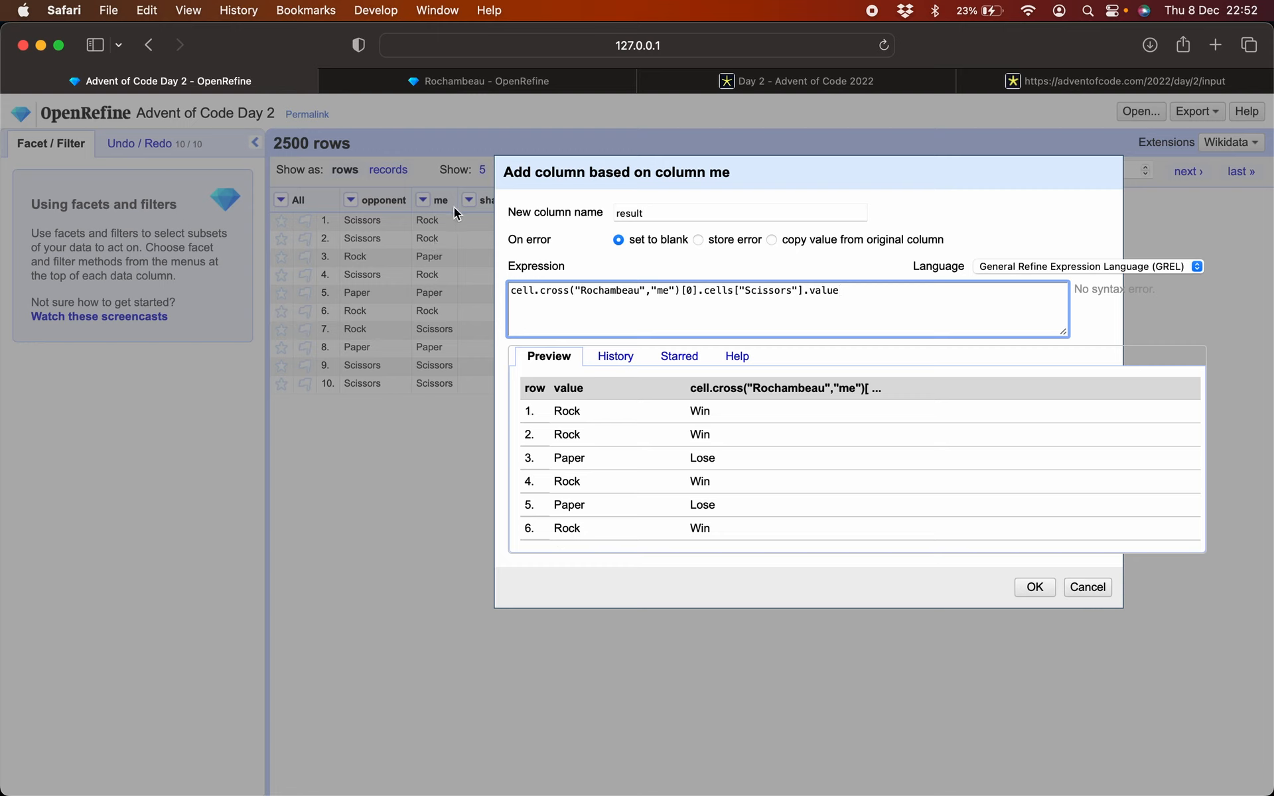
Step: Replace "Scissors" in the result expression with cells.opponent.value so the lookup uses each row's opponent shape
drag(738, 292, 800, 293)
text(cells[)
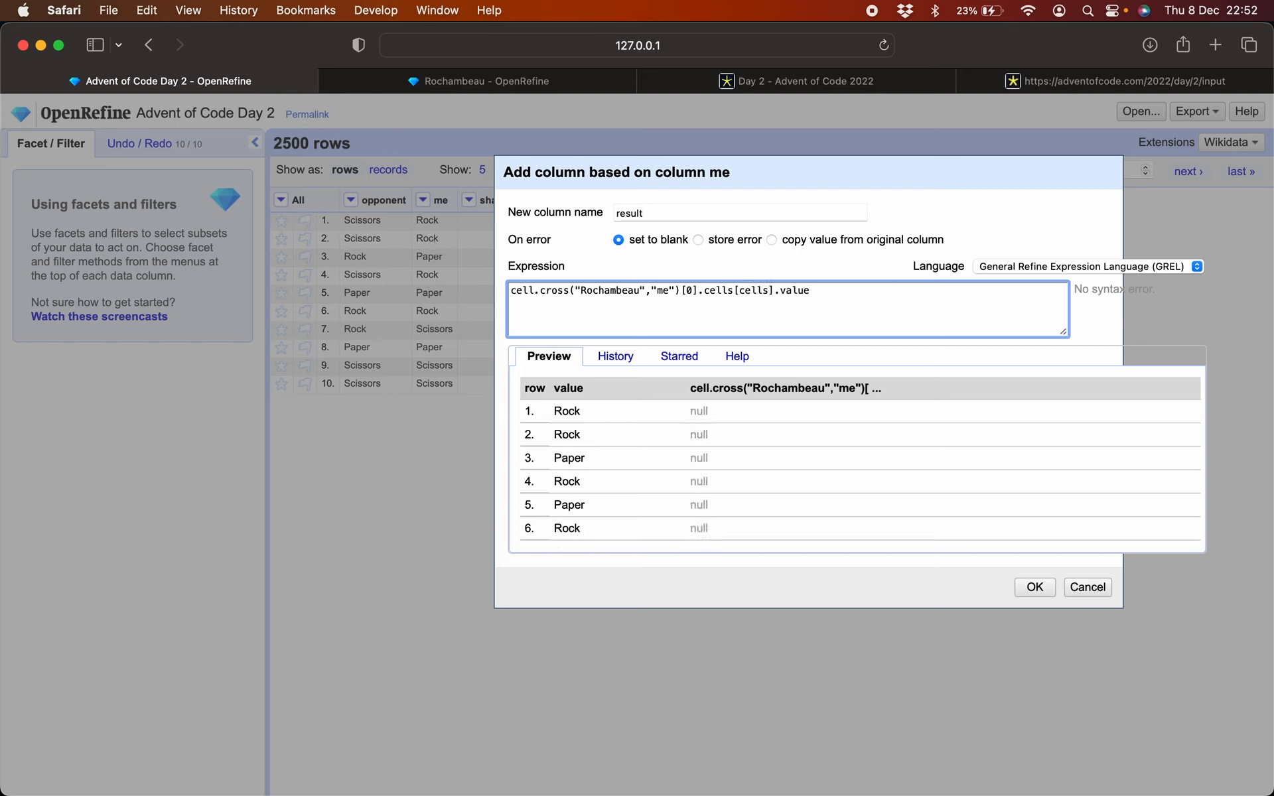
text("opp)
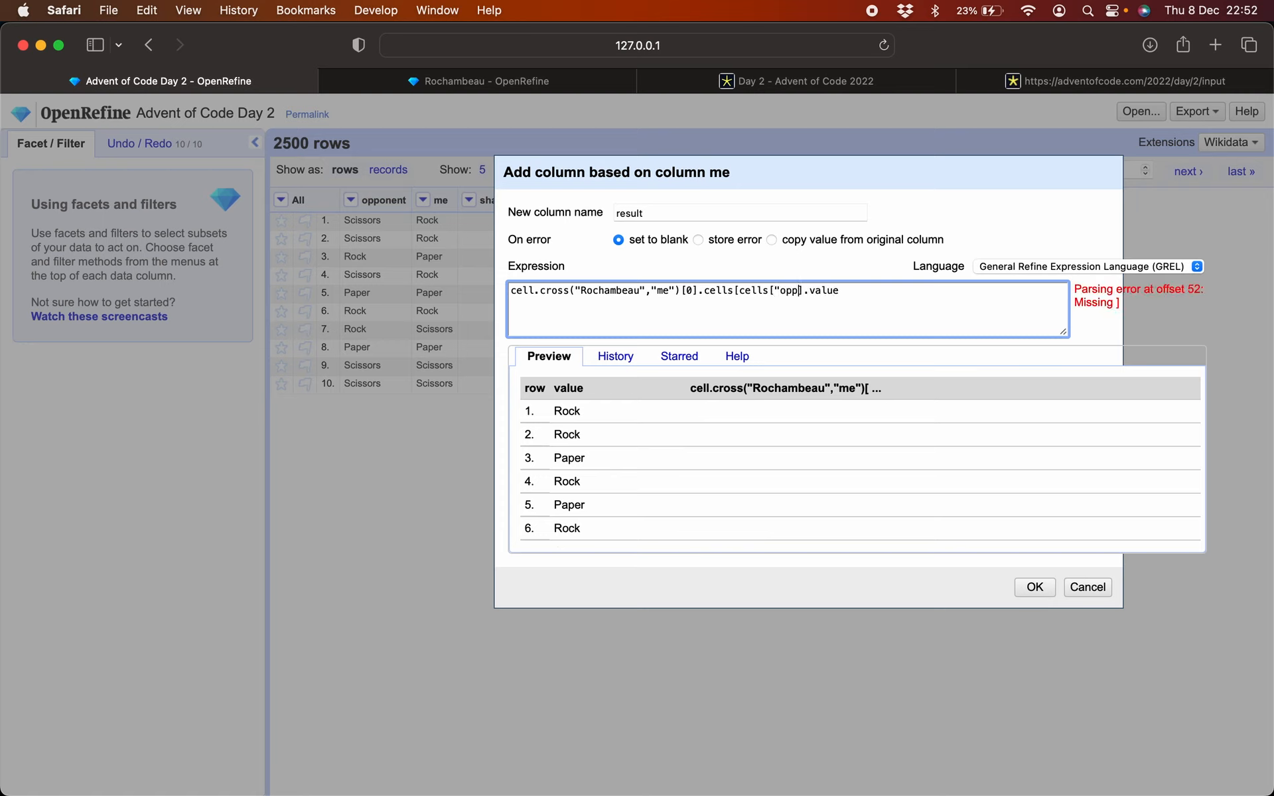
key(BackSpace)
key(BackSpace)
key(BackSpace)
key(BackSpace)
key(BackSpace)
text(.opp)
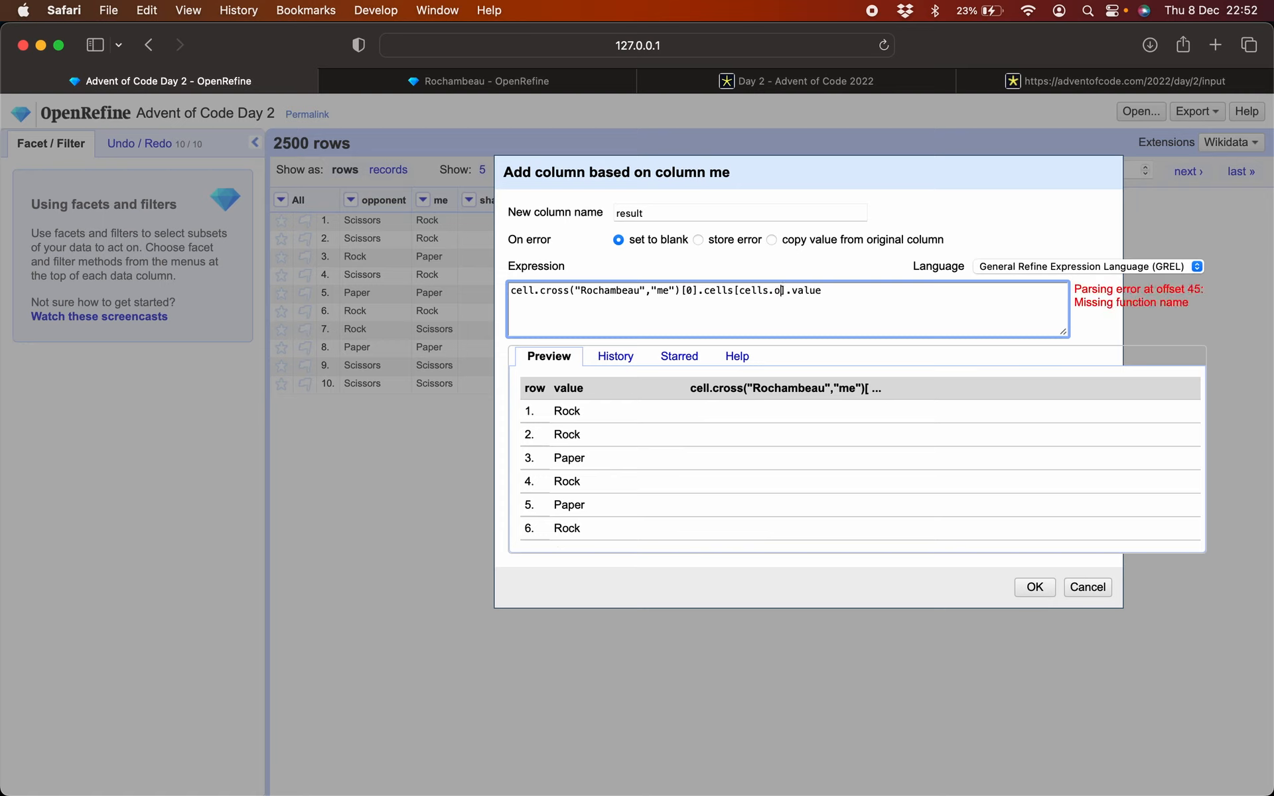
text(onent.valu)
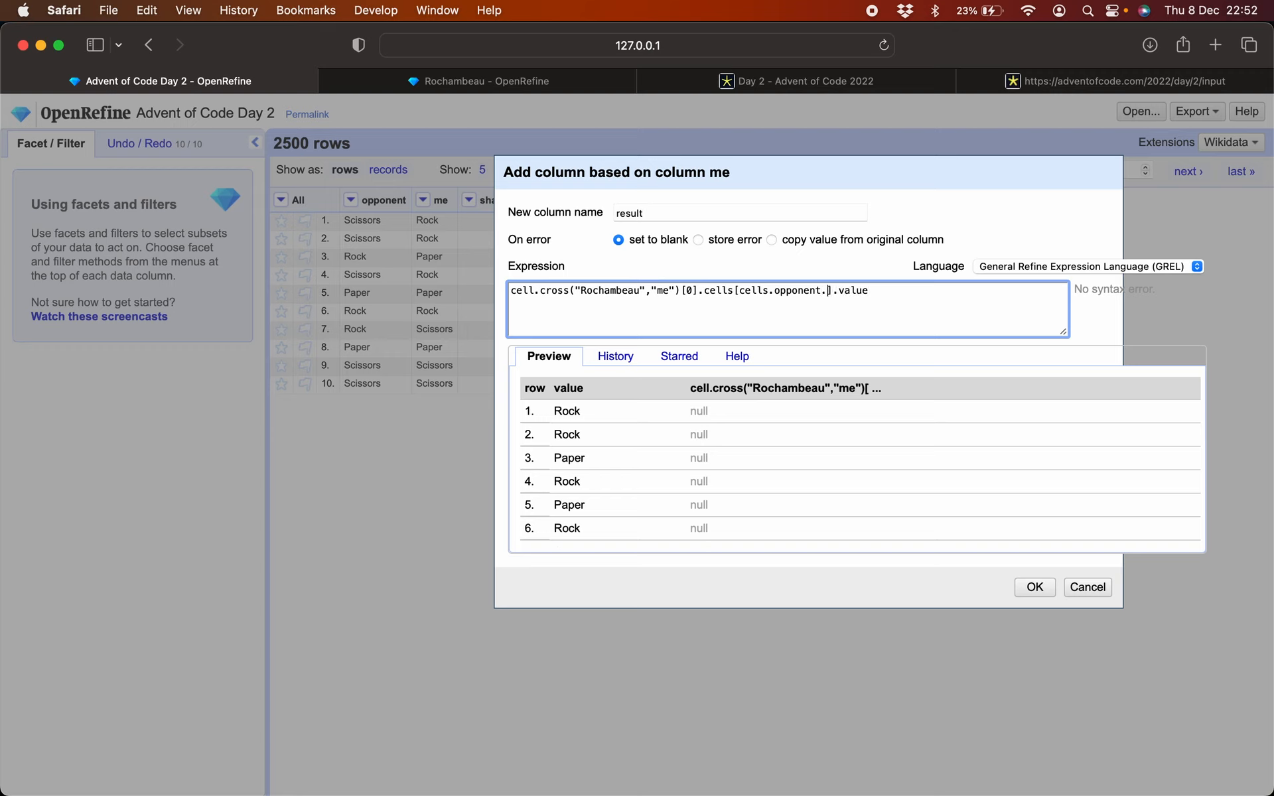
text(e)
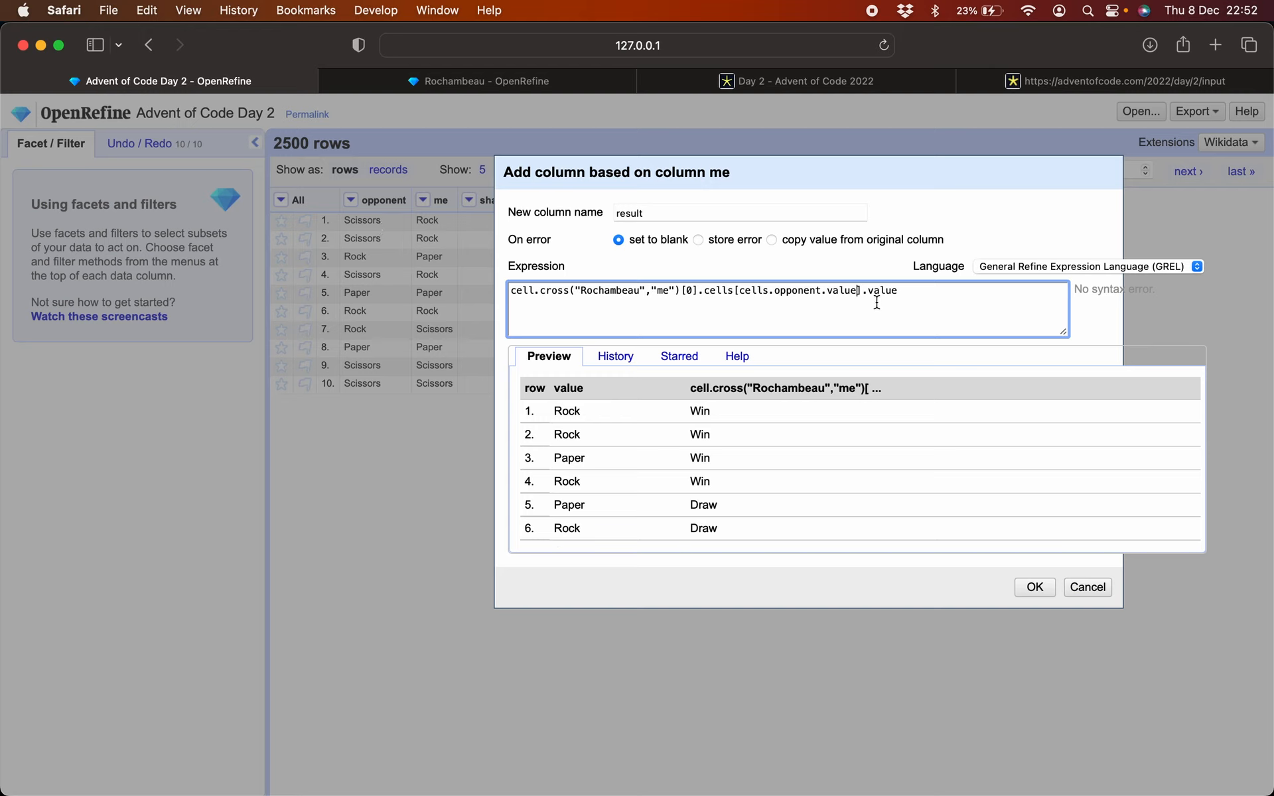
Step: Review the opponent lookup inside the cross expression and create the result column
drag(740, 292, 853, 293)
click(708, 293)
mouse_move(708, 292)
mouse_down()
mouse_move(729, 293)
mouse_move(716, 293)
mouse_up()
drag(857, 291, 744, 292)
click(915, 289)
click(1036, 586)
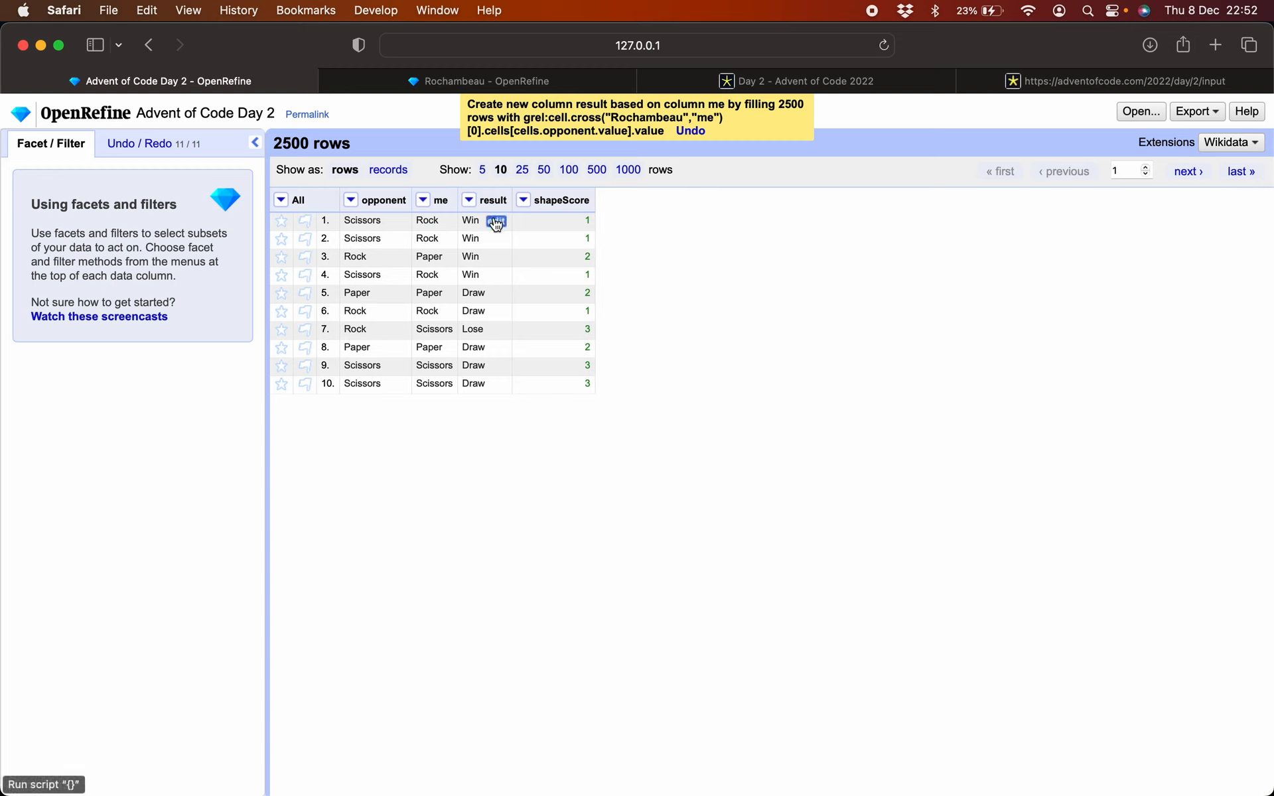
Step: Replace every Win in the result column with the number 6
click(495, 222)
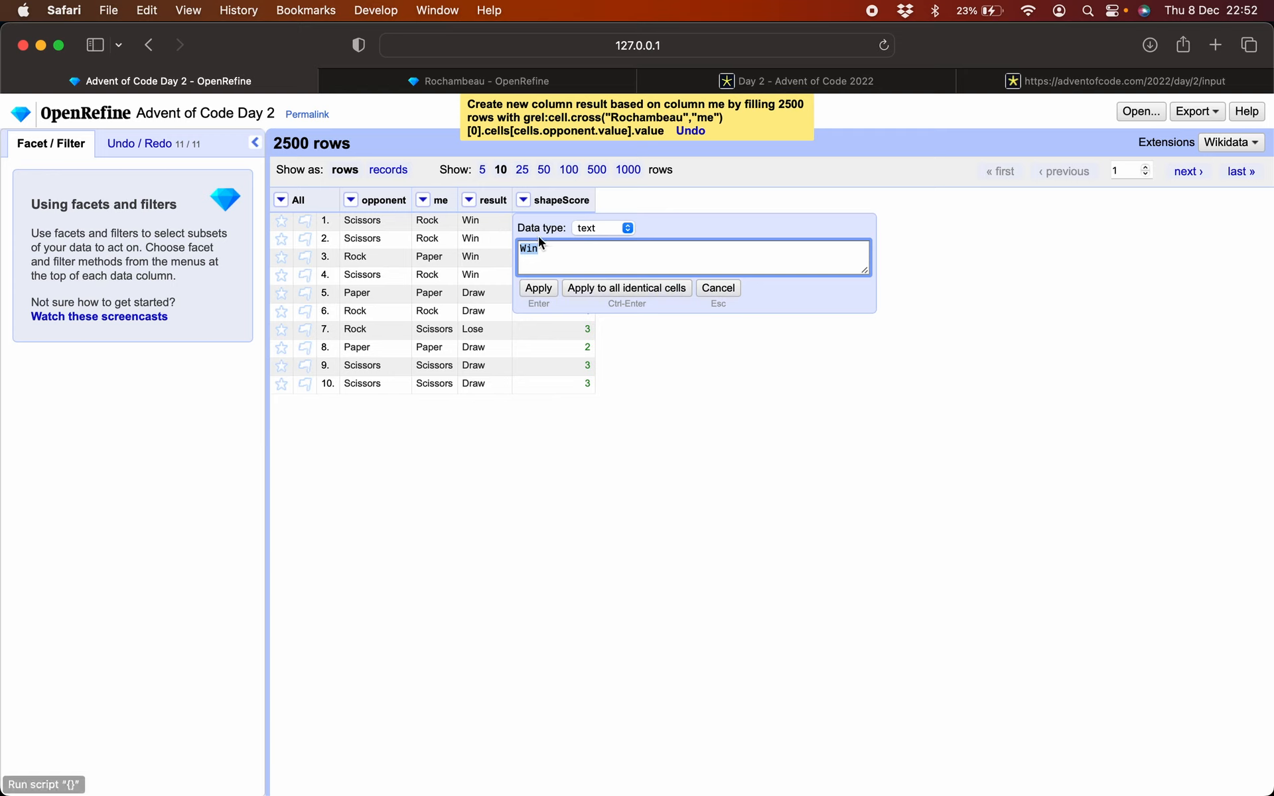
click(595, 228)
click(596, 246)
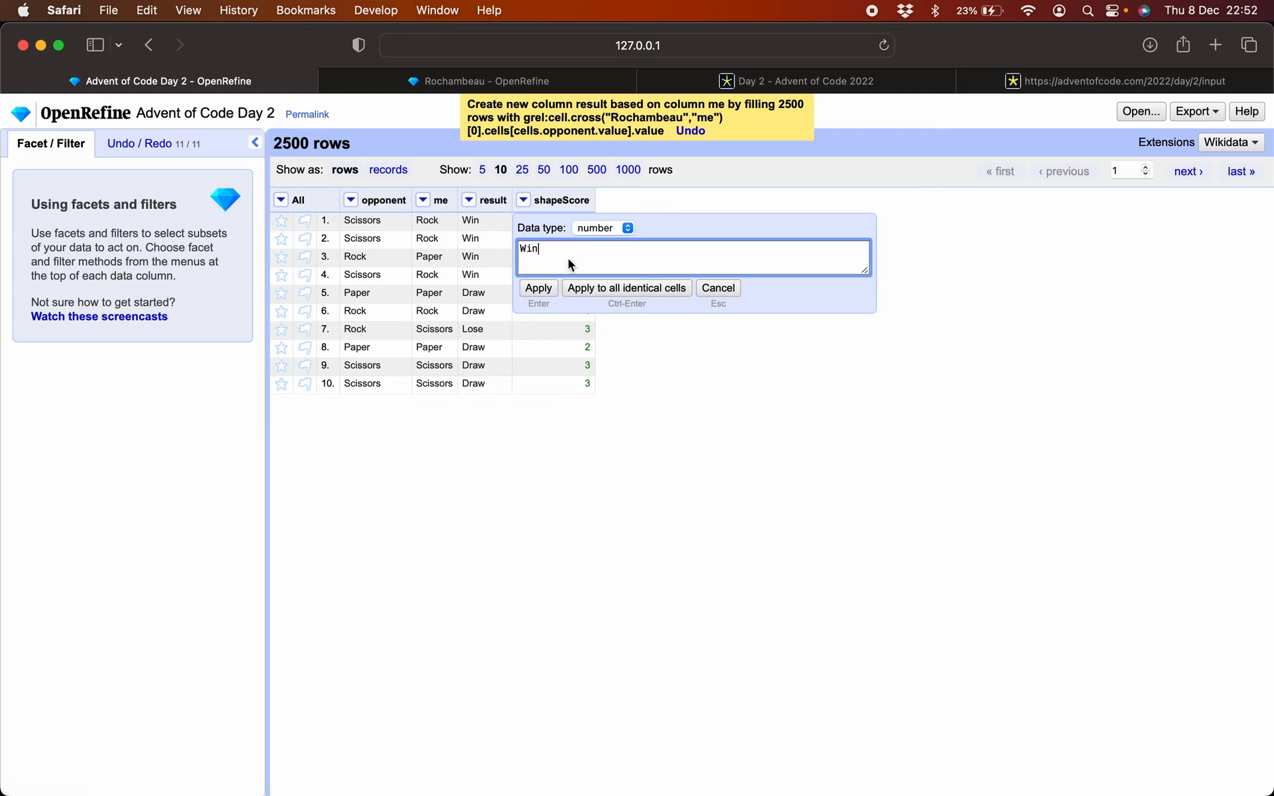
text(6)
click(606, 290)
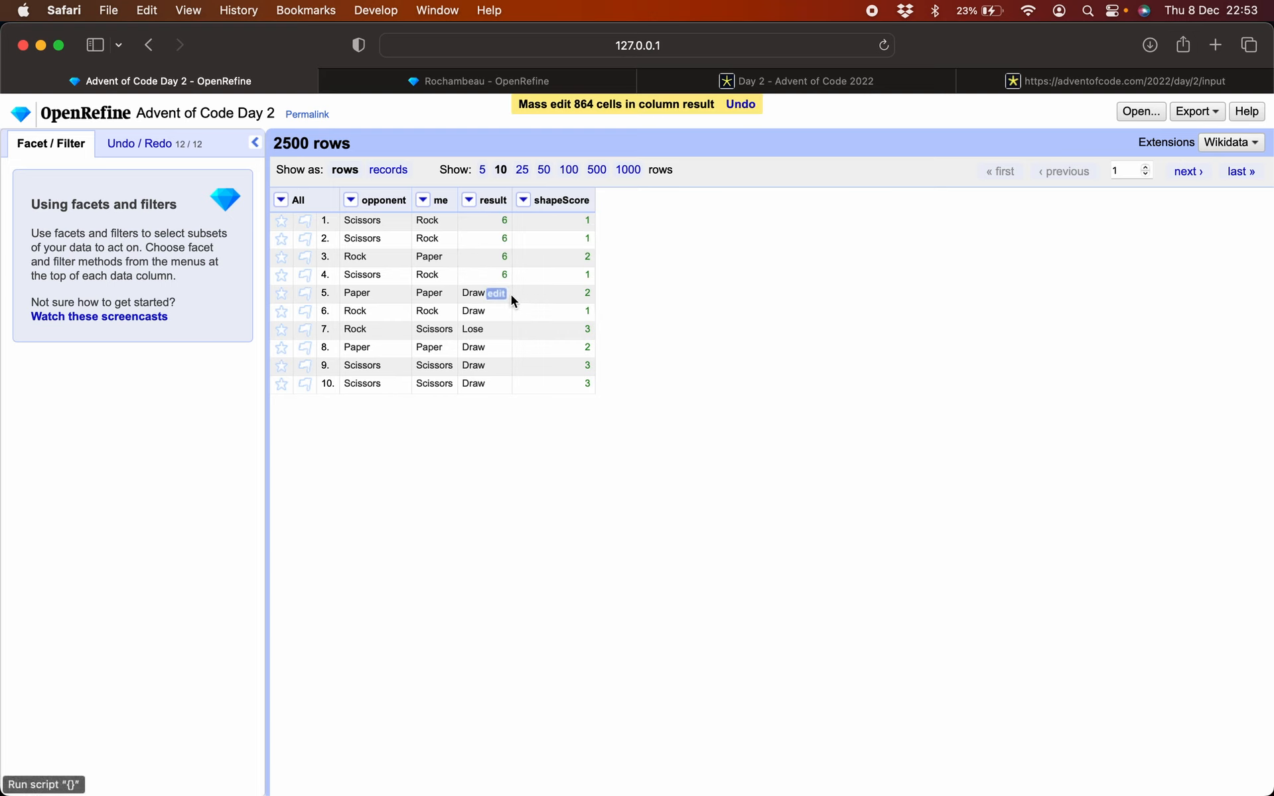
Step: Replace every Draw in the result column with the number 3
click(499, 294)
click(601, 300)
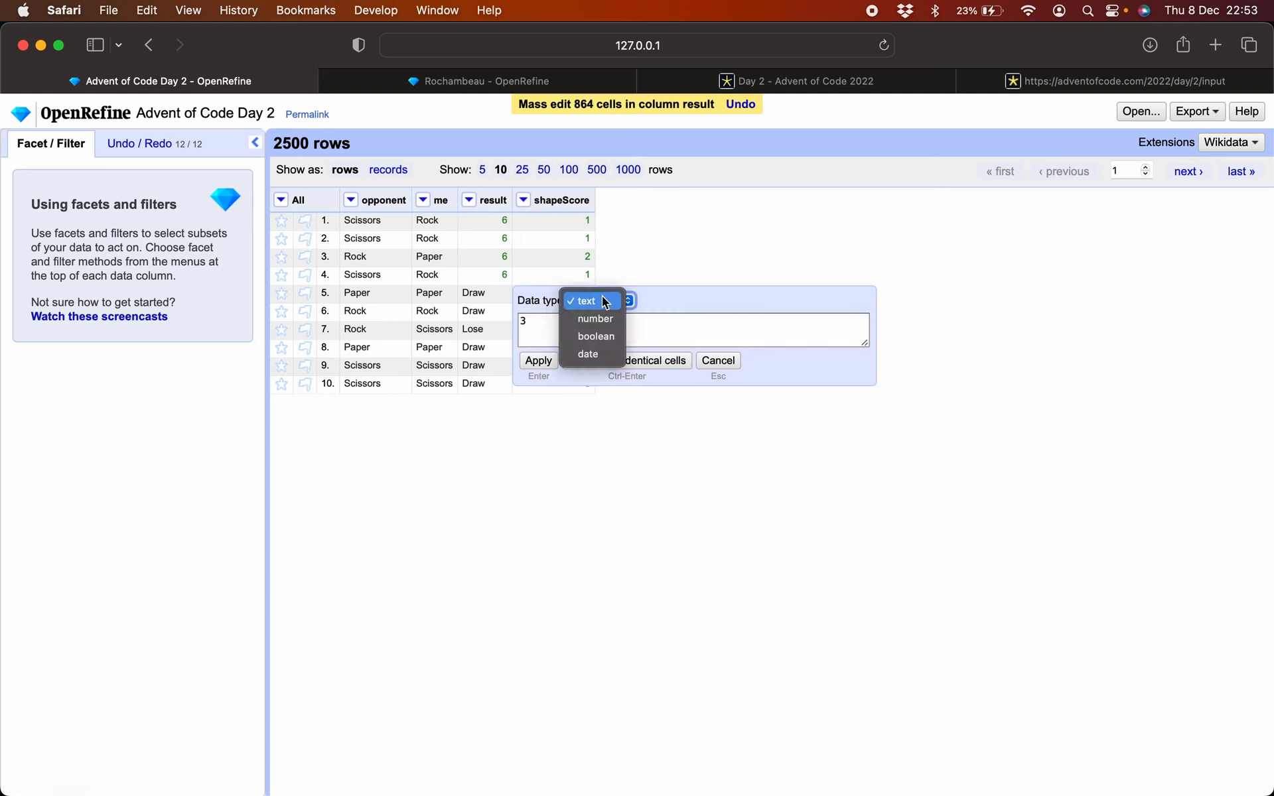
click(601, 319)
key(ctrl+Return)
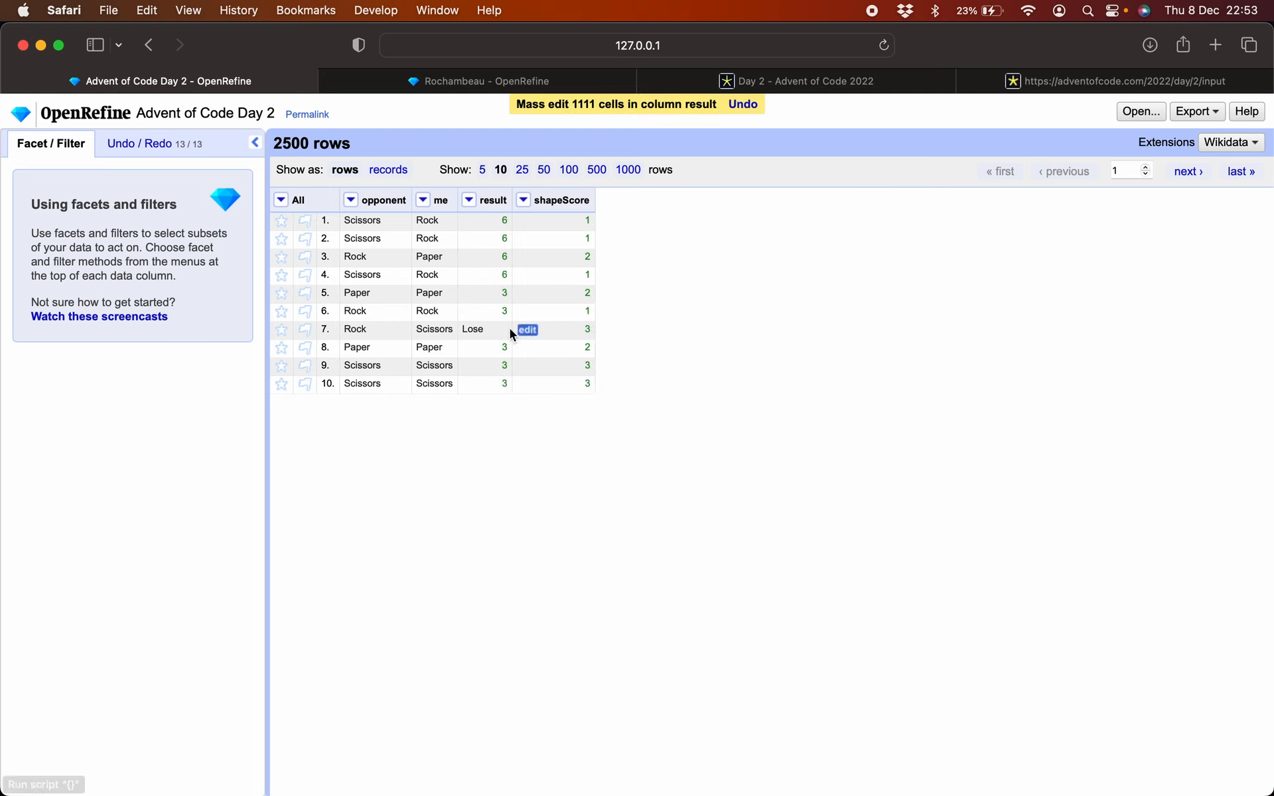
Step: Replace every Lose in the result column with the number 0
click(500, 330)
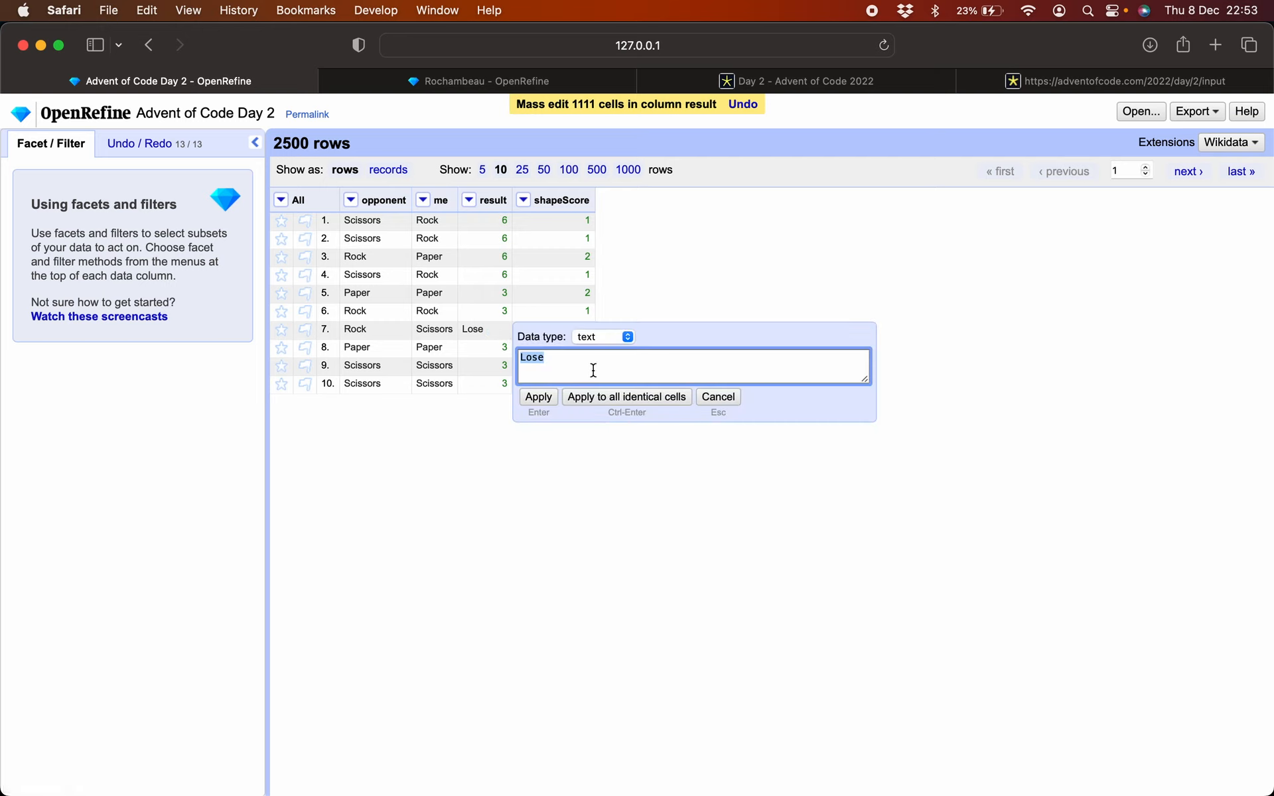
text(0)
click(614, 339)
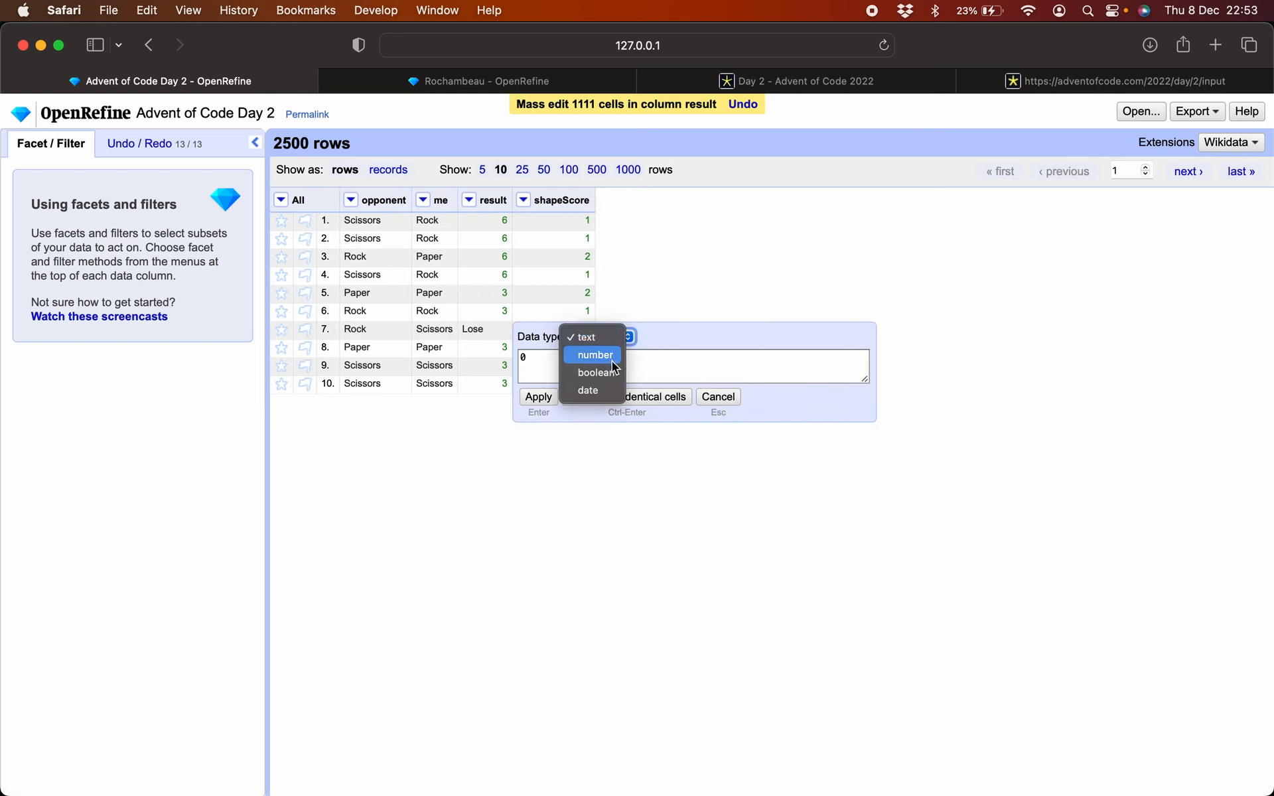
click(611, 358)
key(ctrl+Return)
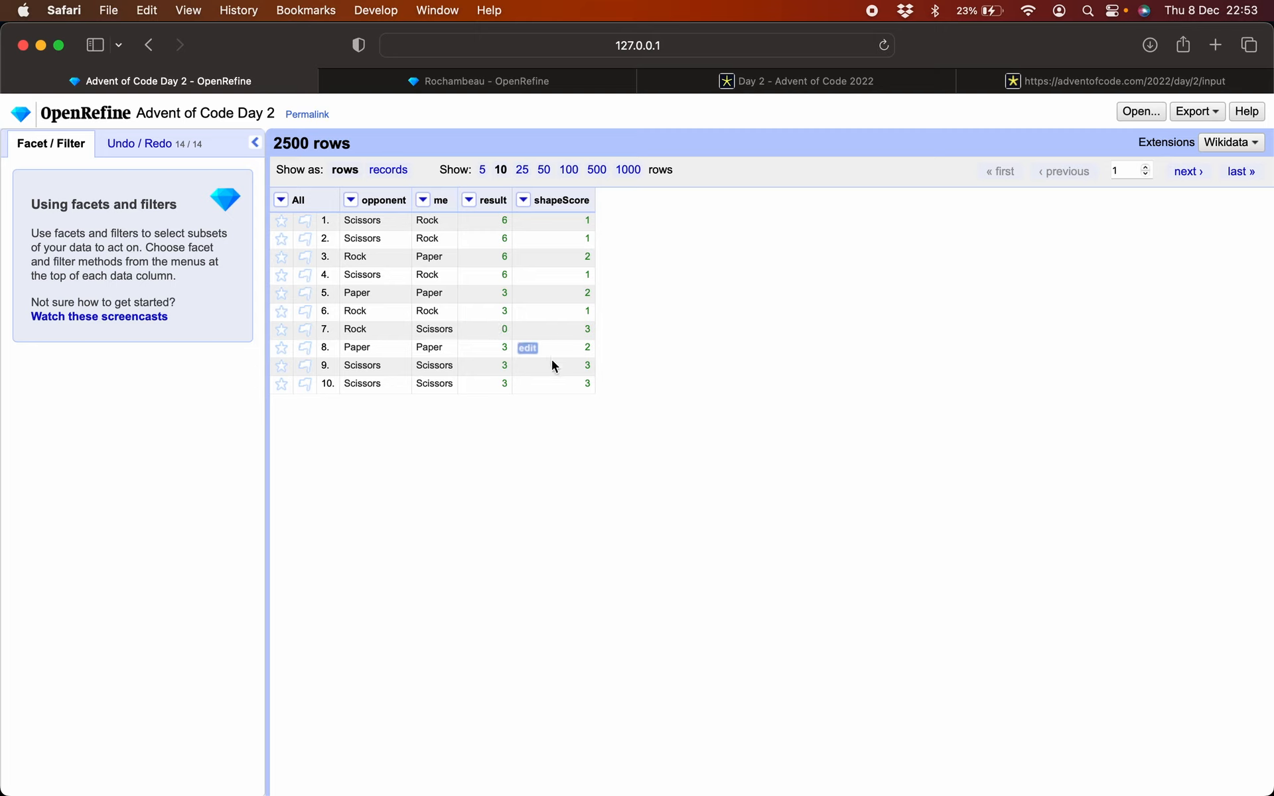
Step: Transform the result column with value+cells.shapeScore.value to add the shape score to each round's outcome score
click(469, 199)
mouse_move(502, 269)
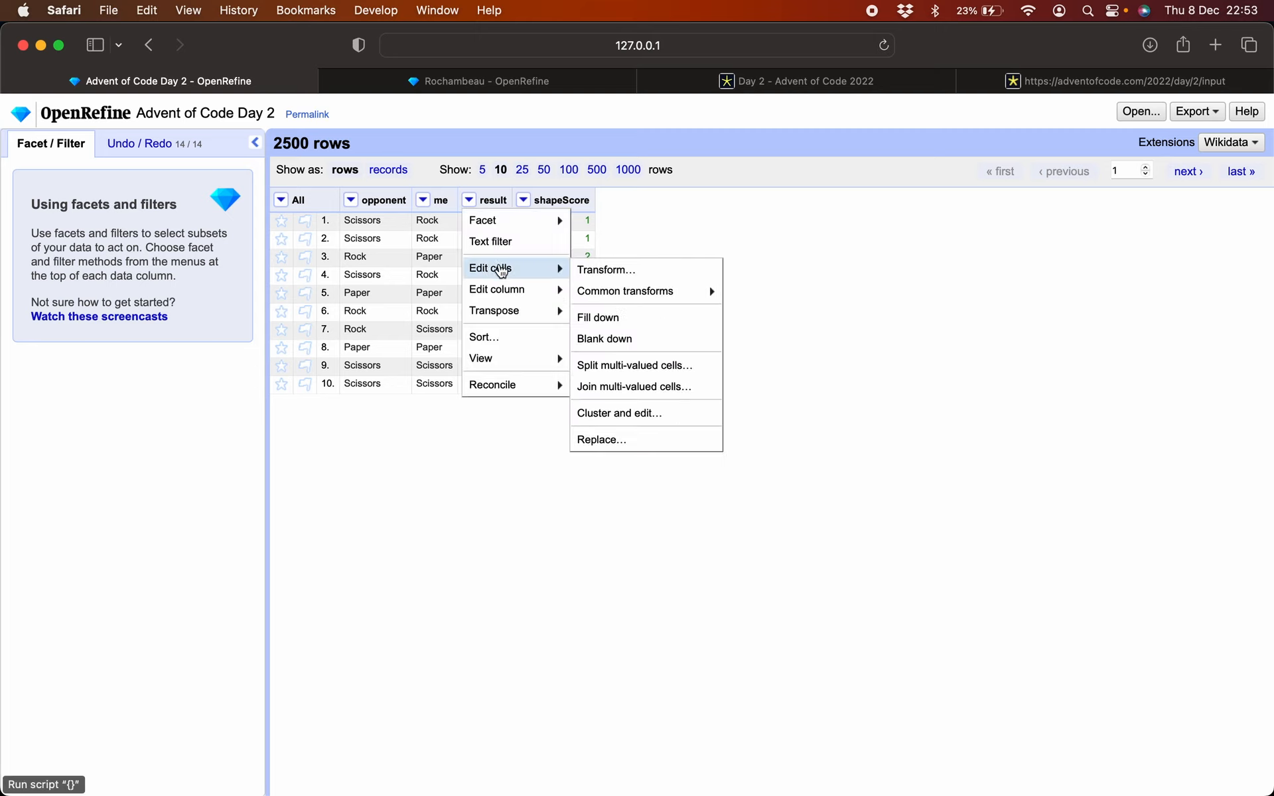
click(584, 269)
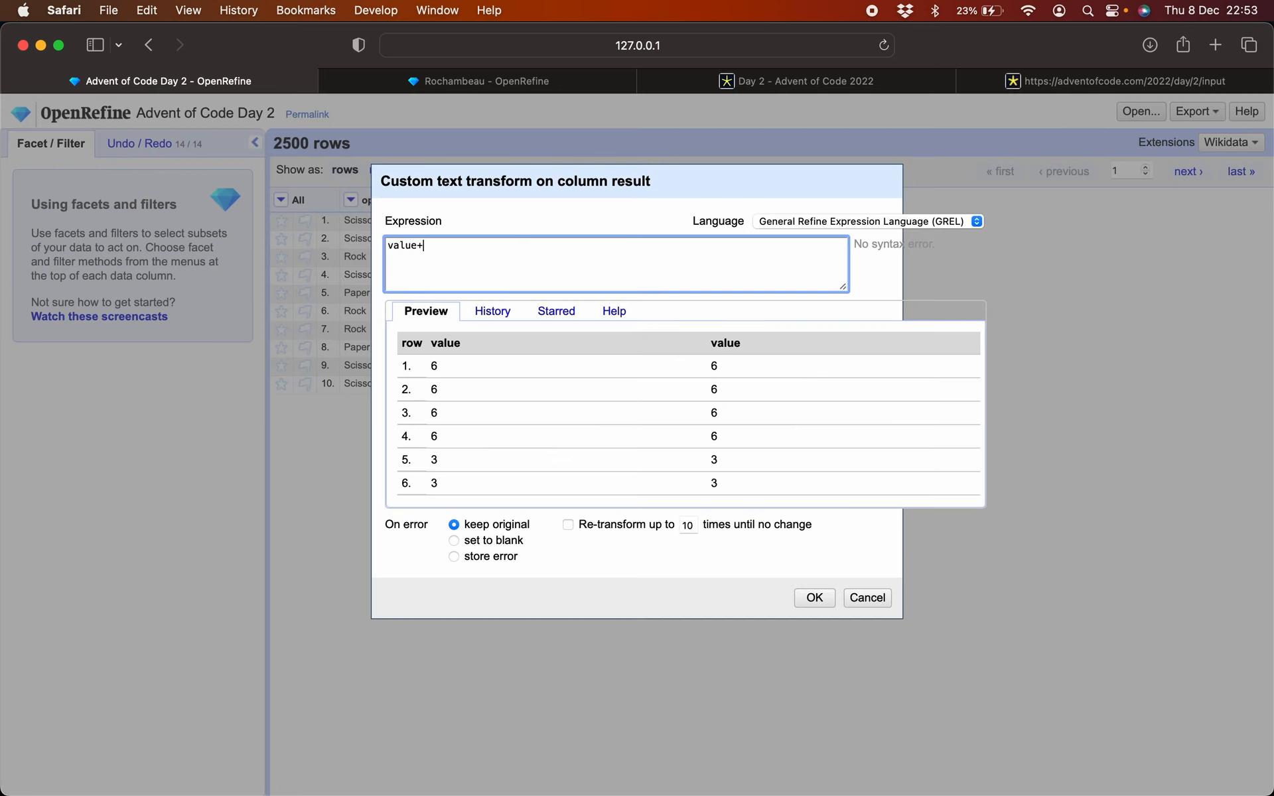
text(+cells)
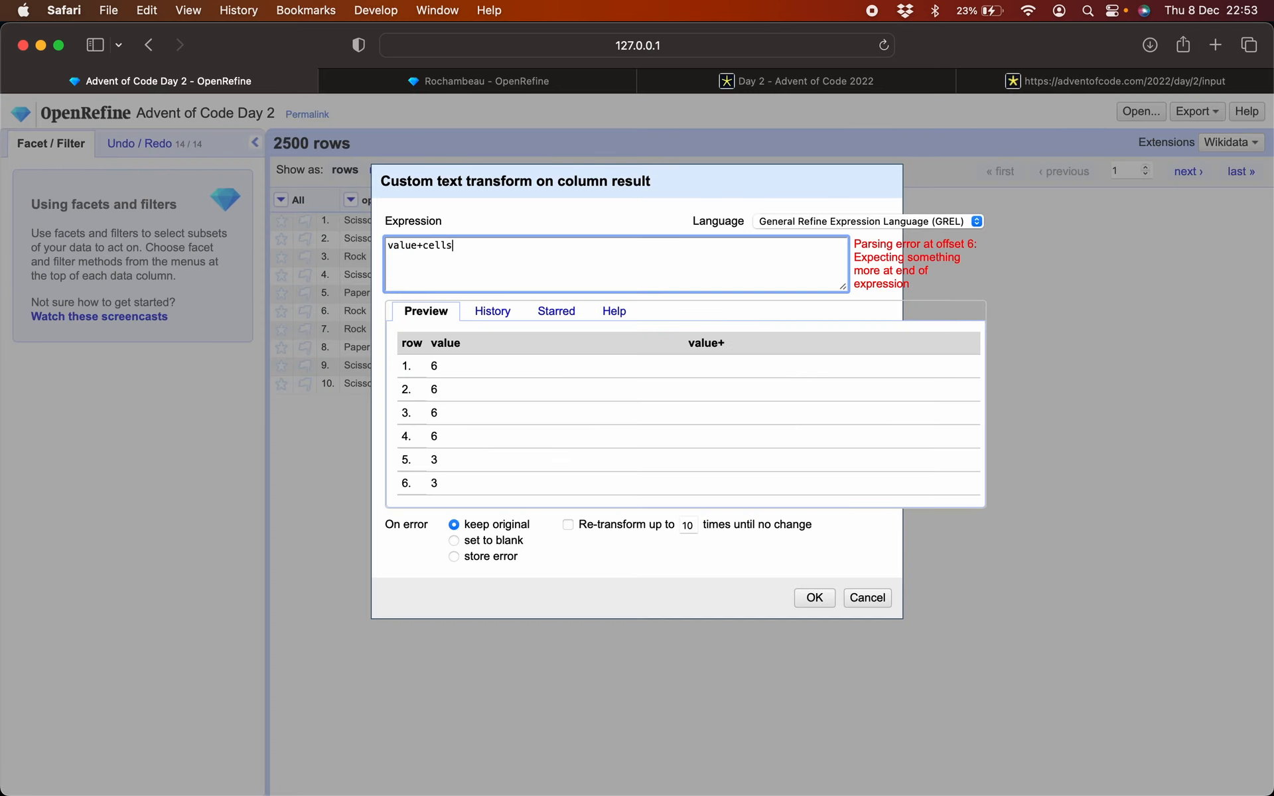
text(.shap)
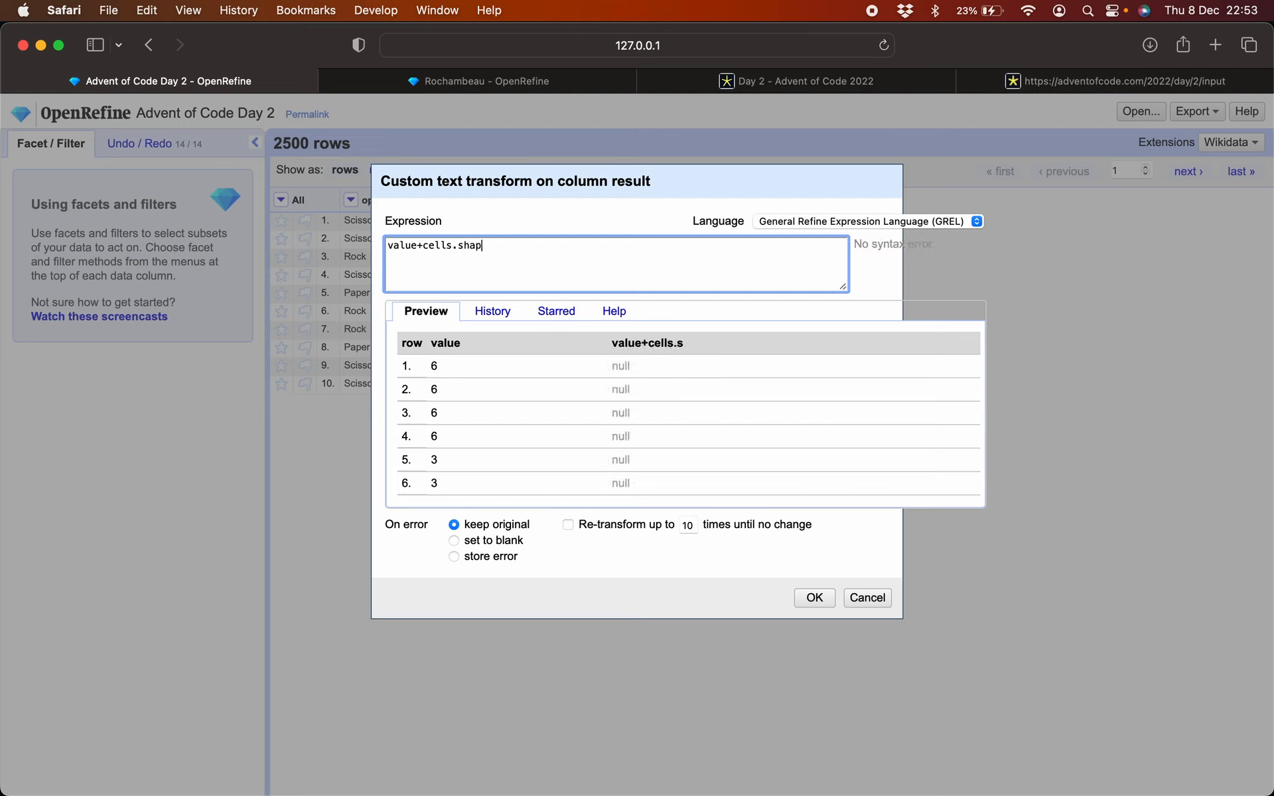
text(eScore.value)
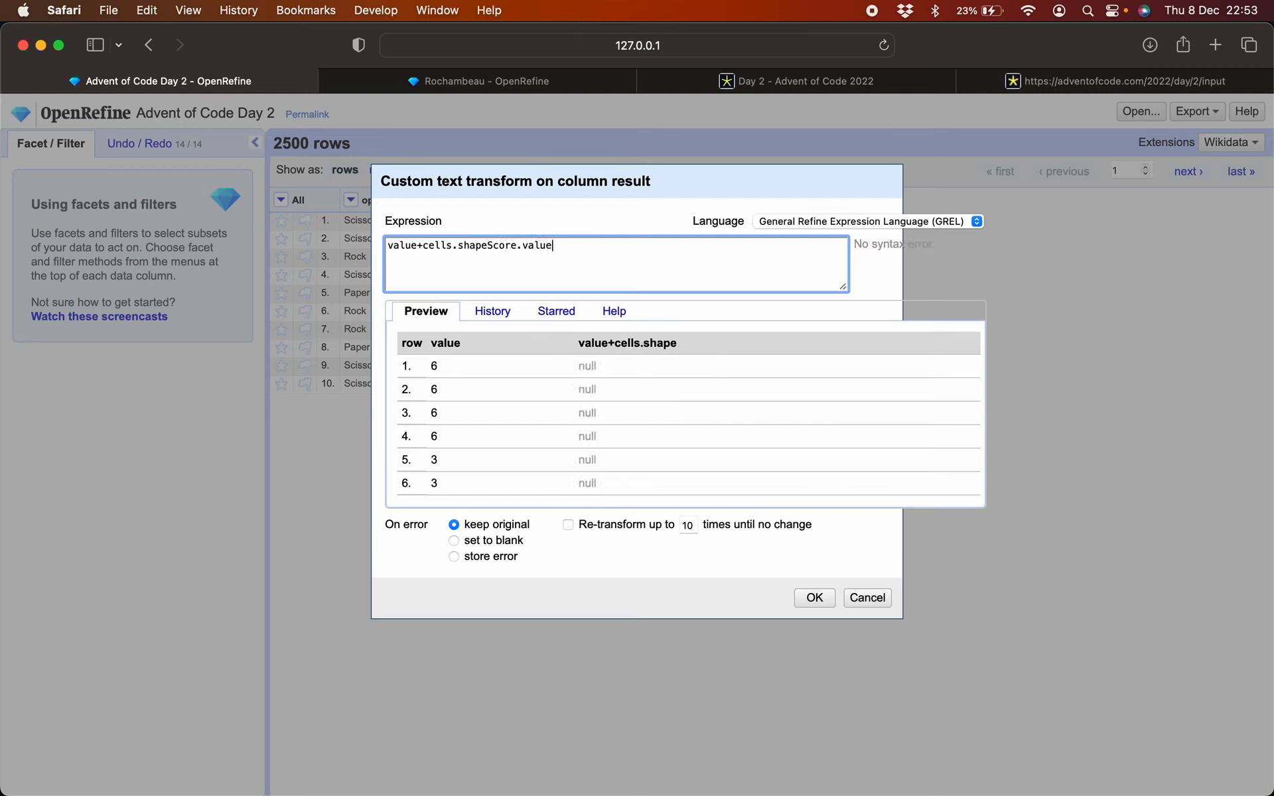
click(815, 599)
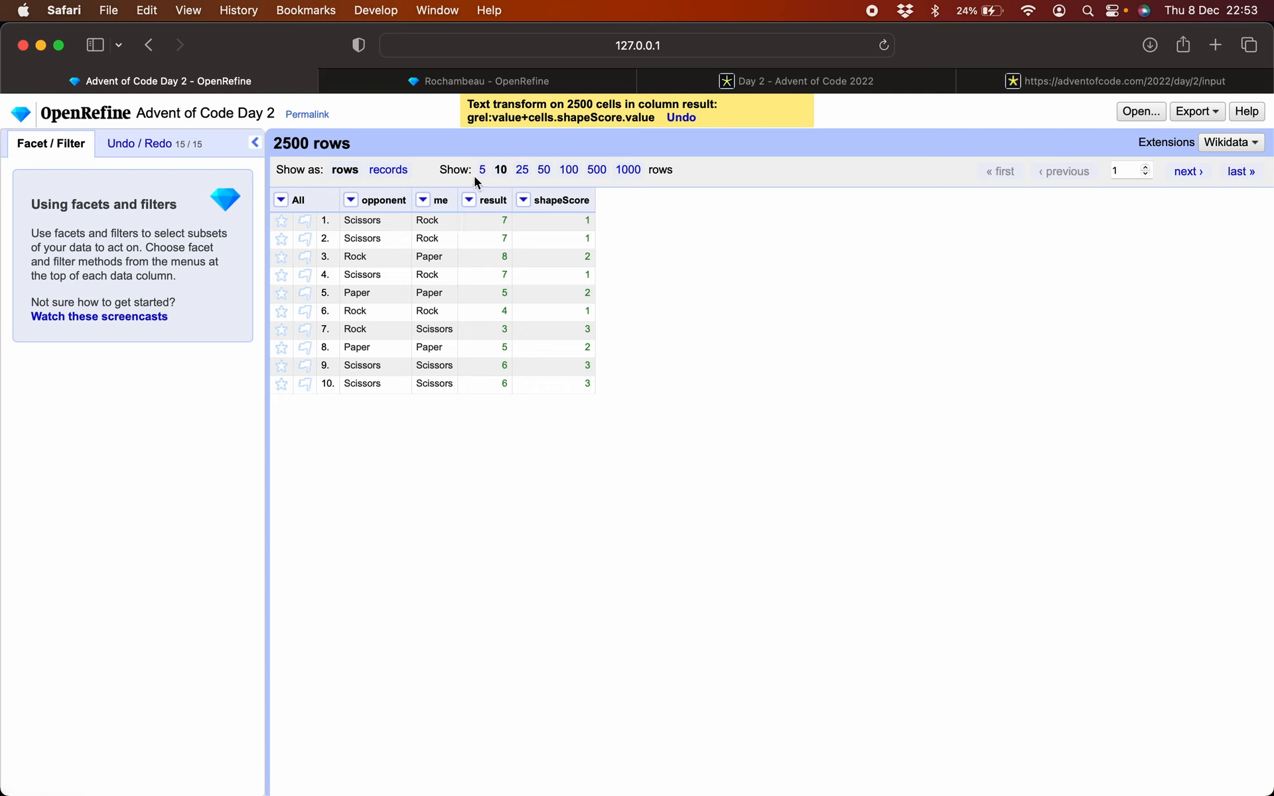
Step: Check the Day 2 puzzle text for the question about the total score, and return to the Advent of Code Day 2 project
click(806, 78)
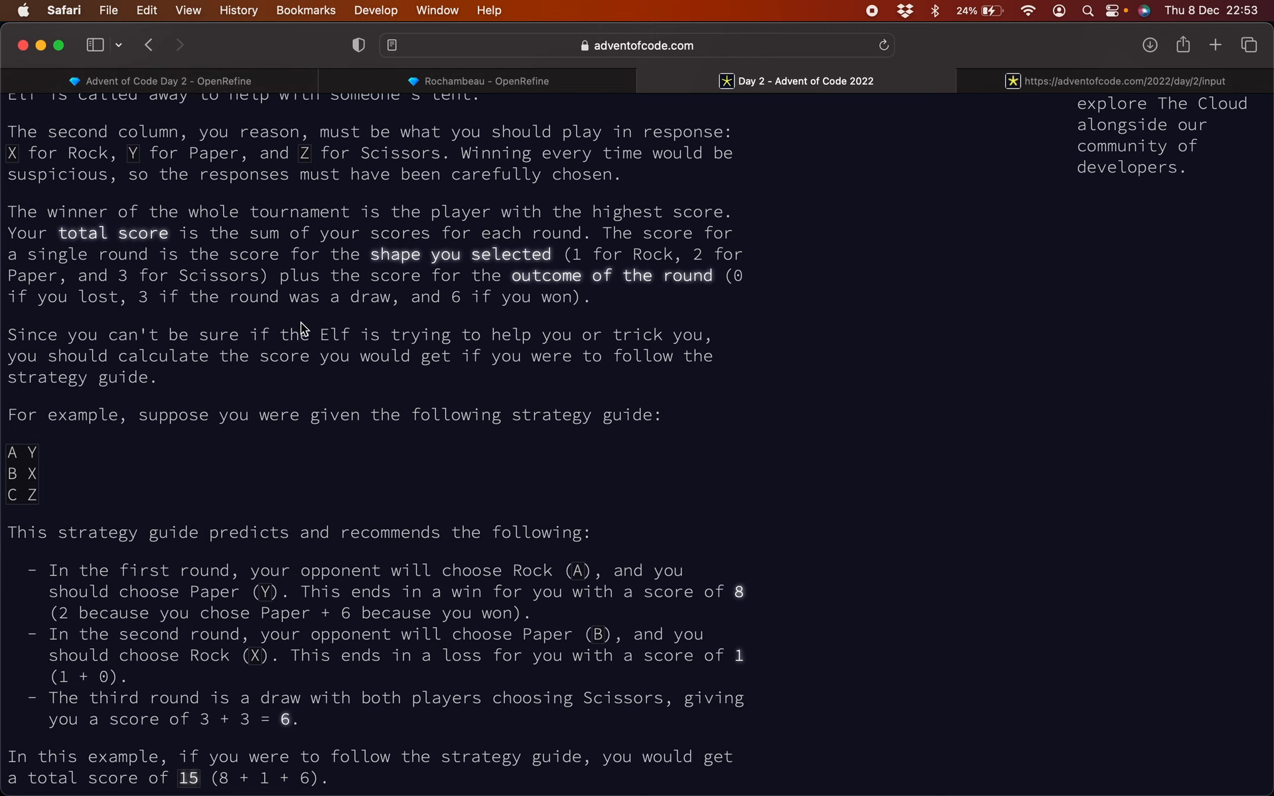
scroll(302, 325, down, 2)
scroll(302, 329, up, 1)
scroll(301, 322, down, 2)
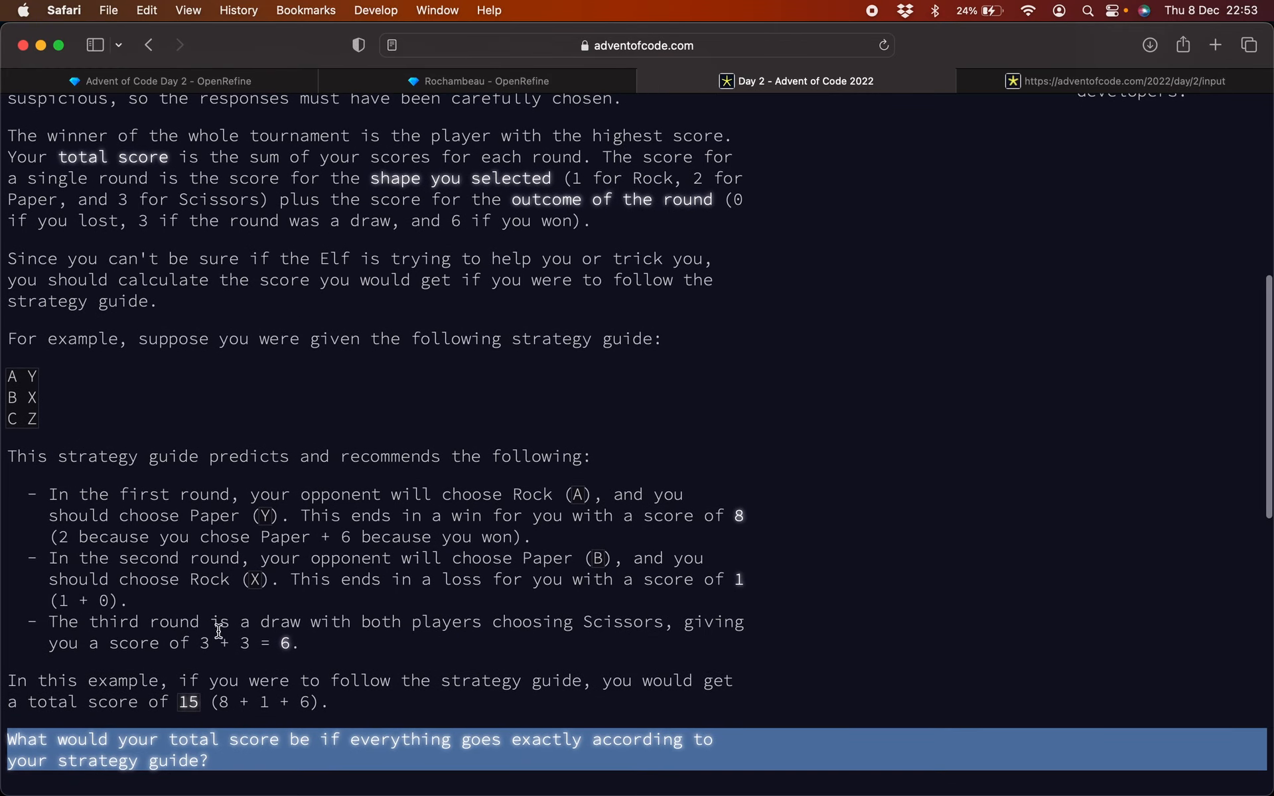
click(227, 82)
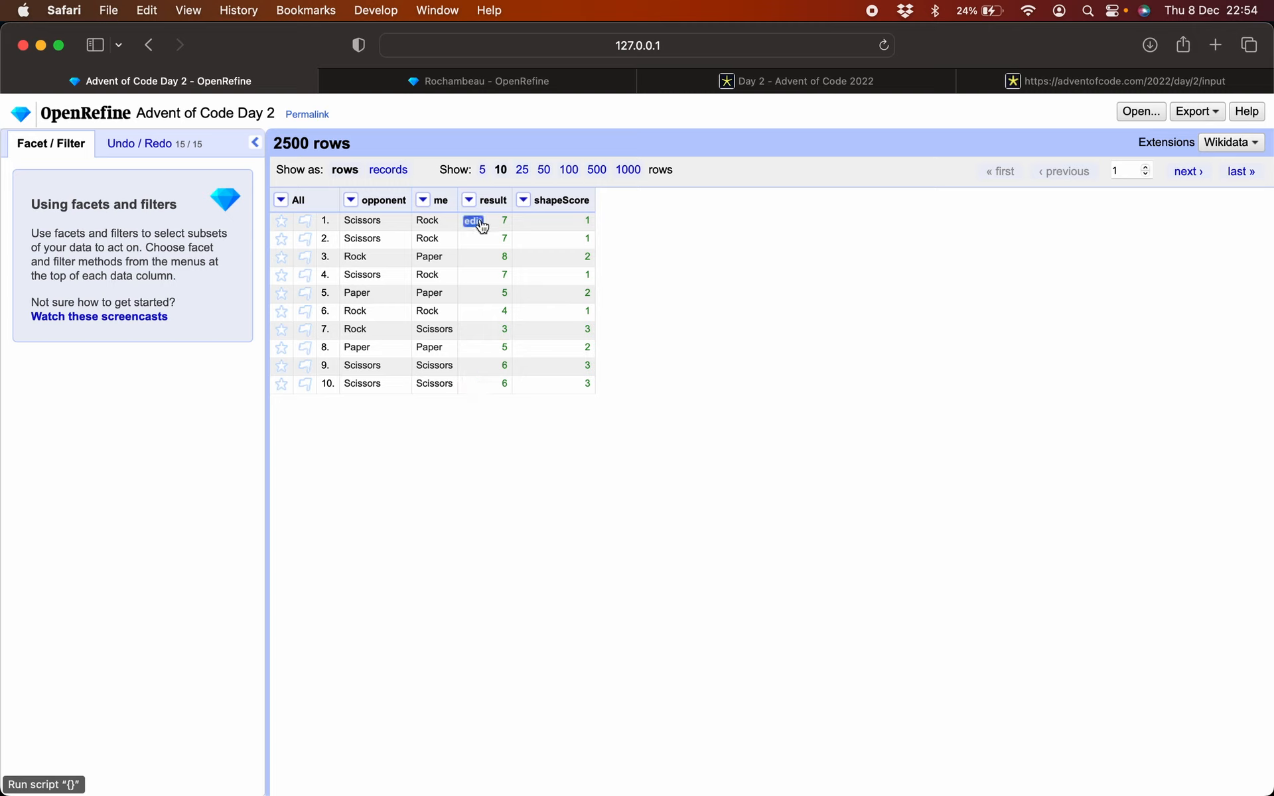
Step: Add a blank column named record based on the opponent column, using the expression null
click(350, 201)
mouse_move(384, 309)
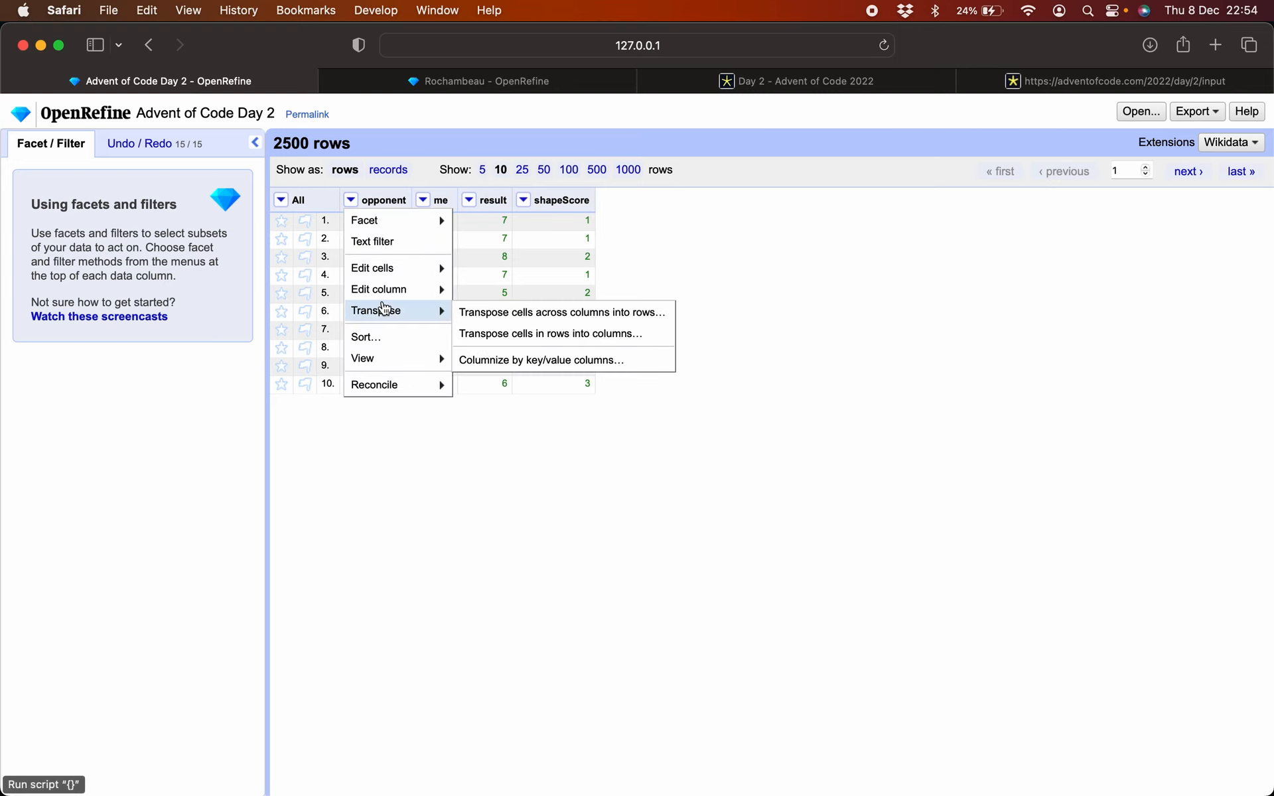
click(517, 344)
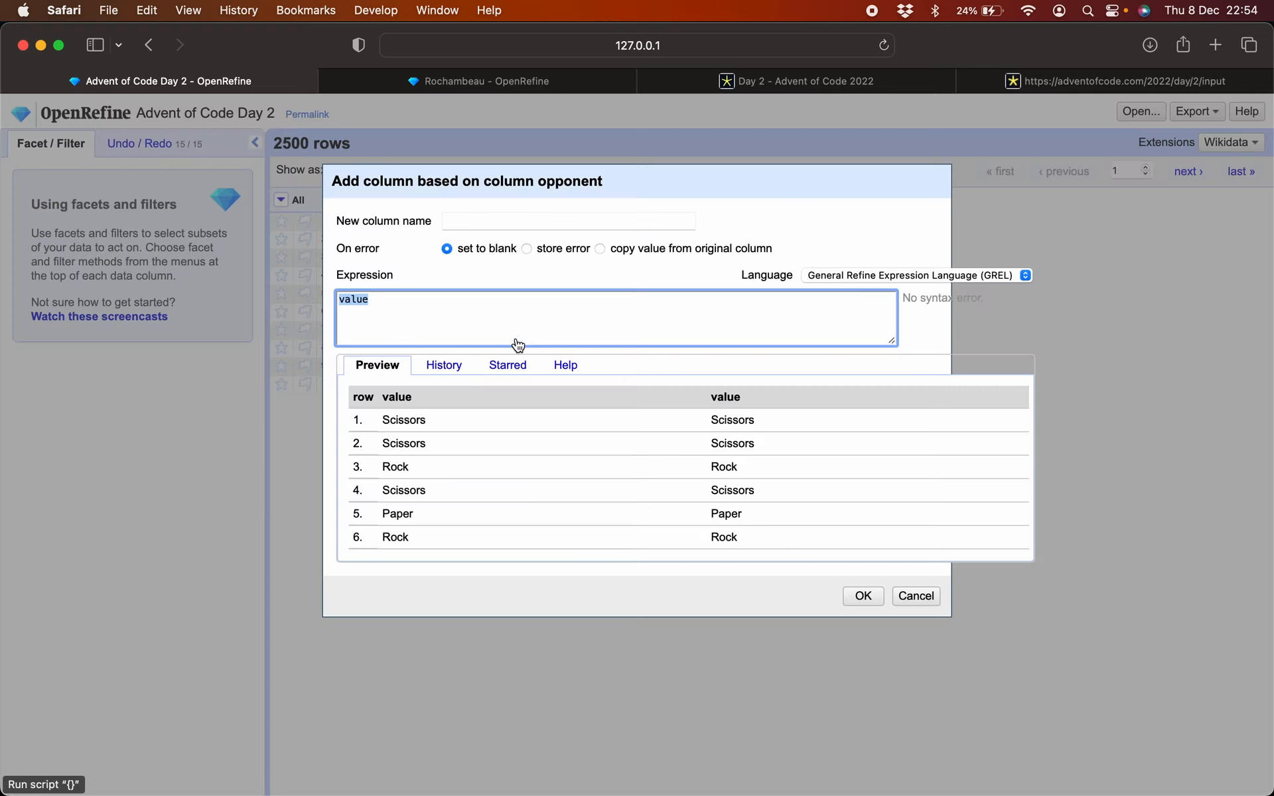
click(524, 226)
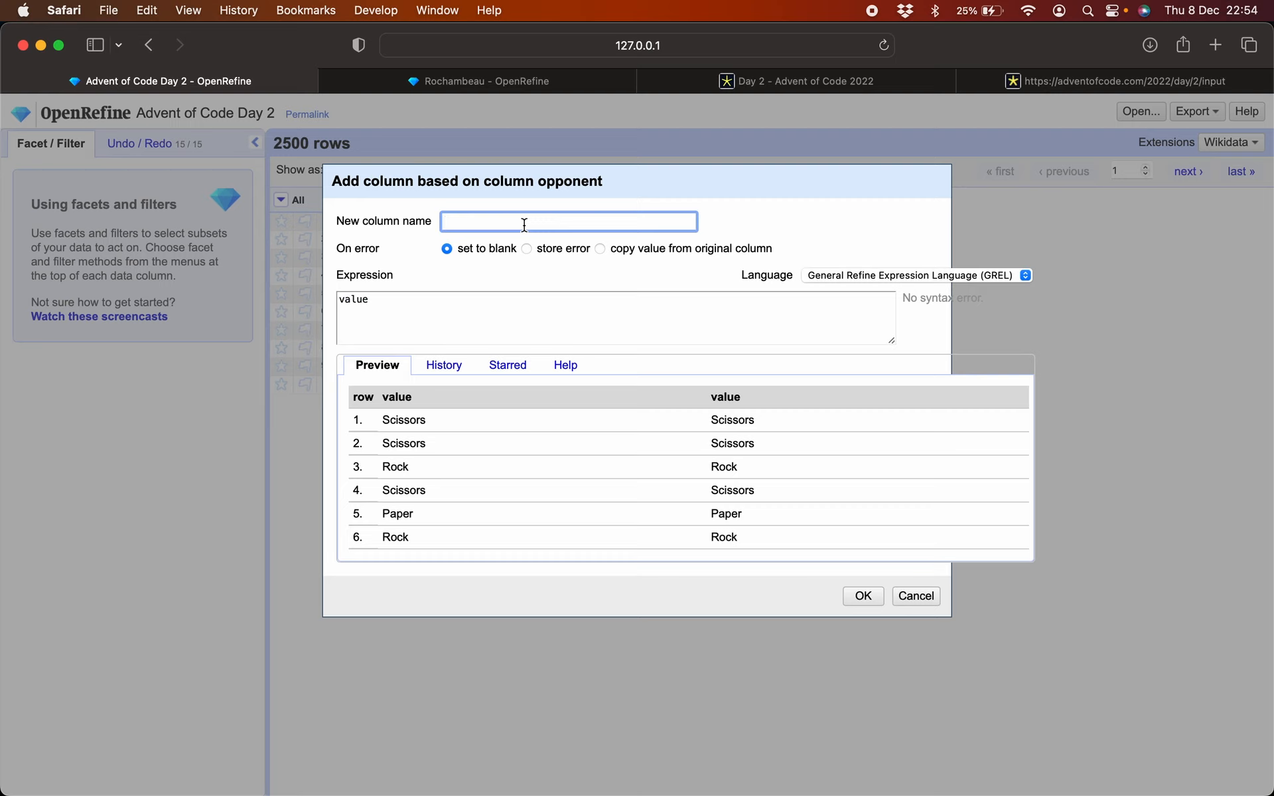
text(record)
click(430, 304)
key(BackSpace)
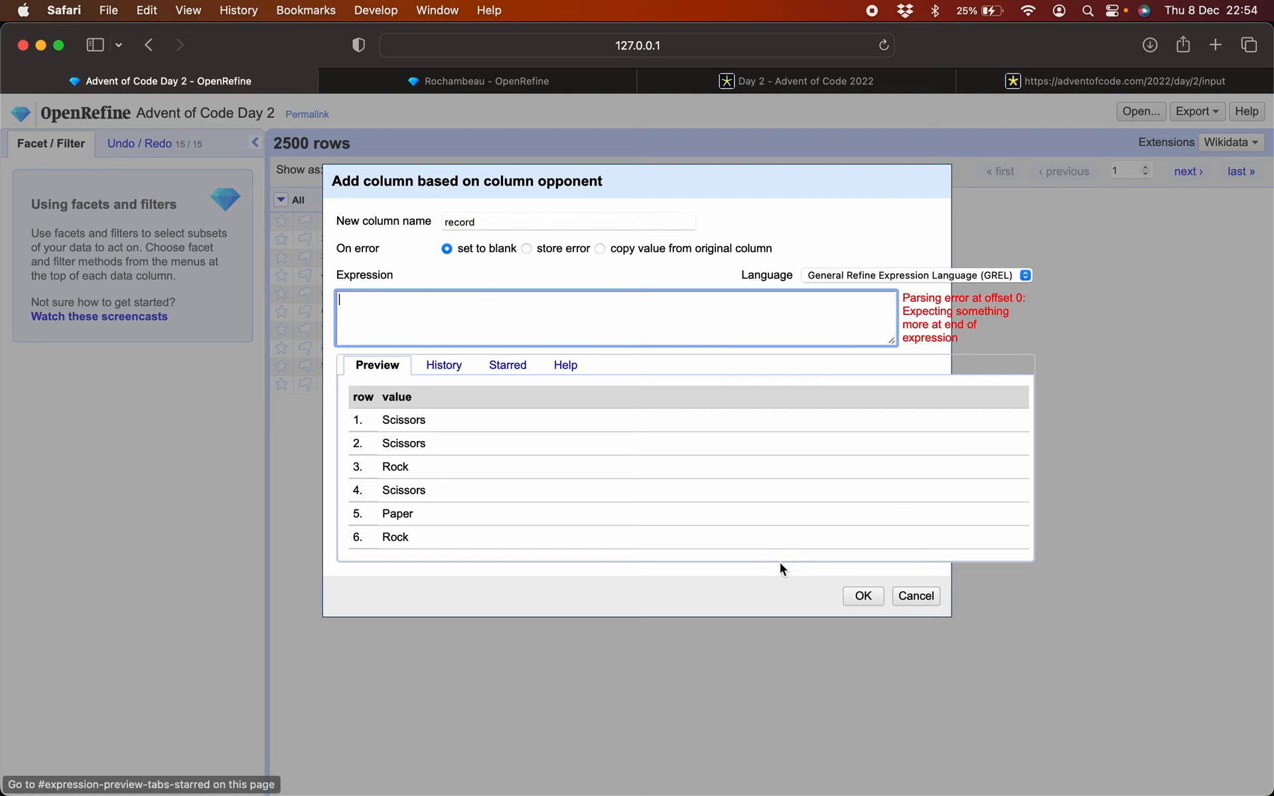
click(862, 597)
click(790, 444)
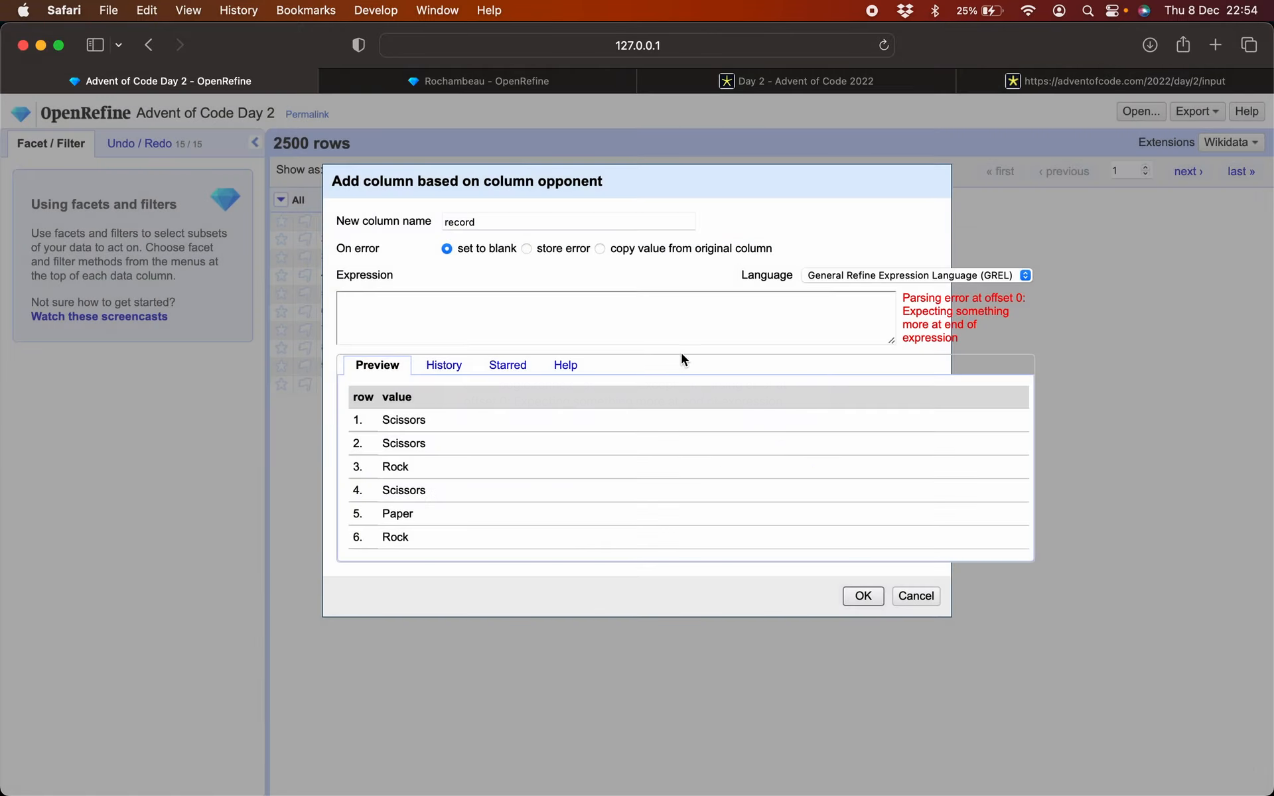
click(675, 317)
text(null)
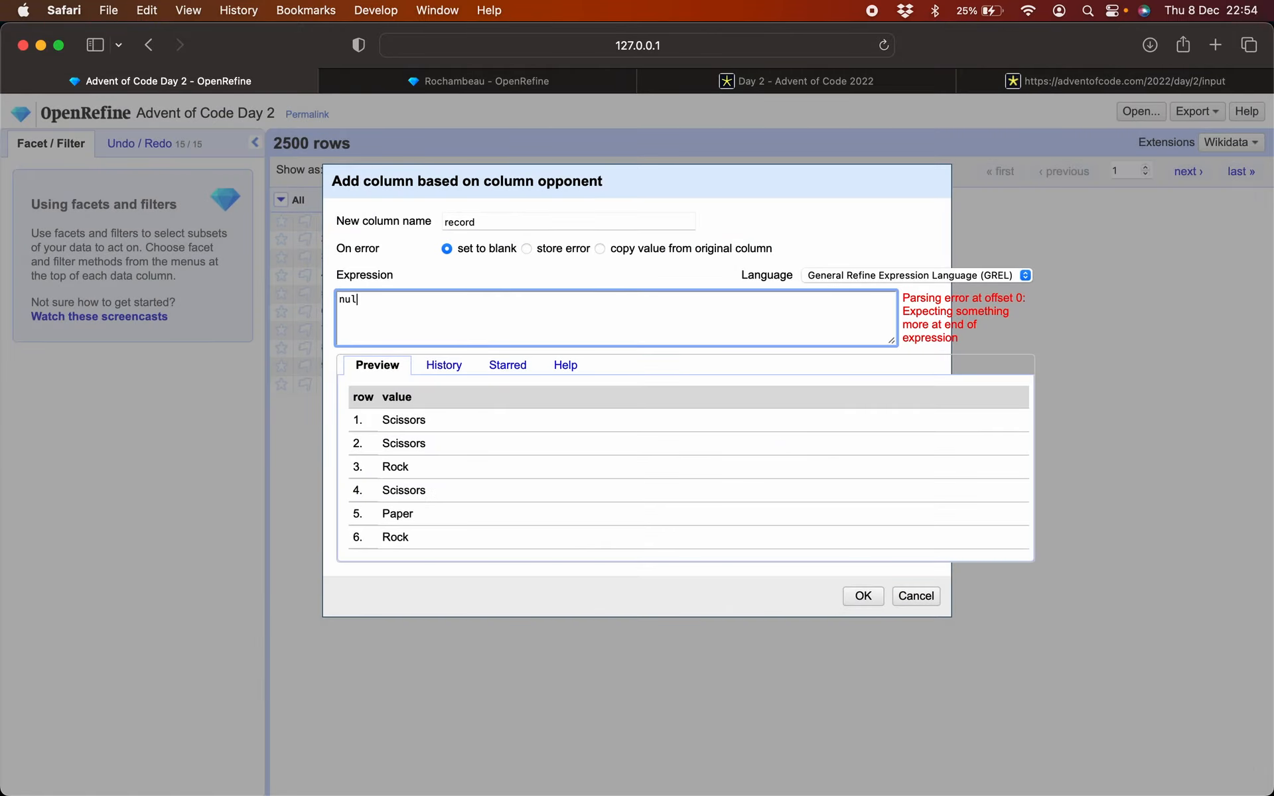
click(863, 596)
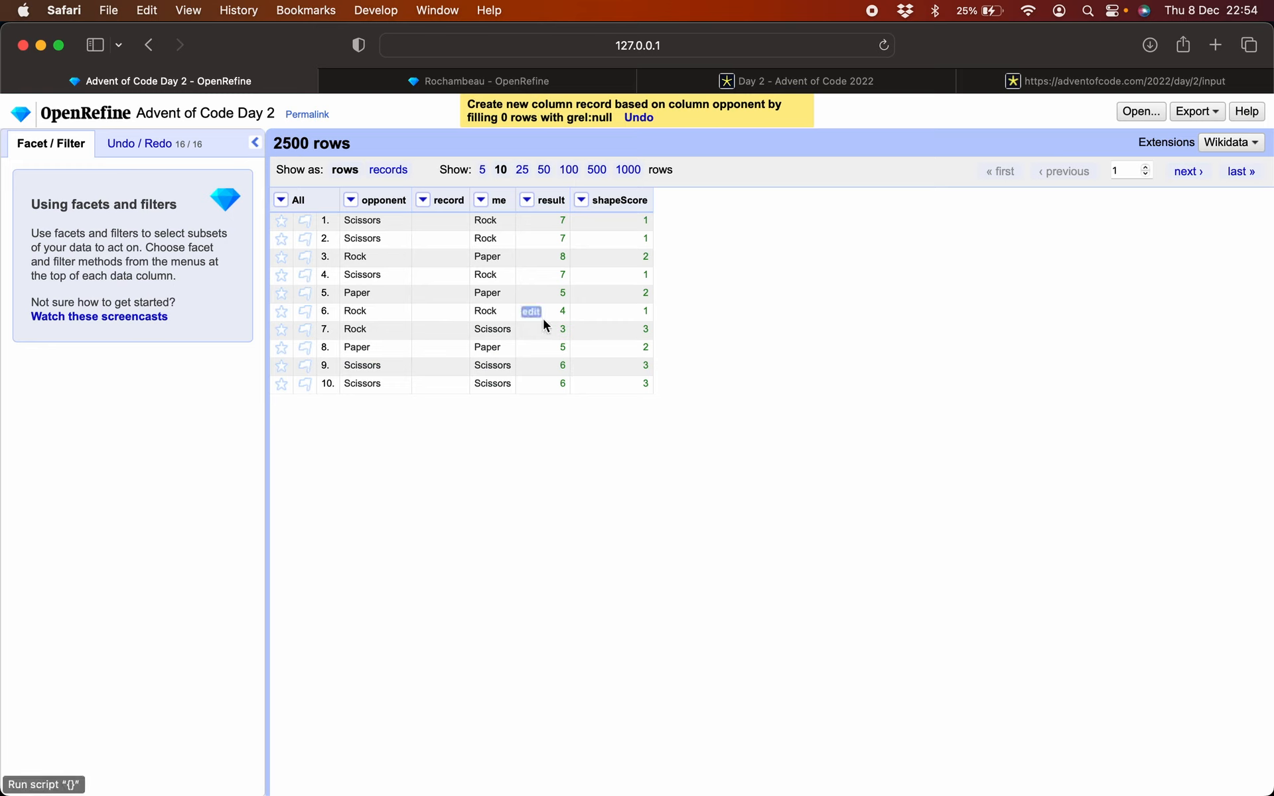
Step: Move the record column to the beginning of the table
click(423, 200)
mouse_move(458, 290)
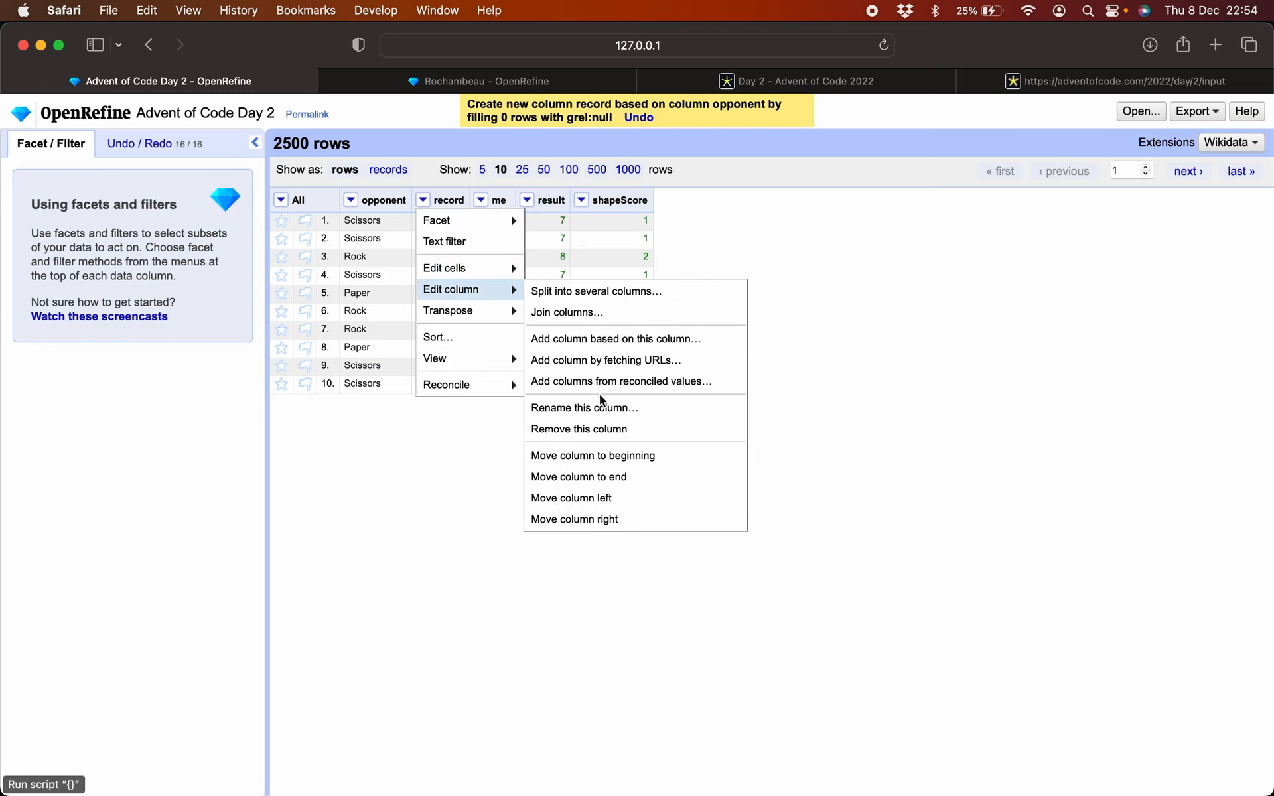
click(607, 456)
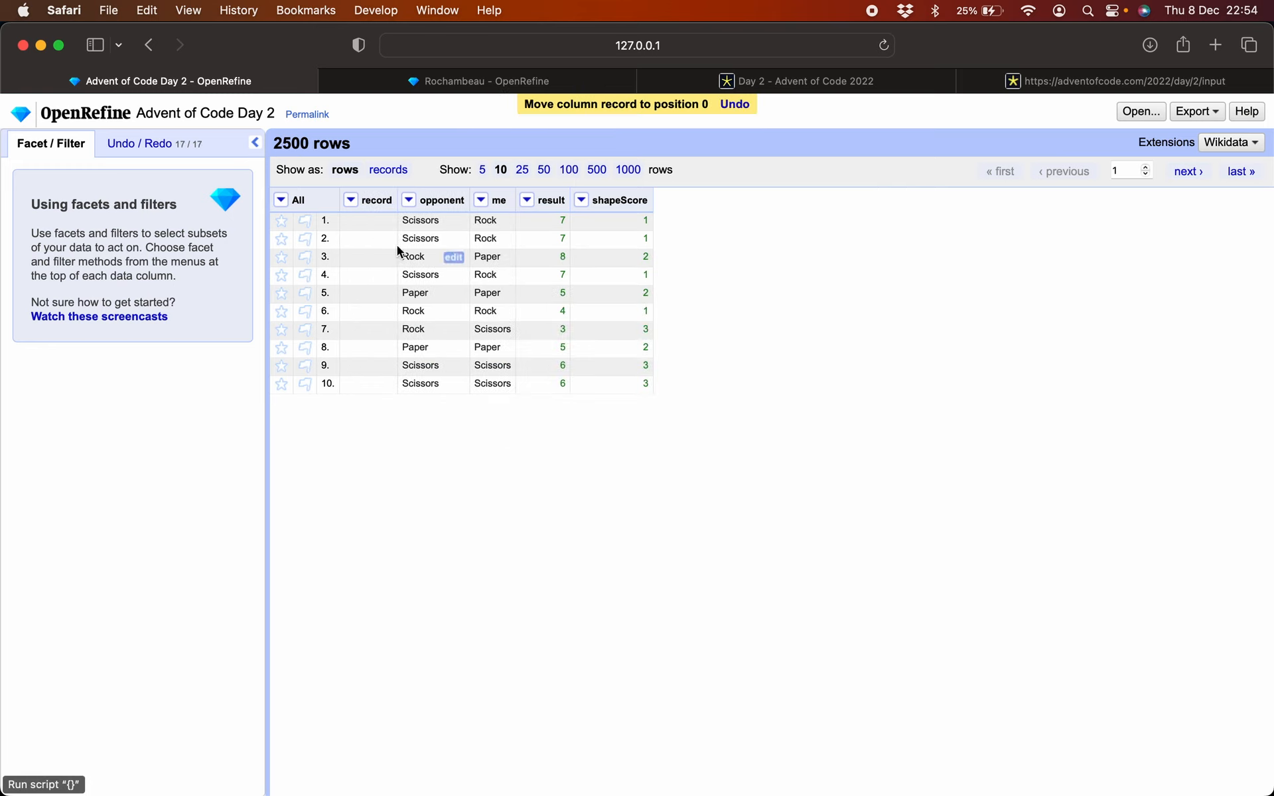
Step: Enter the text value 1 in the record column's first row and display the data as records
click(385, 220)
text(1)
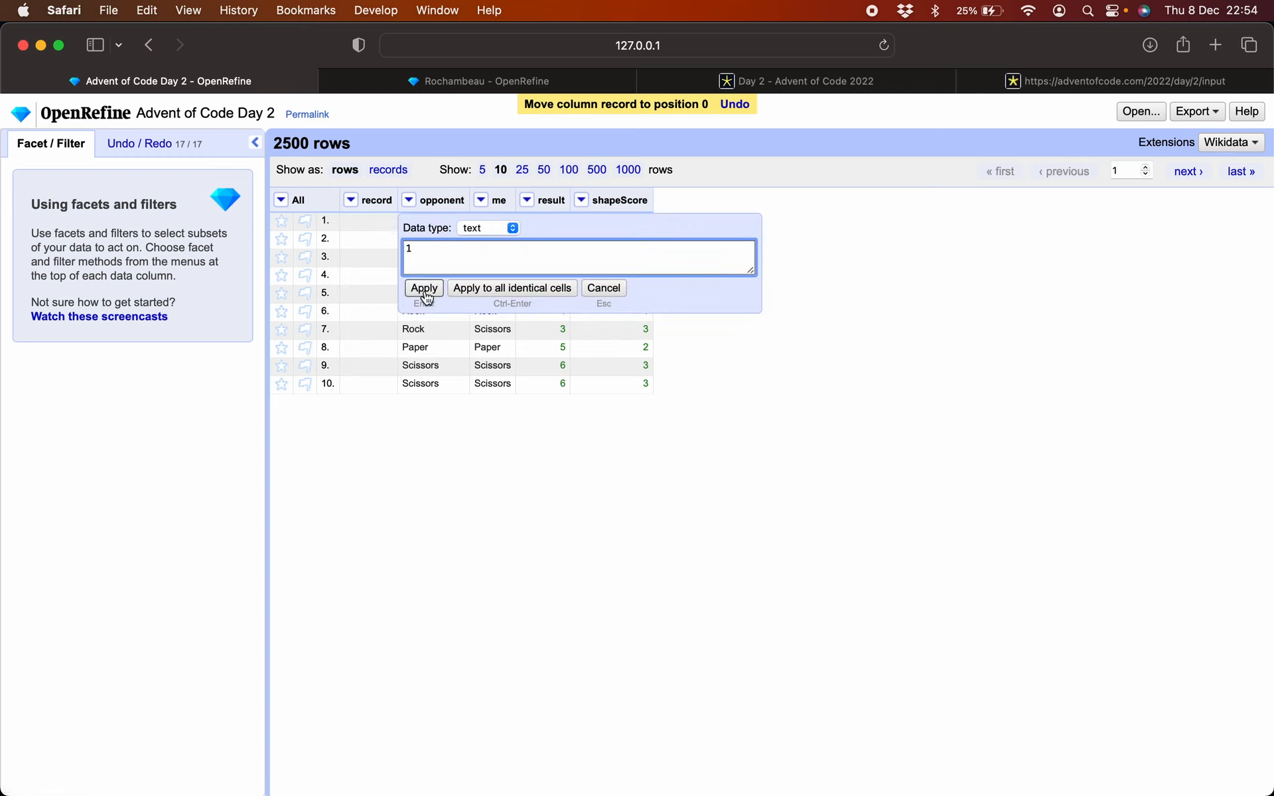
click(425, 289)
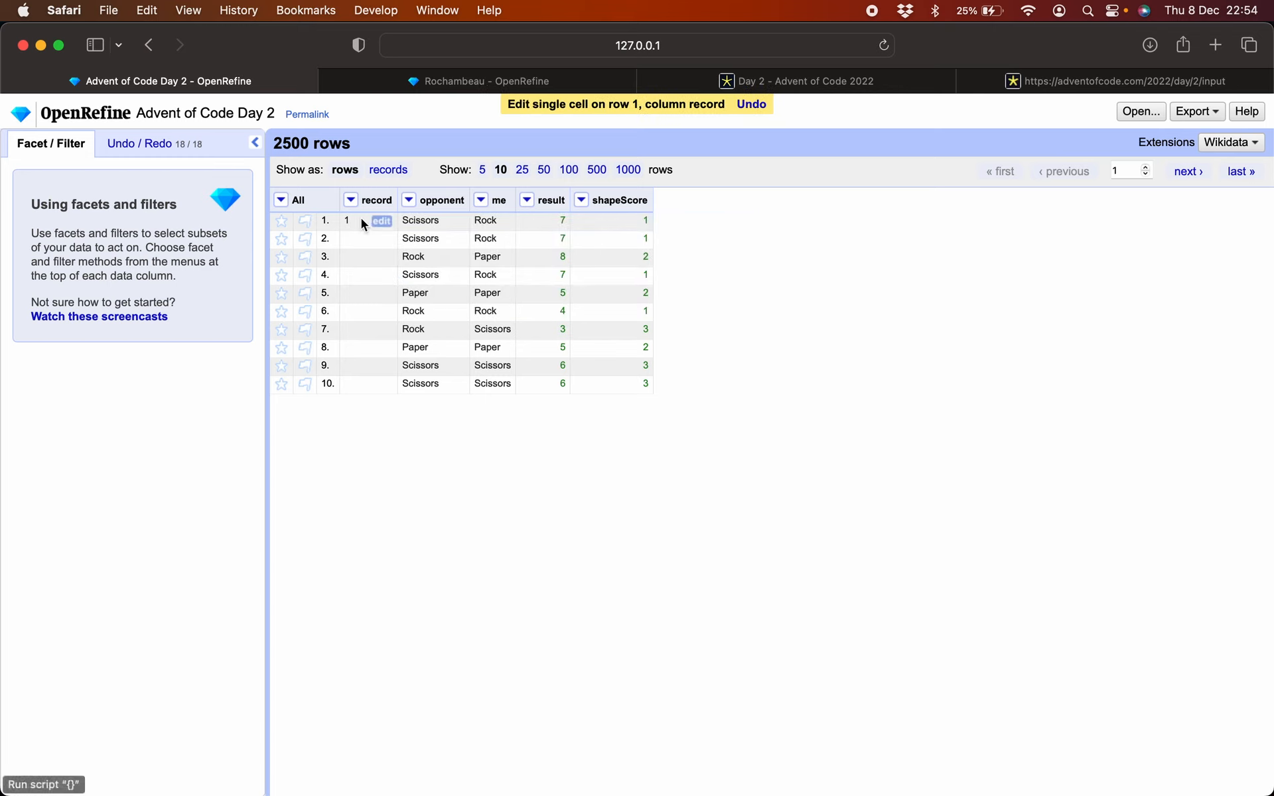
click(389, 170)
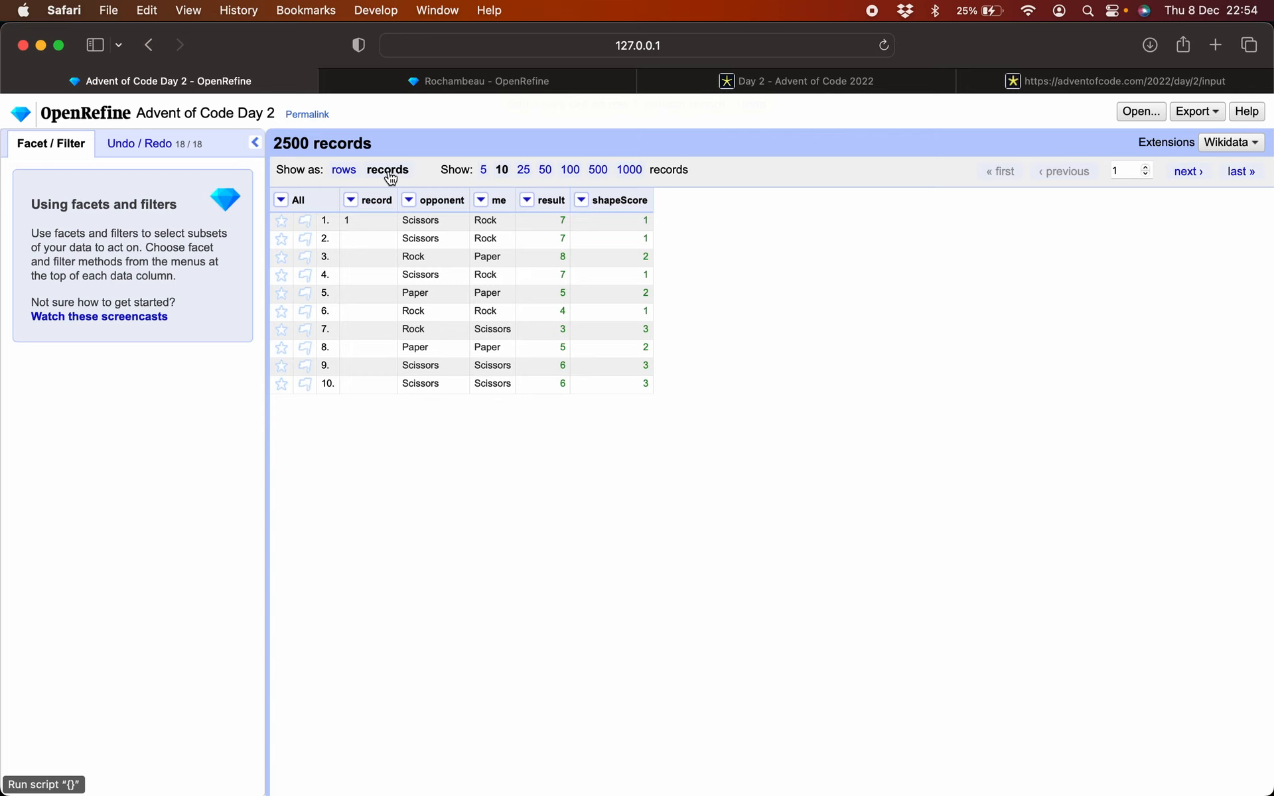
Step: Blank down the record column so that all rows are grouped into a single record, and look through the grouped rows
click(350, 199)
mouse_move(388, 268)
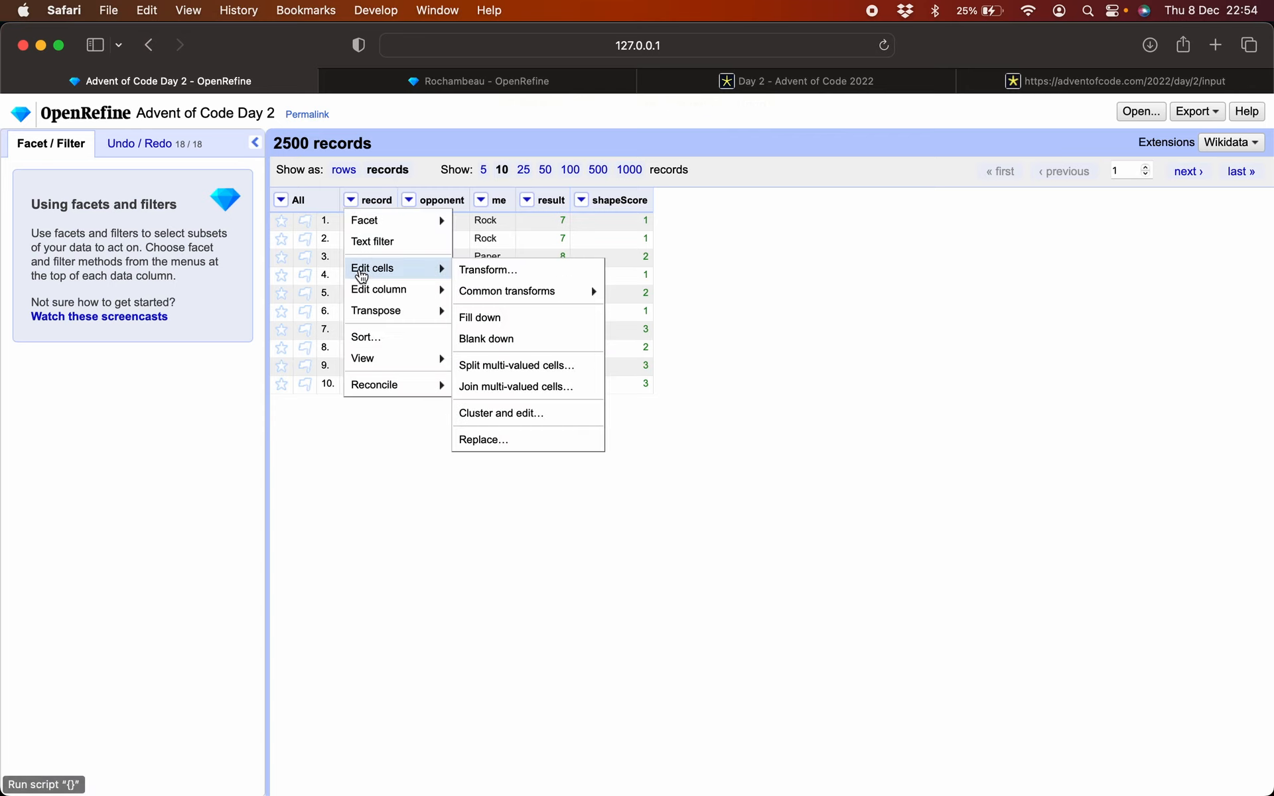
click(498, 338)
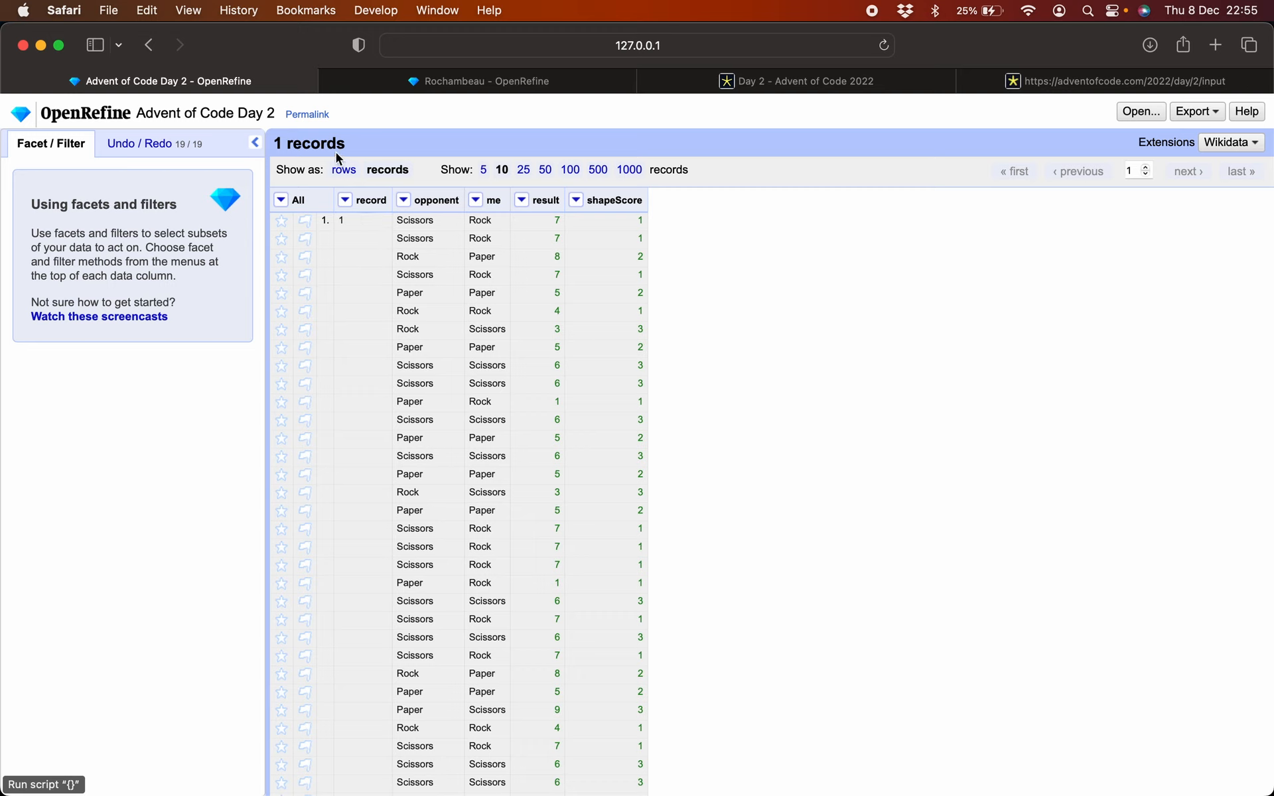
scroll(378, 353, down, 10)
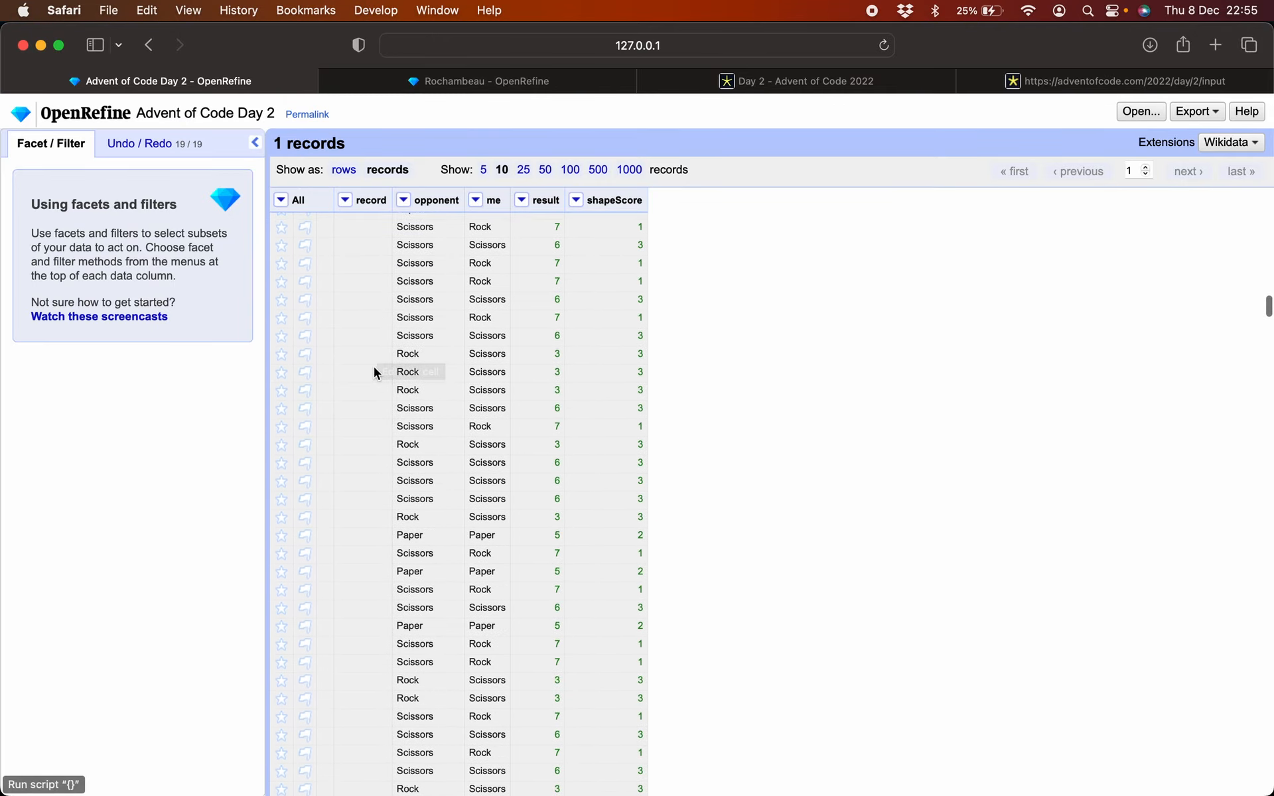
scroll(373, 379, up, 5)
scroll(373, 380, up, 10)
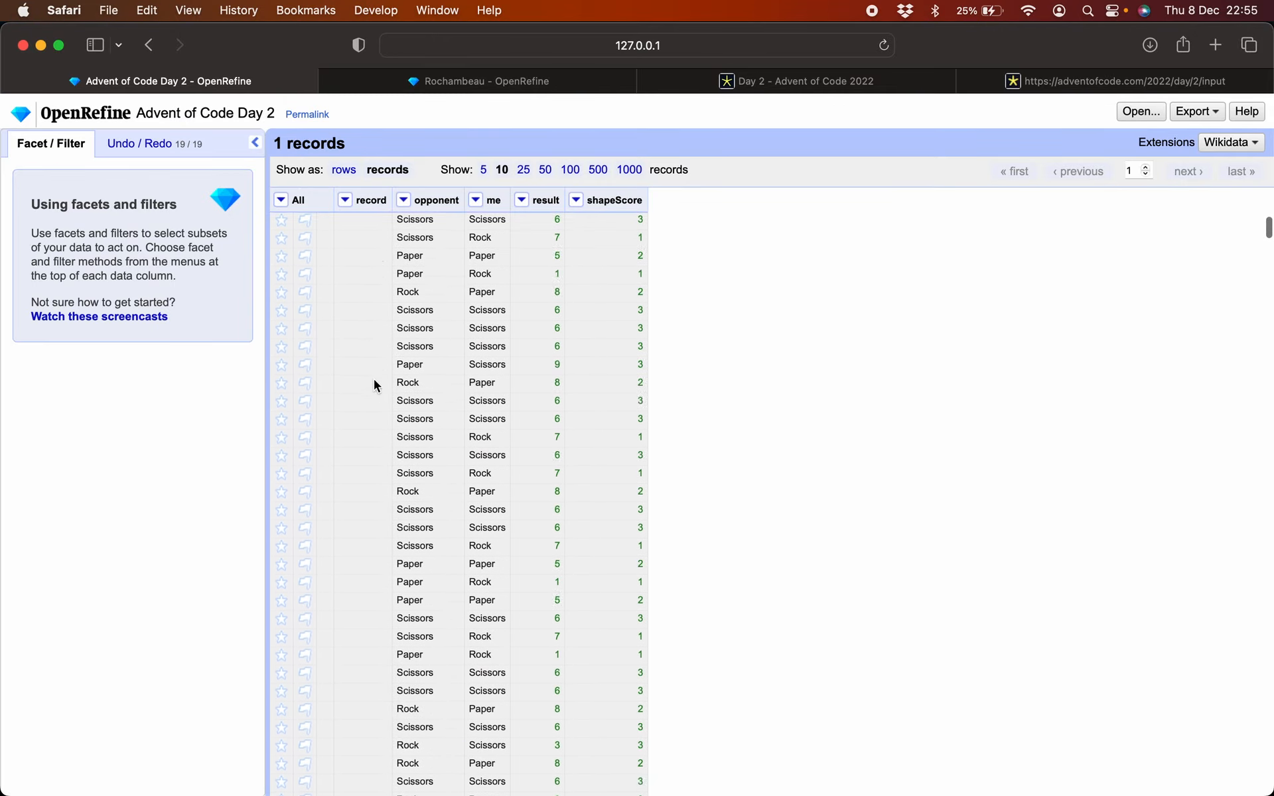
Step: Start a custom text transform on the result column with the expression row.record
click(523, 201)
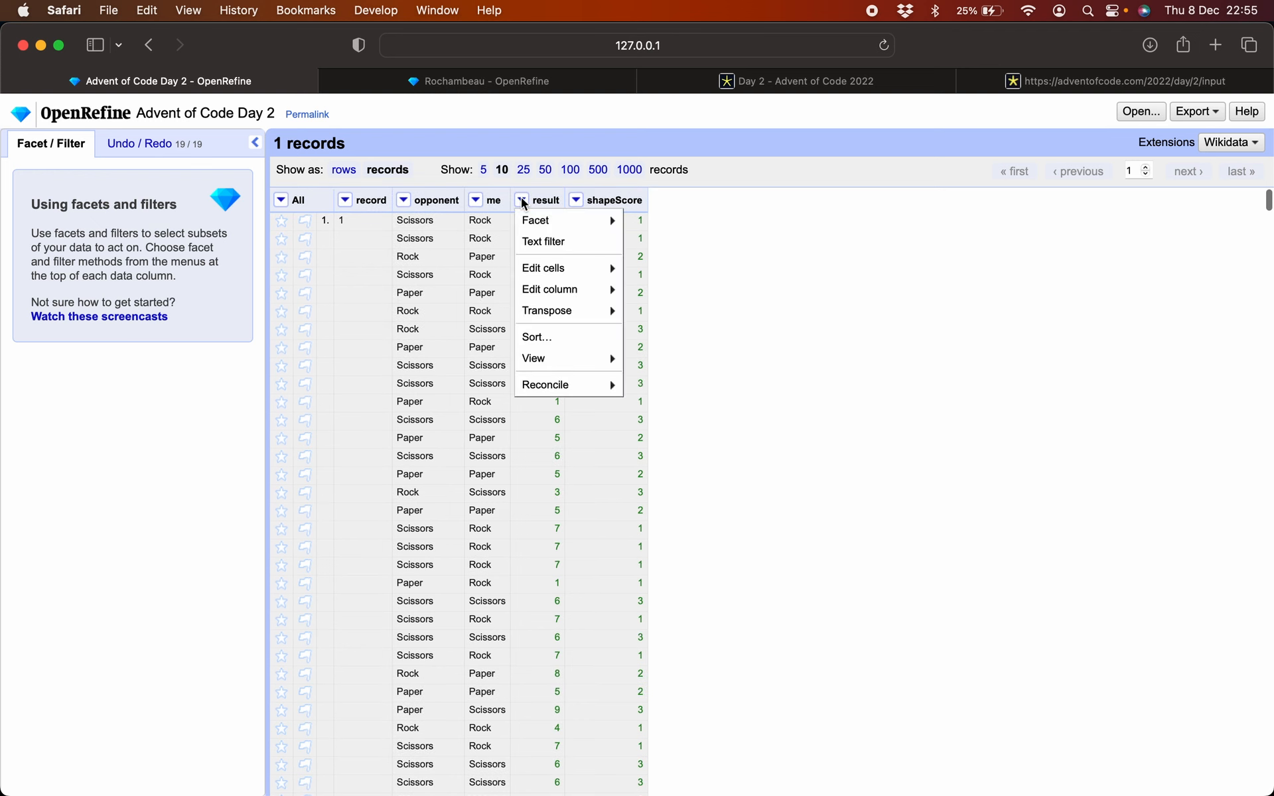
click(639, 269)
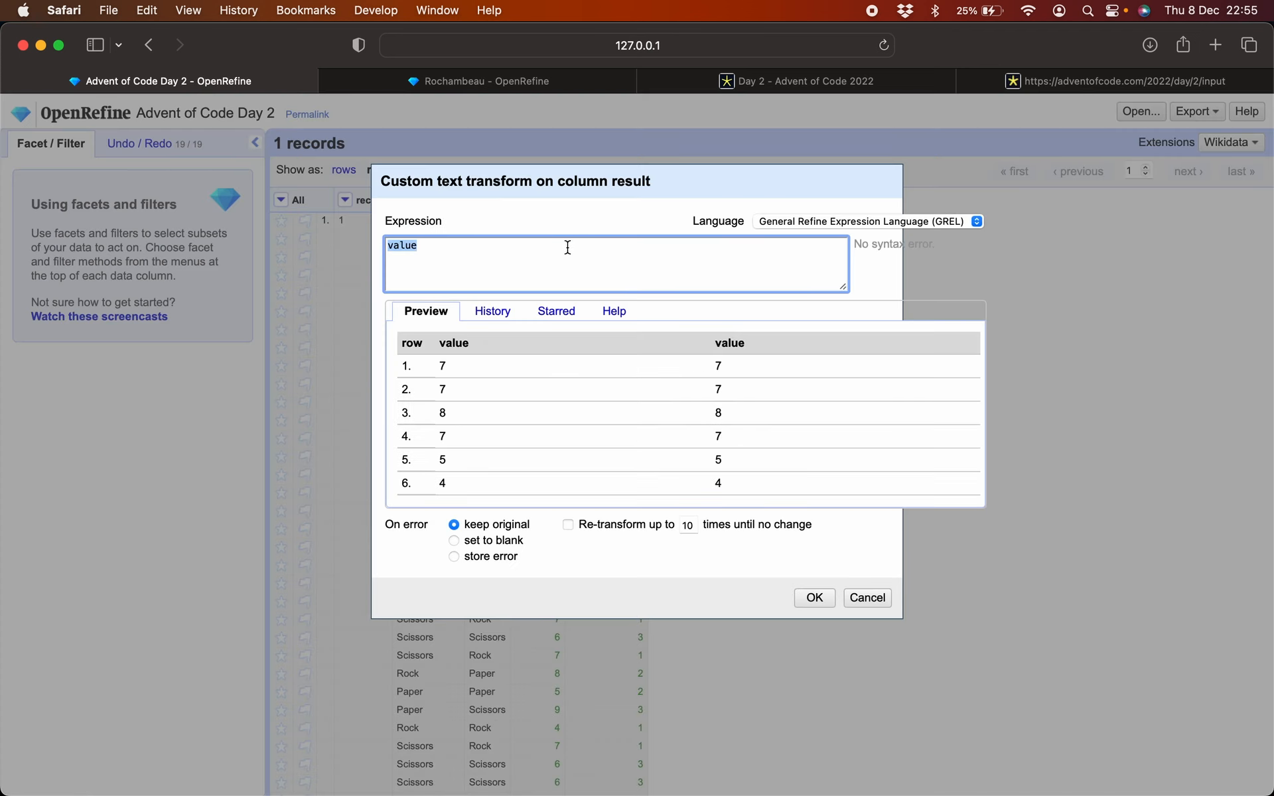
click(559, 252)
key(super+a)
text(row)
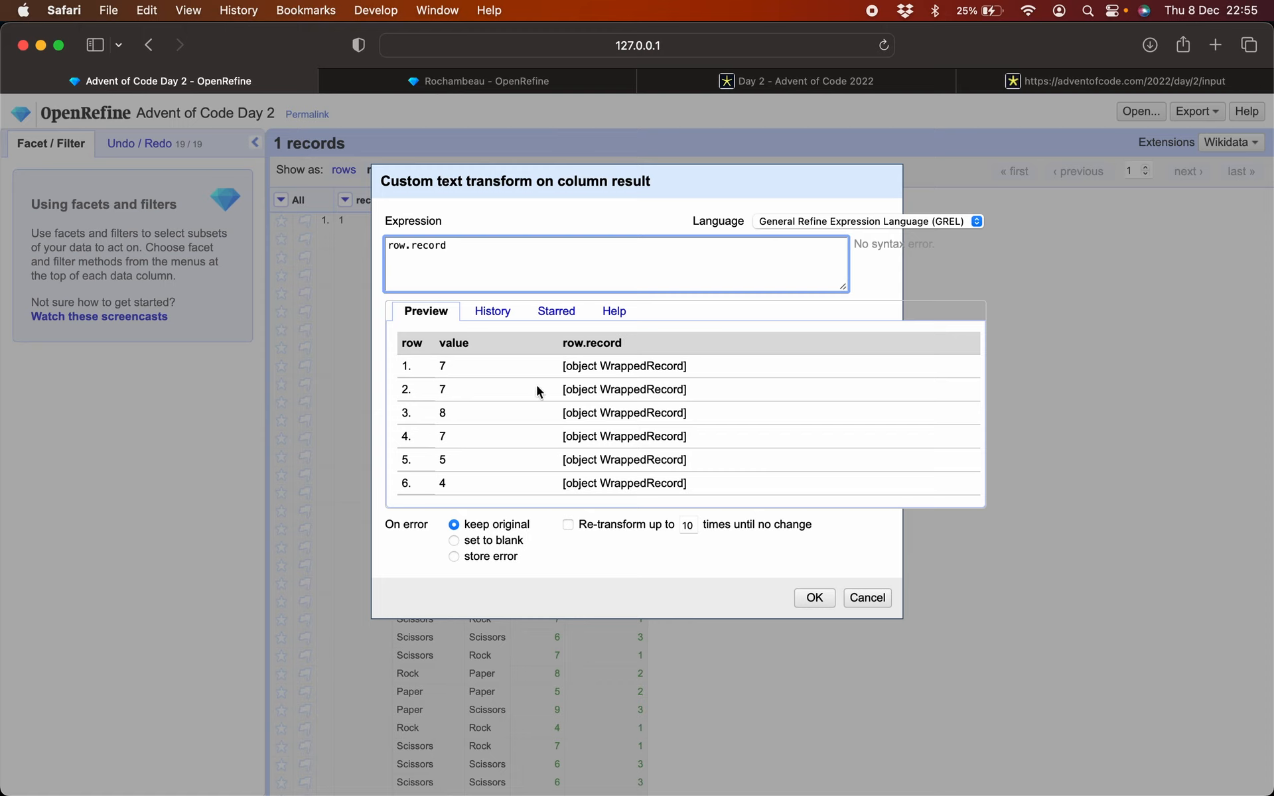
Step: Check the expression history and GREL help, and extend the expression to row.record.cells["result"].value
click(493, 316)
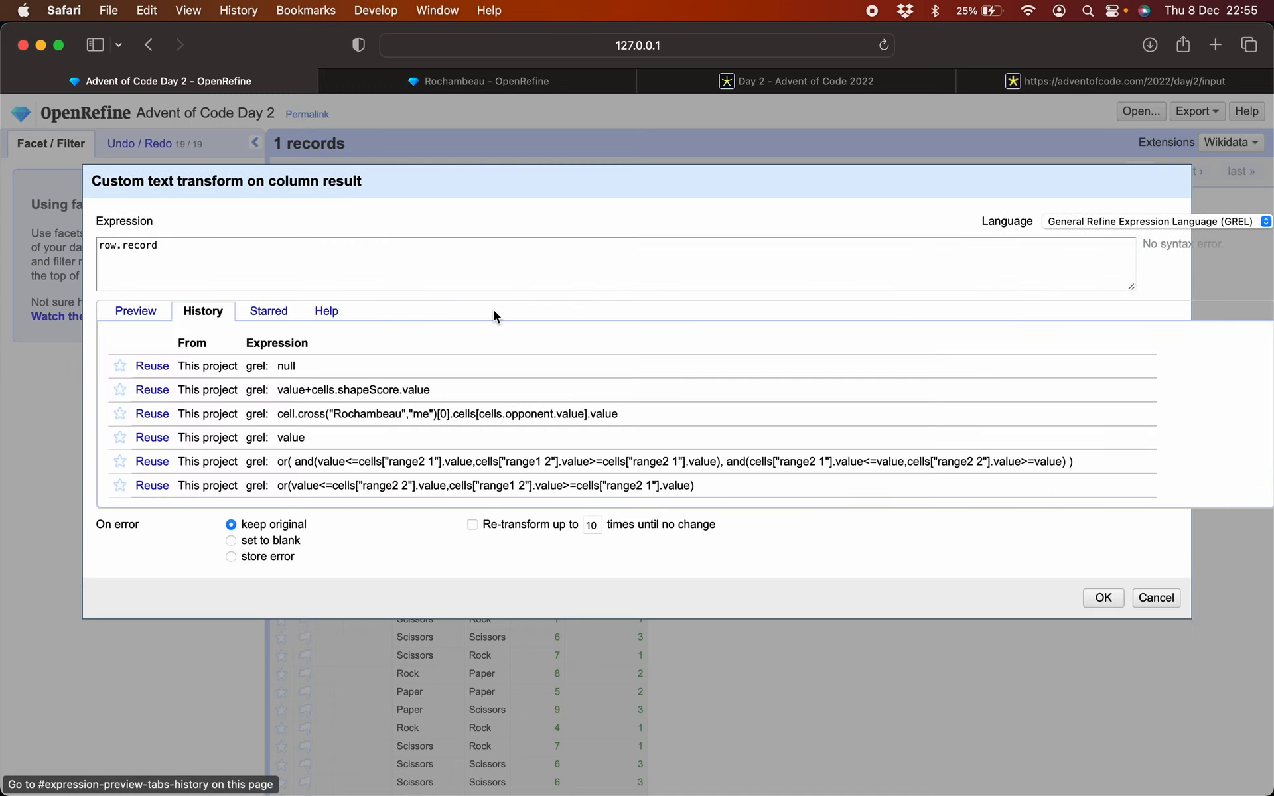
click(324, 308)
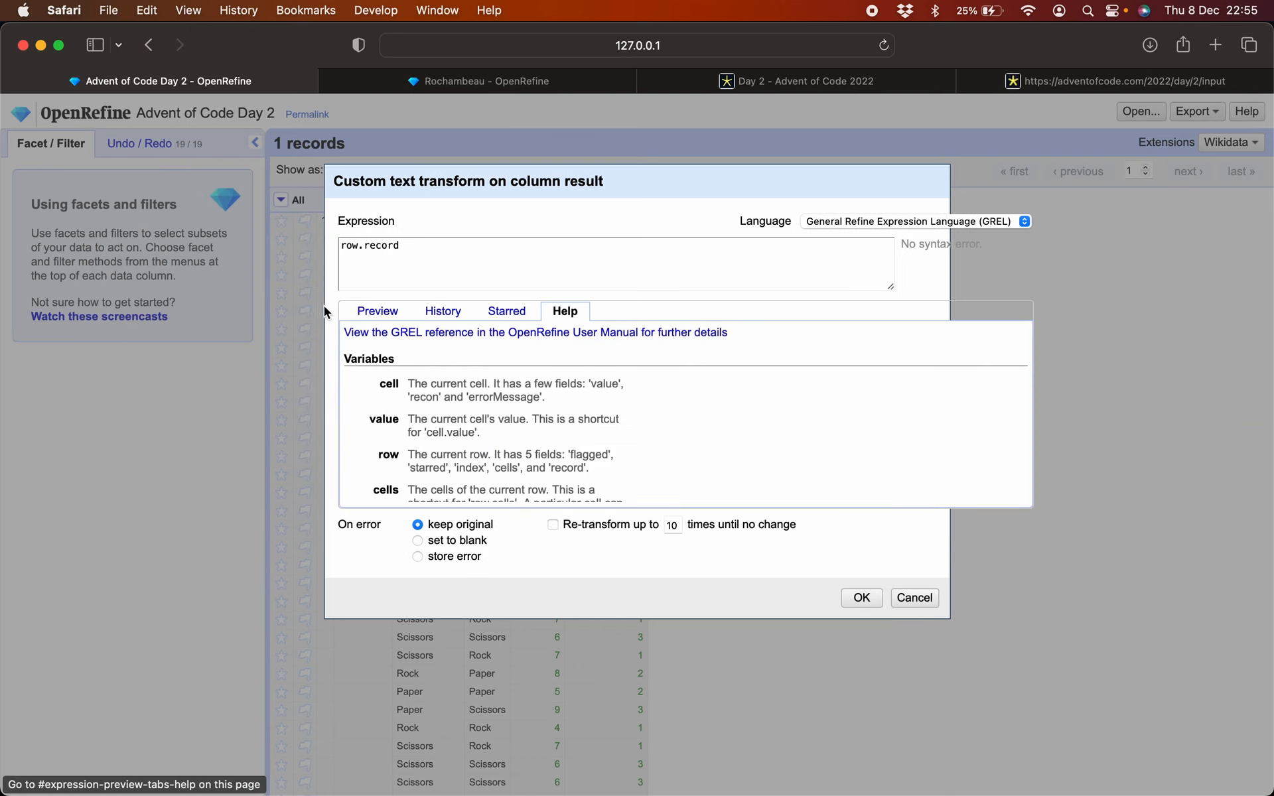
click(453, 245)
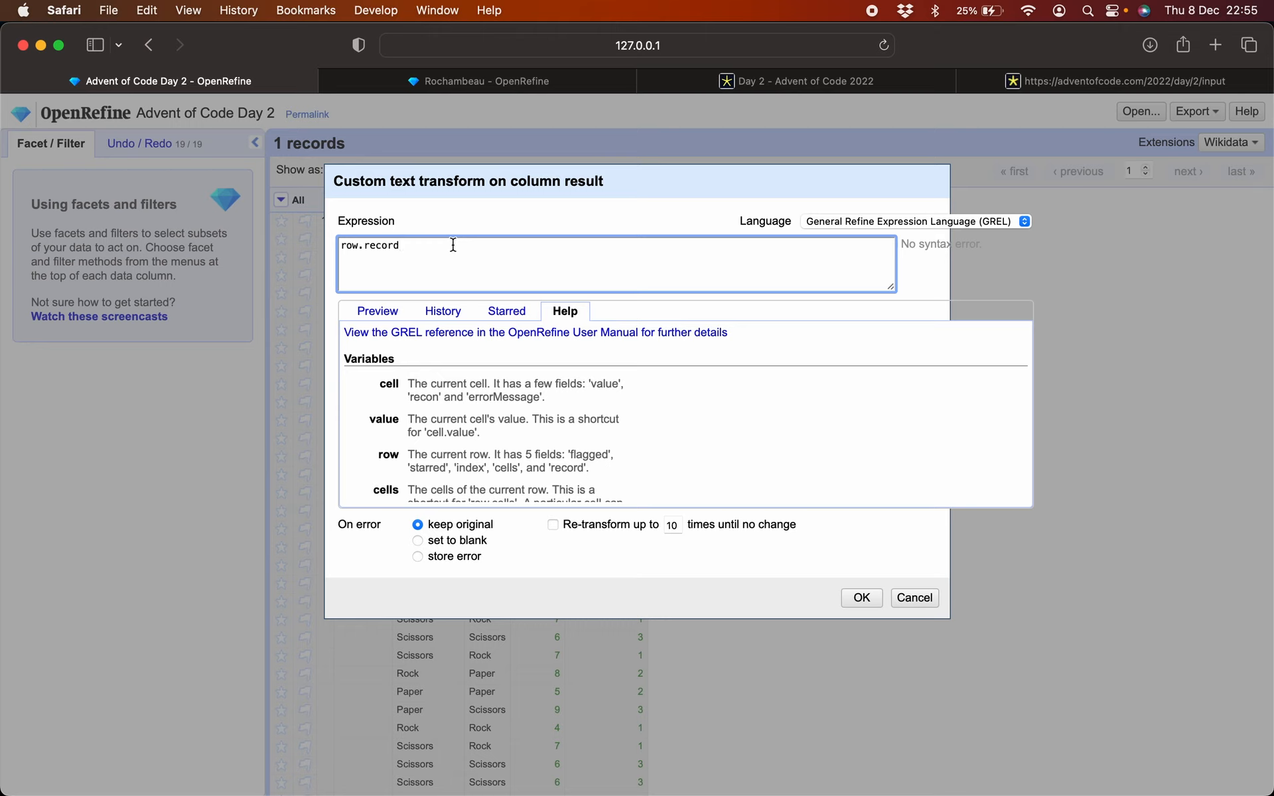
drag(462, 182, 463, 249)
click(444, 323)
text(cells[")
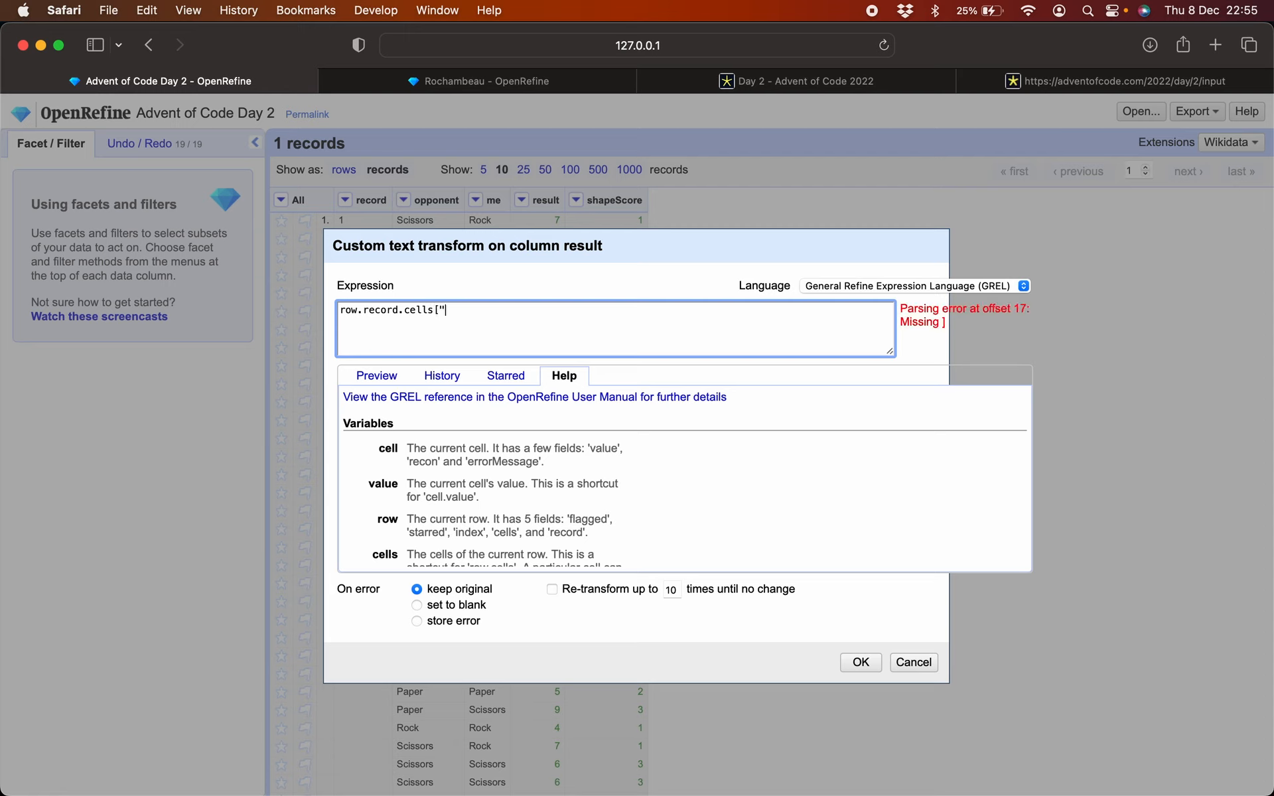
text(resul)
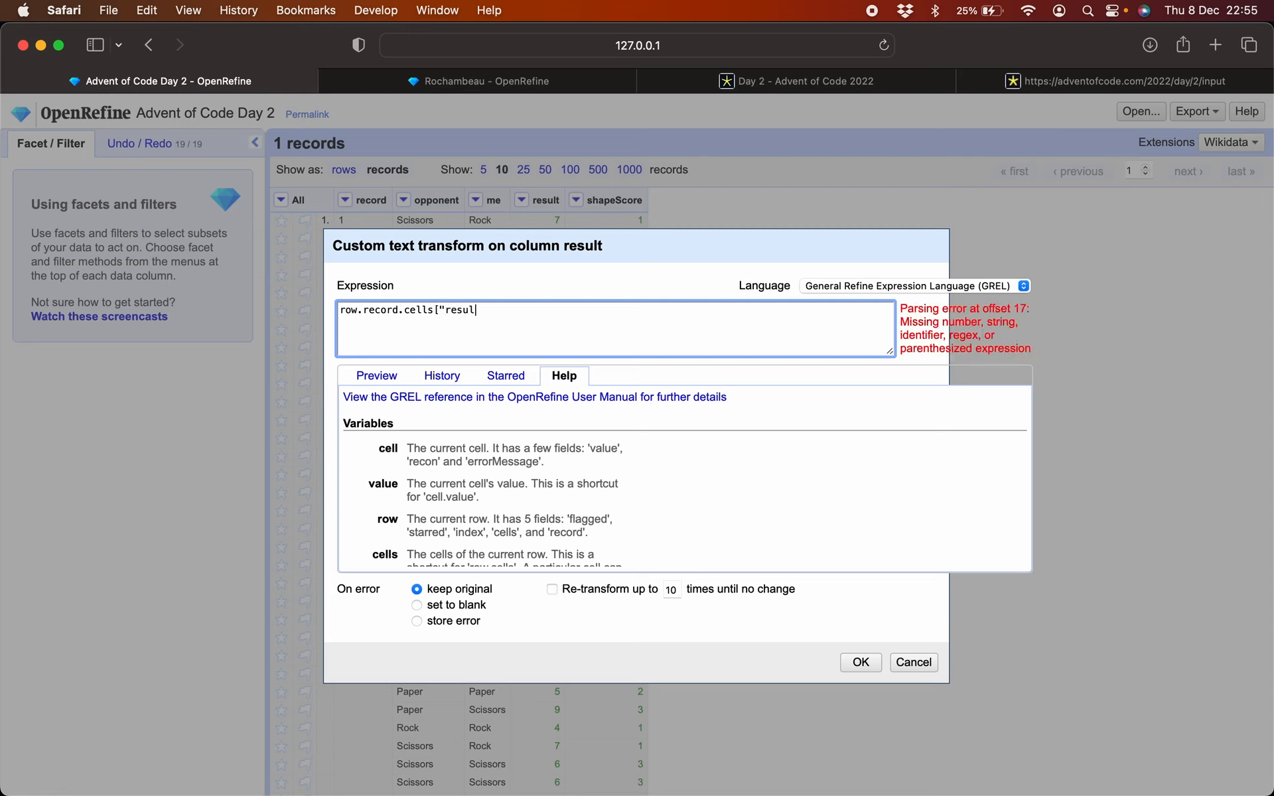
text(t"].value)
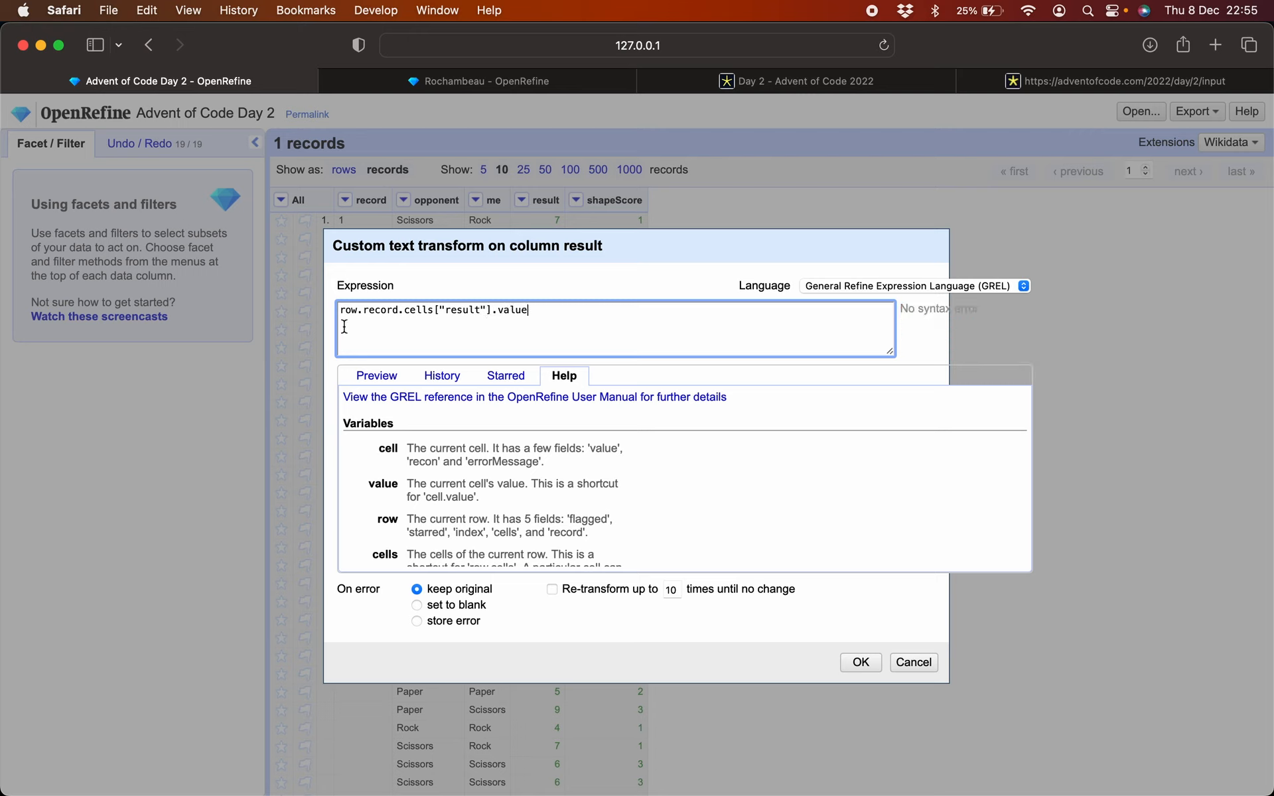
Step: Complete the expression as row.record.cells["result"].value.sum() and preview the summed score for the record
drag(338, 310, 537, 313)
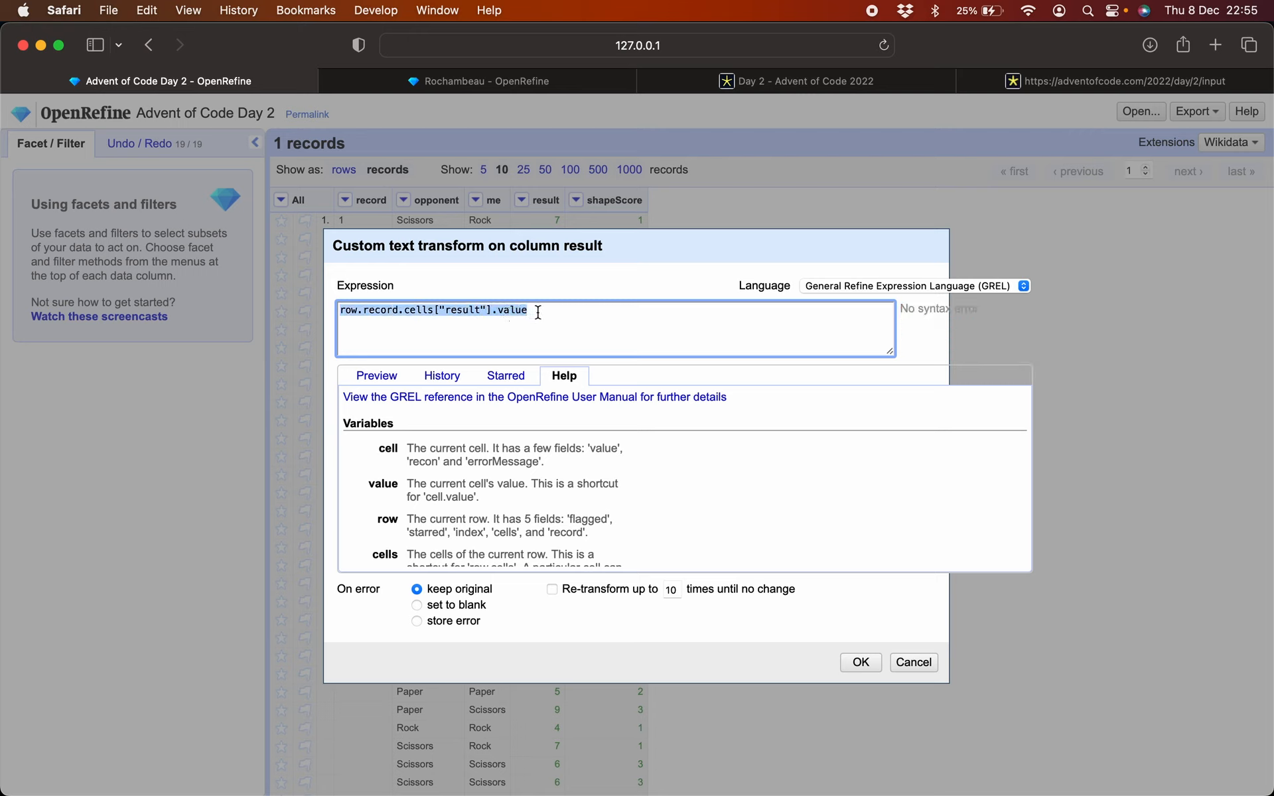
click(537, 312)
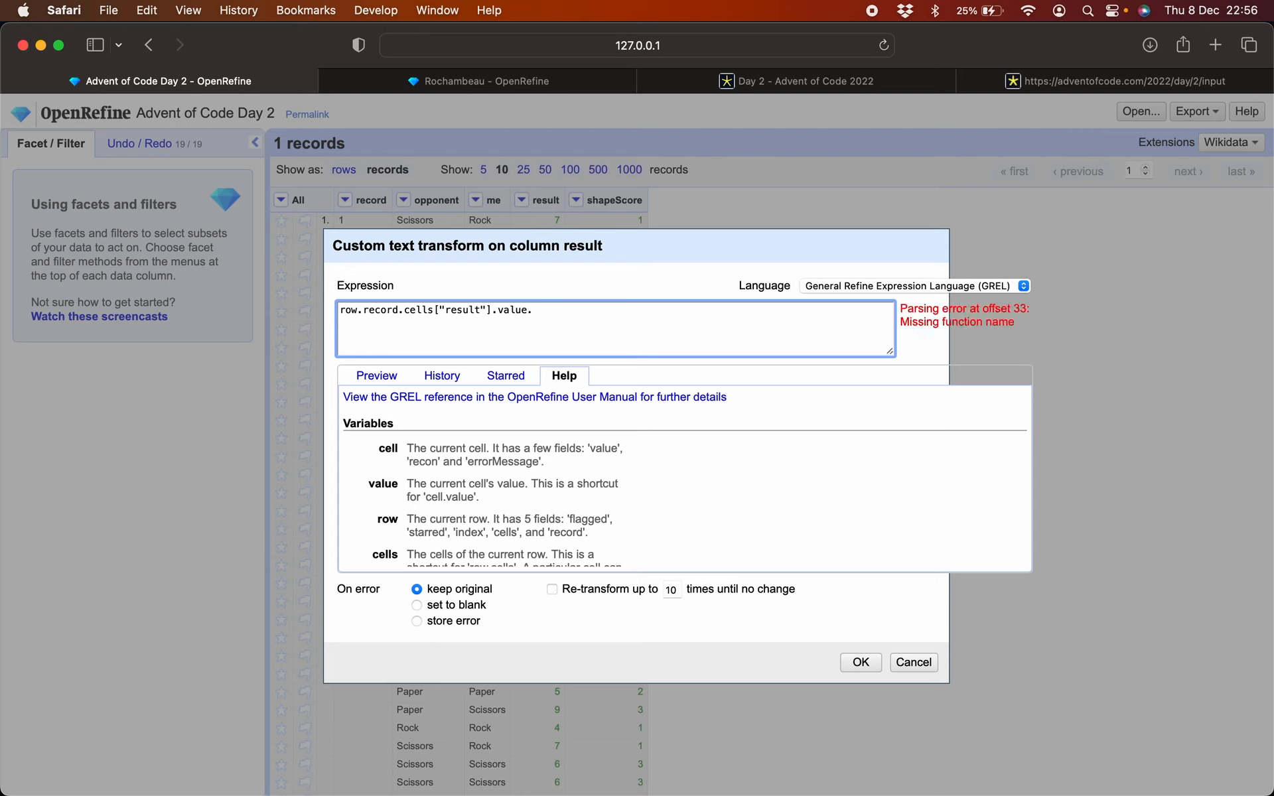
text())
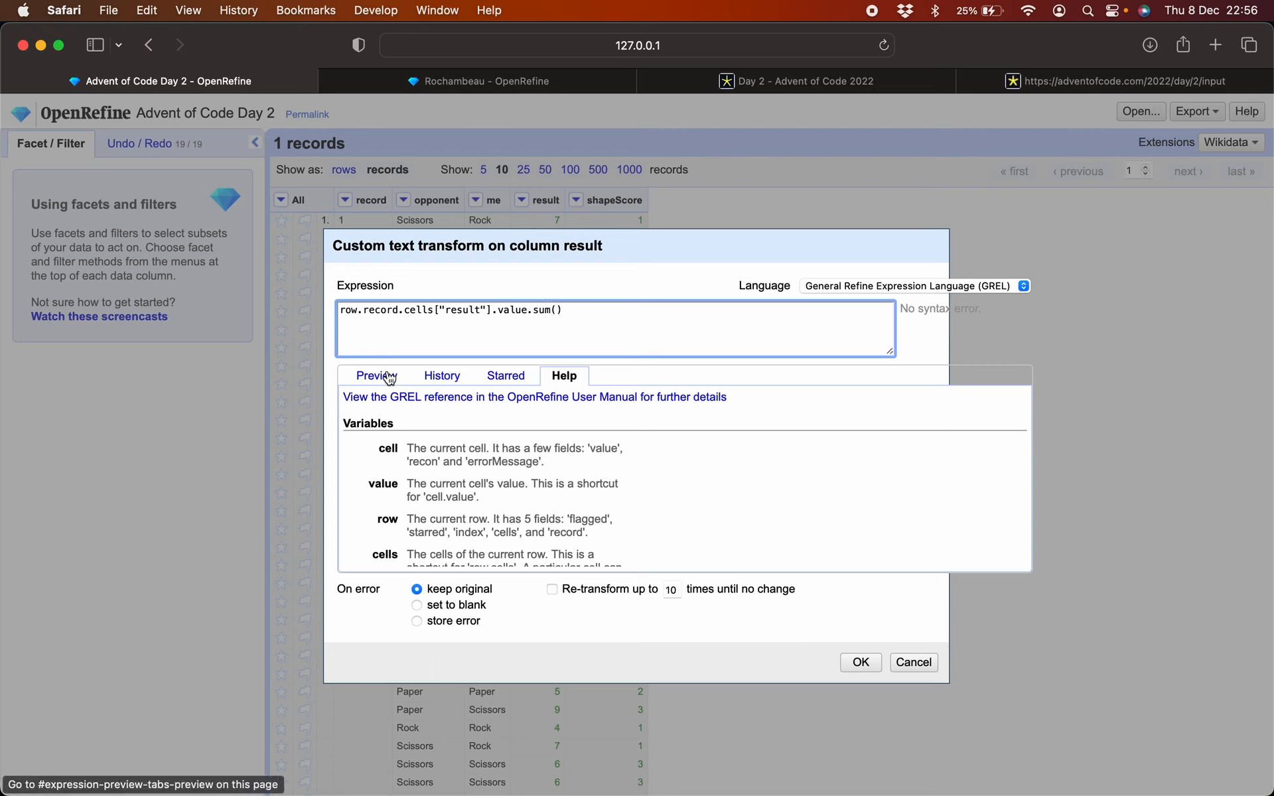
click(376, 376)
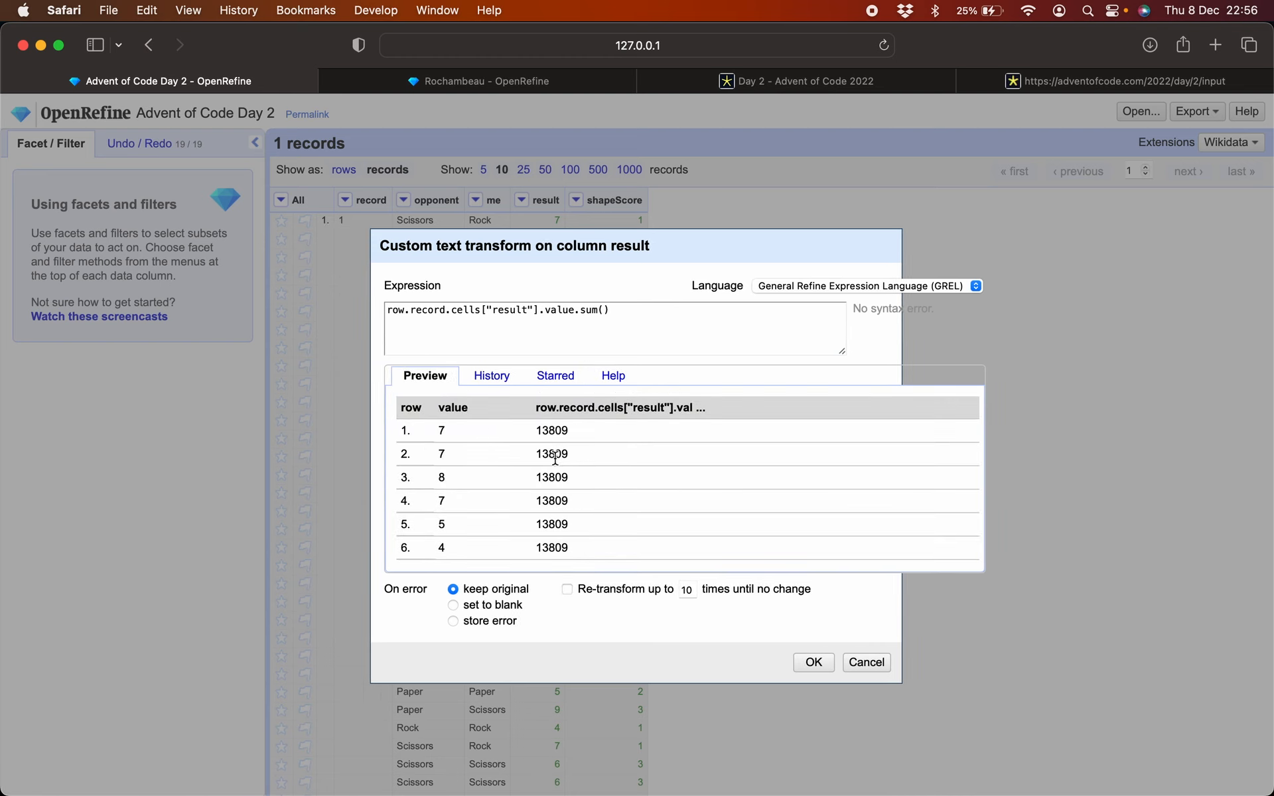
drag(537, 431, 571, 431)
Step: Compare the previewed total with the Part One answer on the Advent of Code Day 2 page, and cancel the transform in the OpenRefine project
click(766, 85)
scroll(622, 343, down, 3)
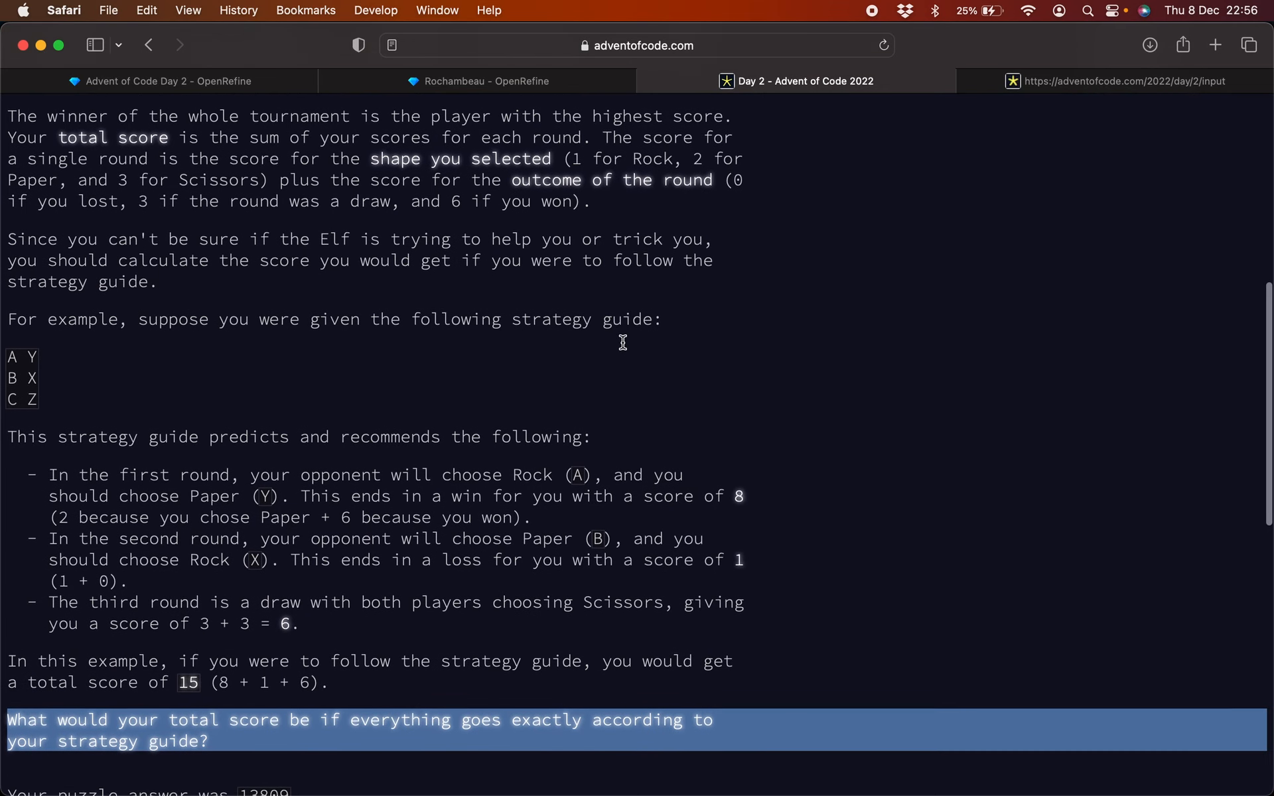
drag(8, 745, 273, 768)
scroll(294, 755, down, 1)
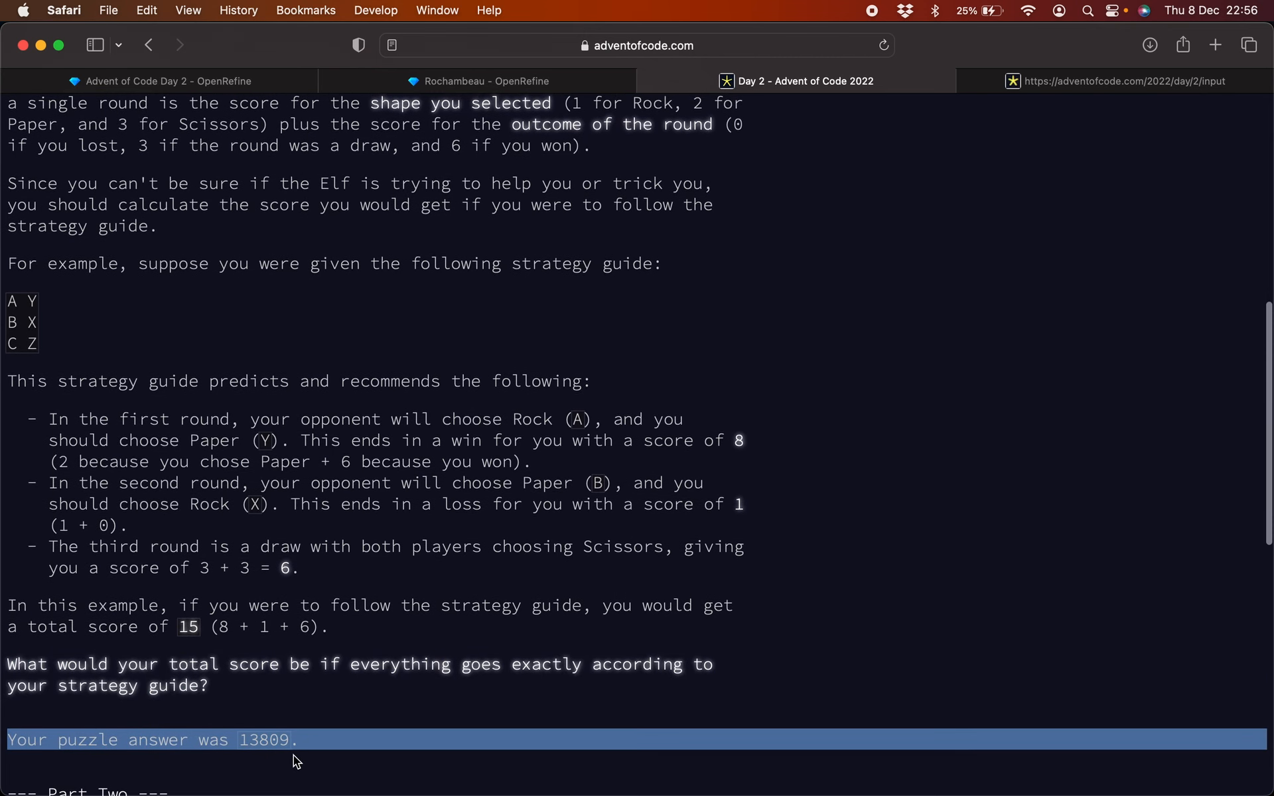
scroll(293, 755, down, 1)
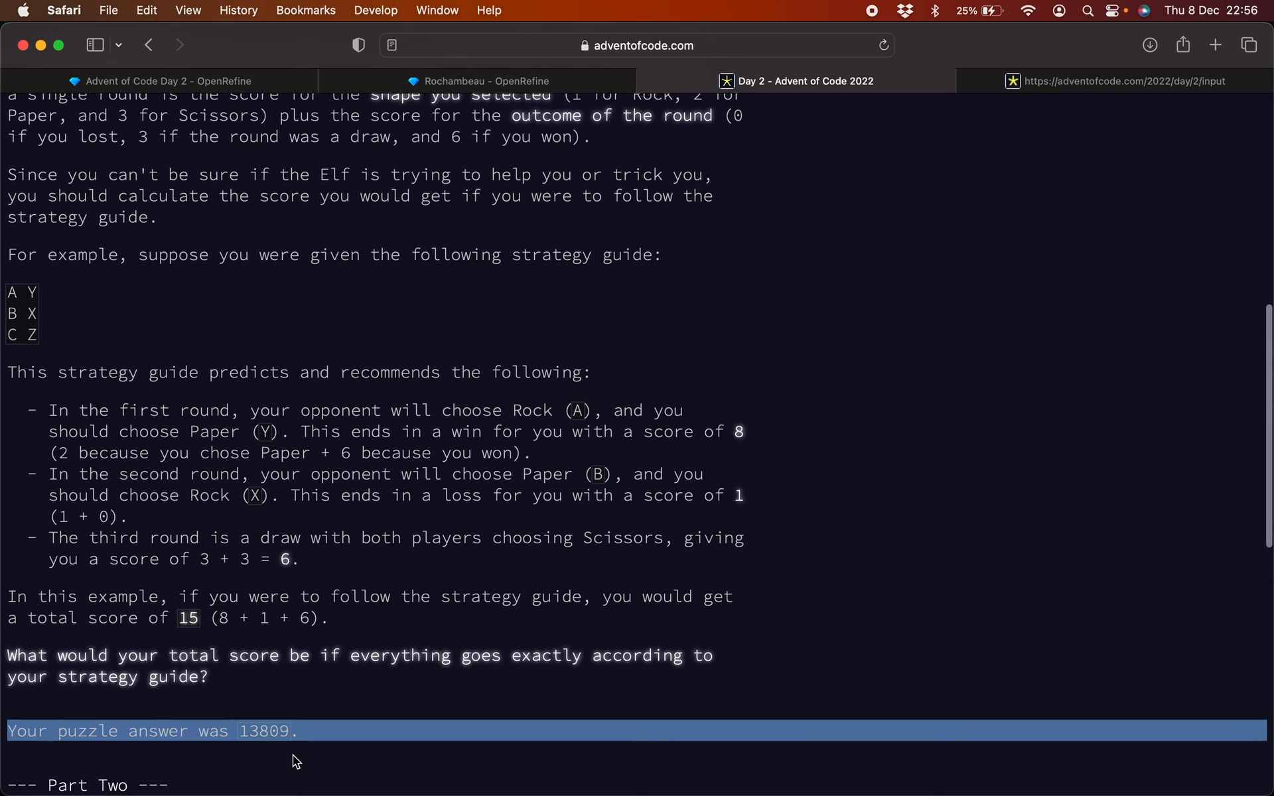
click(263, 734)
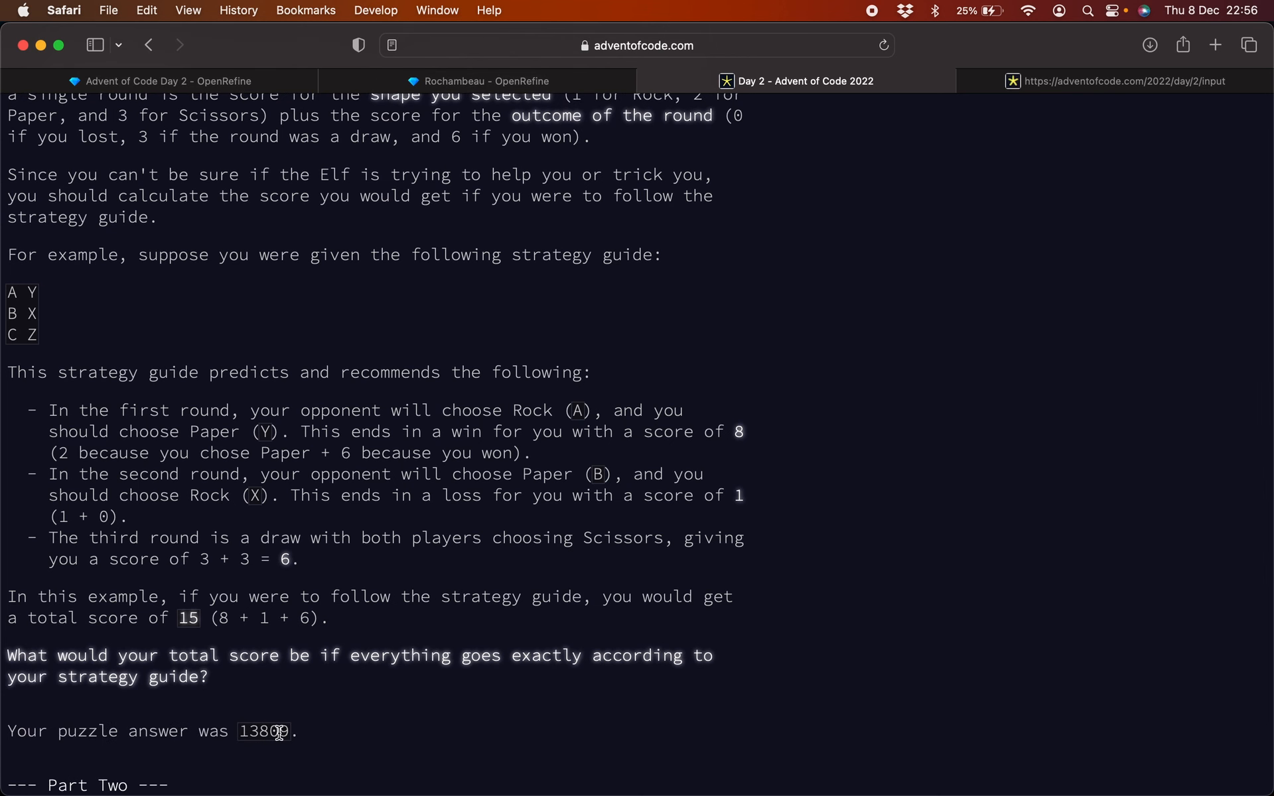
scroll(279, 733, down, 2)
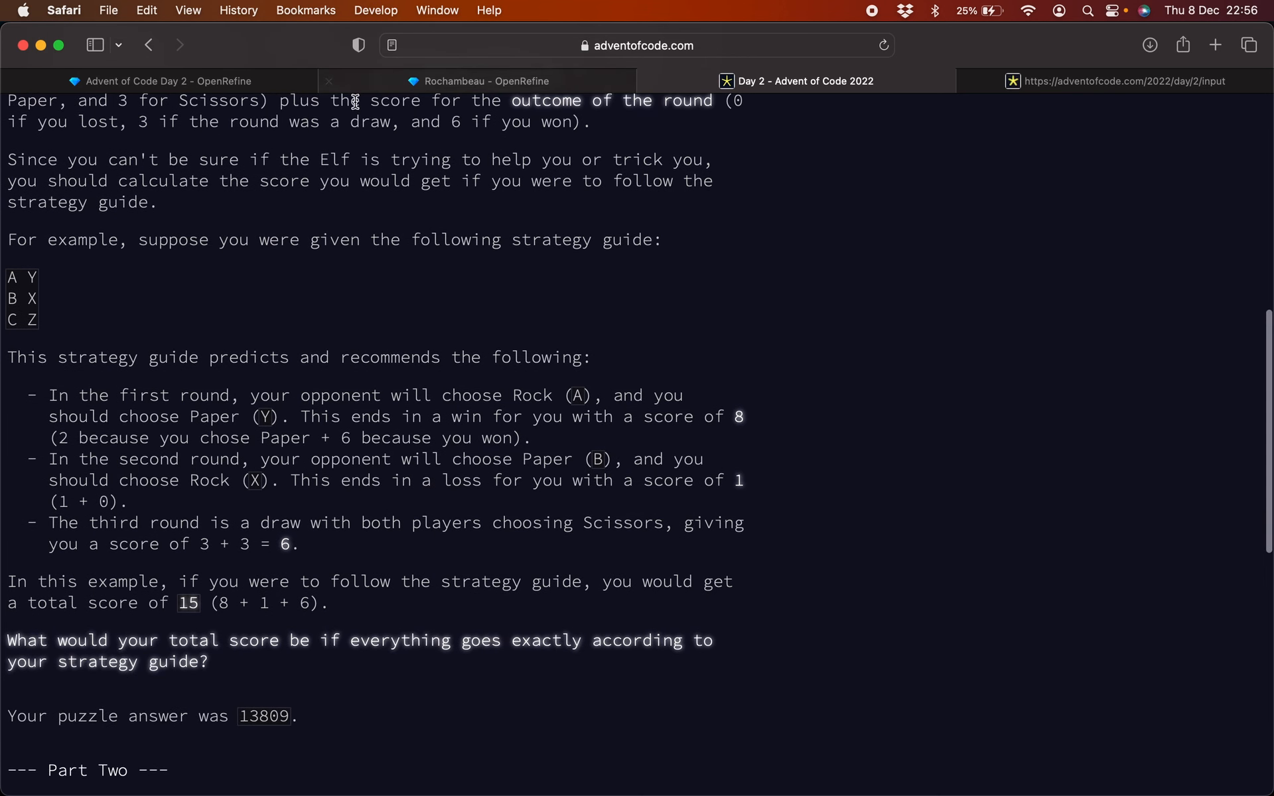
click(285, 83)
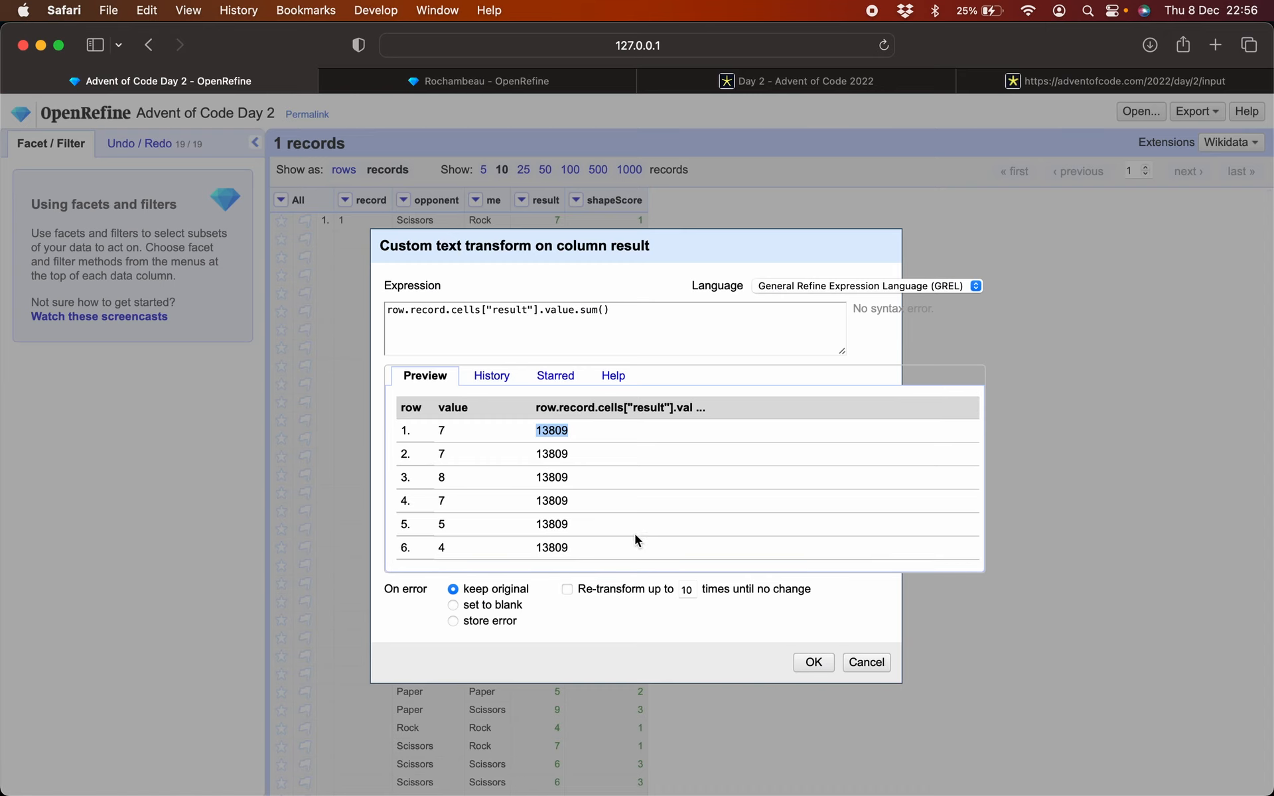
click(875, 665)
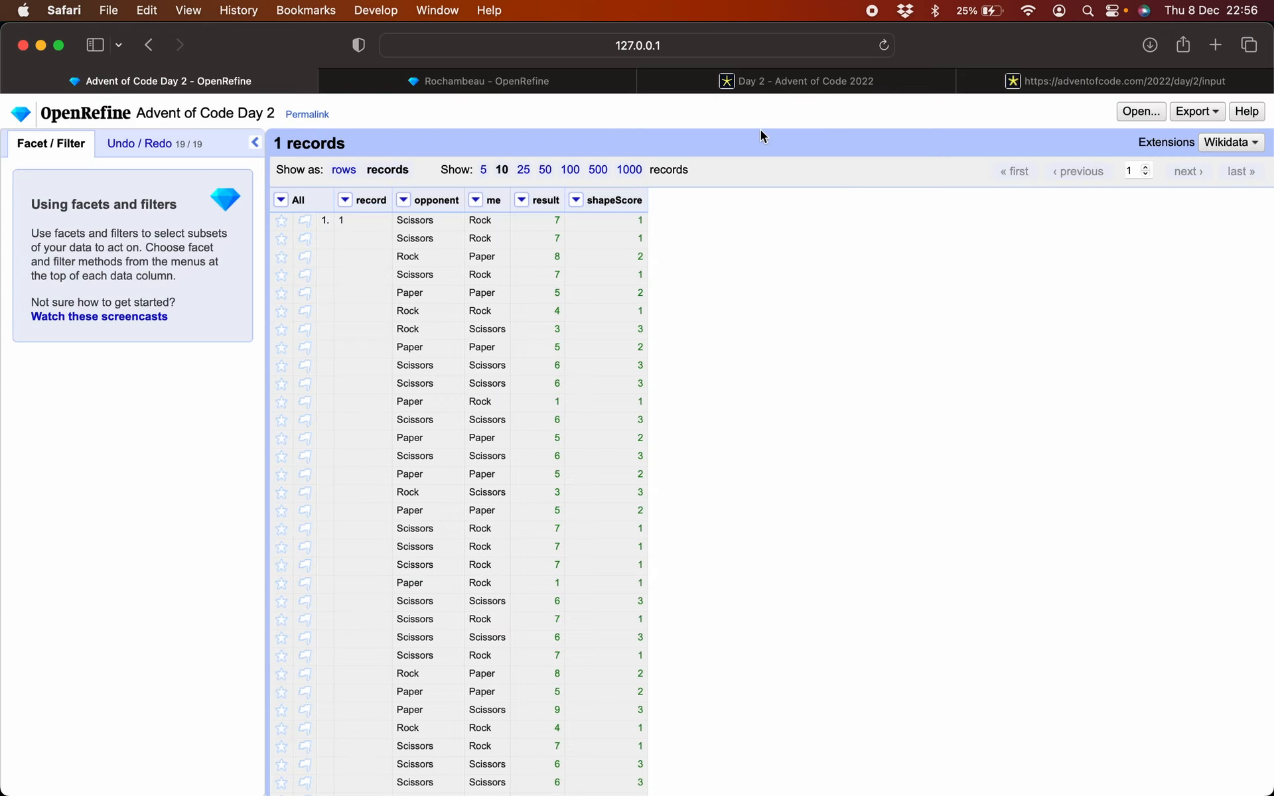
Step: Read the Part Two instructions on the Advent of Code page, covering the meanings of X, Y and Z and the final question
click(745, 82)
scroll(654, 402, down, 2)
scroll(653, 402, down, 5)
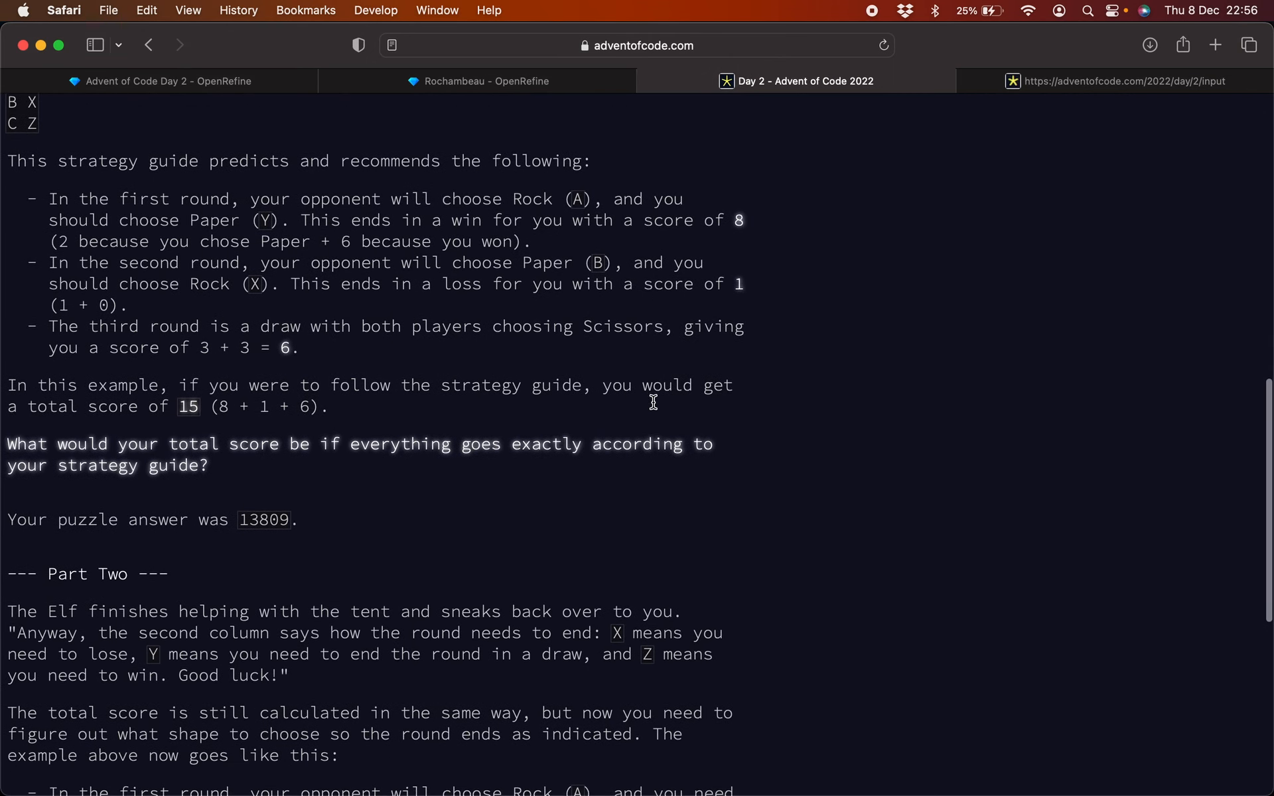
scroll(653, 400, down, 2)
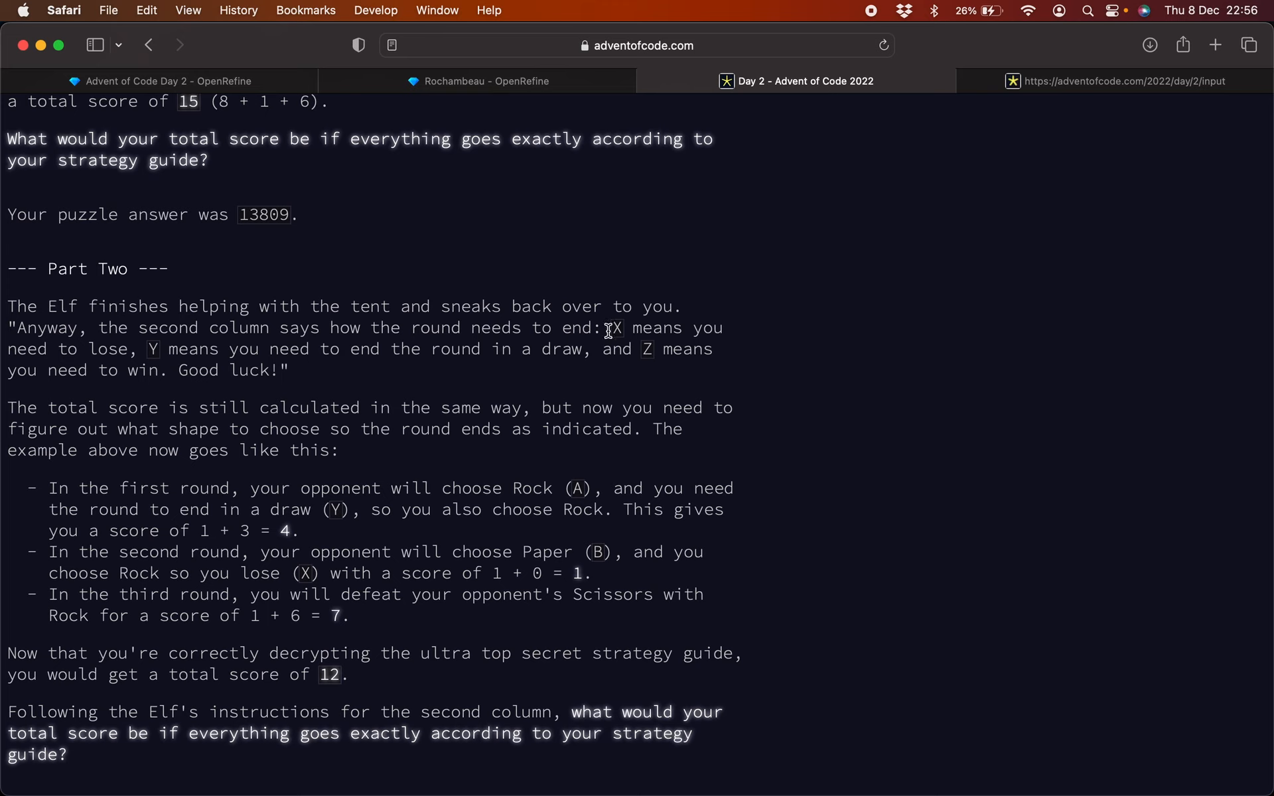
mouse_move(608, 327)
mouse_down()
mouse_move(611, 340)
mouse_move(612, 328)
mouse_move(222, 370)
mouse_move(133, 347)
mouse_move(498, 306)
mouse_move(602, 332)
mouse_up()
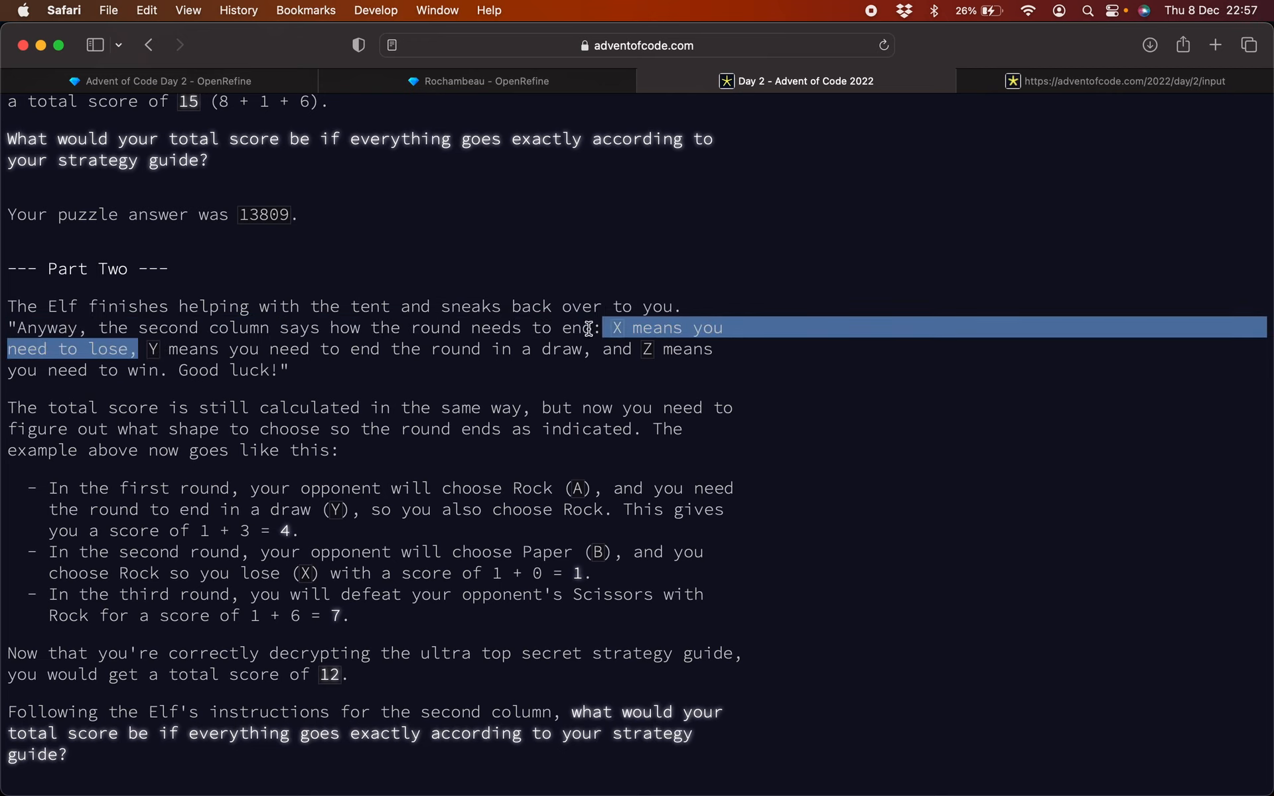
drag(151, 348, 421, 350)
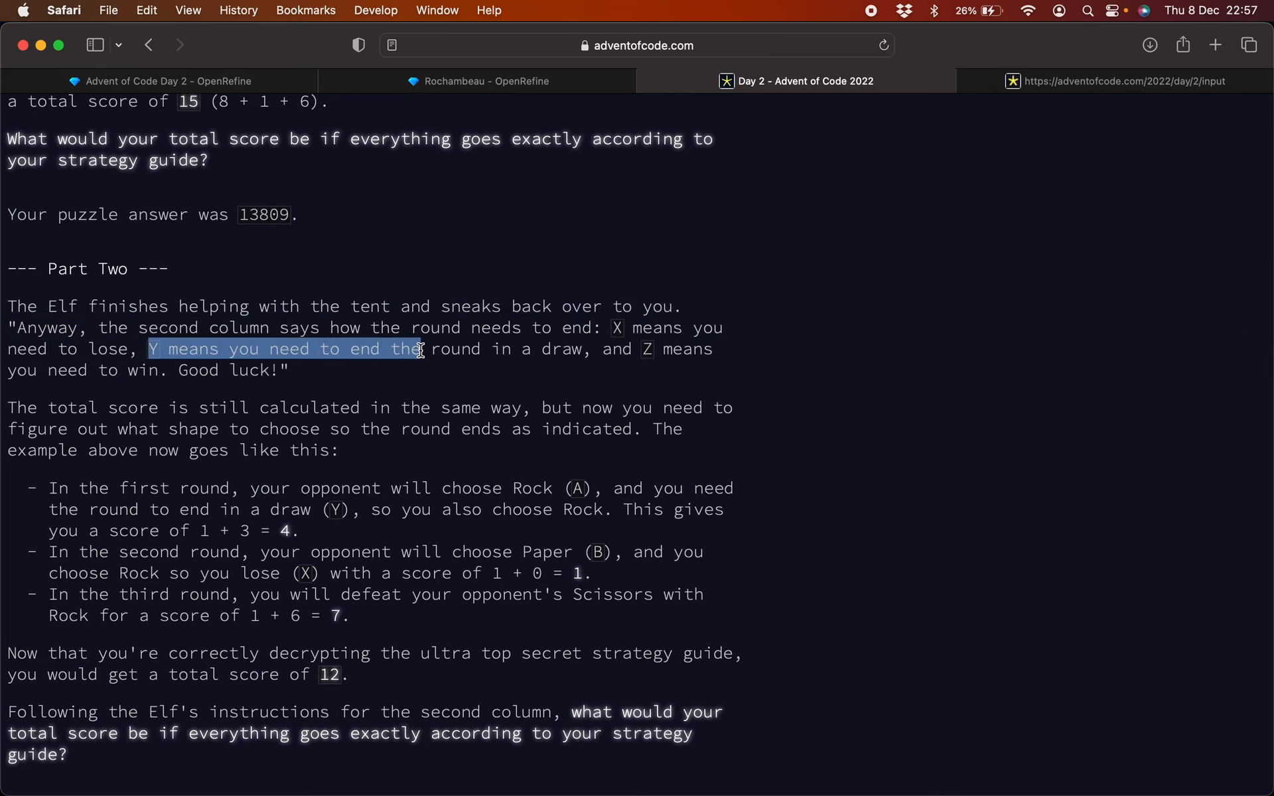
drag(643, 350, 707, 350)
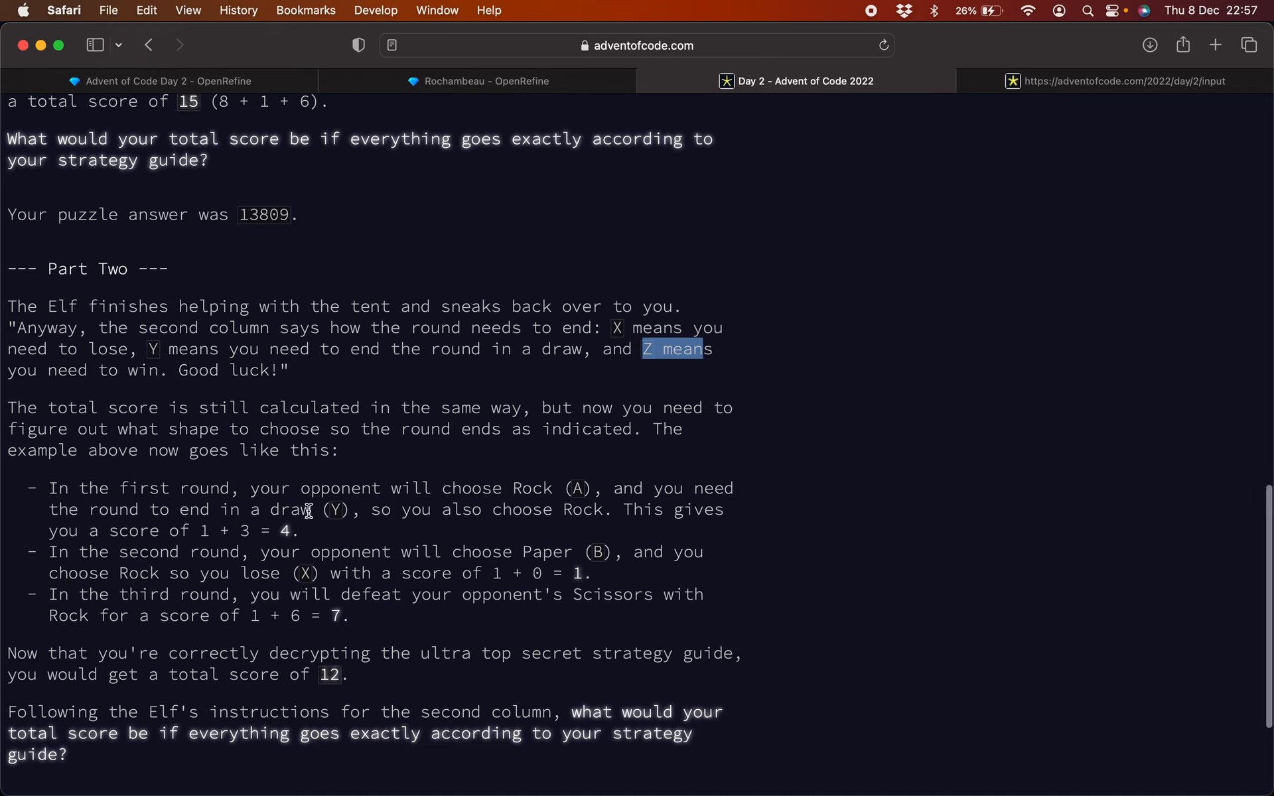
click(91, 759)
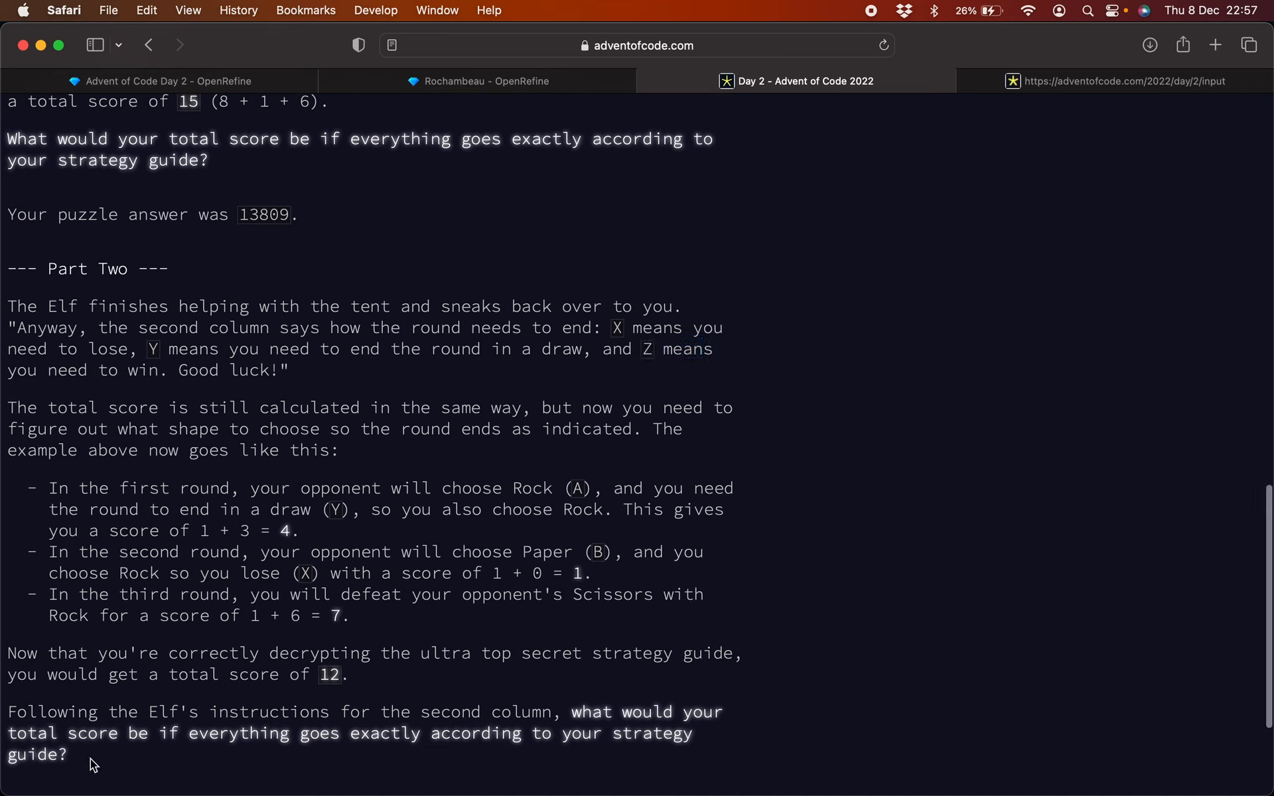
drag(91, 759, 28, 720)
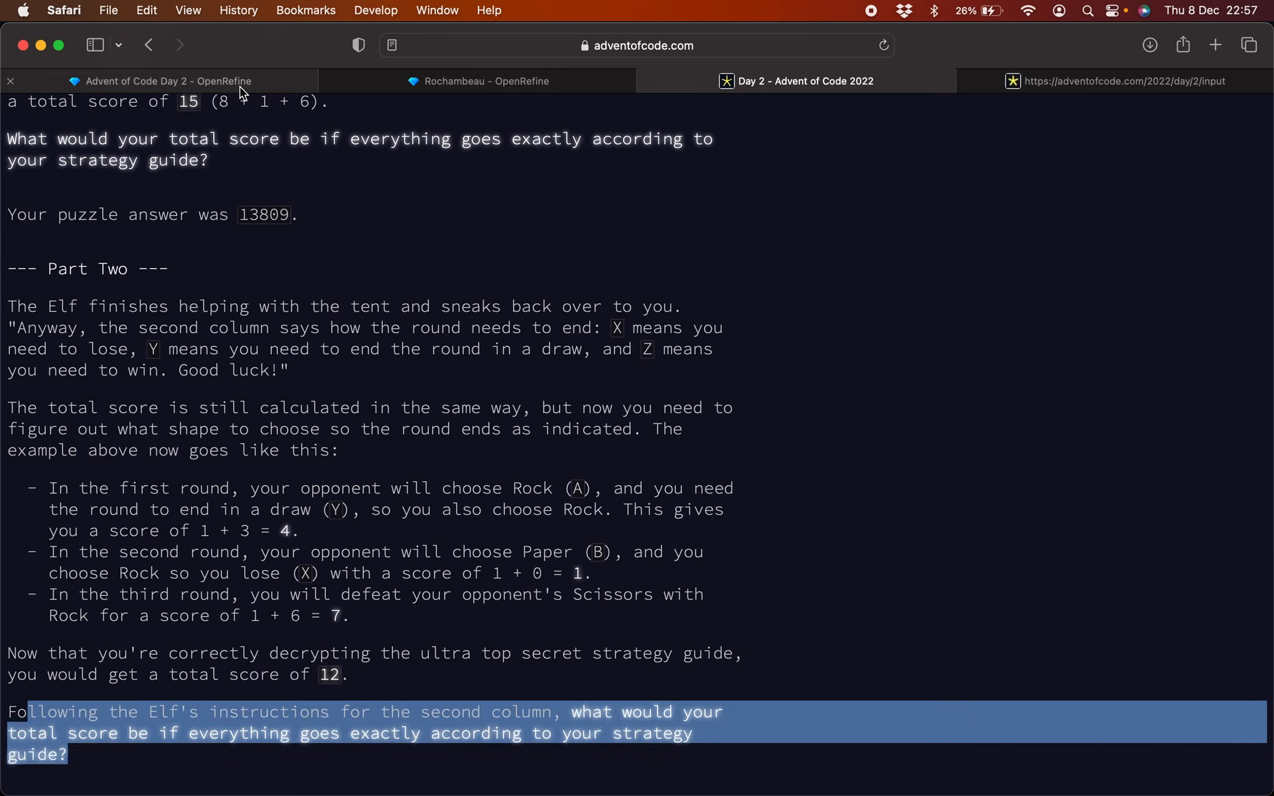
Step: Return to the Day 2 project and roll its history back to step 4, the mass edit of 792 cells in column me
click(261, 81)
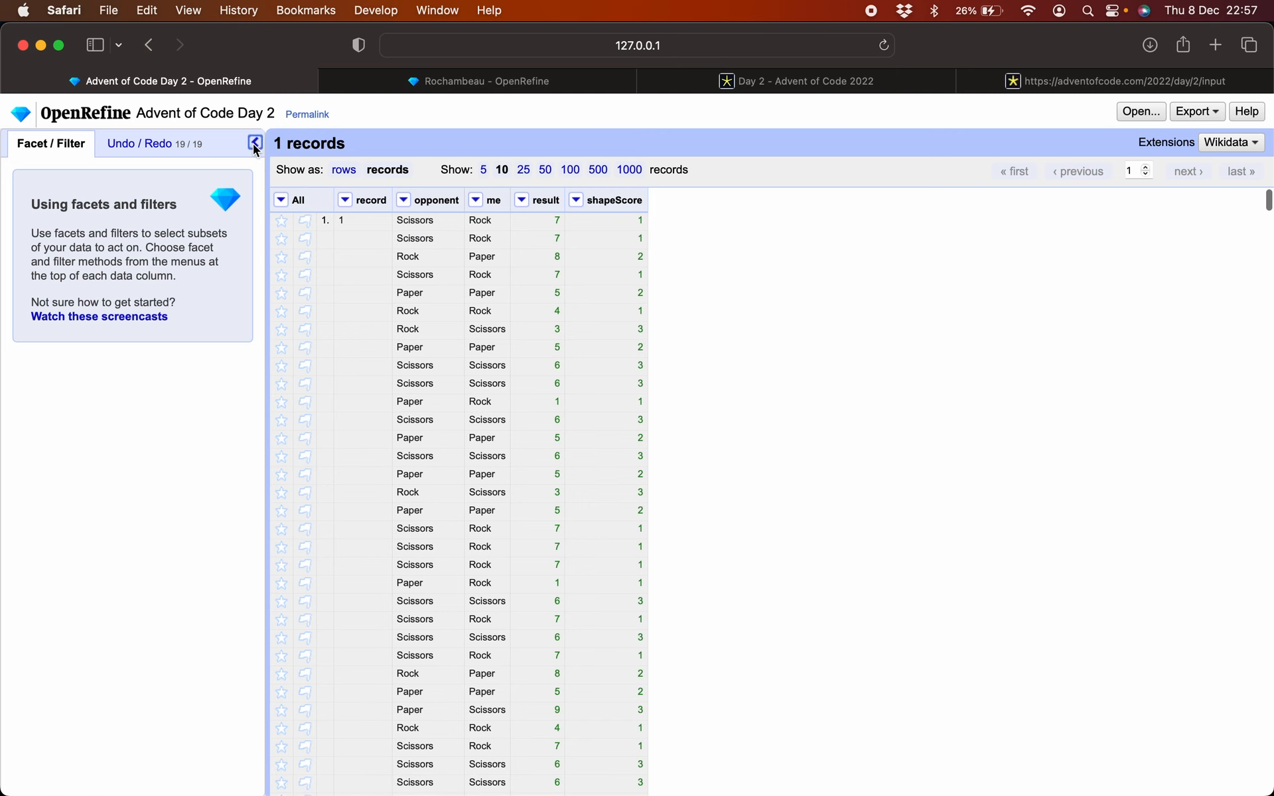
click(166, 144)
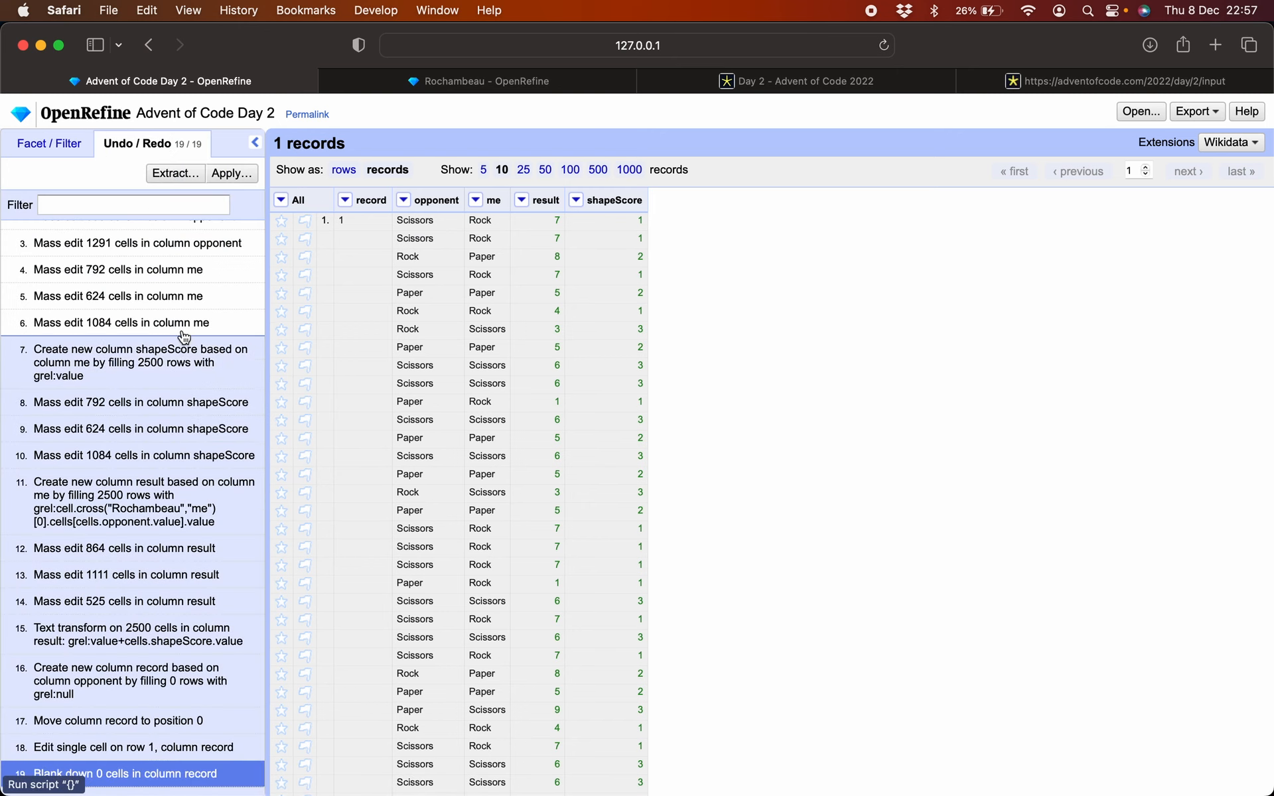
scroll(185, 337, up, 3)
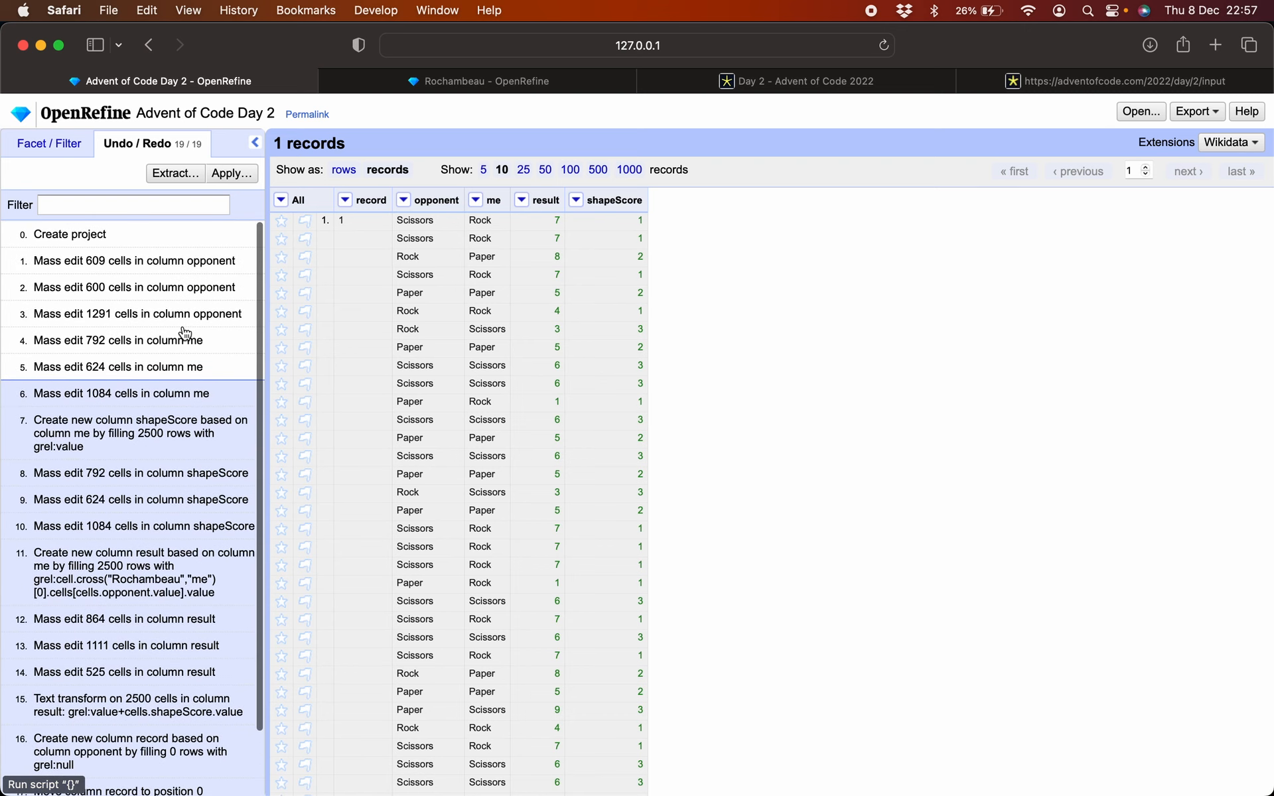
click(174, 316)
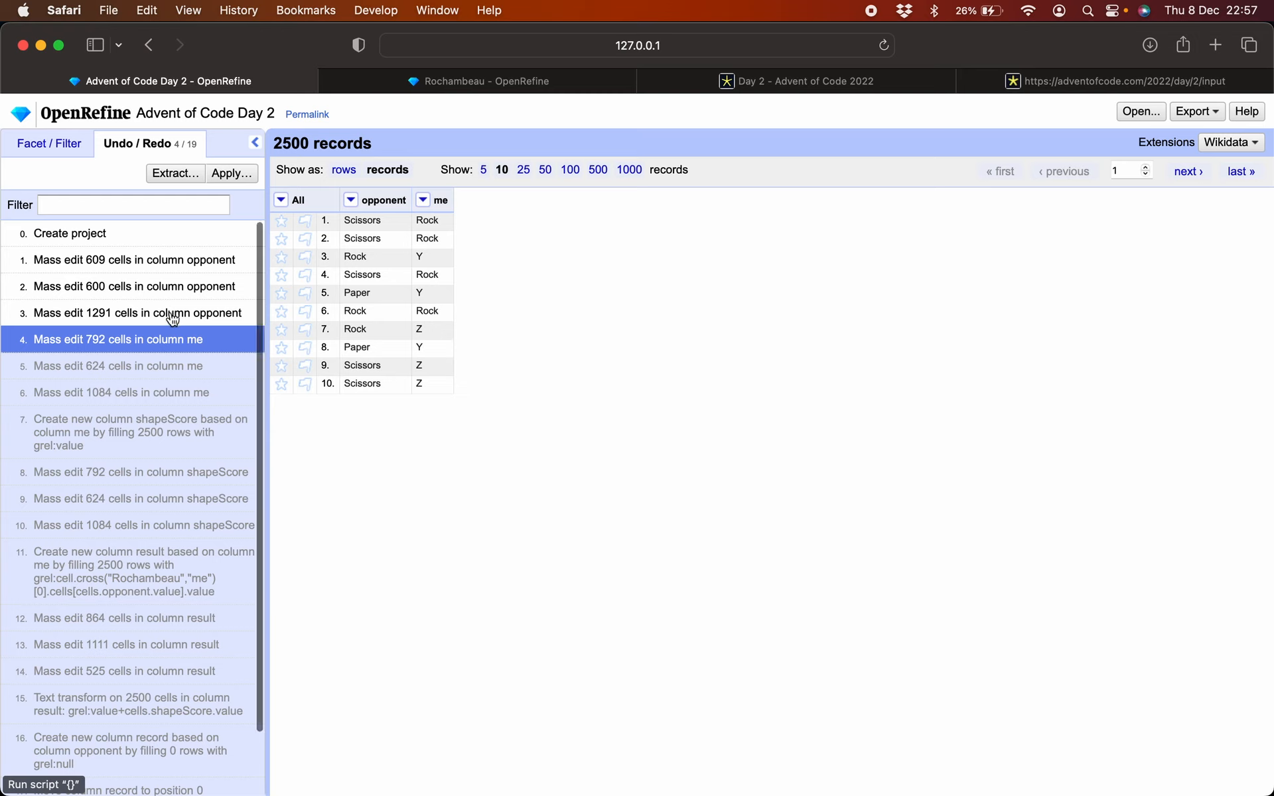
Step: Roll the history back to step 3, the mass edit of 1291 cells in column opponent, and rename column me to desiredOutcome
click(172, 317)
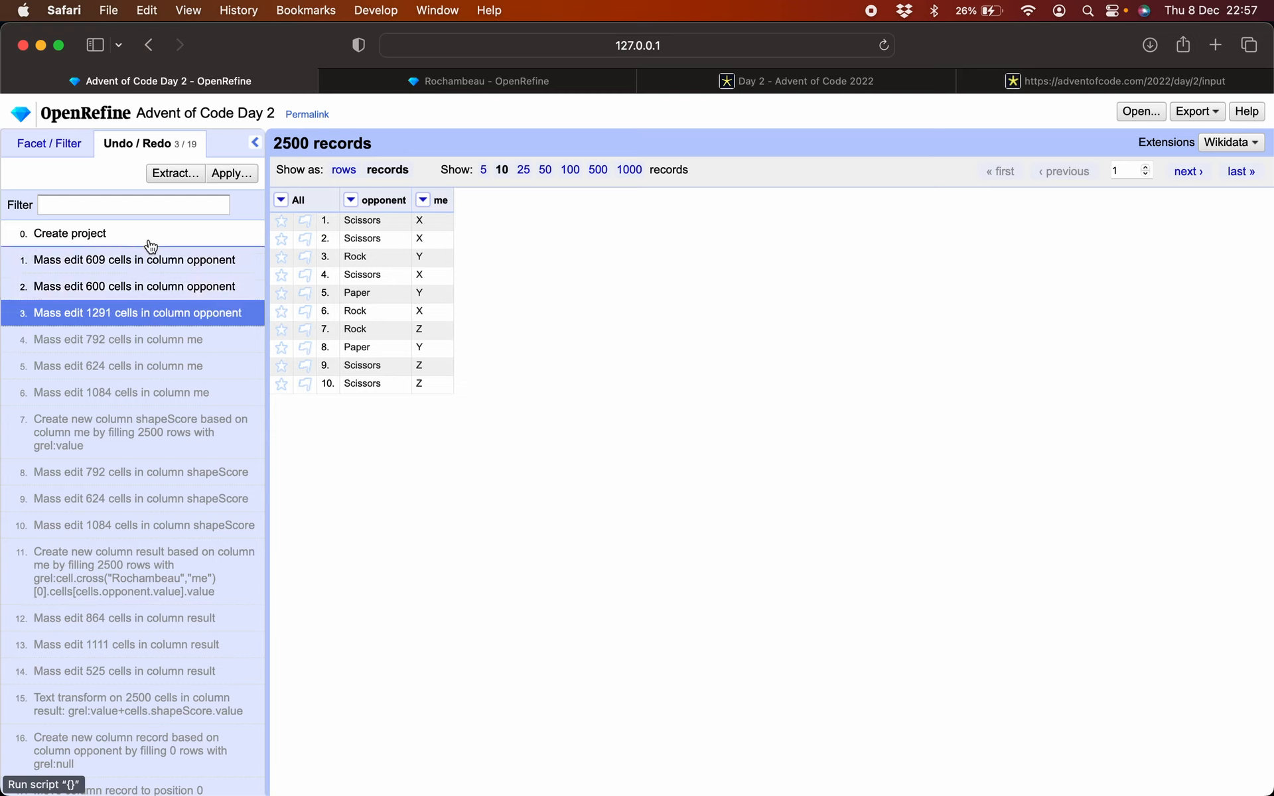
click(66, 152)
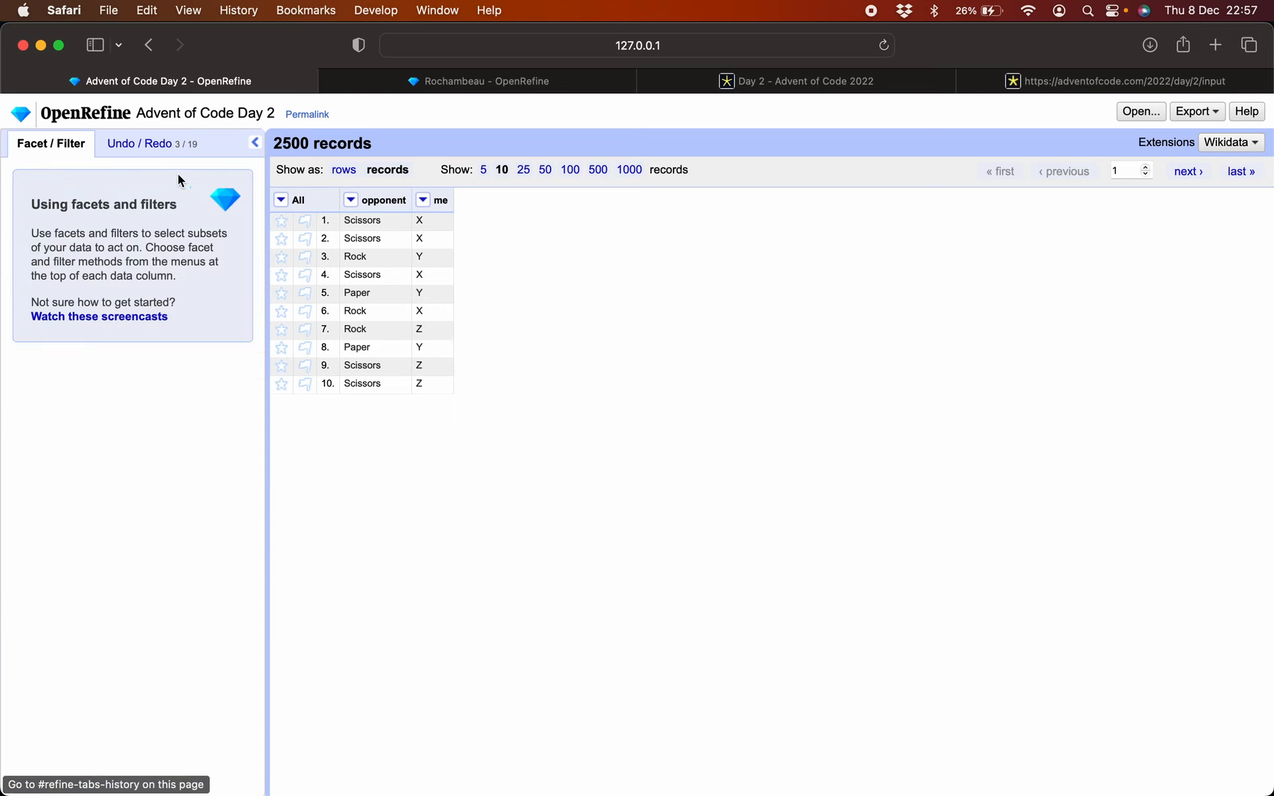
click(422, 199)
mouse_move(445, 290)
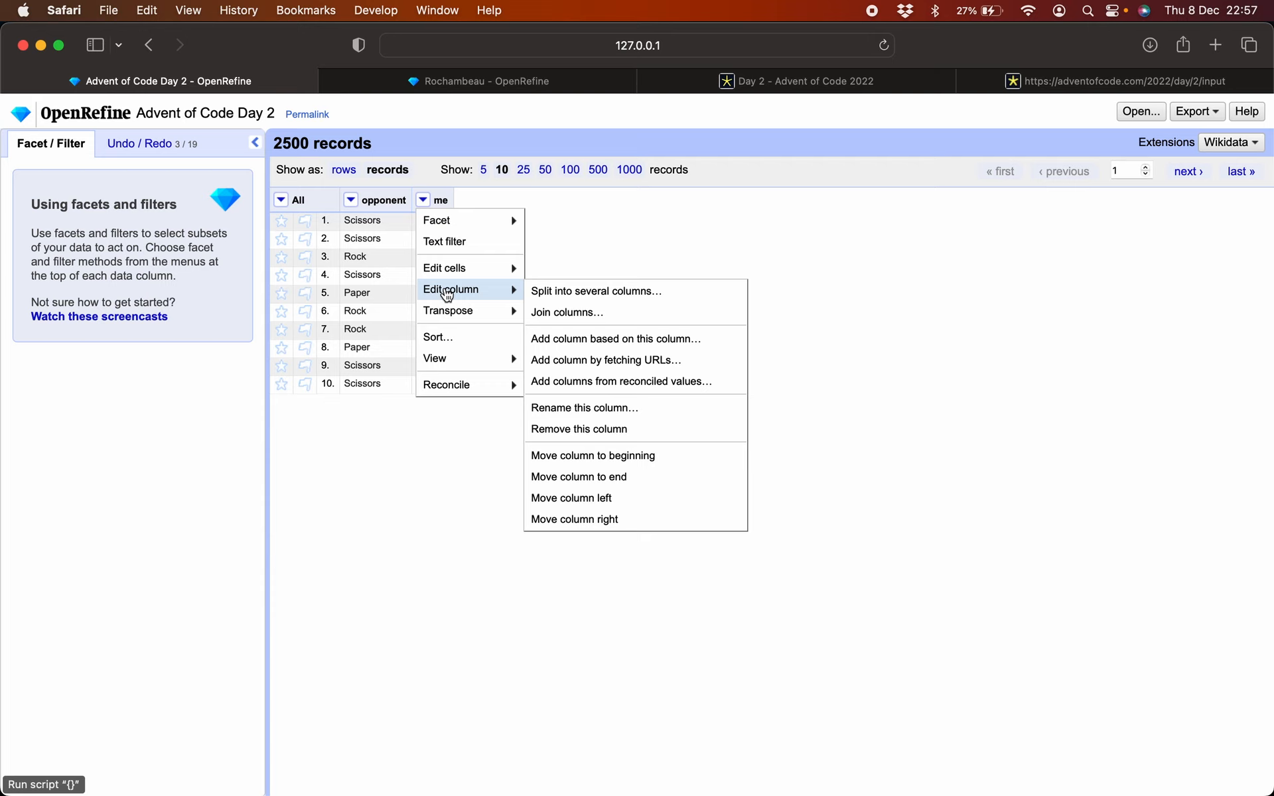
click(568, 410)
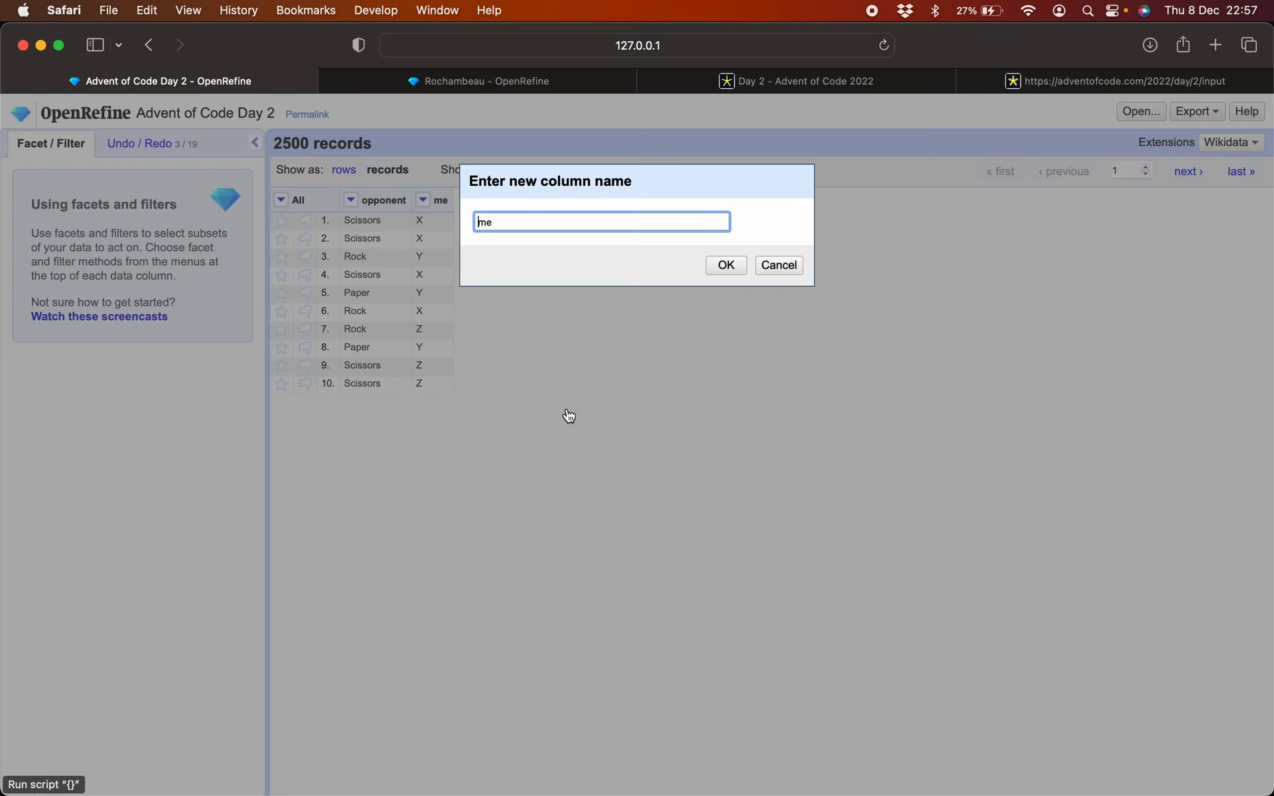
double_click(546, 221)
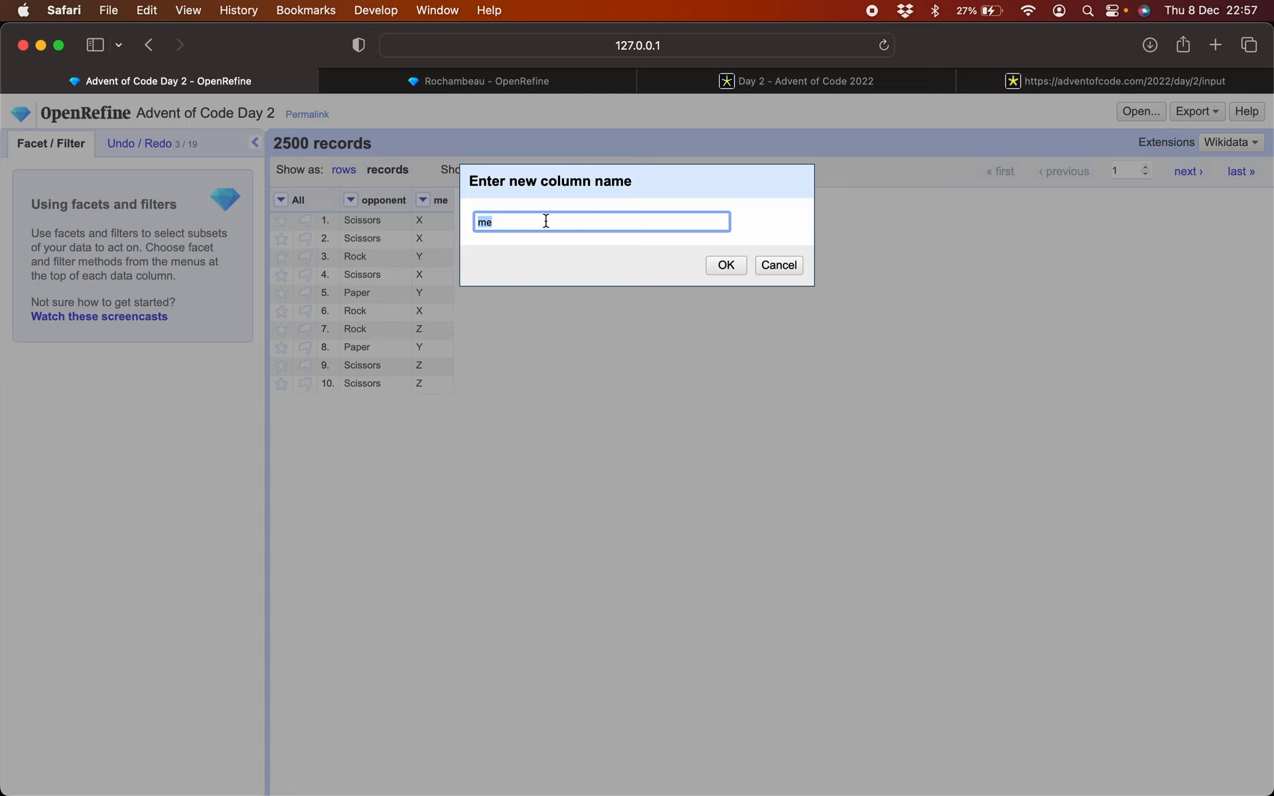
text(des)
key(BackSpace)
key(BackSpace)
key(super+a)
key(Right)
text(Outcome)
click(732, 265)
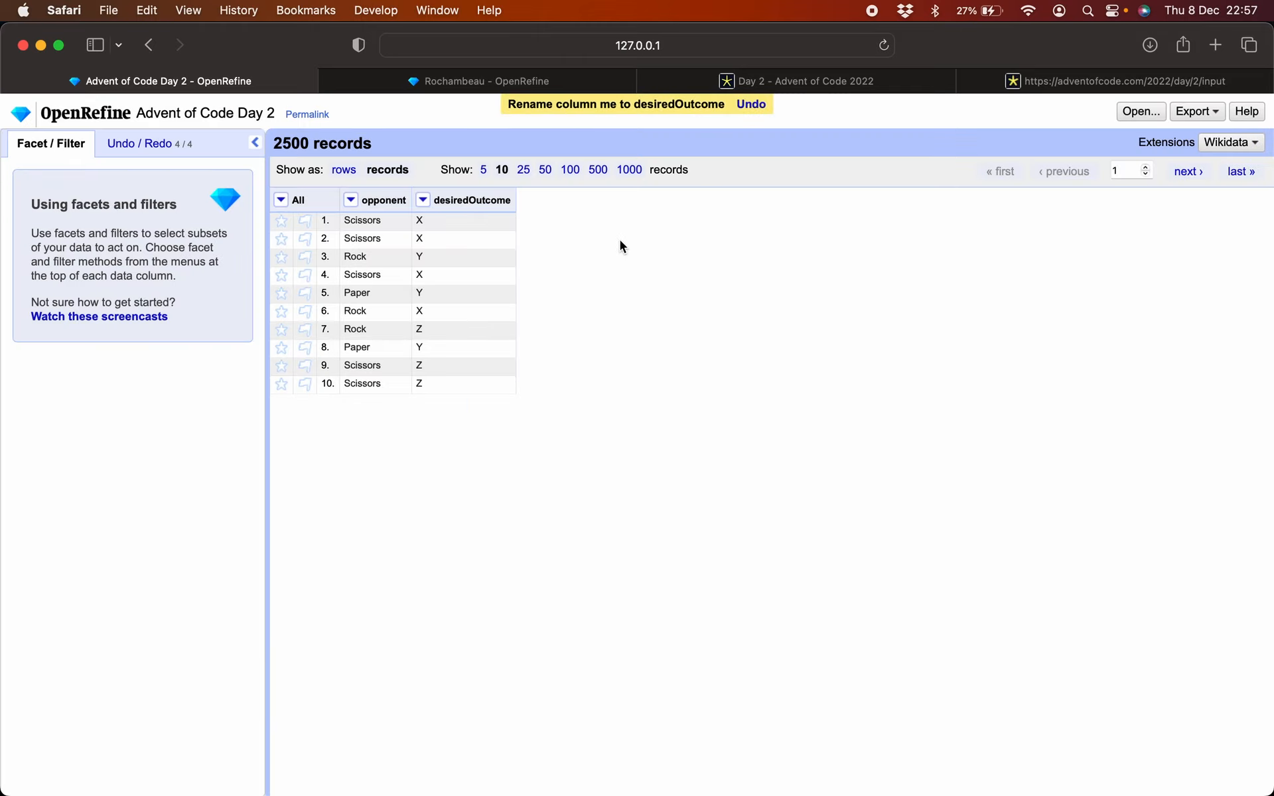
Step: Check the X, Y and Z meanings in the Part Two instructions, and replace X with Lose in all identical desiredOutcome cells
click(500, 222)
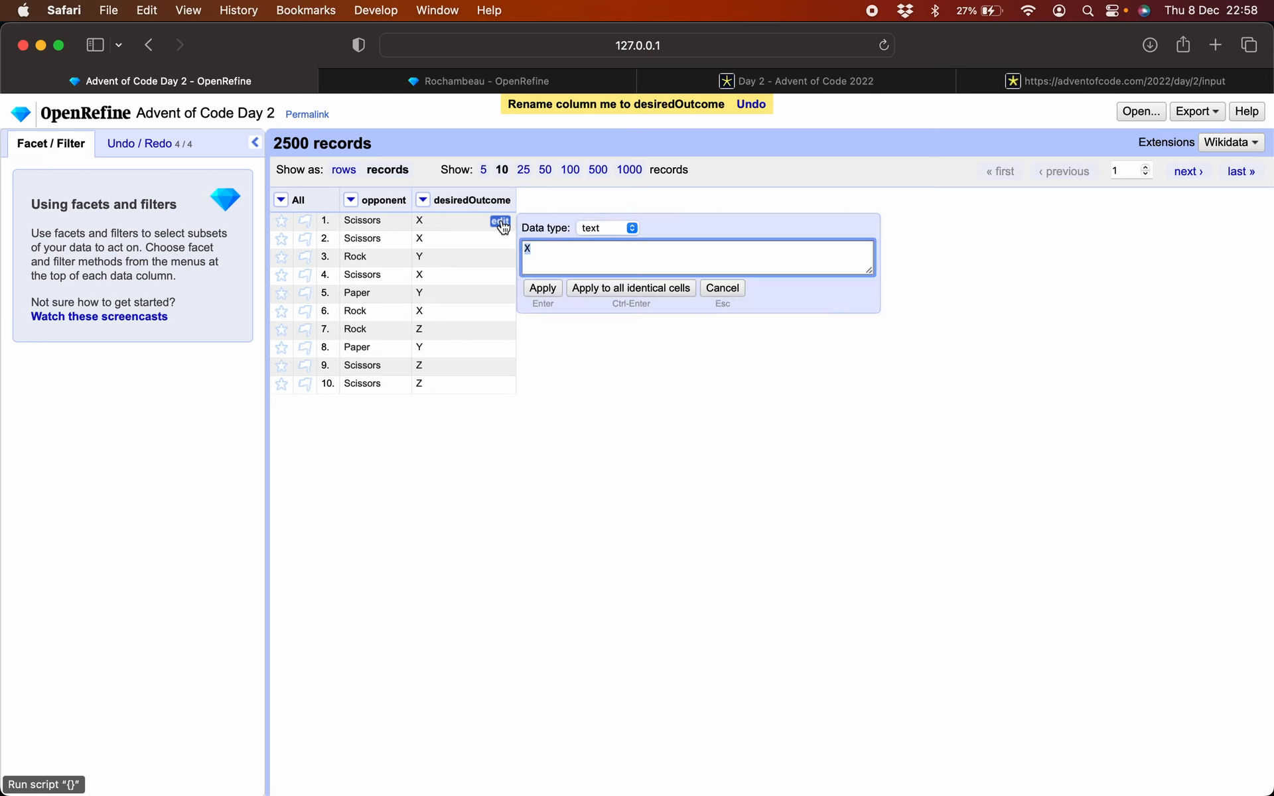
click(779, 82)
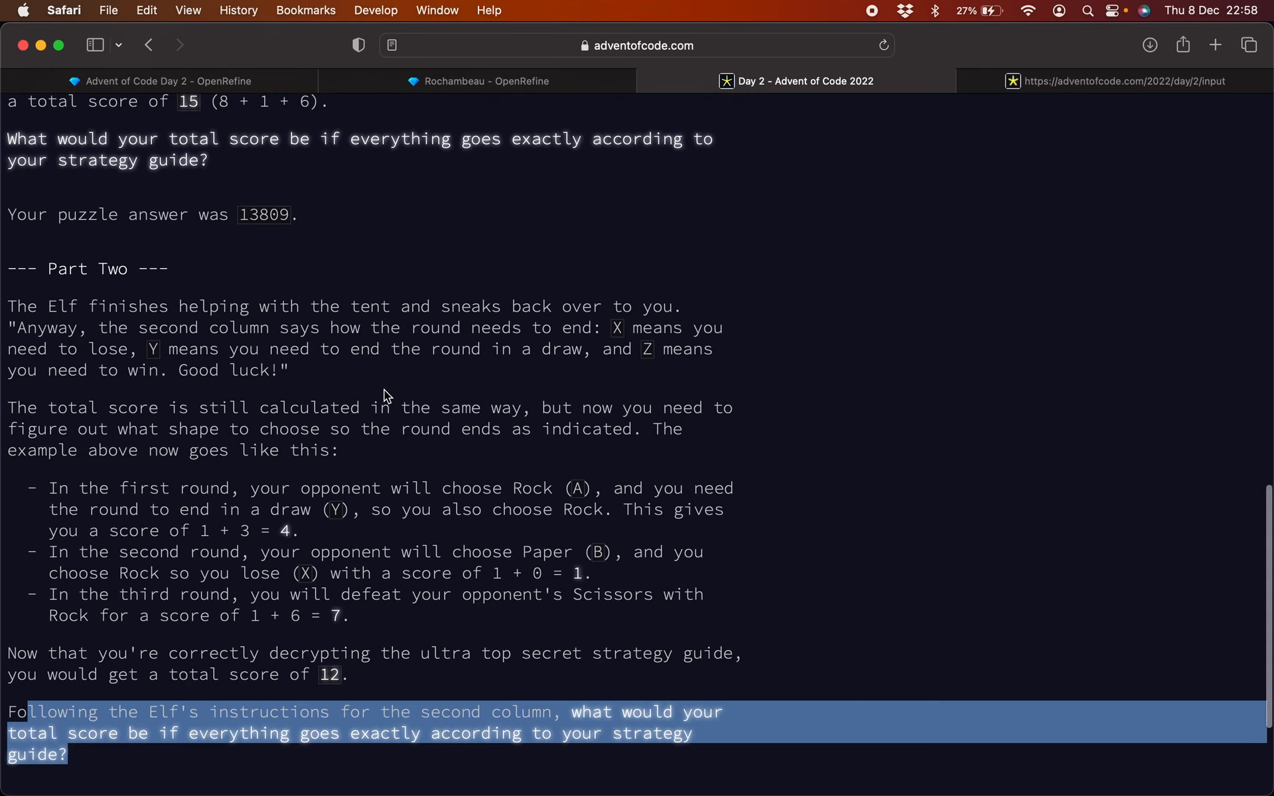
mouse_move(602, 328)
mouse_down()
mouse_move(103, 355)
mouse_move(559, 353)
mouse_move(99, 372)
mouse_move(159, 372)
mouse_up()
click(245, 75)
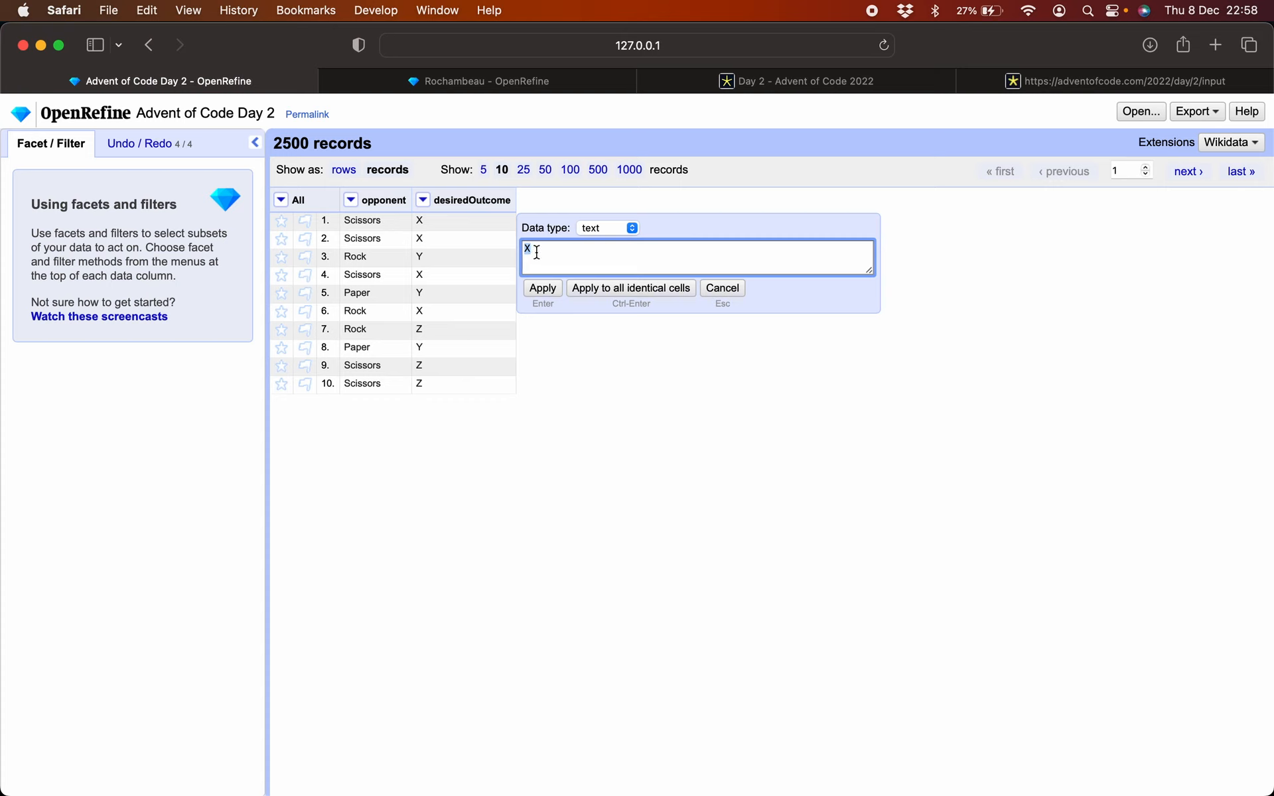
click(632, 227)
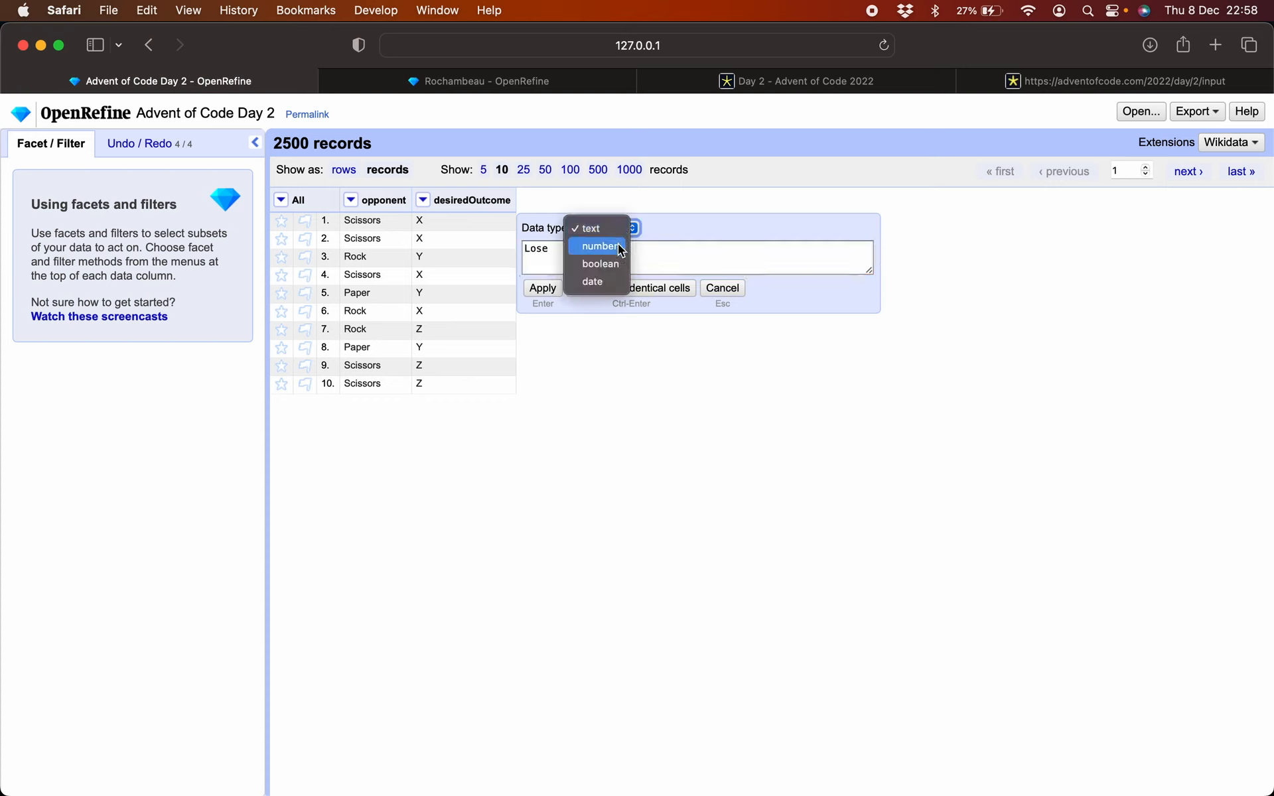
click(611, 227)
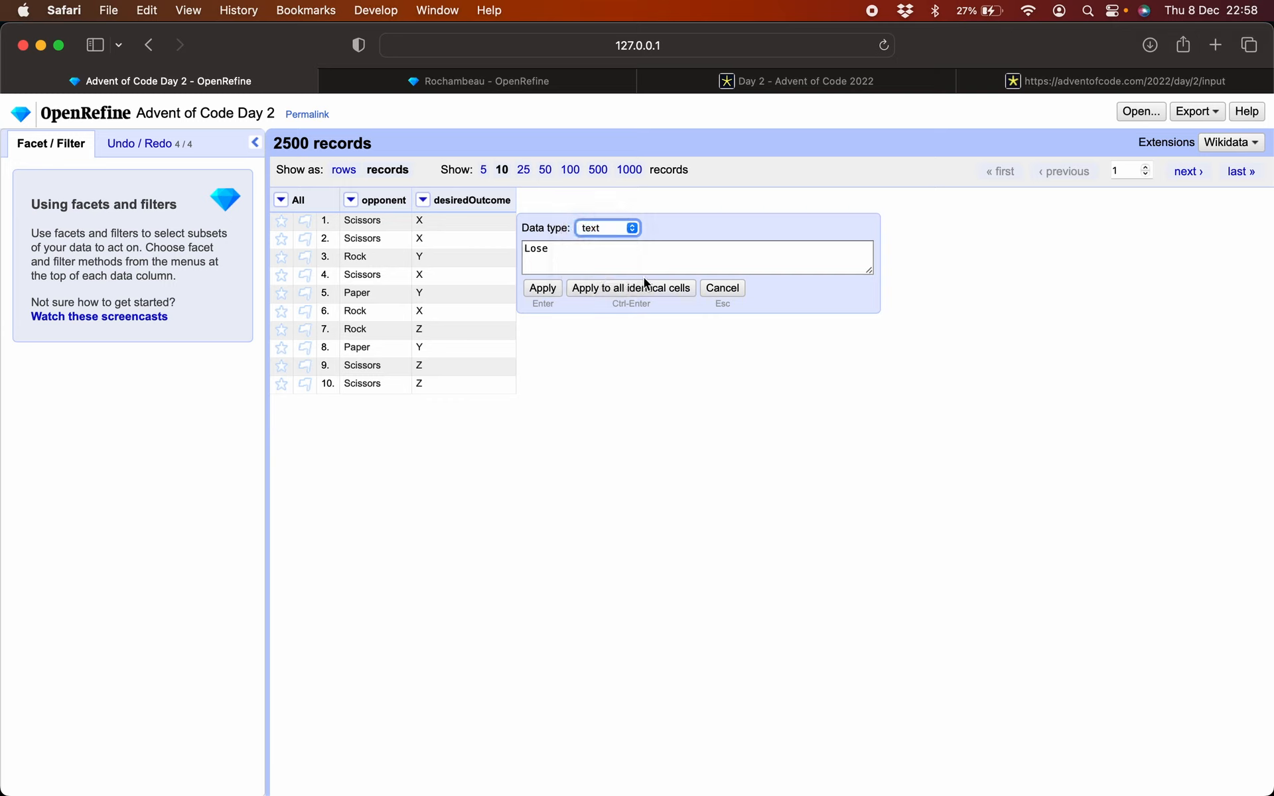
click(645, 287)
Step: Replace Y with Draw and Z with Win in all identical cells of the desiredOutcome column
click(500, 258)
text(D)
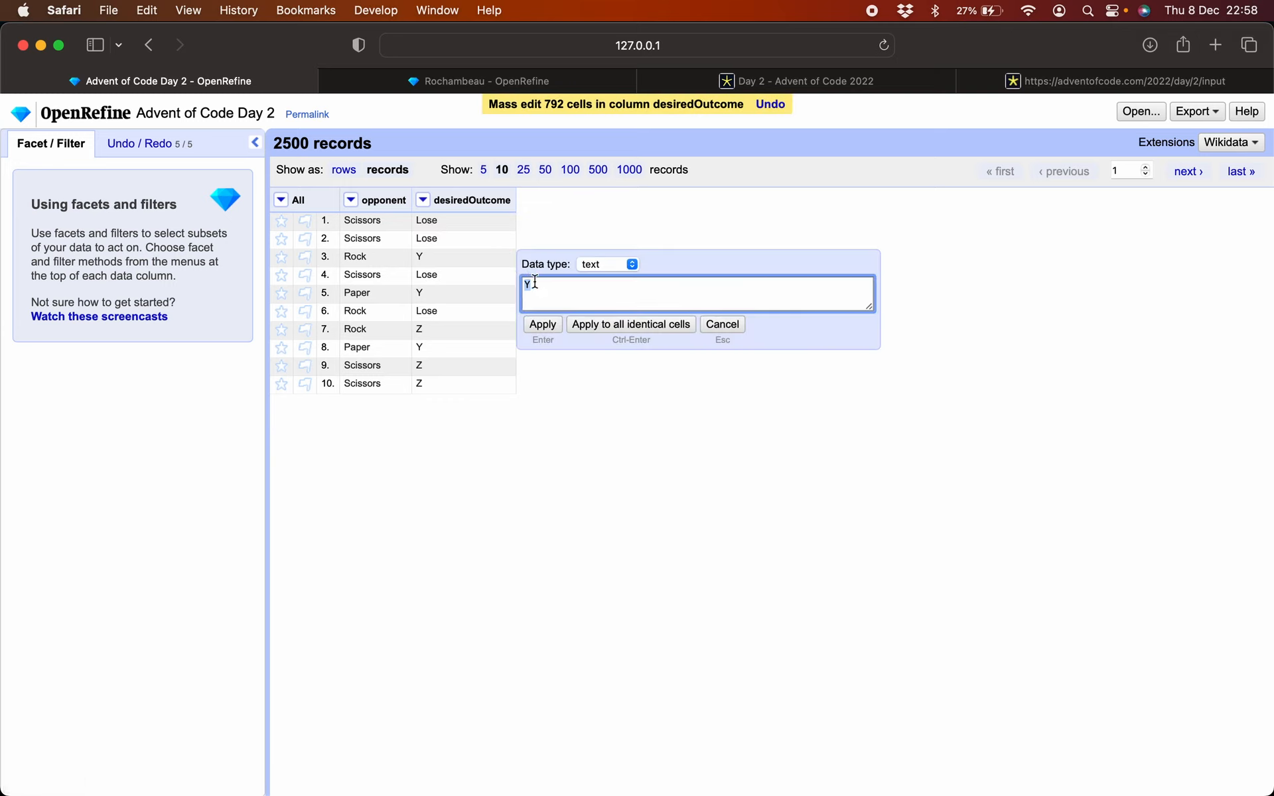
text(raw)
click(571, 330)
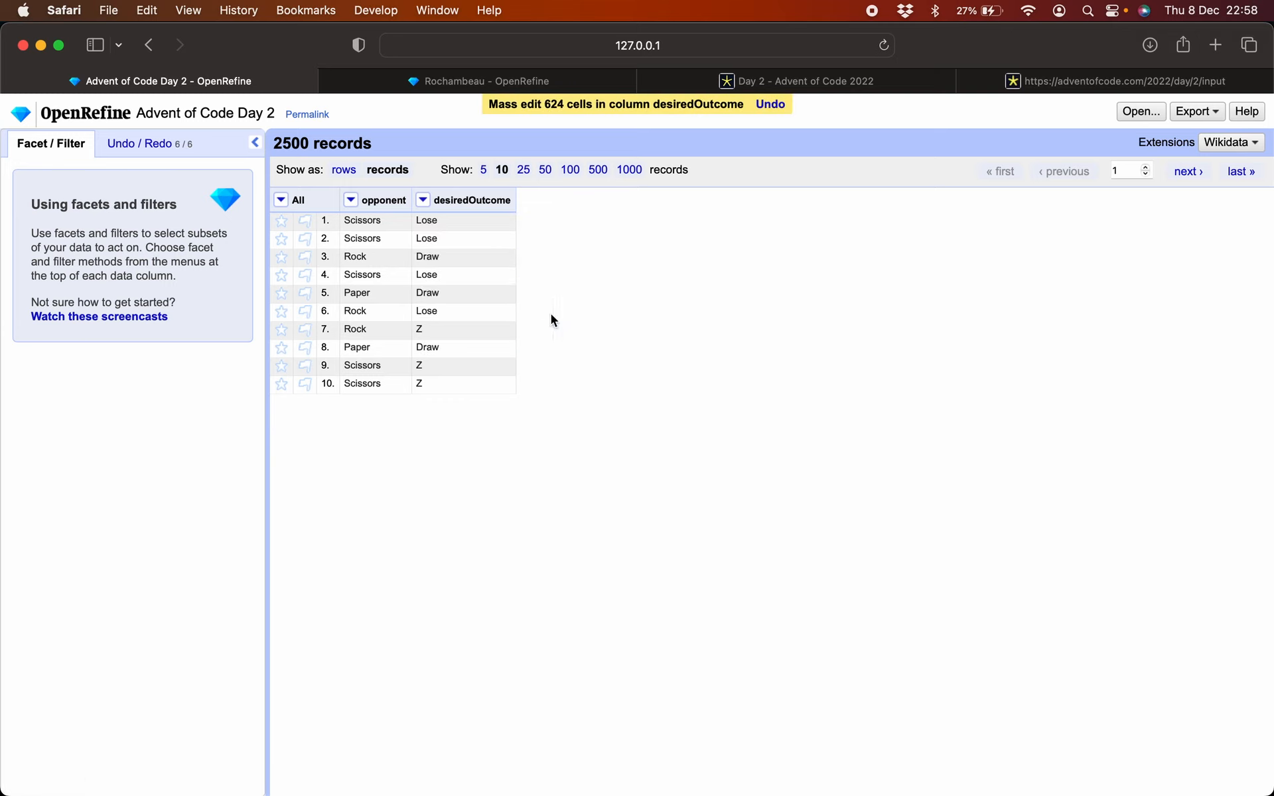
click(500, 330)
text(Win)
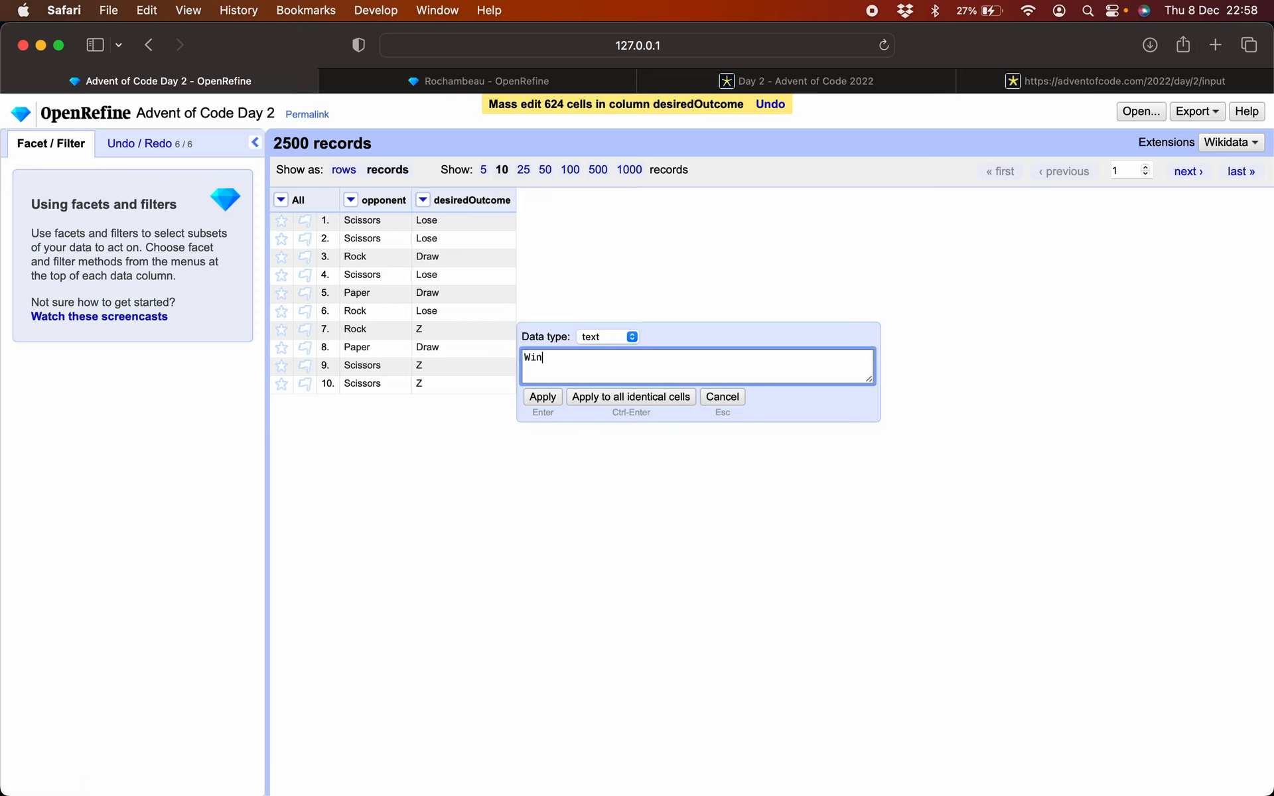
click(617, 397)
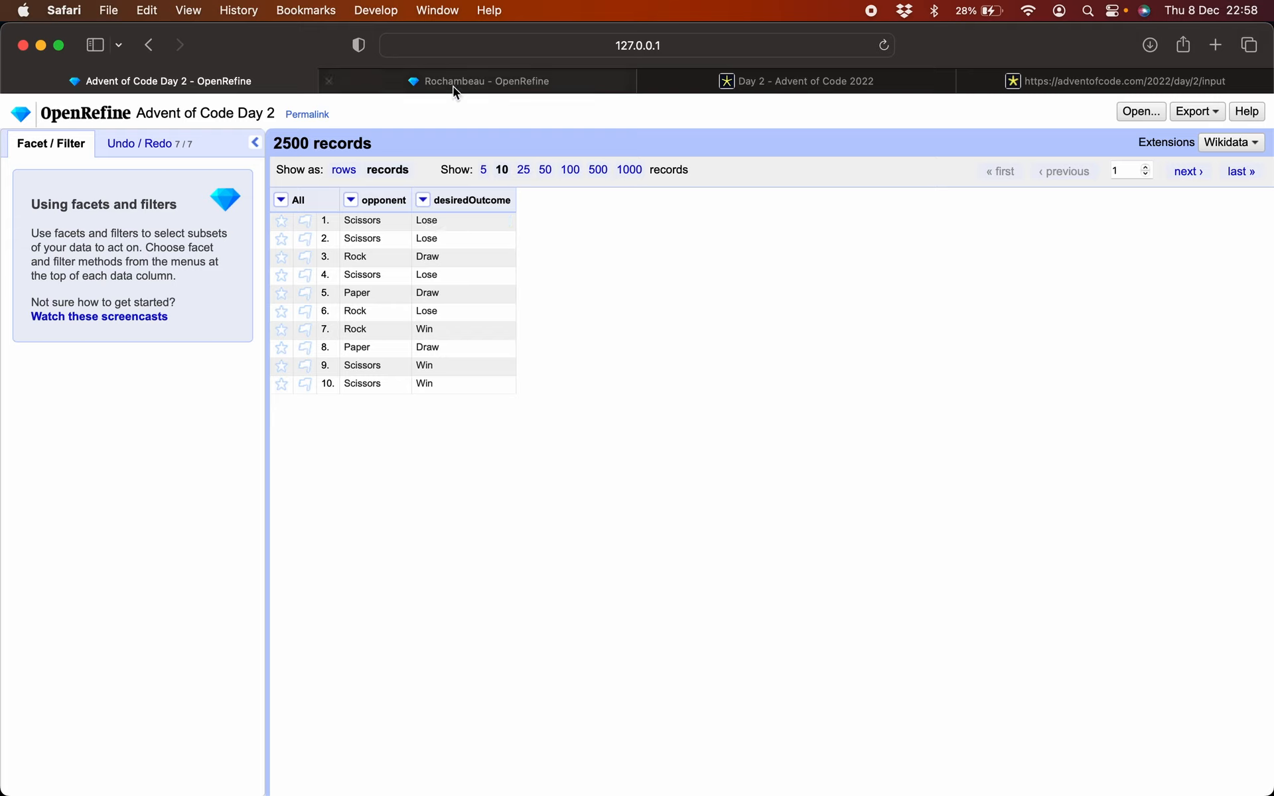
Step: Examine how the first record's opponent and desiredOutcome values relate to the me column and outcome columns in the Rochambeau project
mouse_move(454, 85)
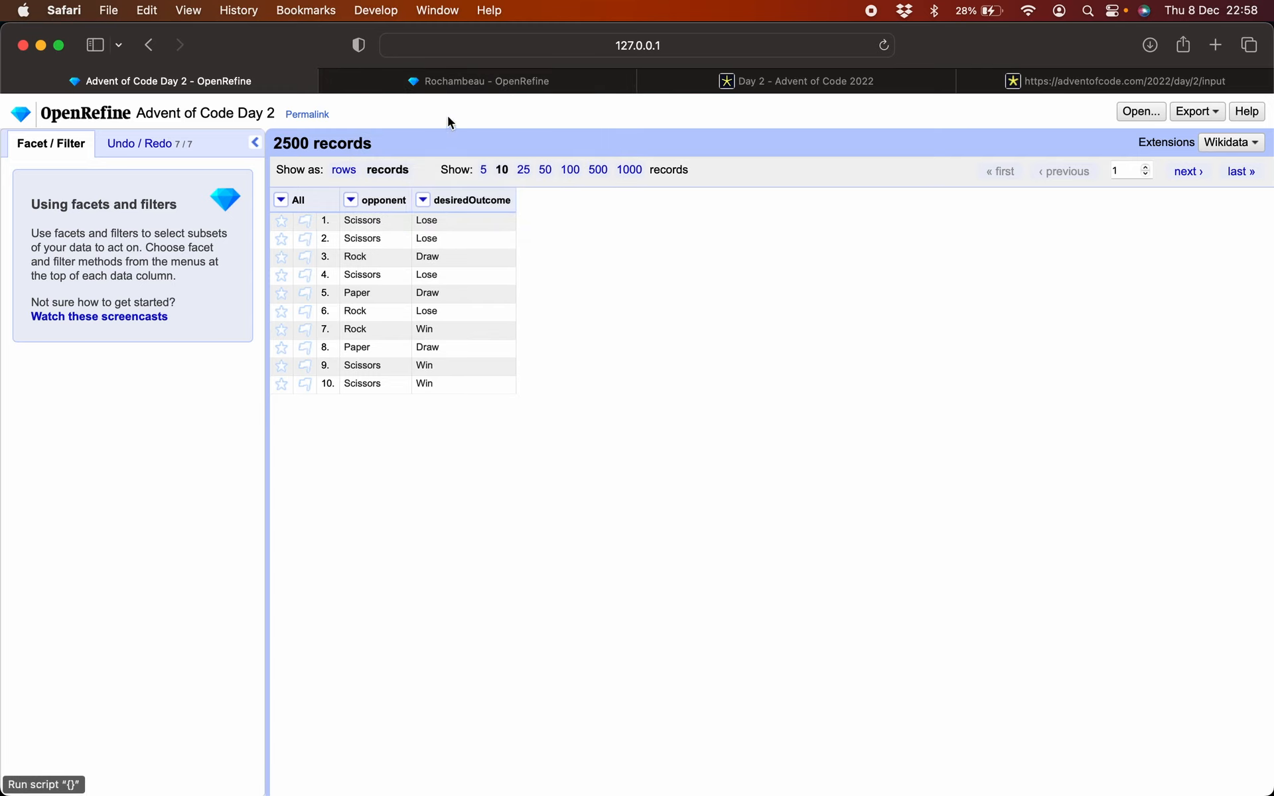
click(452, 84)
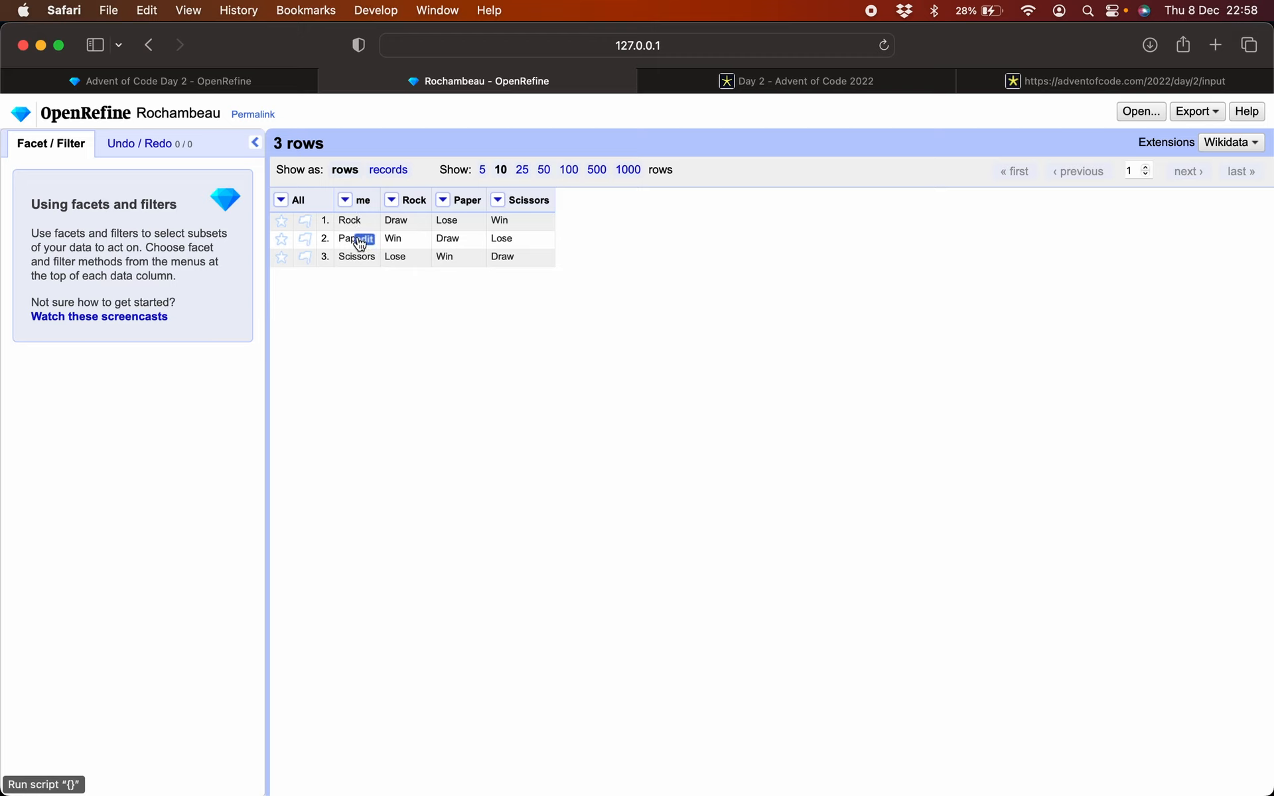
click(273, 81)
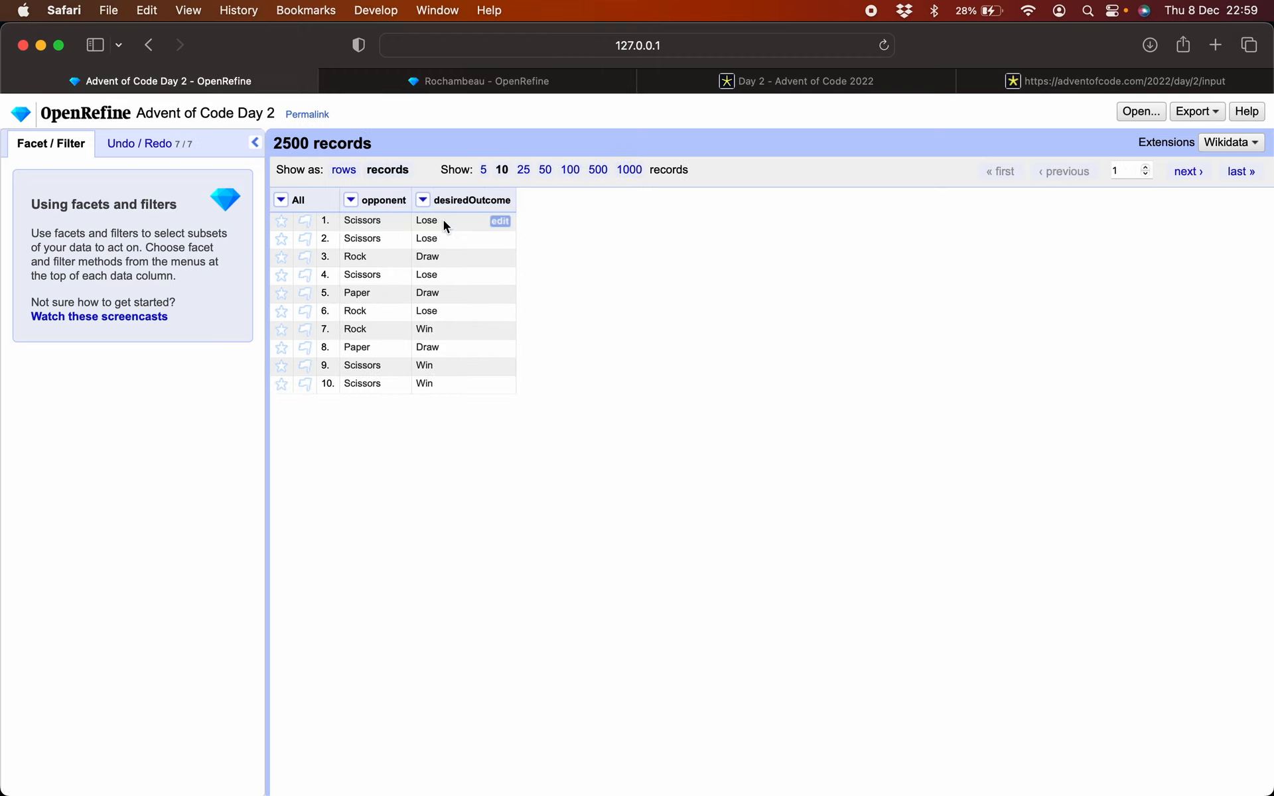
drag(443, 220, 429, 221)
click(473, 93)
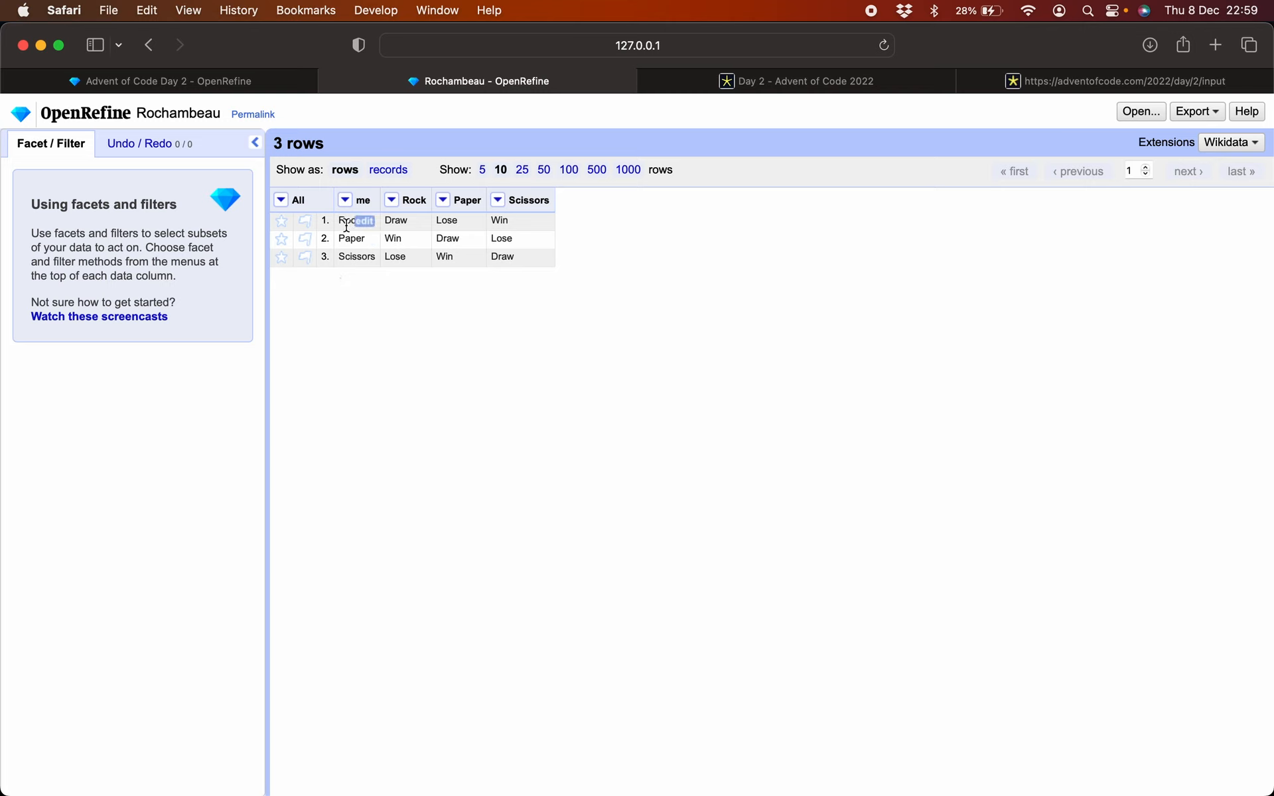
click(223, 85)
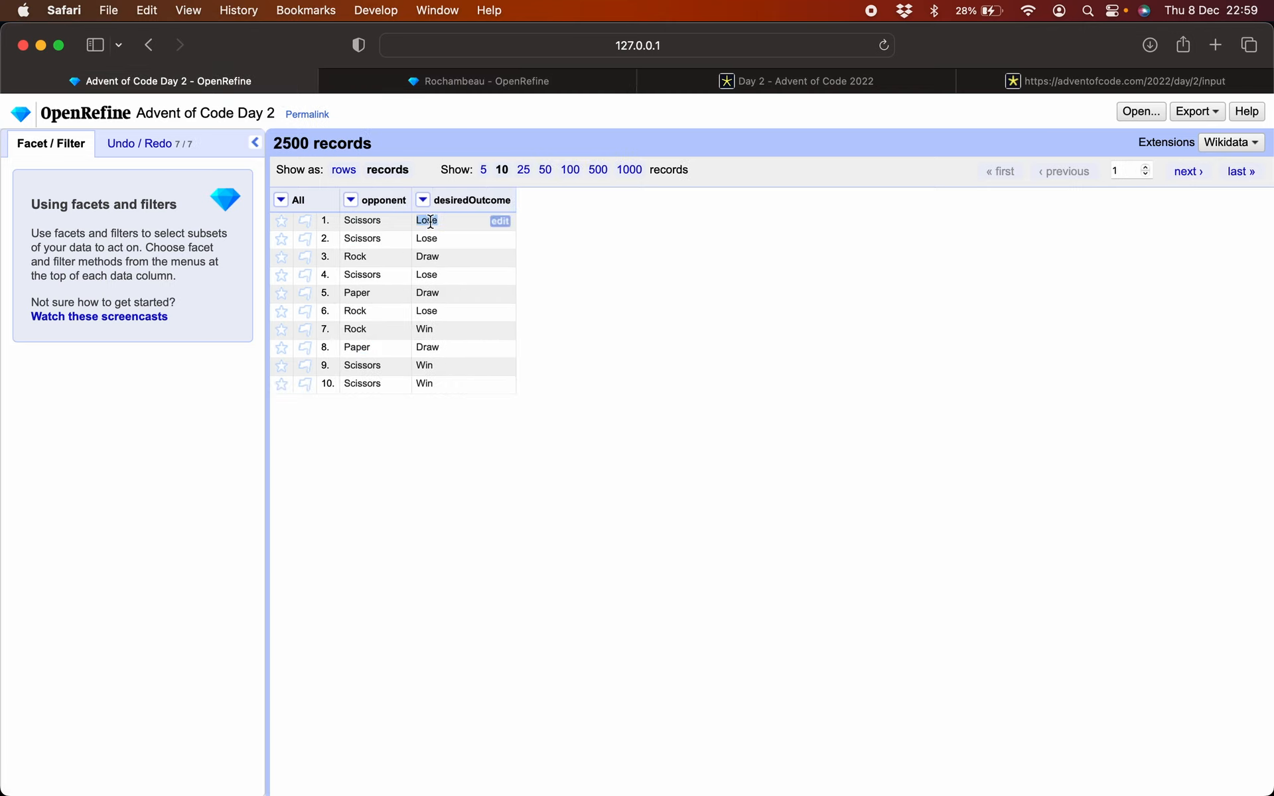
double_click(363, 221)
click(436, 80)
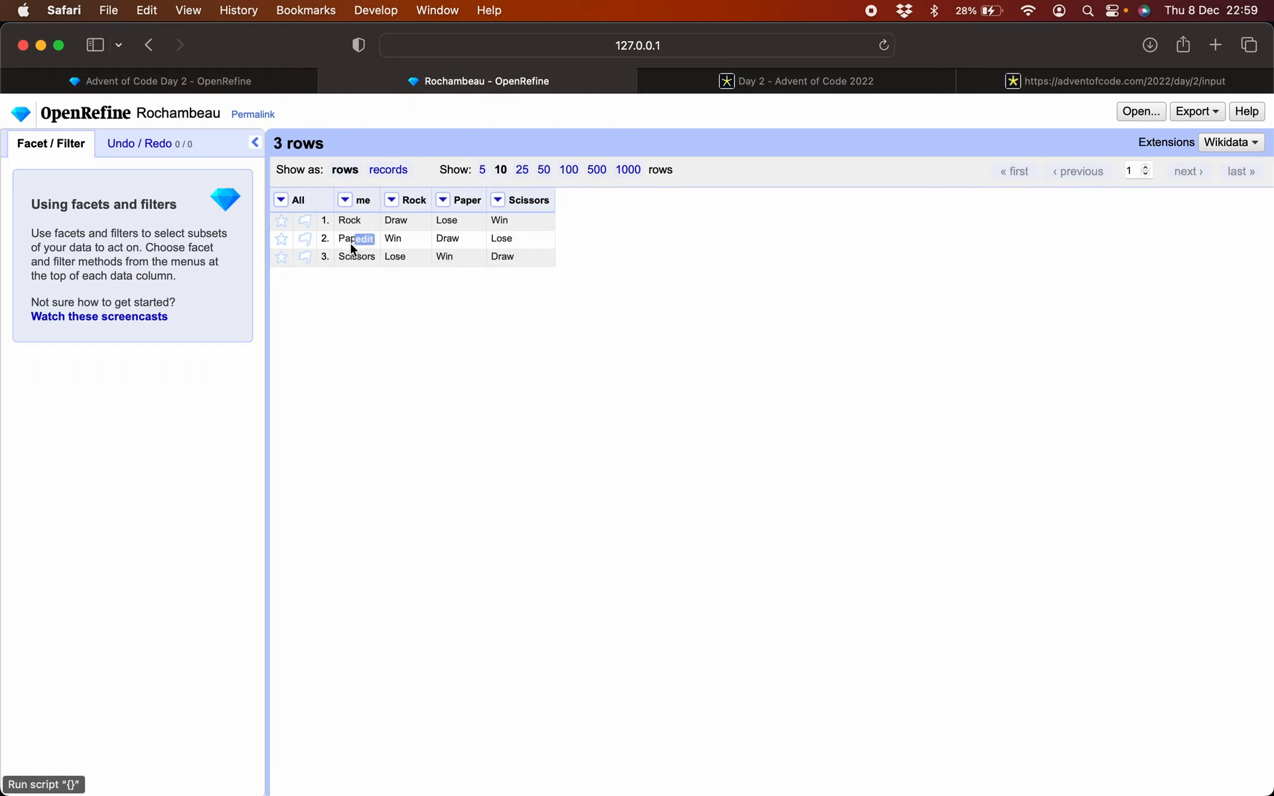
Step: In the Day 2 project, start a new column named me based on desiredOutcome, beginning its expression with cell.cross("Rochambeau",
click(265, 79)
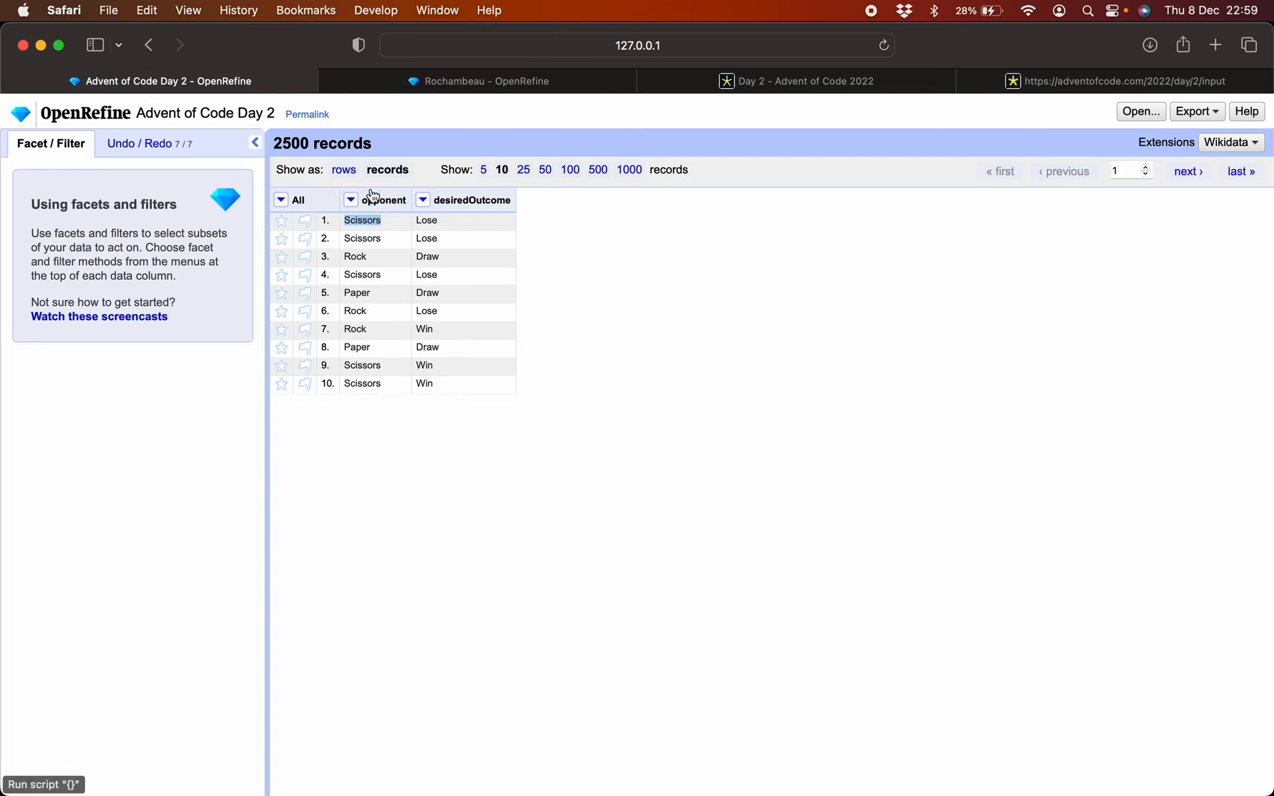
click(422, 200)
mouse_move(443, 289)
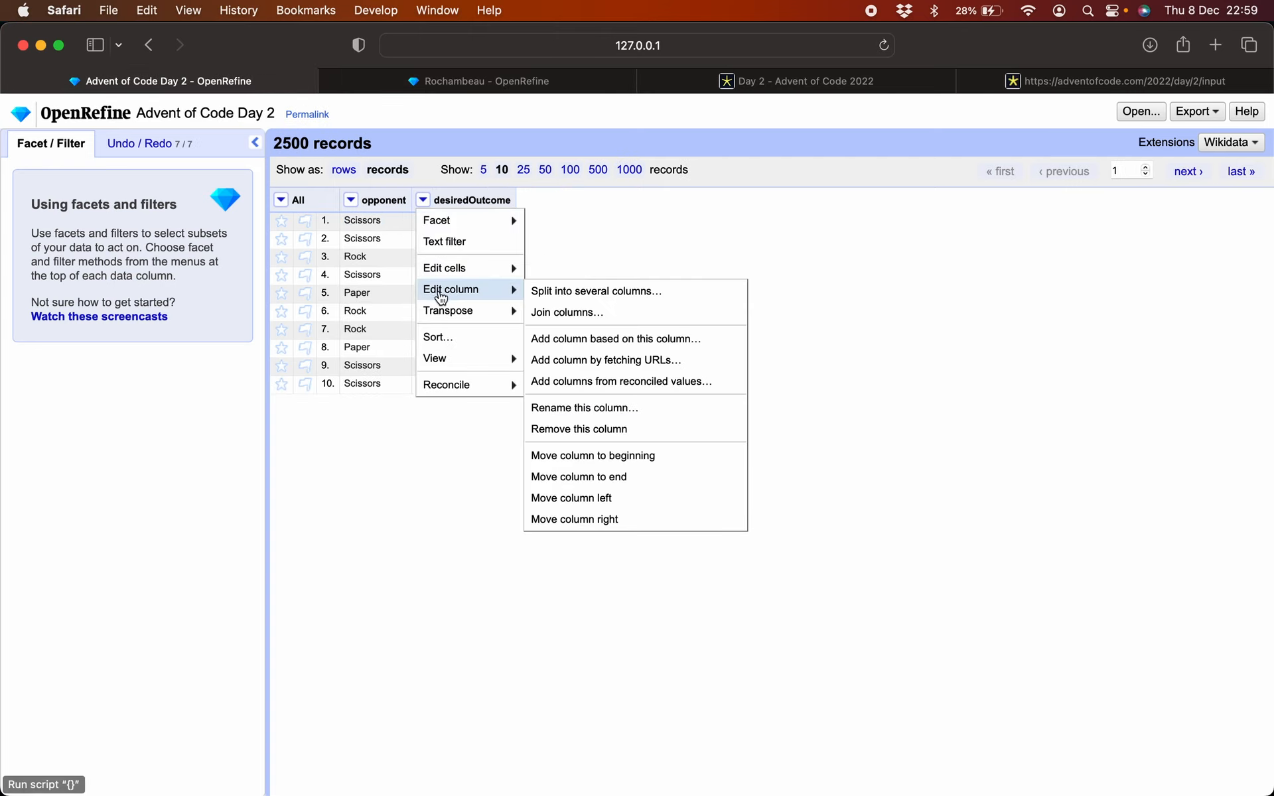
click(594, 341)
click(562, 219)
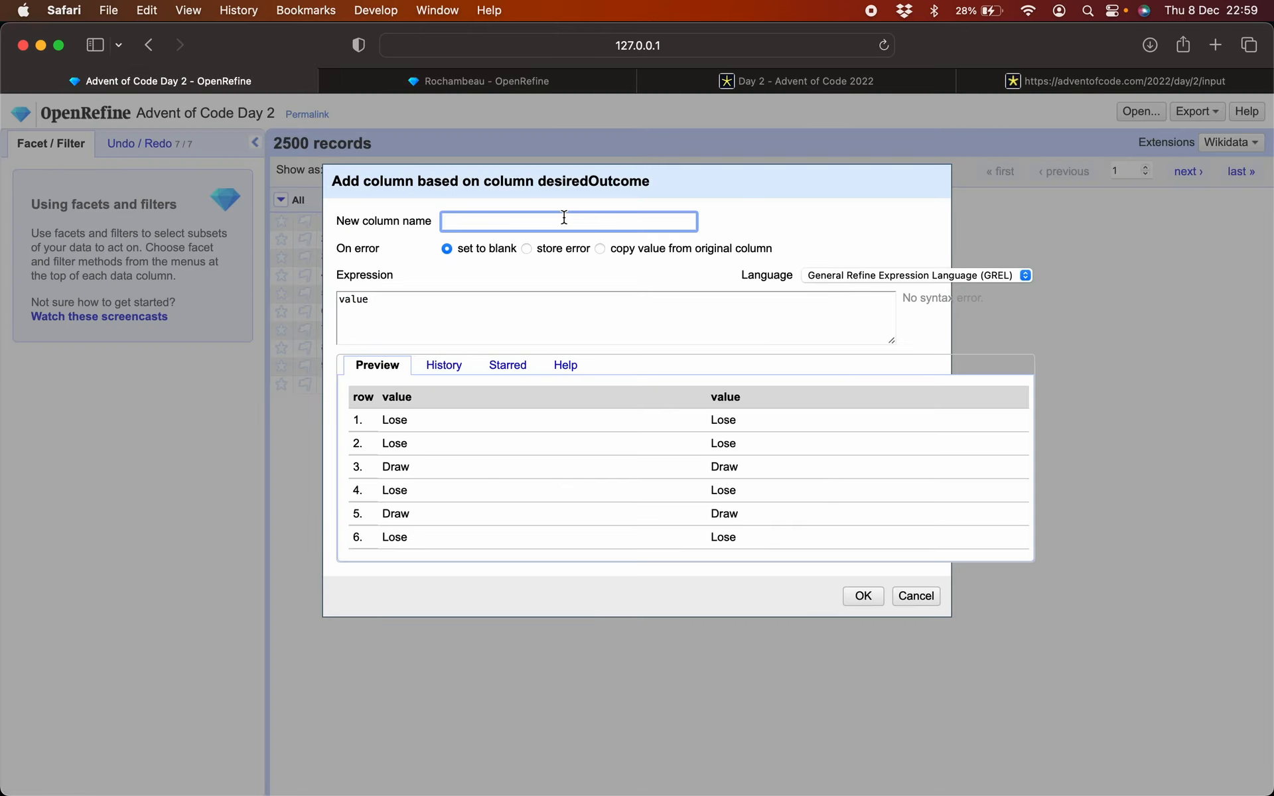
text(me)
key(Tab)
text(cell)
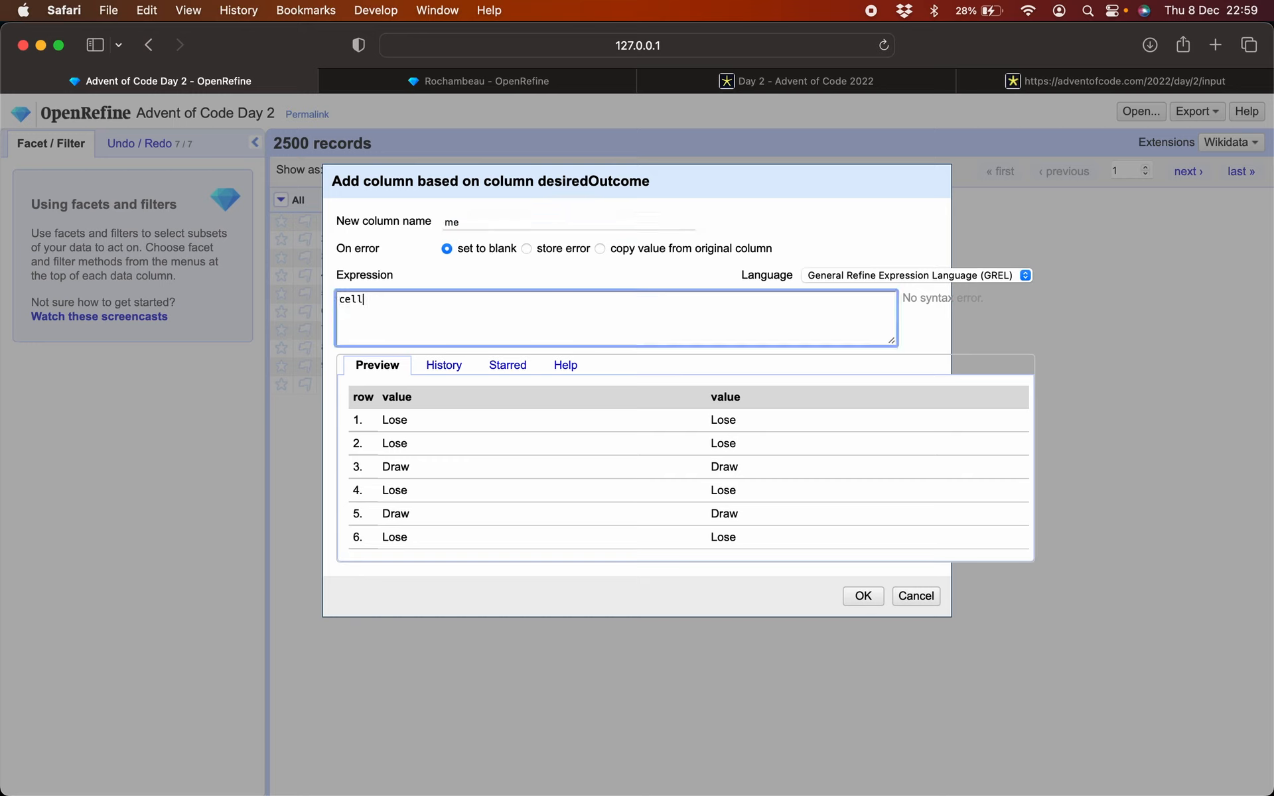
text(.cross(")
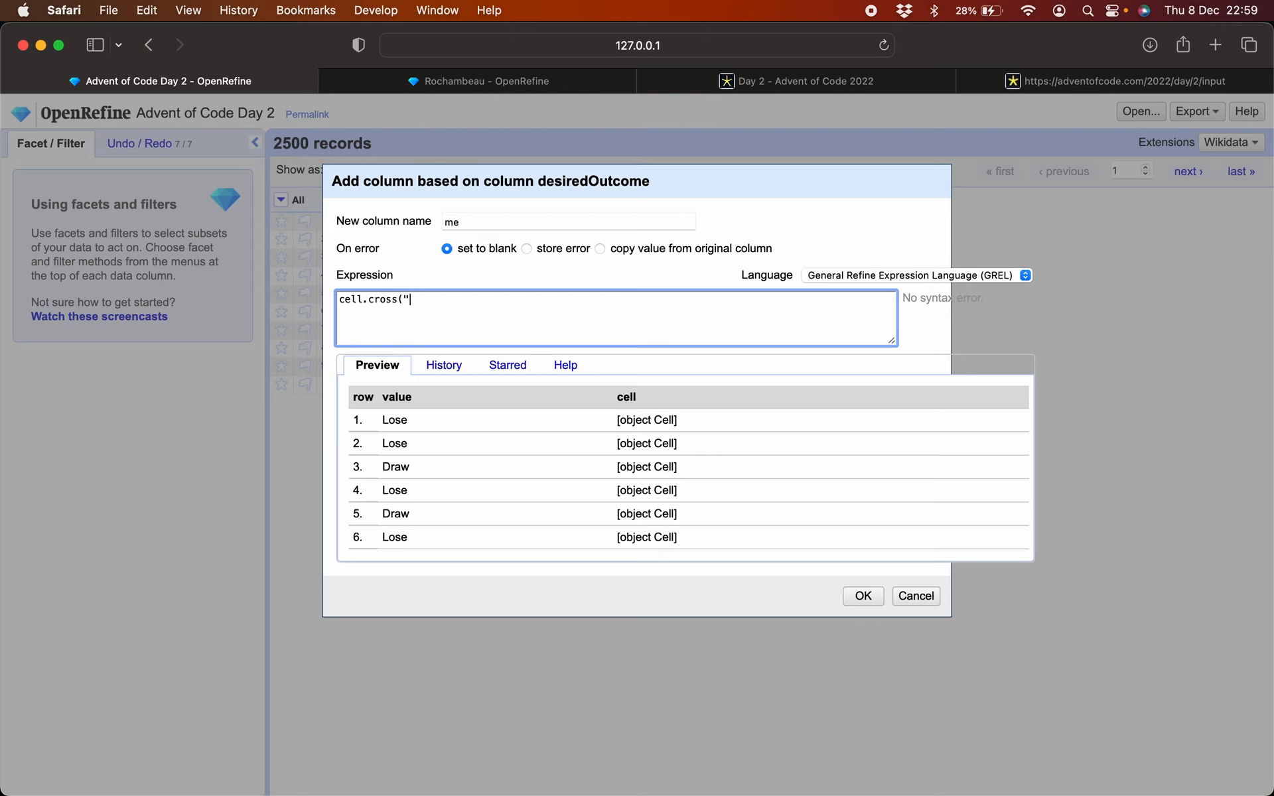
text(Rocha)
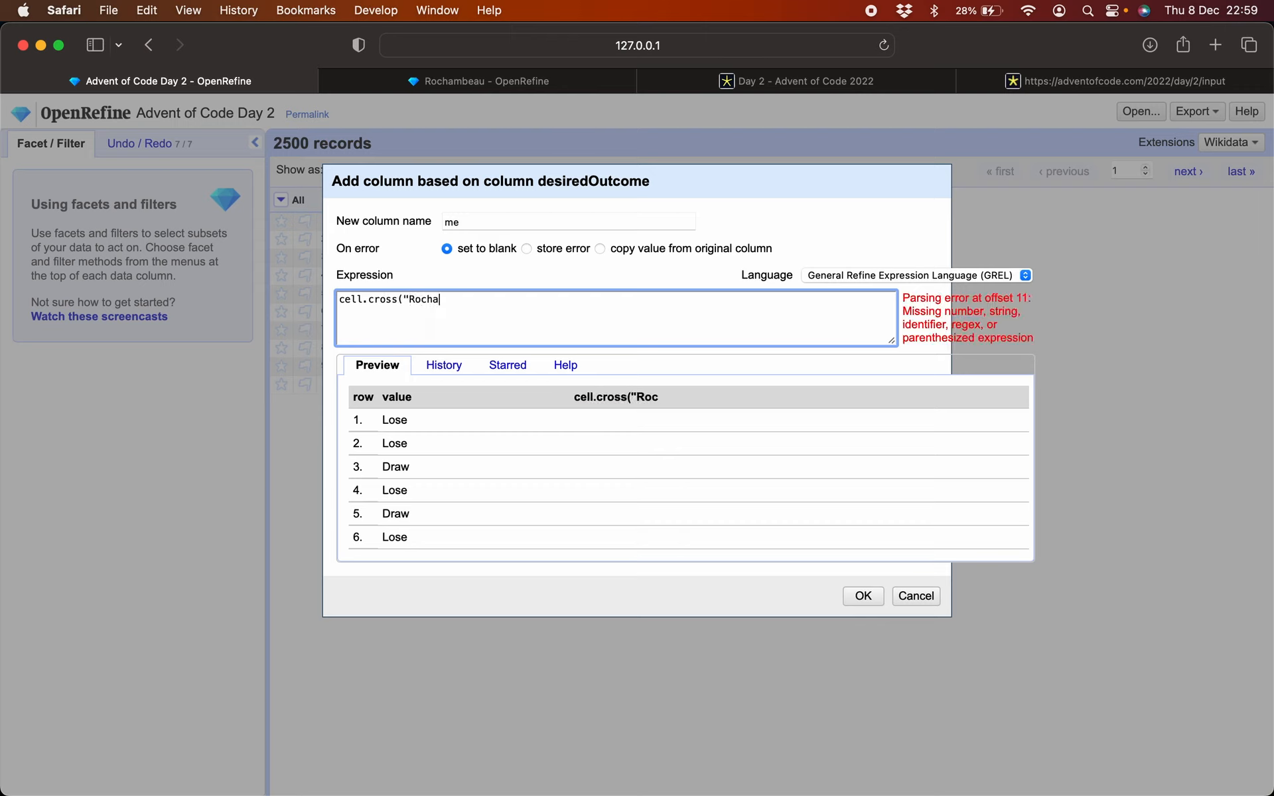
text(mbeau",)
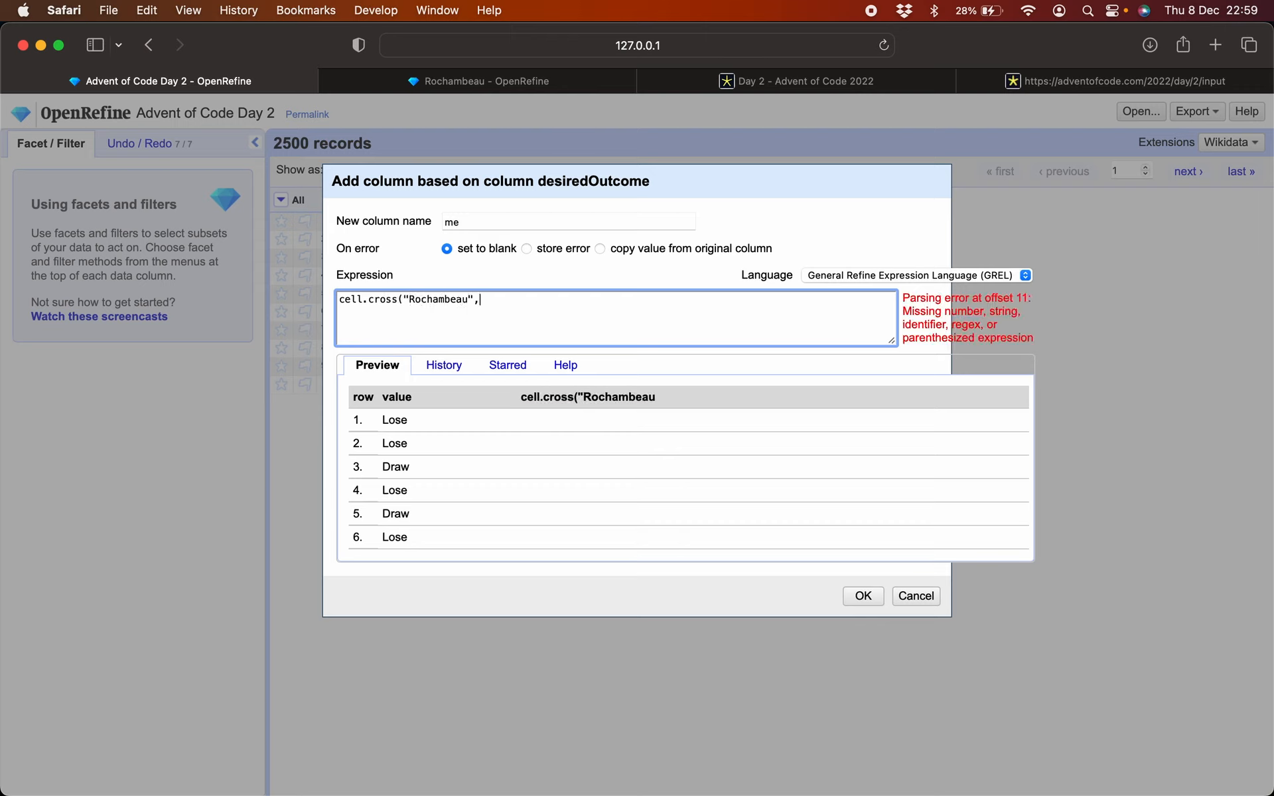
text(")
key(BackSpace)
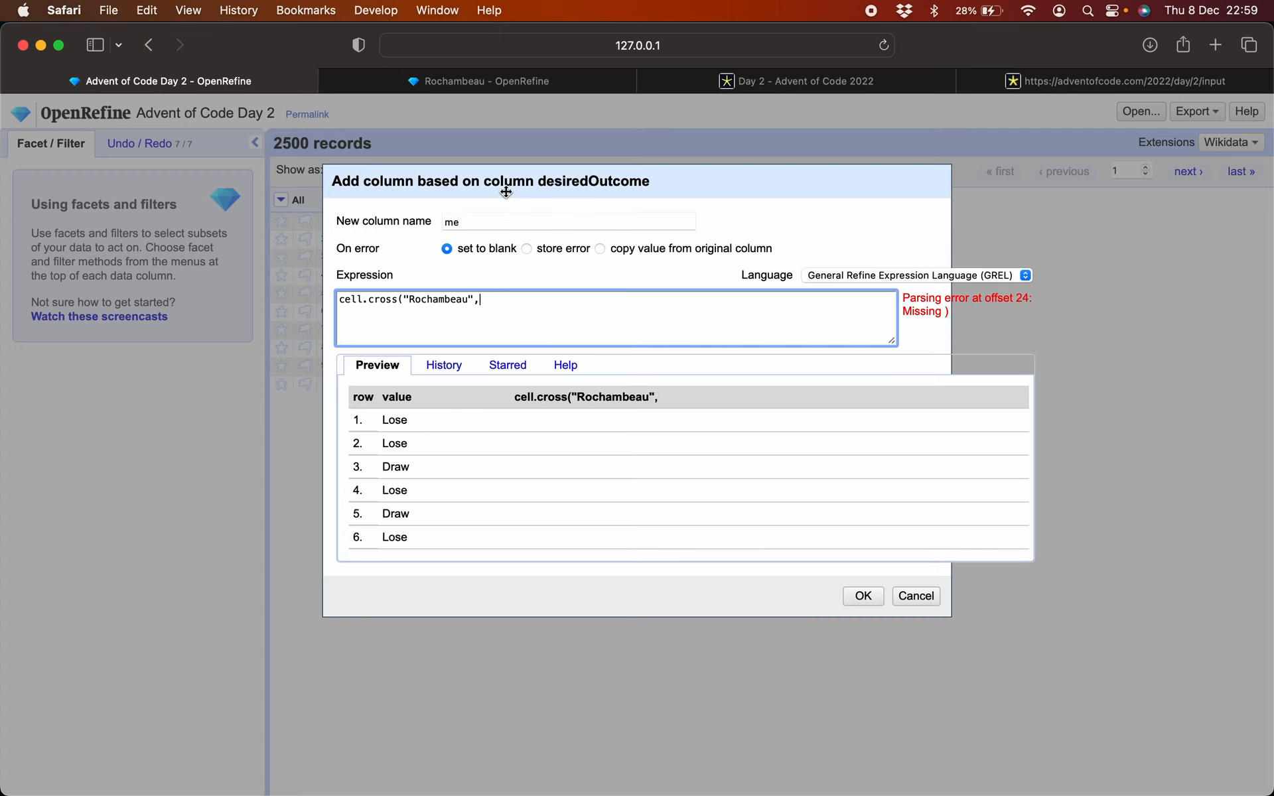
Step: Complete the expression as cell.cross("Rochambeau",cells.opponent.value)[0].cells.me.value and create the me column
drag(516, 185, 647, 203)
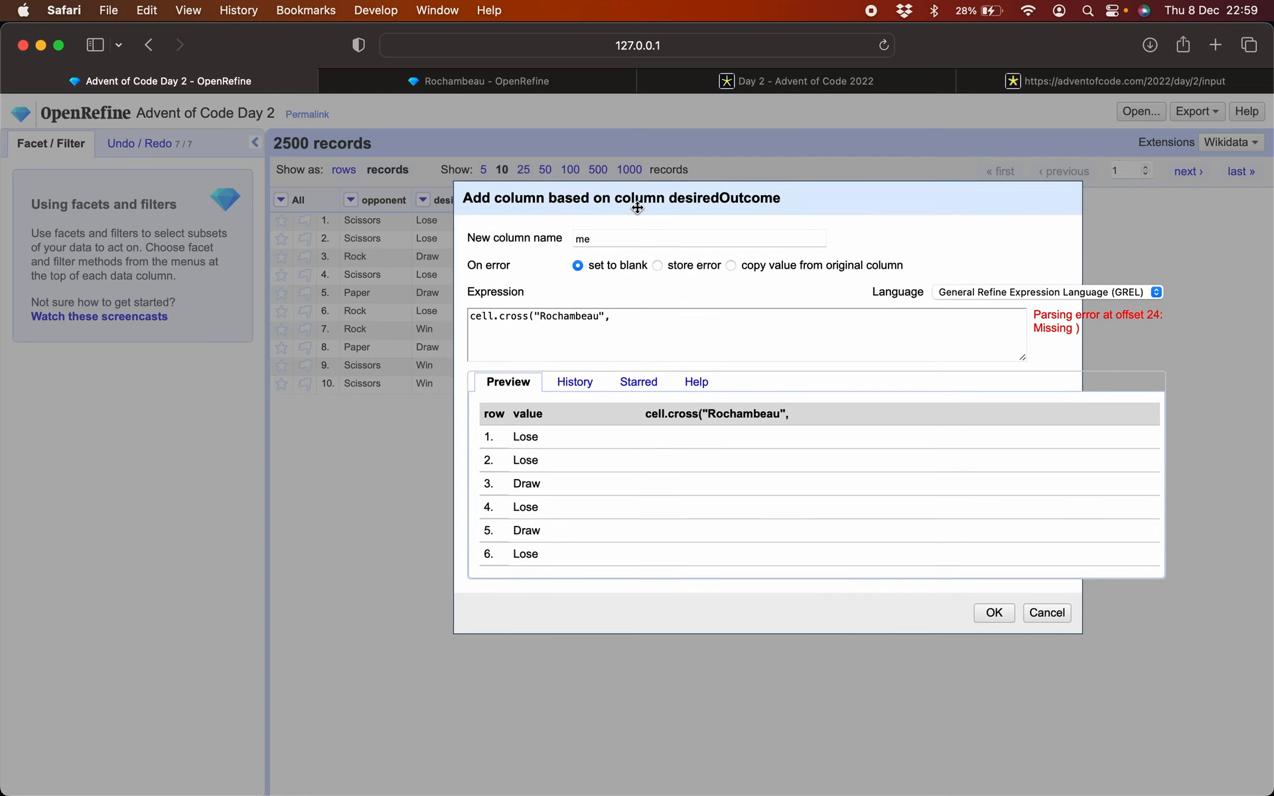
click(618, 323)
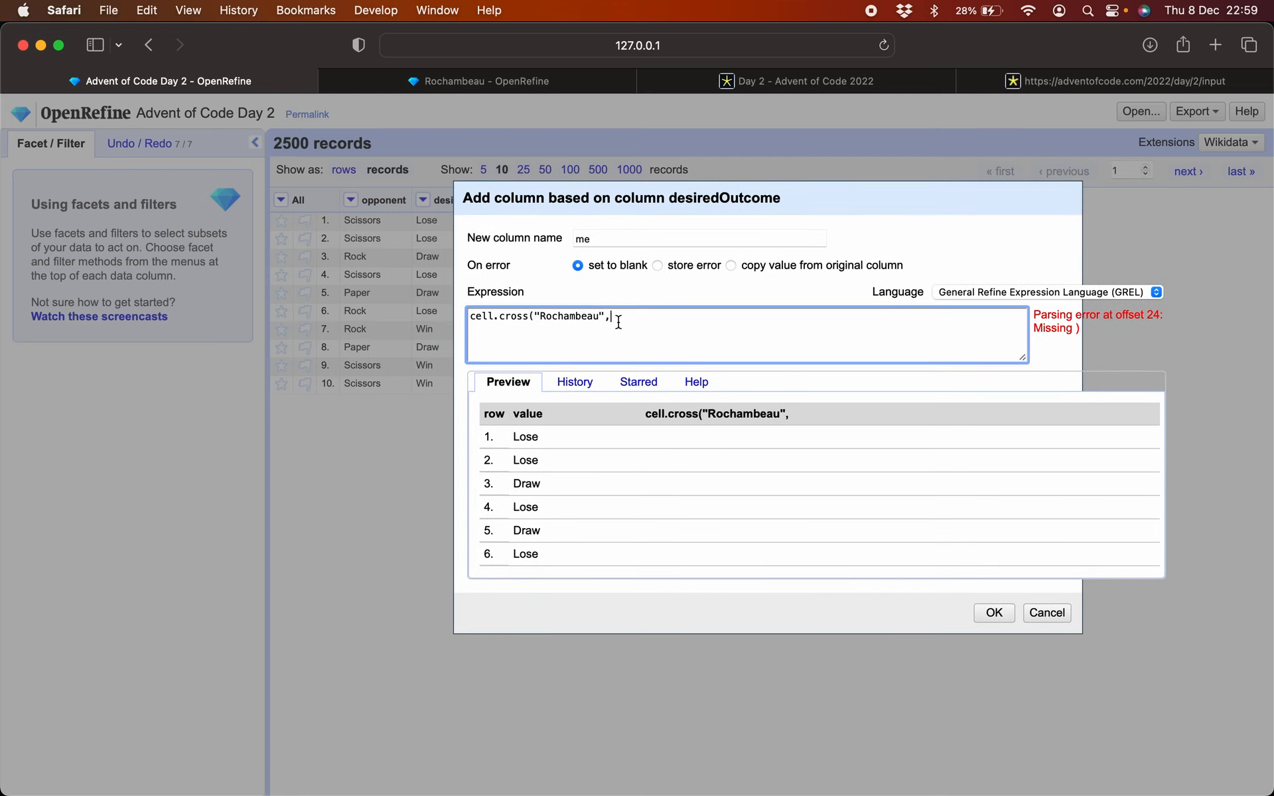
text(cells.)
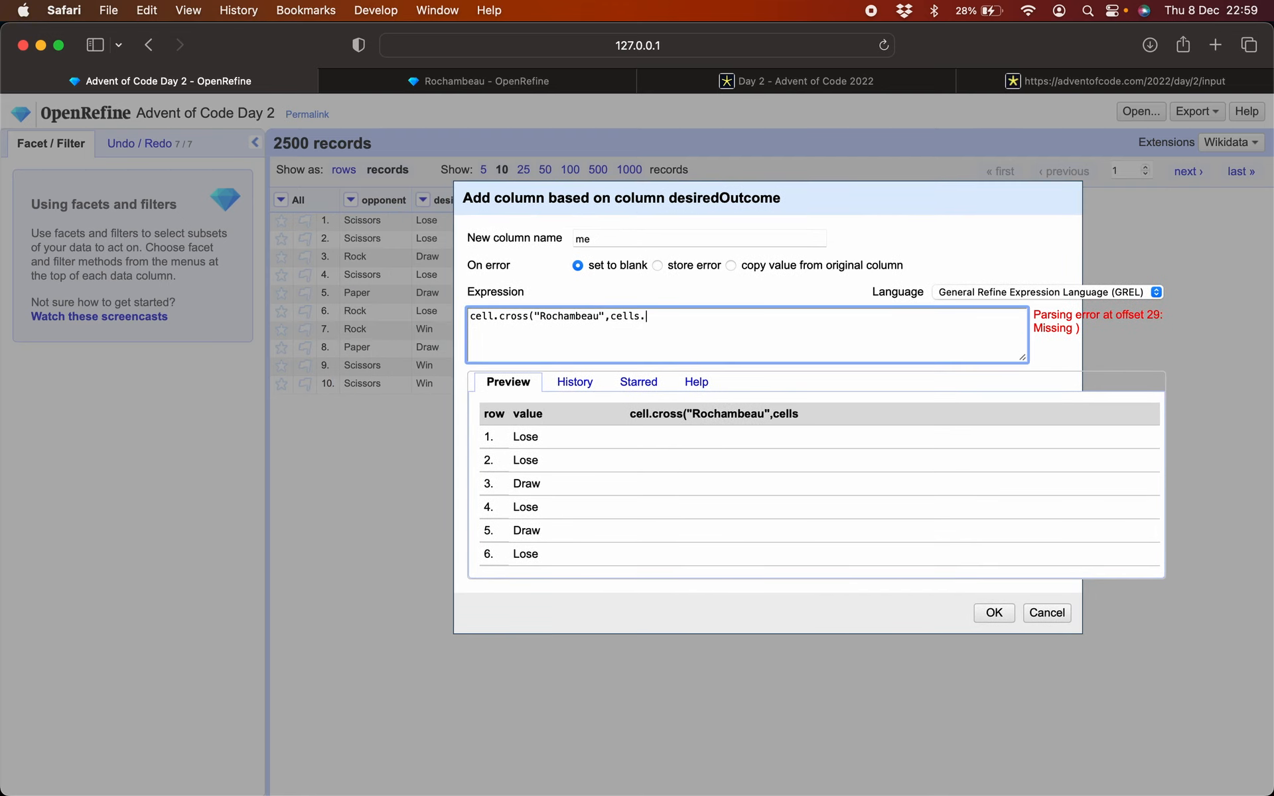
text(opponent.value)[0].cells.me.value)
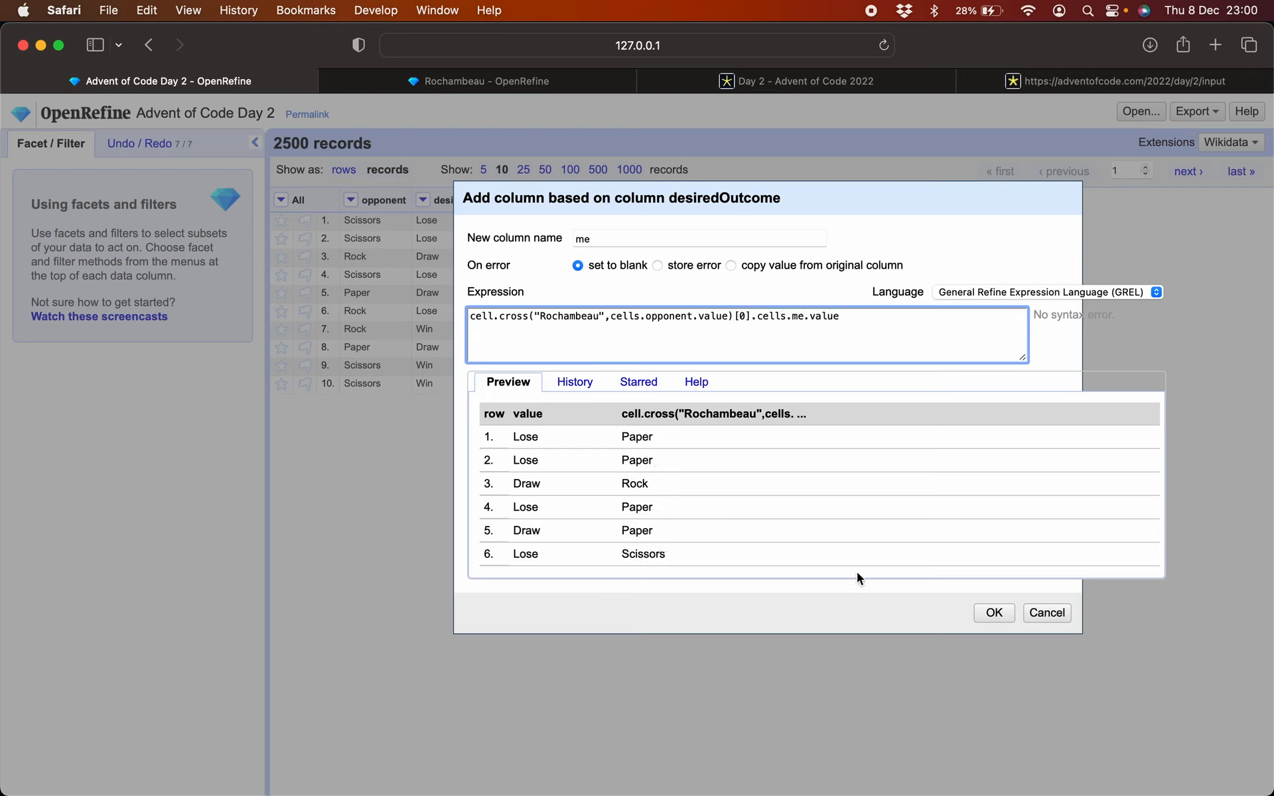
click(992, 614)
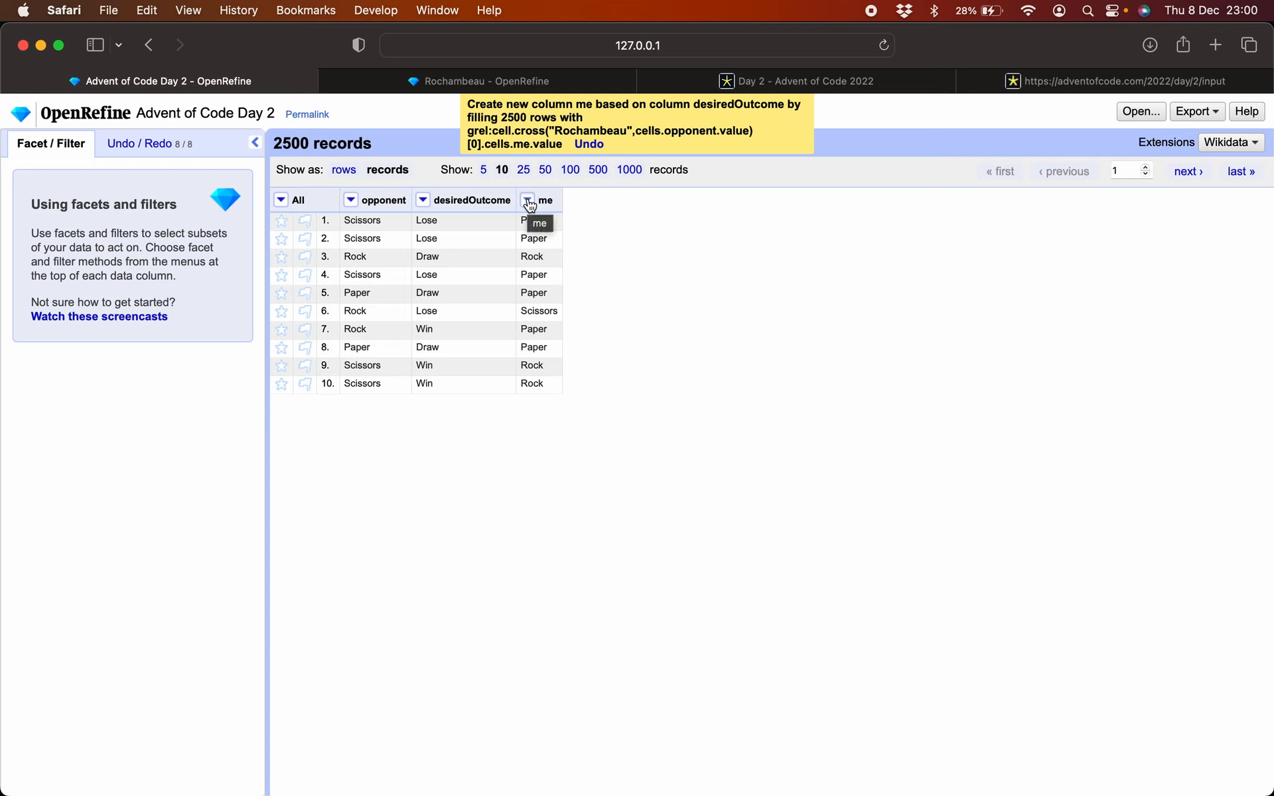
Step: Move the desiredOutcome column to the end of the table
click(423, 200)
mouse_move(455, 291)
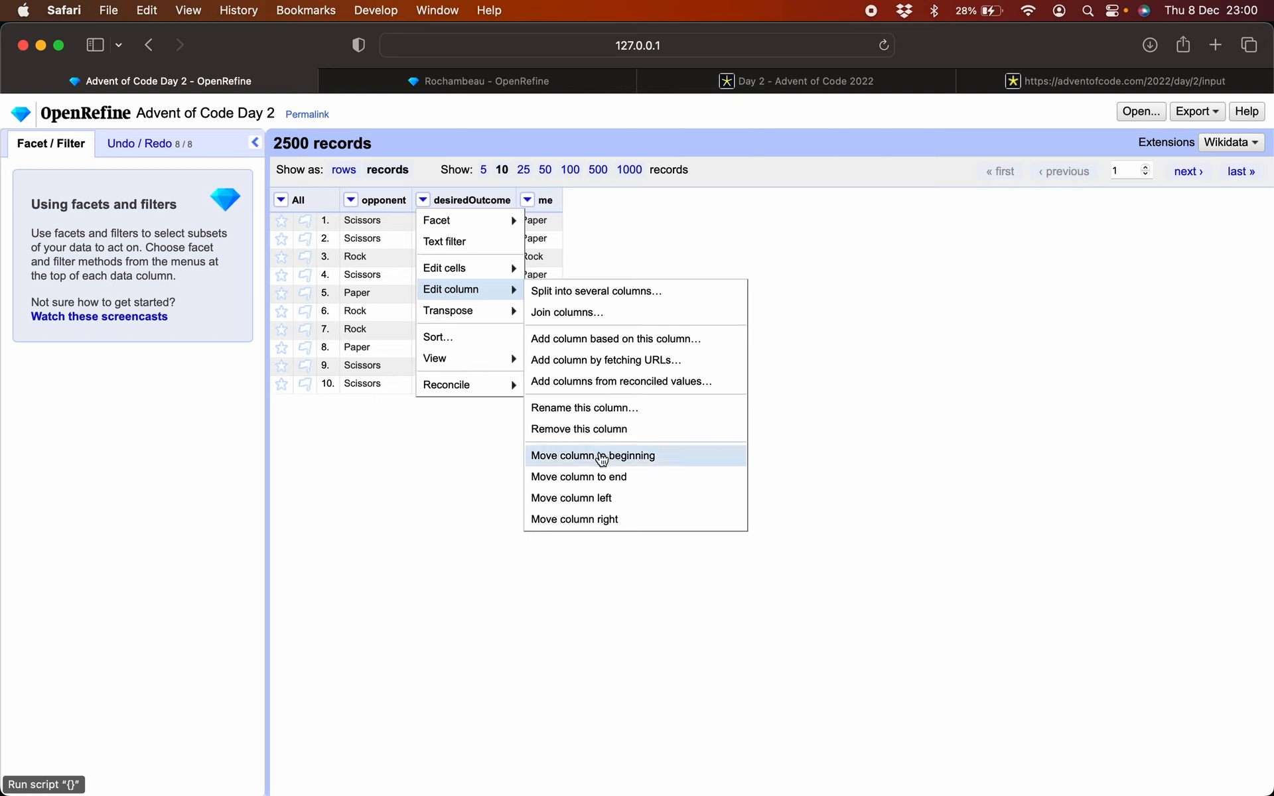
click(600, 477)
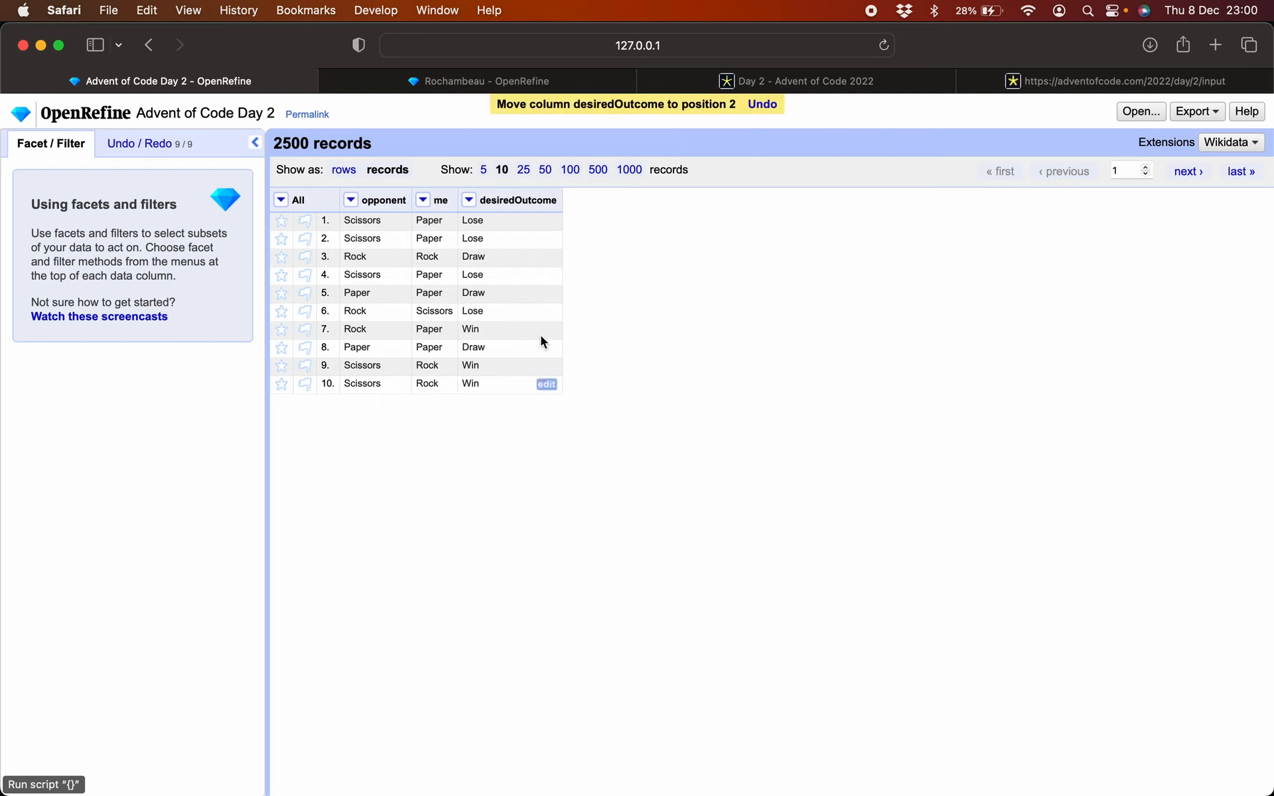
Step: Create a column named shapeScore based on the me column, using the expression value
click(424, 202)
mouse_move(452, 290)
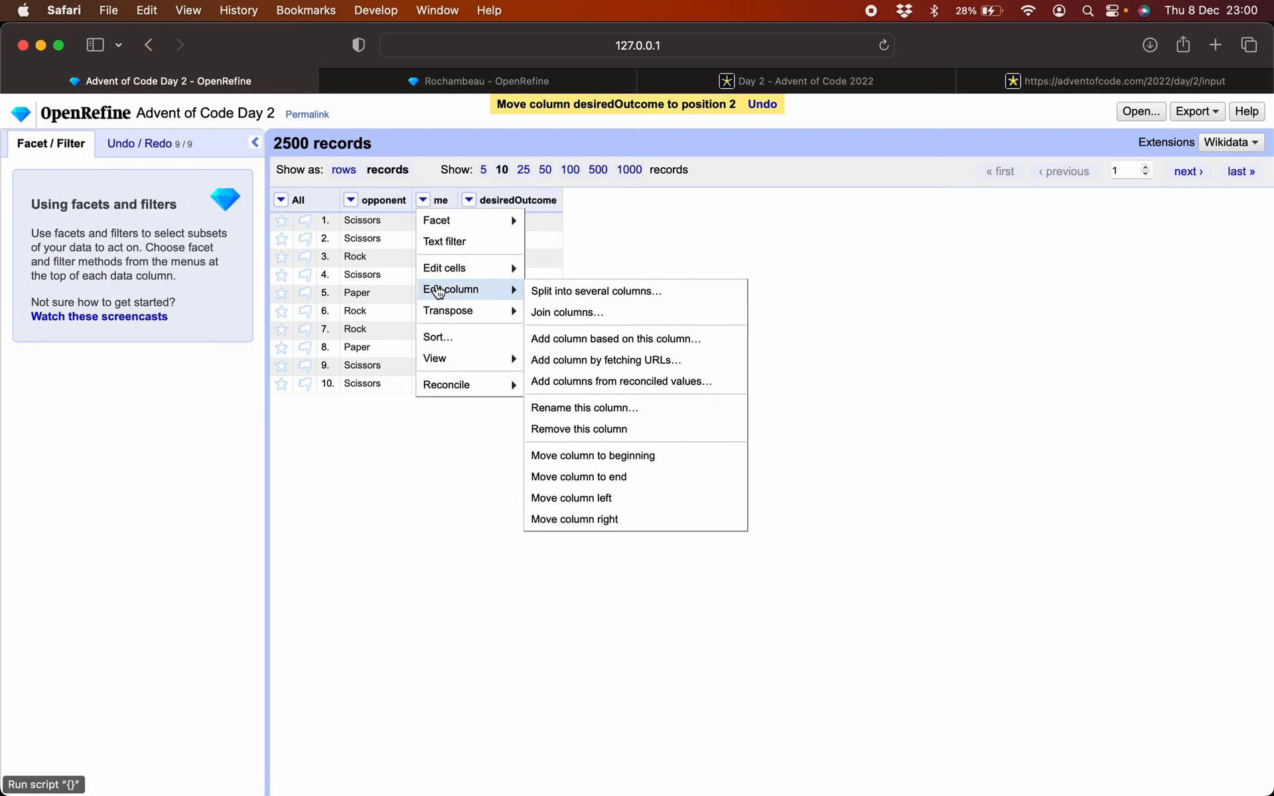
click(602, 340)
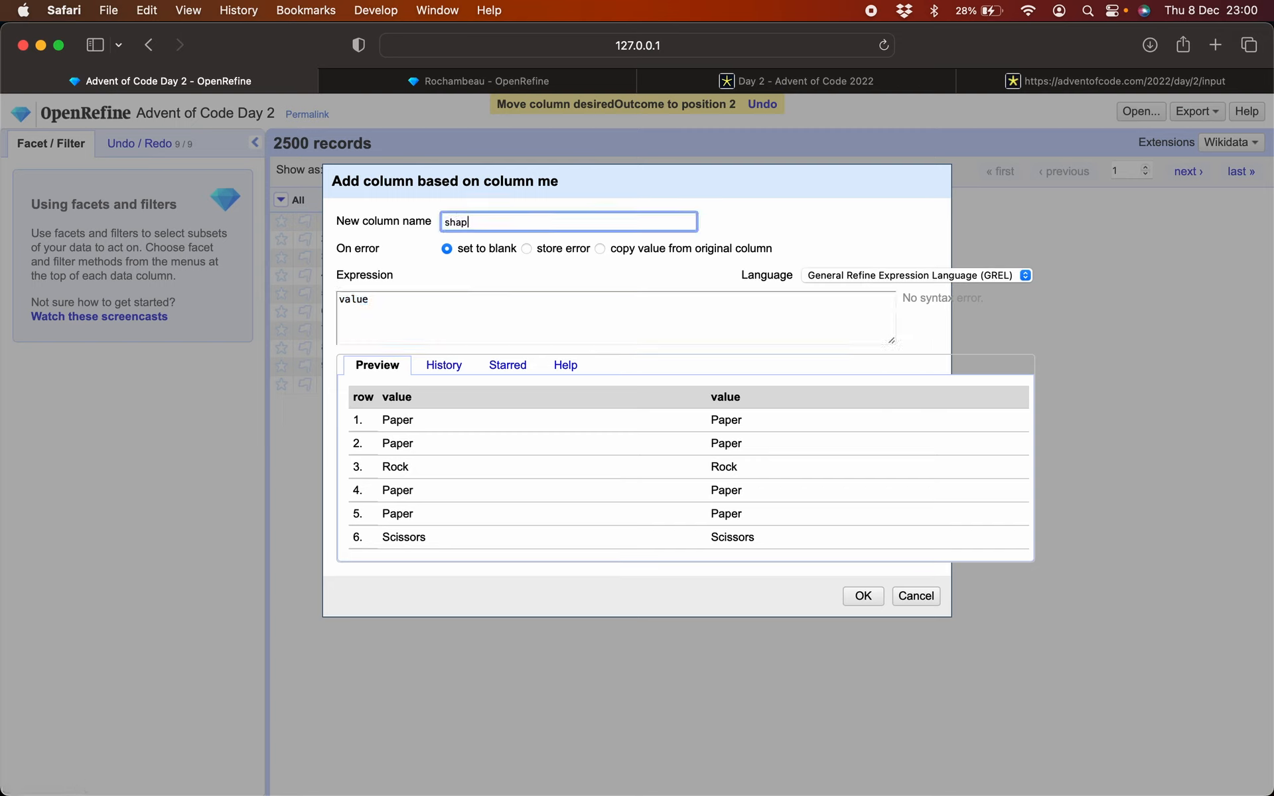
text(shapeScore)
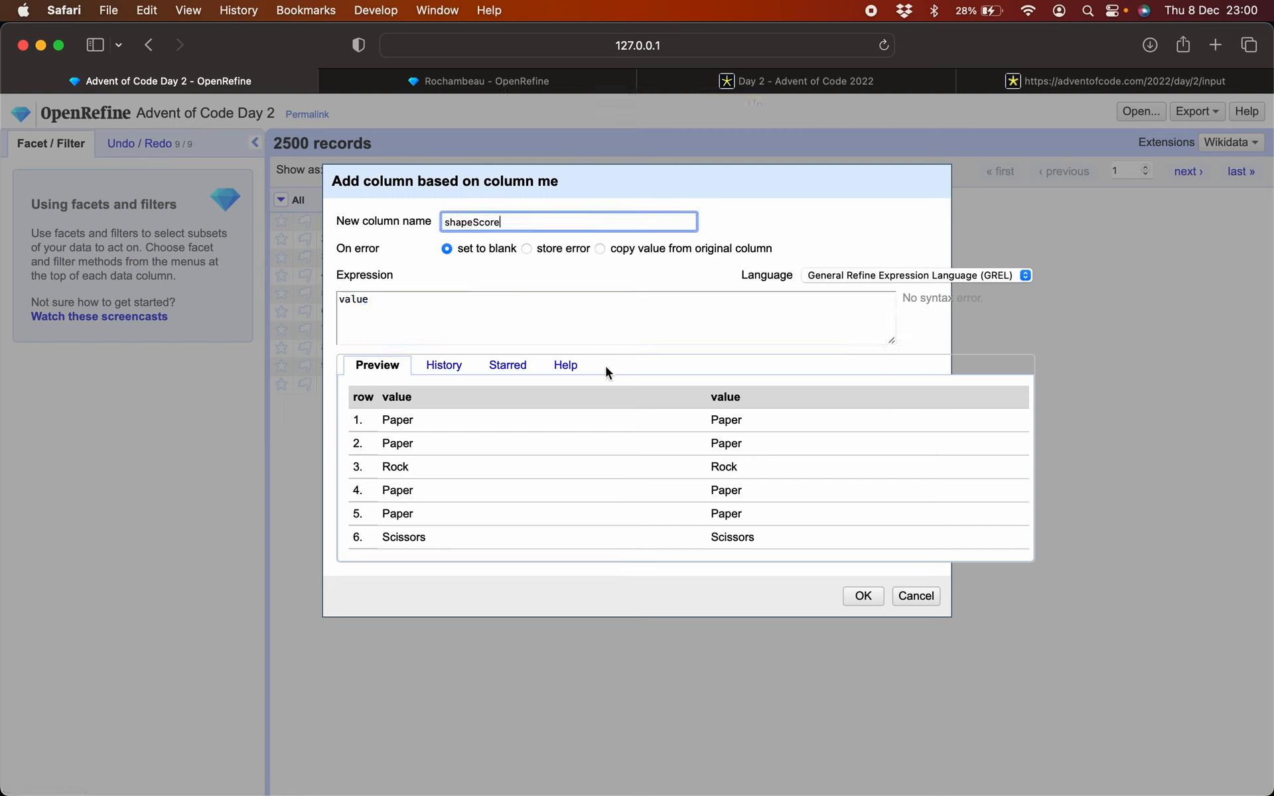
click(862, 600)
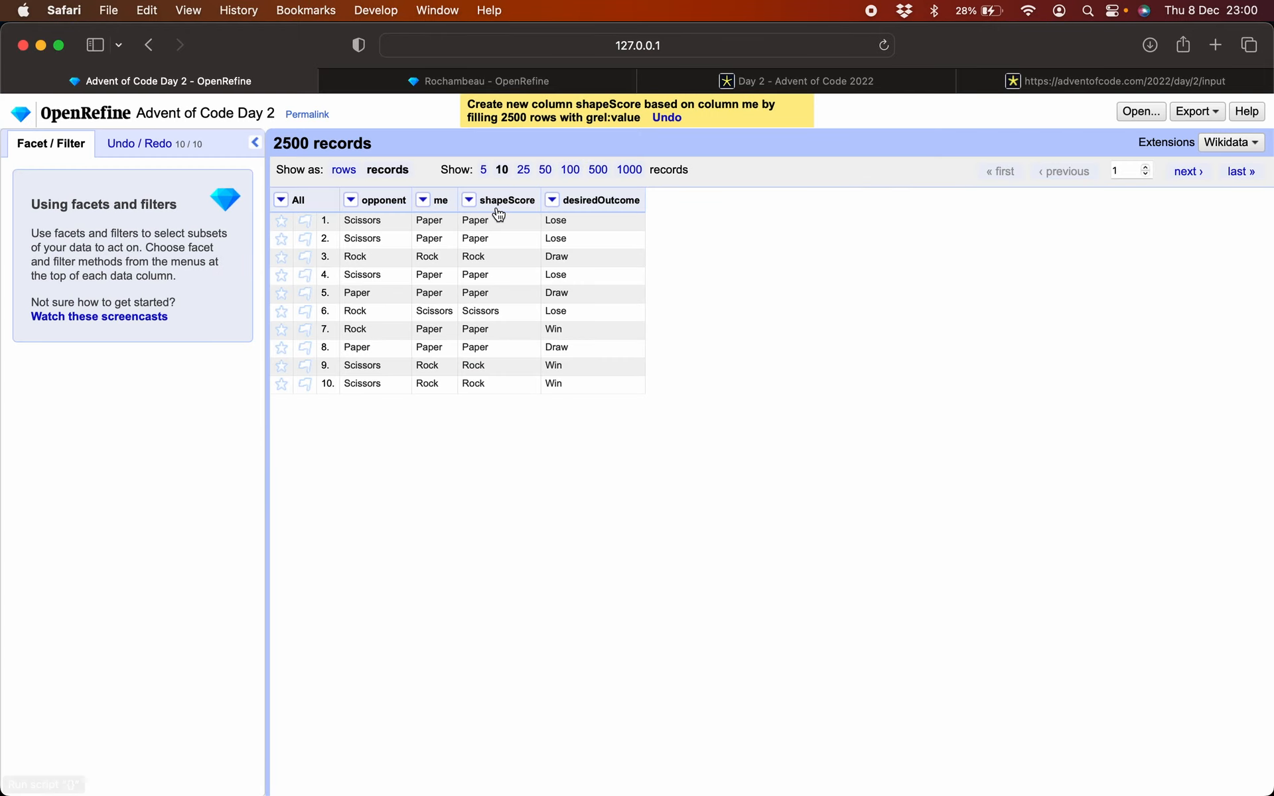
Step: Replace Paper with the number 2 in all identical cells of the shapeScore column
click(529, 223)
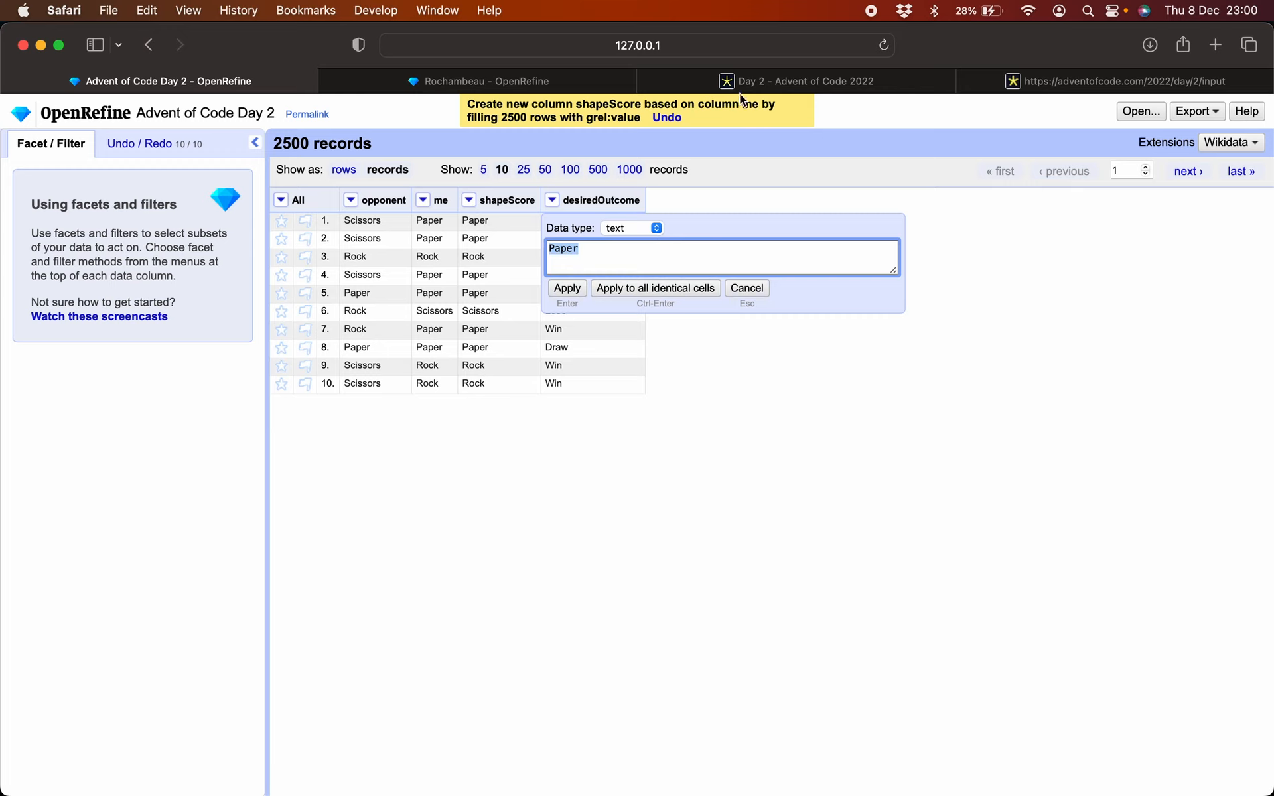
click(629, 229)
click(624, 244)
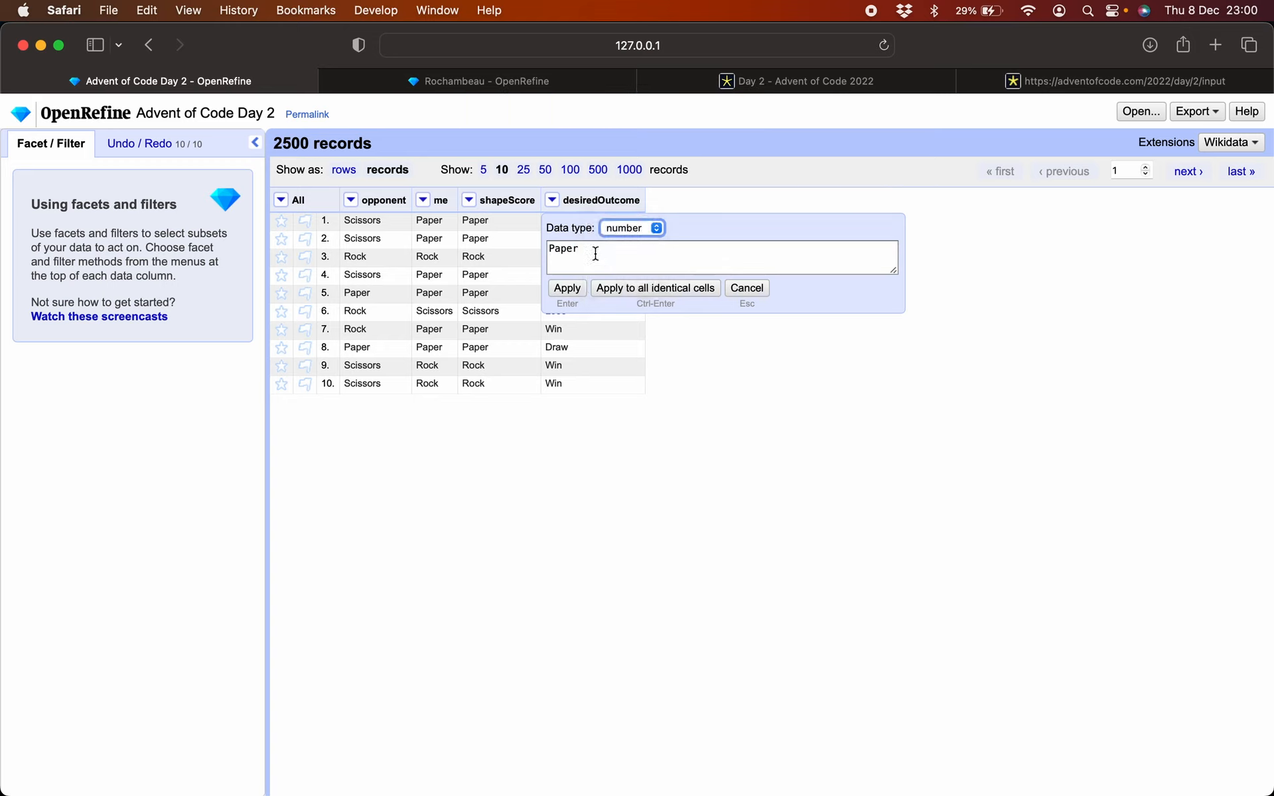
double_click(593, 249)
text(2)
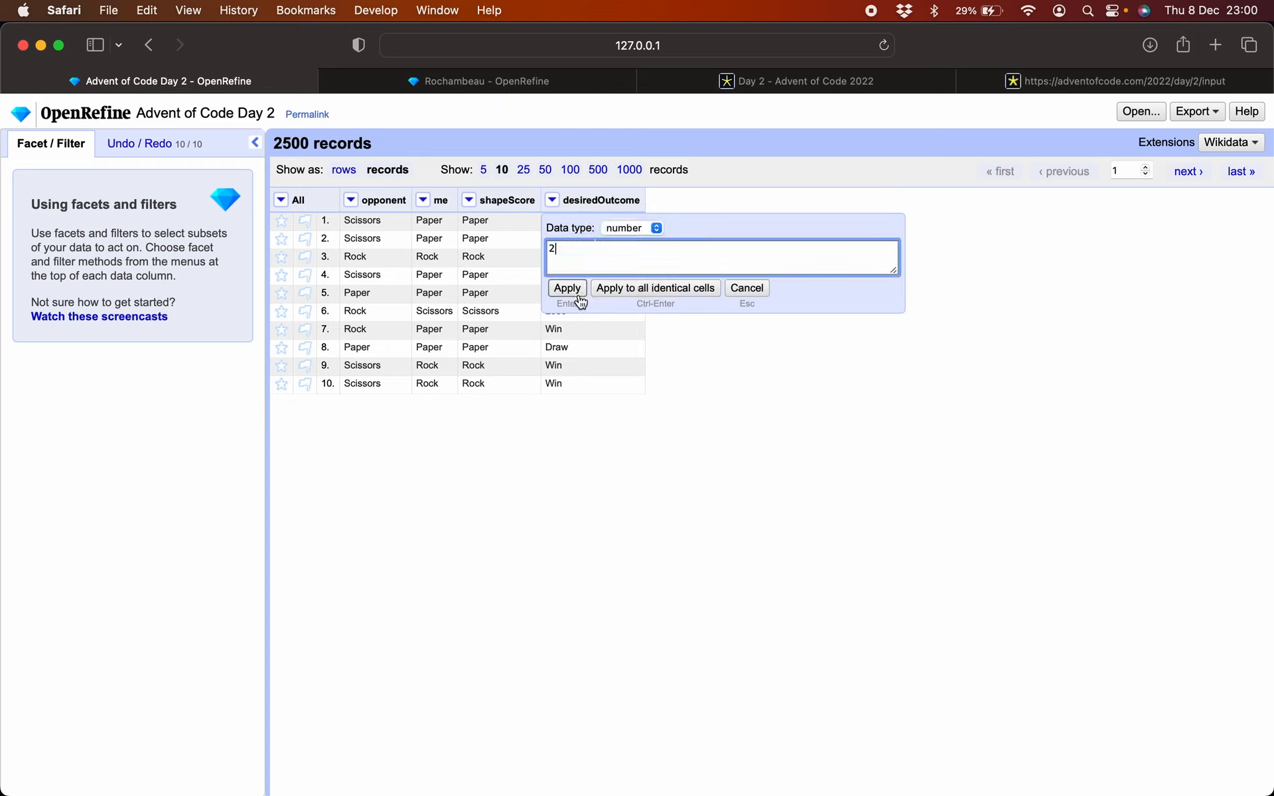
click(635, 292)
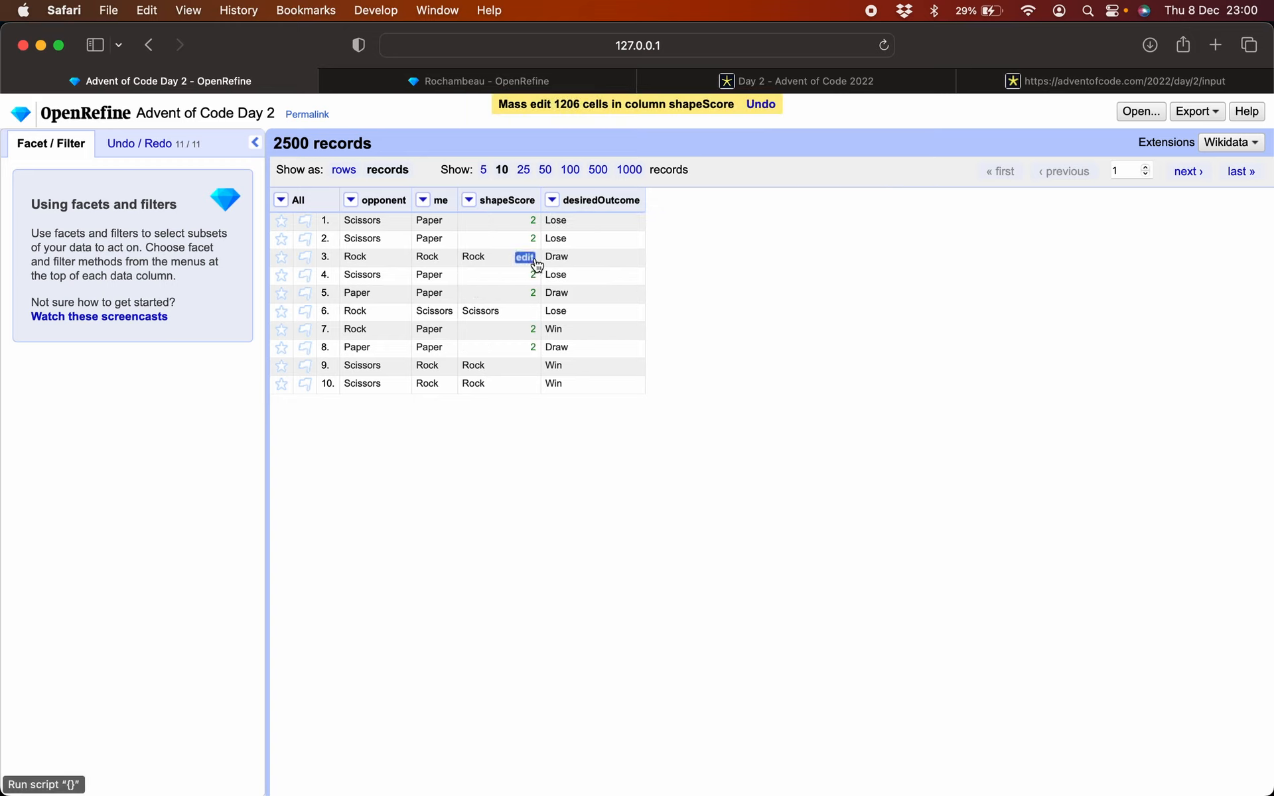
Step: Replace Rock with the number 1 in all identical cells of the shapeScore column
click(525, 257)
text(1)
click(618, 264)
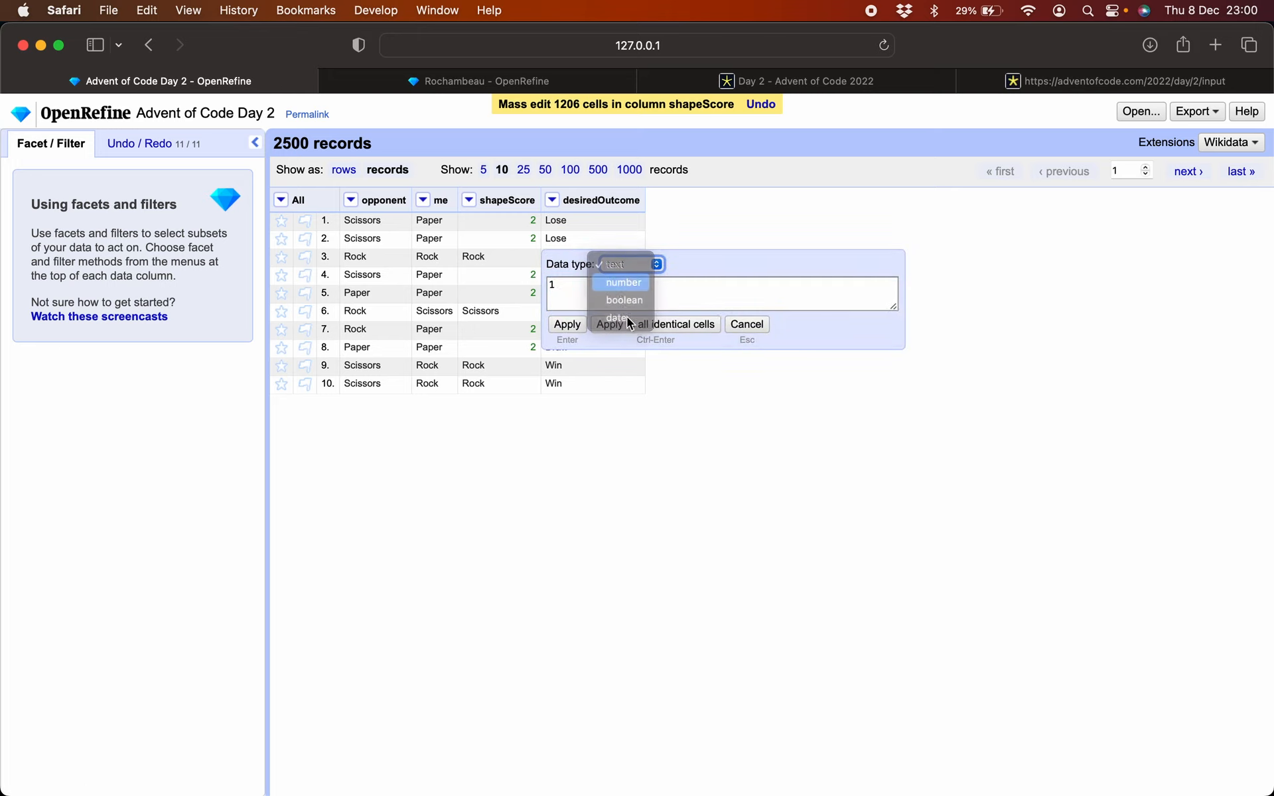
click(620, 281)
click(655, 324)
Step: Replace Scissors with 3 in all identical shapeScore cells and set their data type to number
click(525, 311)
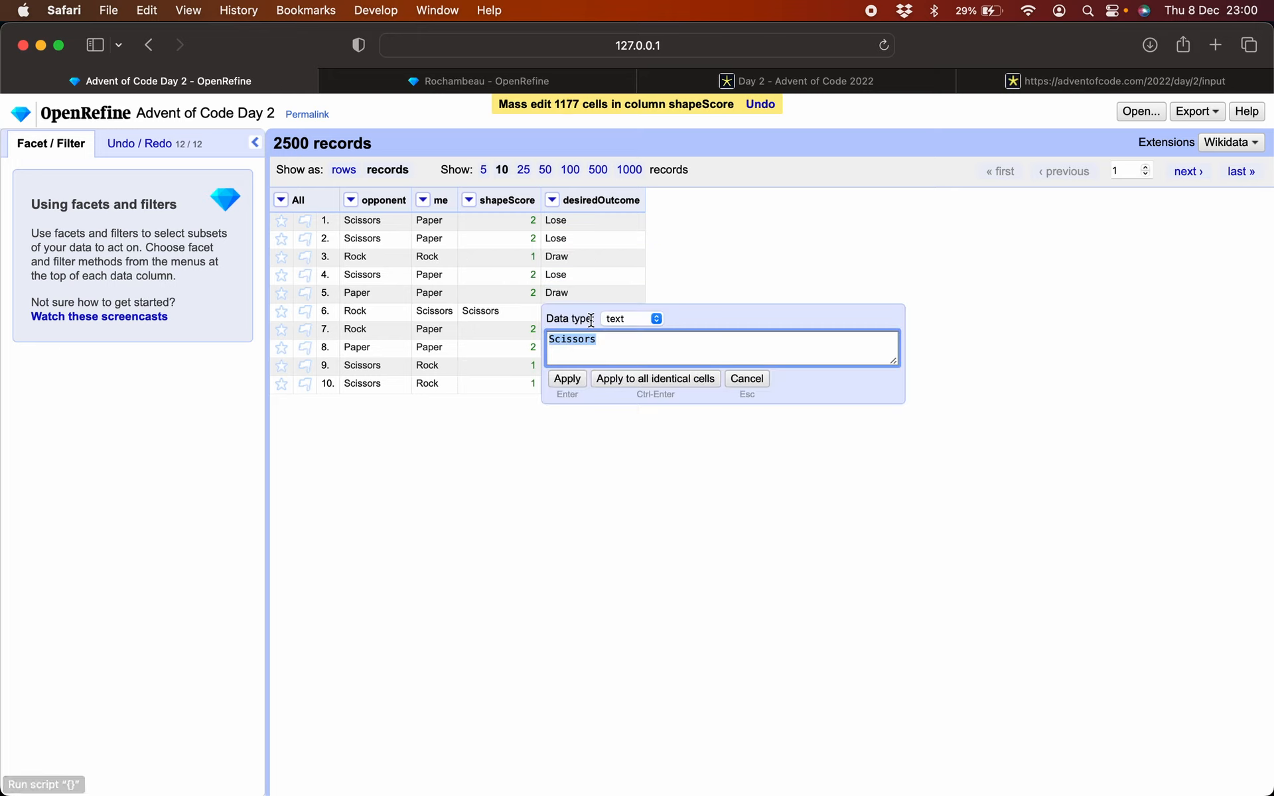
text(3)
click(634, 381)
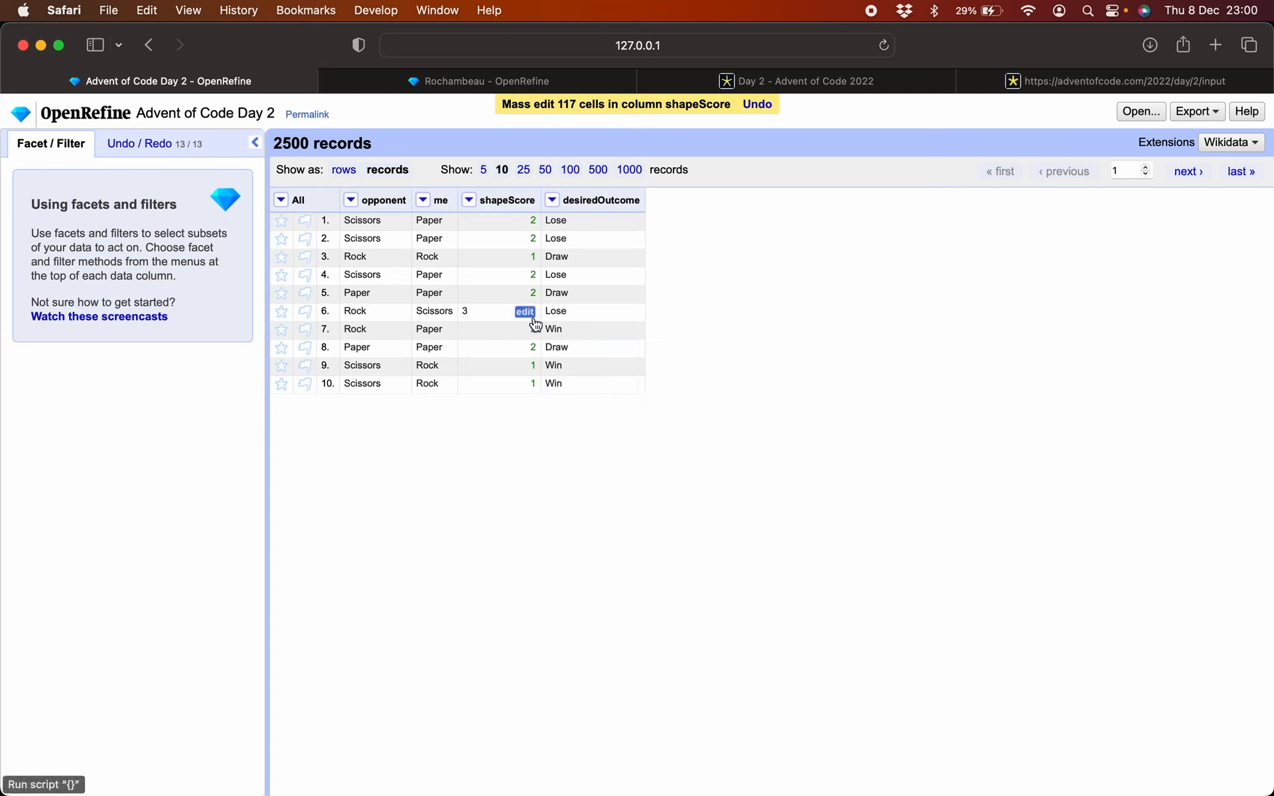
click(529, 312)
click(624, 317)
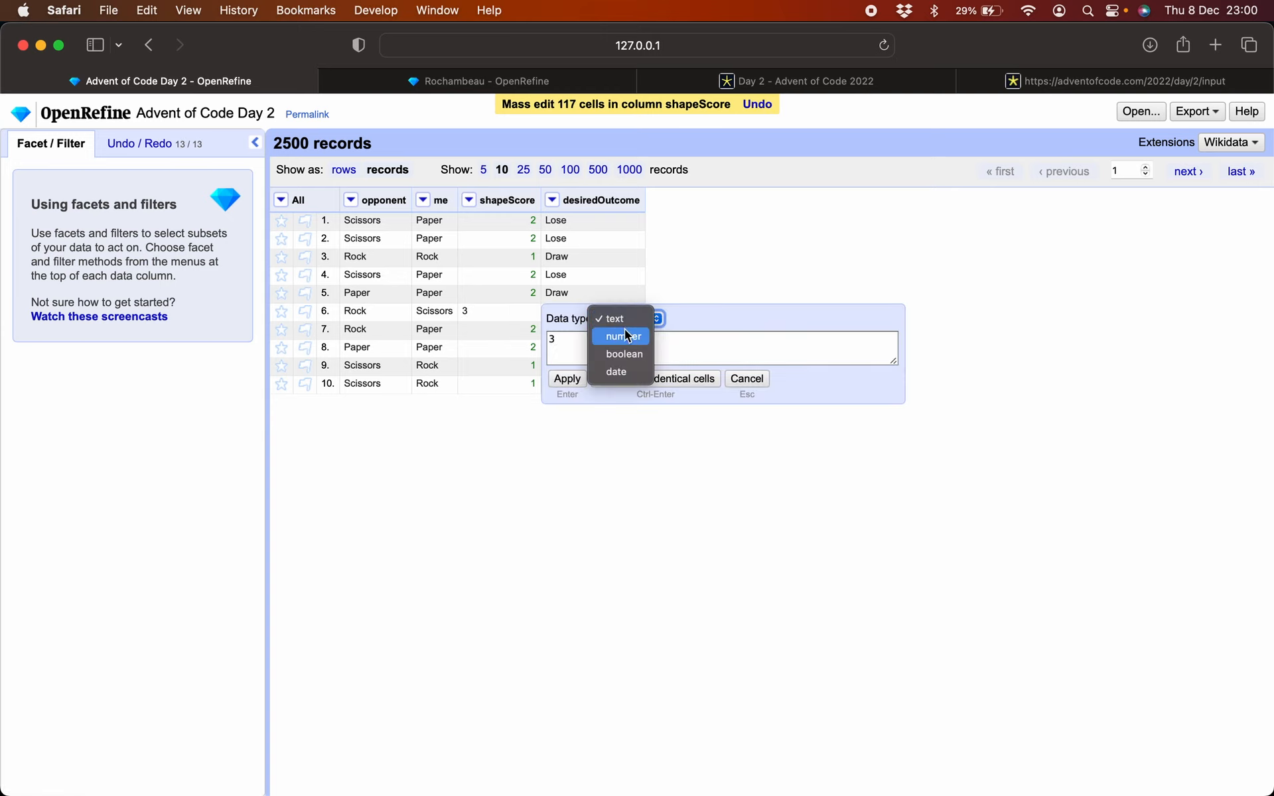
click(623, 329)
click(699, 385)
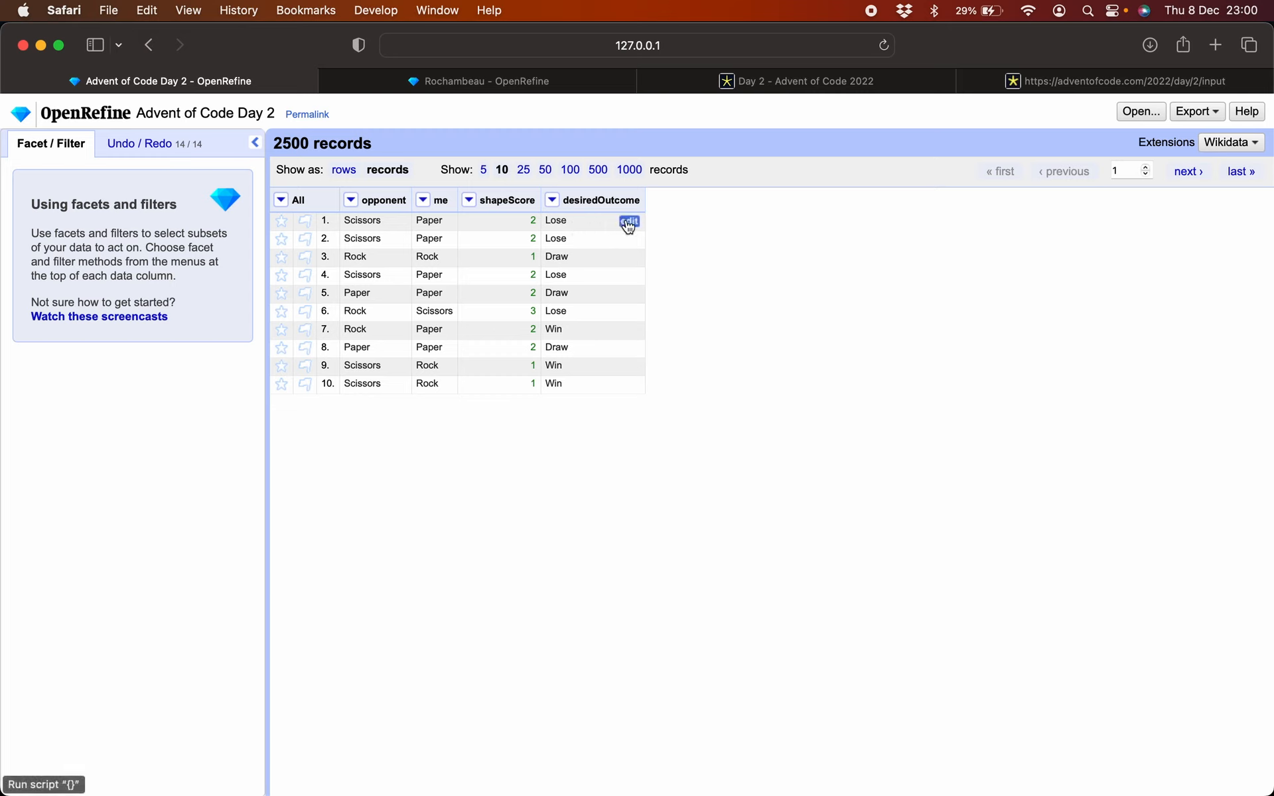
Step: Replace Lose with the number 0 in all identical cells of the desiredOutcome column
click(628, 222)
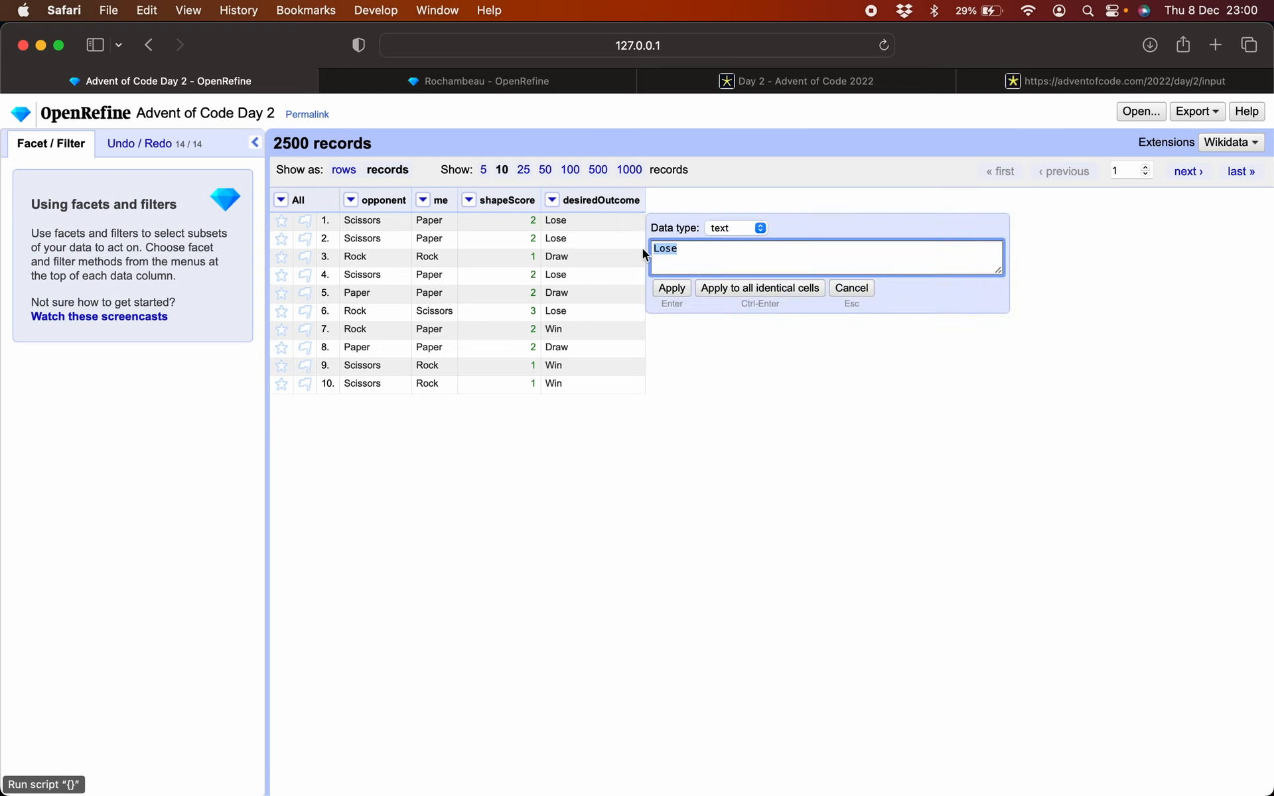
click(721, 230)
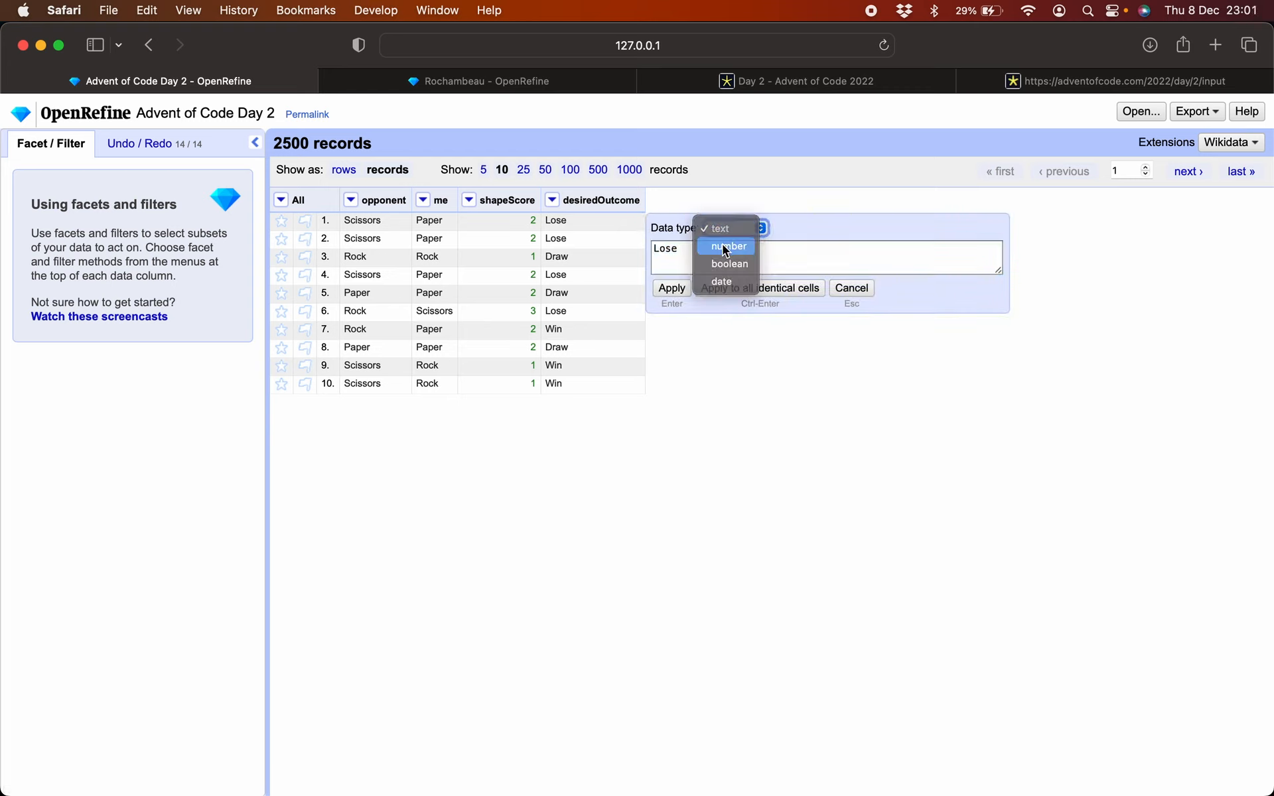
click(724, 246)
key(Tab)
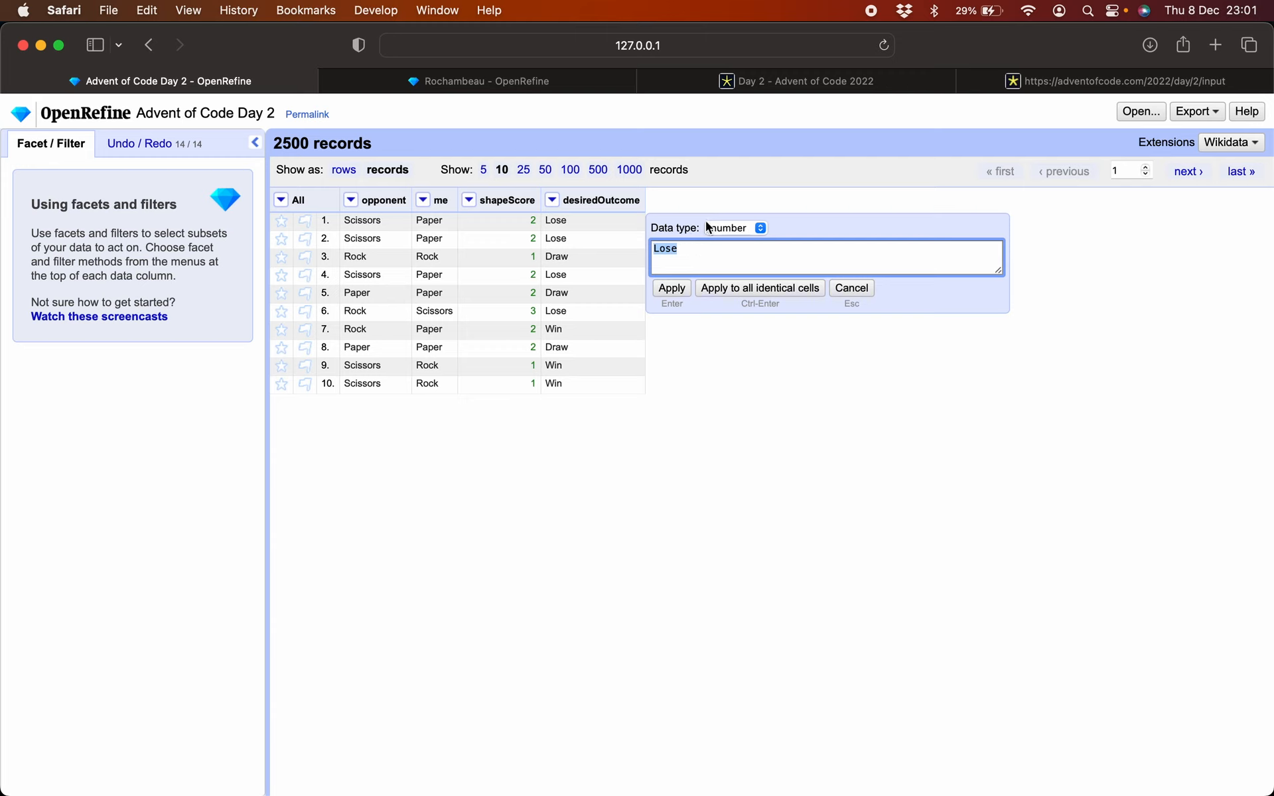
click(737, 288)
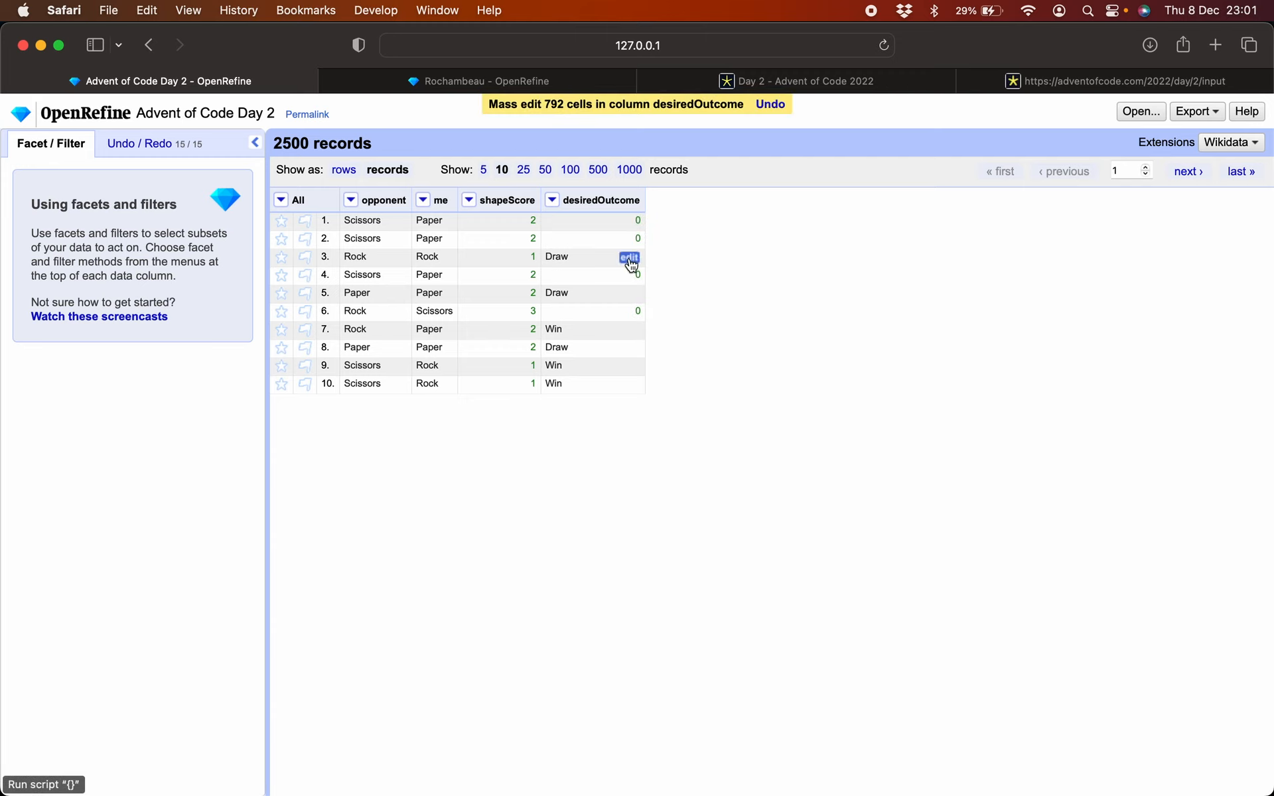
Step: Replace Draw with the number 3 in all identical cells of the desiredOutcome column
click(632, 260)
click(729, 268)
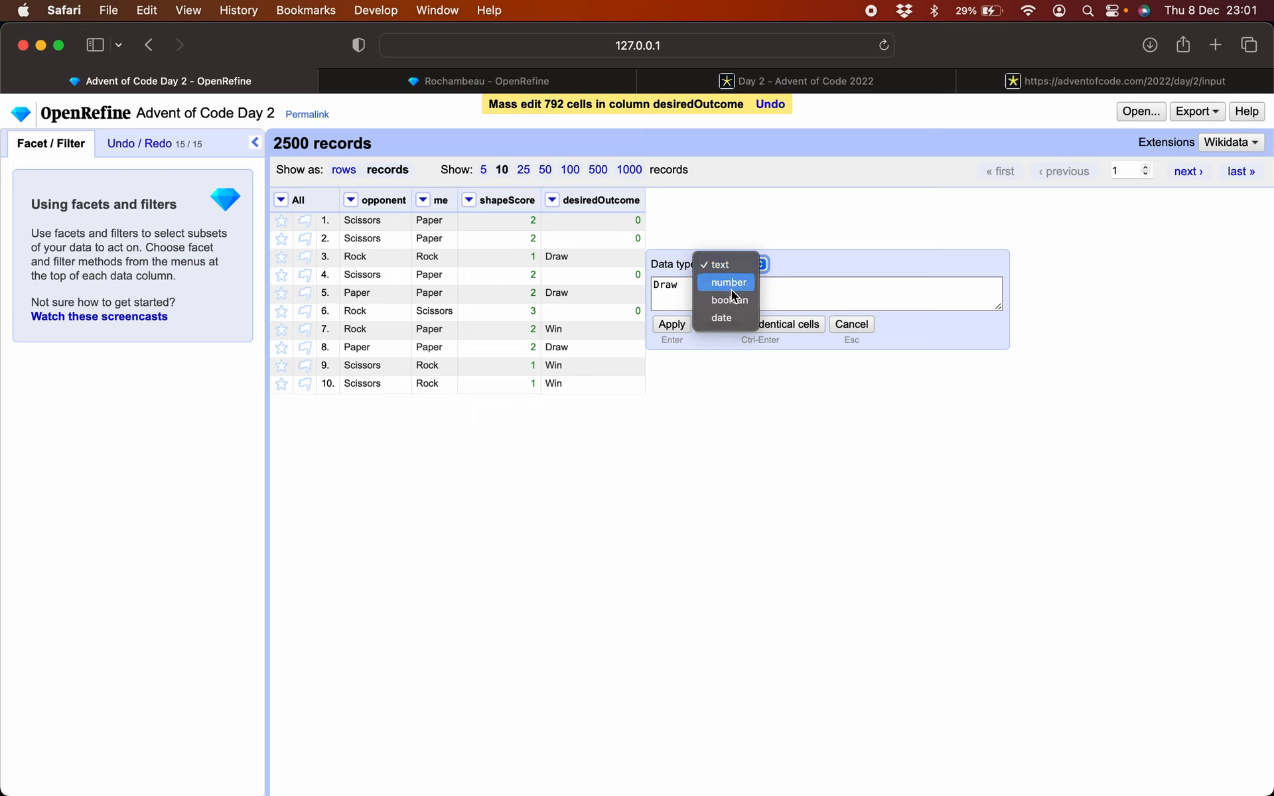
click(729, 285)
key(super+a)
text(3)
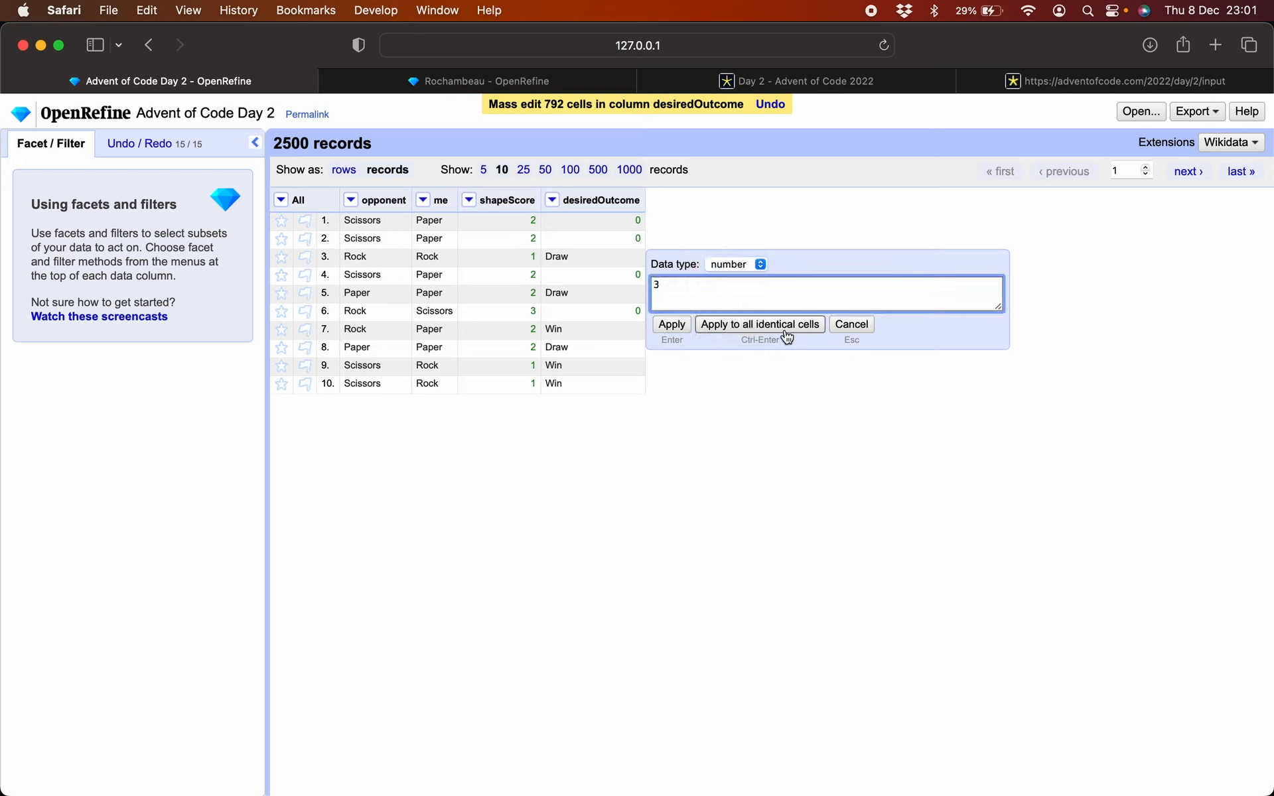
click(747, 324)
Step: Replace Win with the number 6 in all identical cells of the desiredOutcome column
click(628, 334)
click(729, 337)
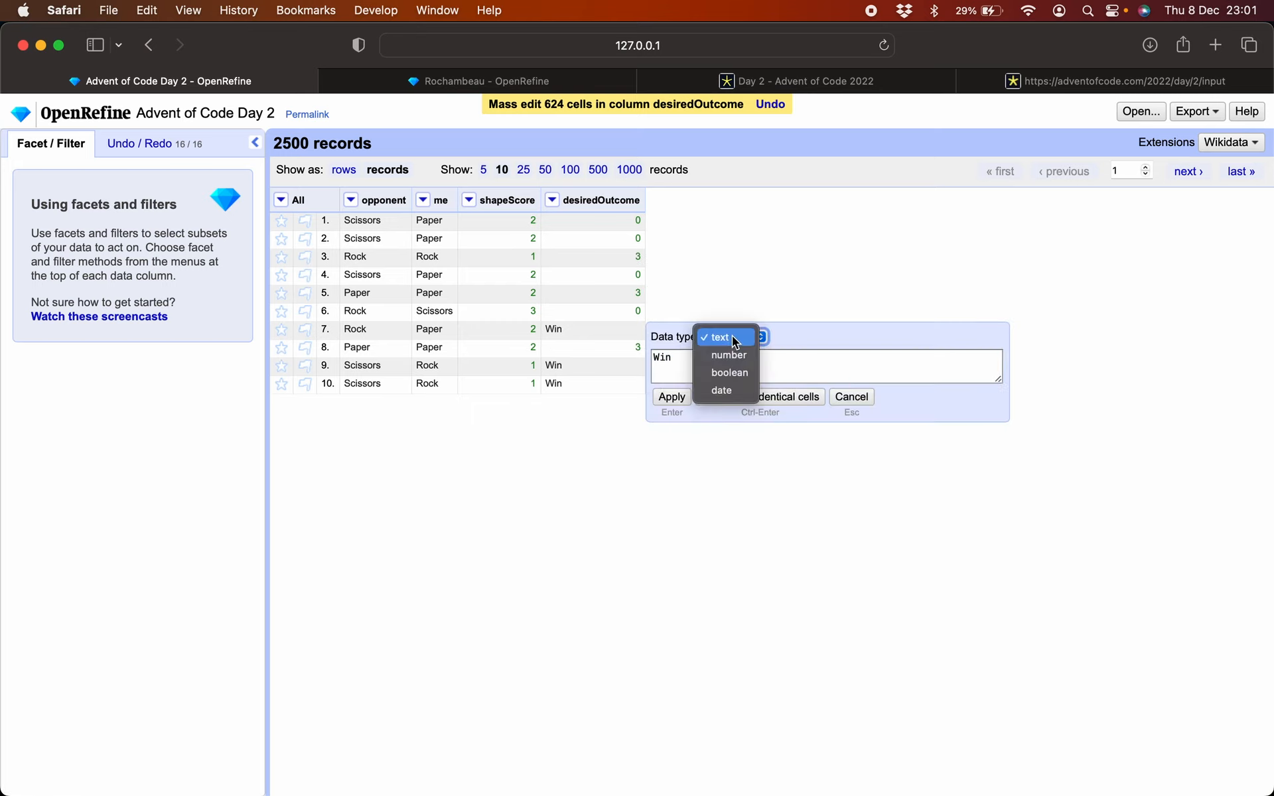
click(730, 361)
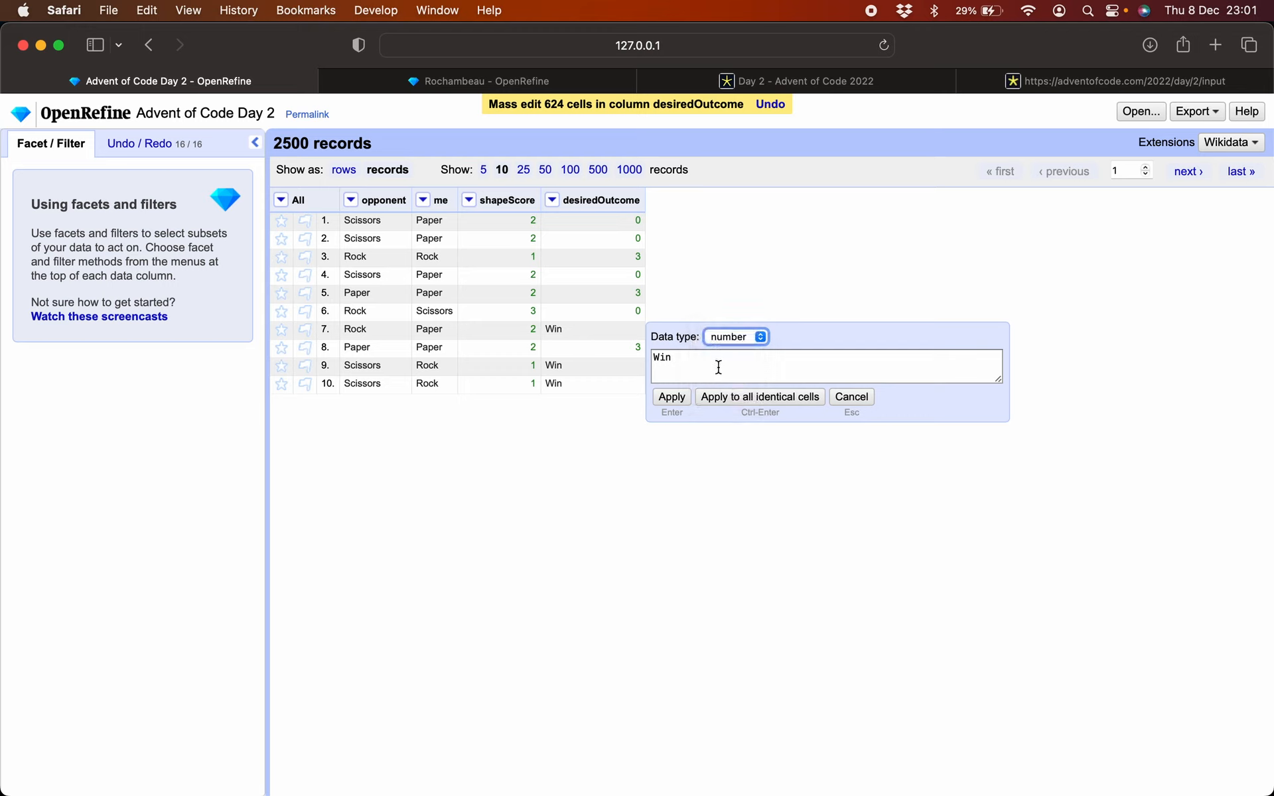
click(716, 367)
key(super+a)
text(6)
click(709, 398)
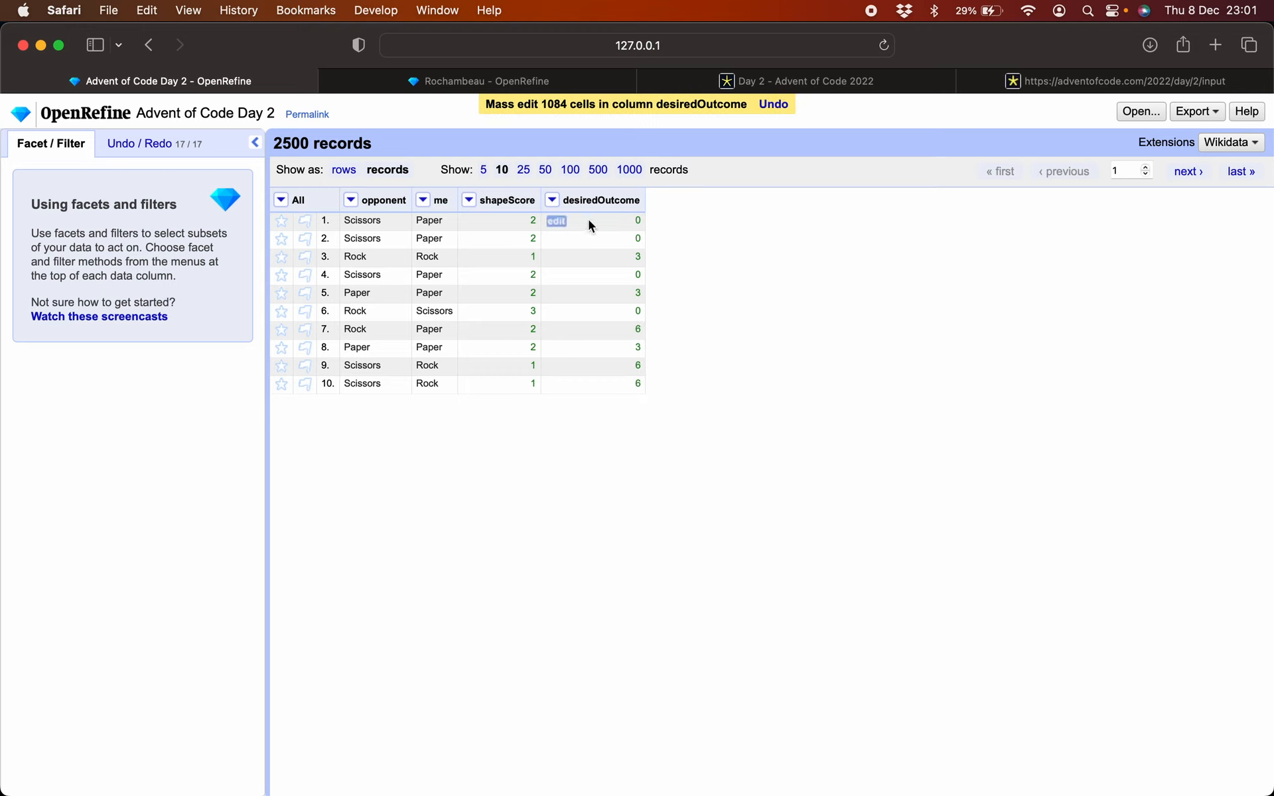
Step: Rename the desiredOutcome column to result
click(552, 200)
mouse_move(583, 277)
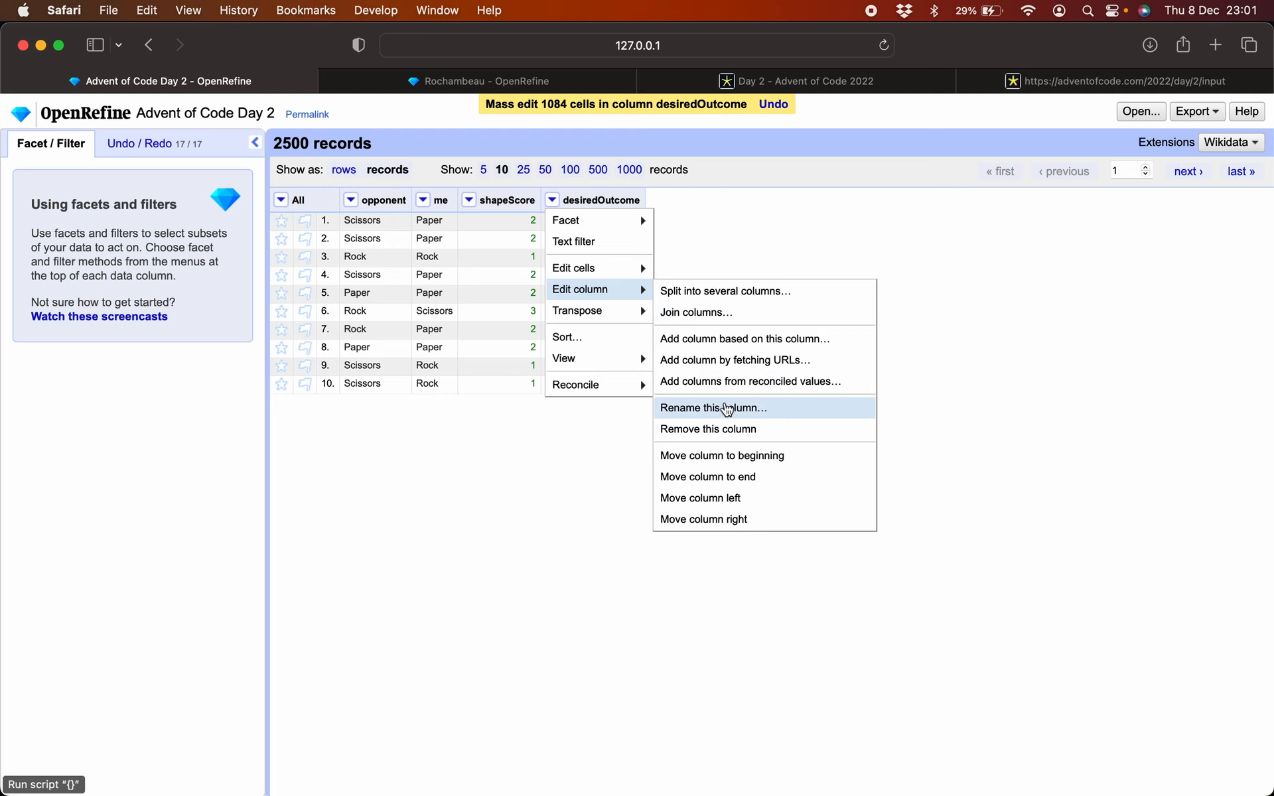
click(727, 411)
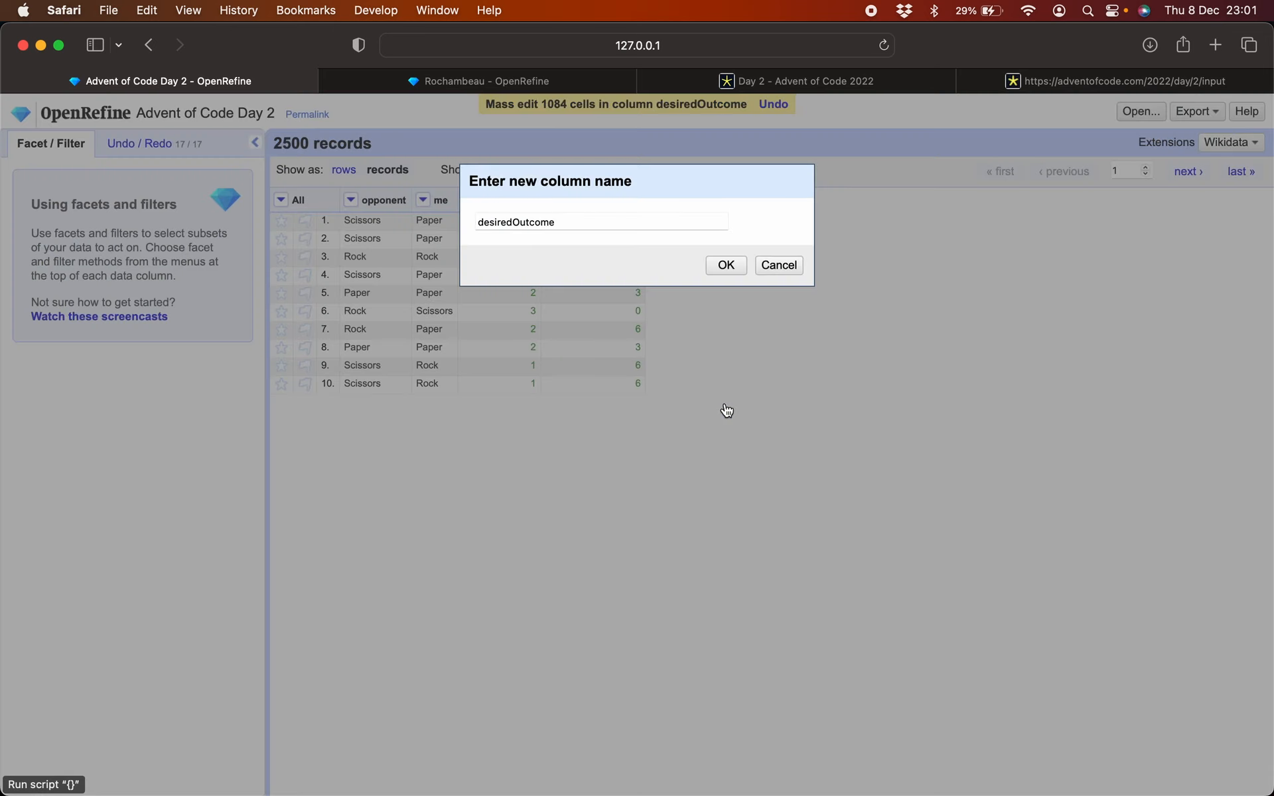
click(615, 223)
key(super+a)
text(r)
key(Return)
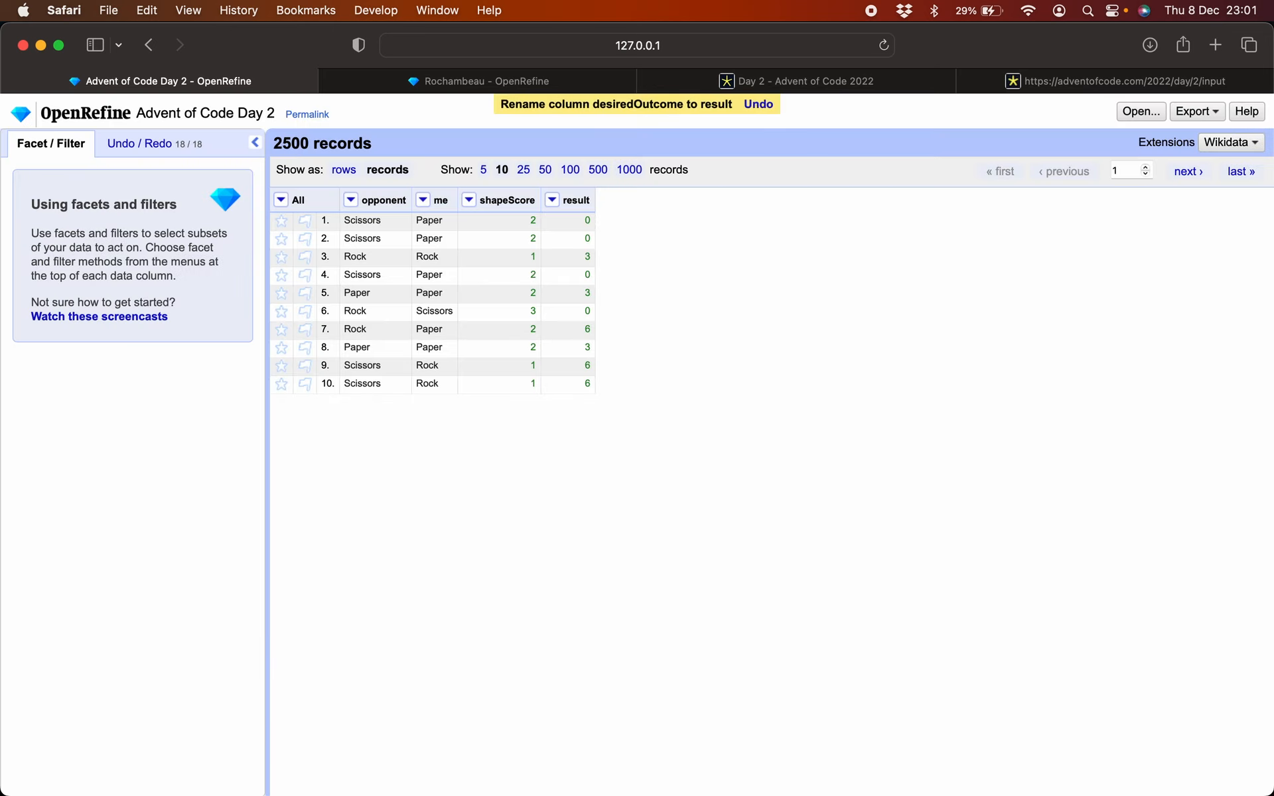
Step: Transform the result column's cells by reusing the earlier expression value+cells.shapeScore.value
click(553, 200)
mouse_move(580, 290)
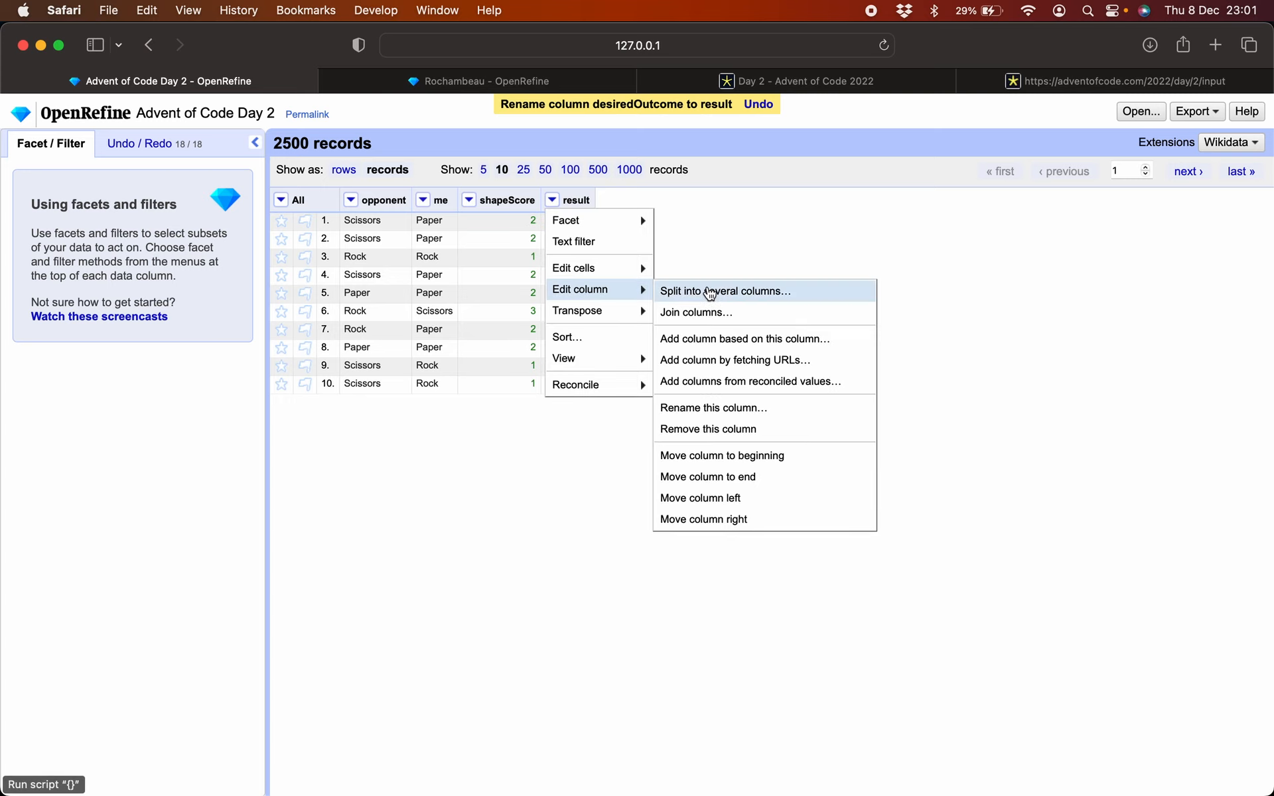
mouse_move(634, 267)
click(673, 270)
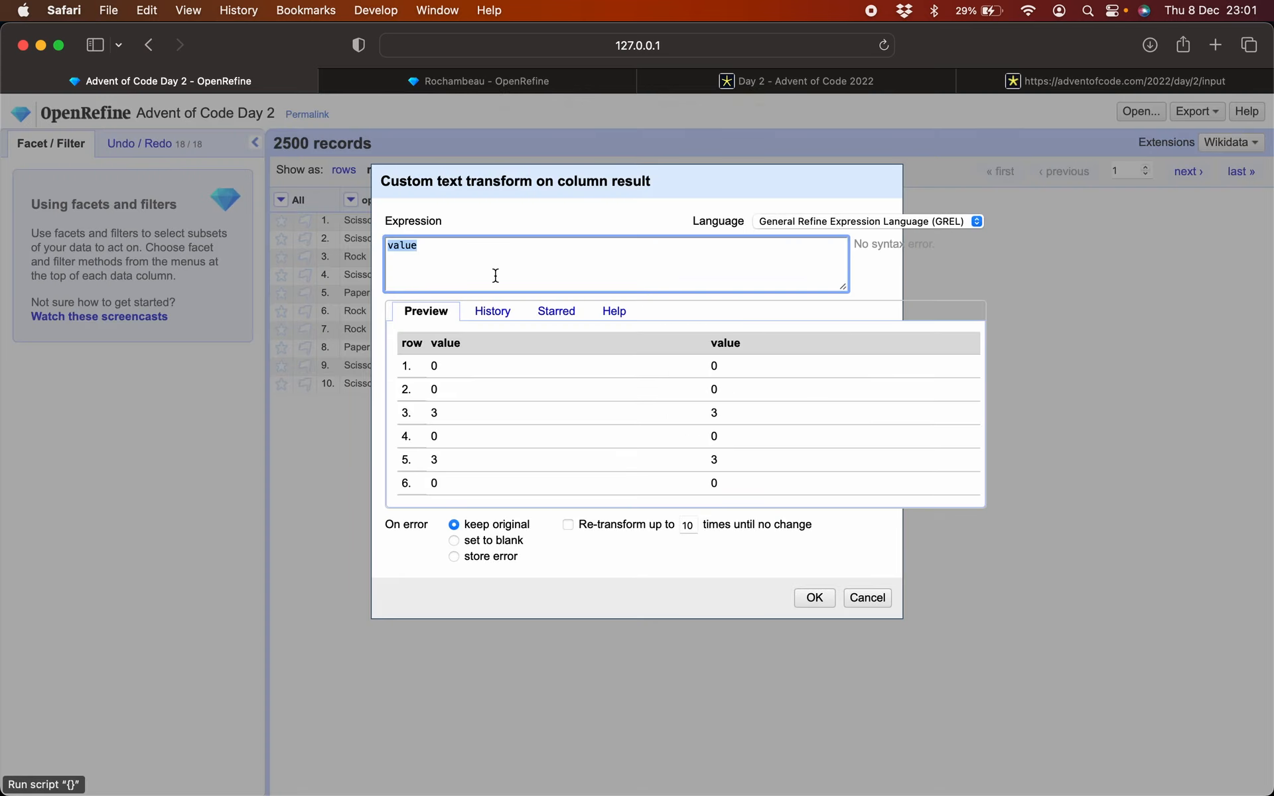
click(494, 313)
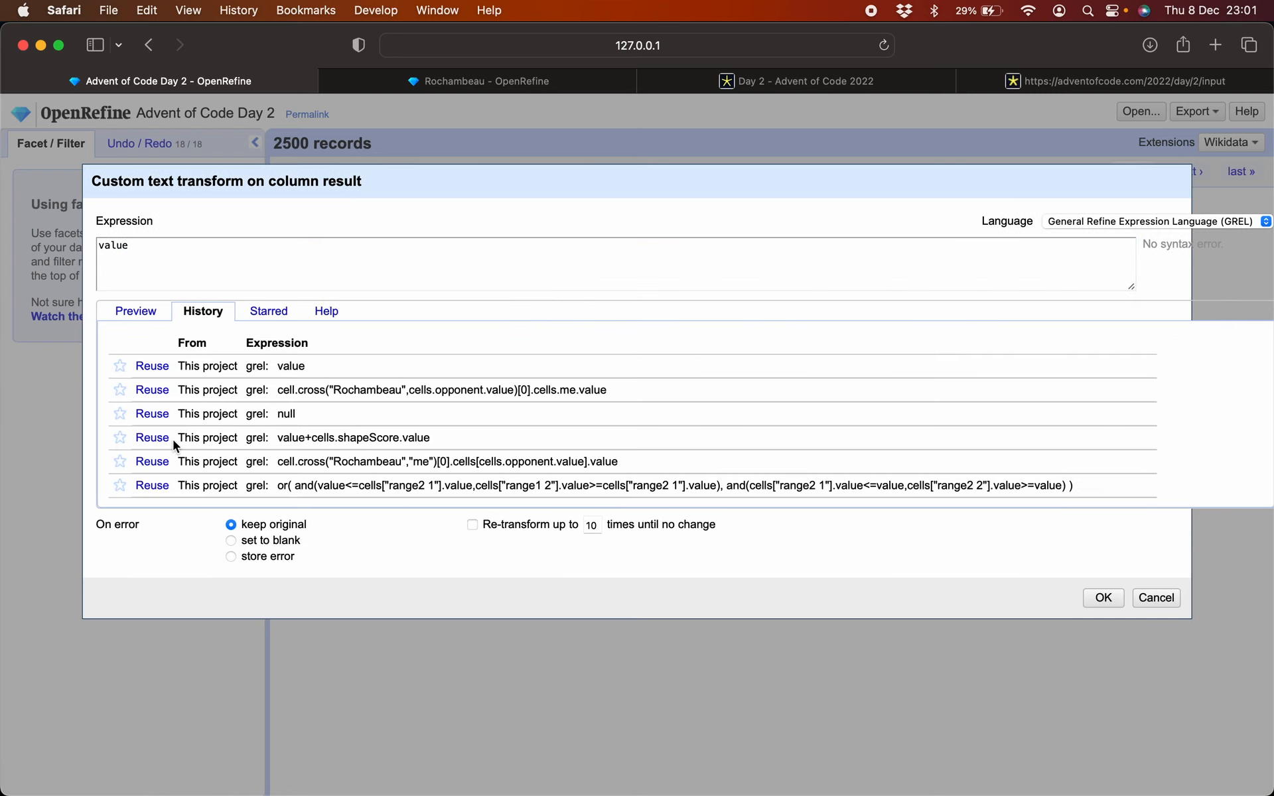
click(152, 439)
click(145, 312)
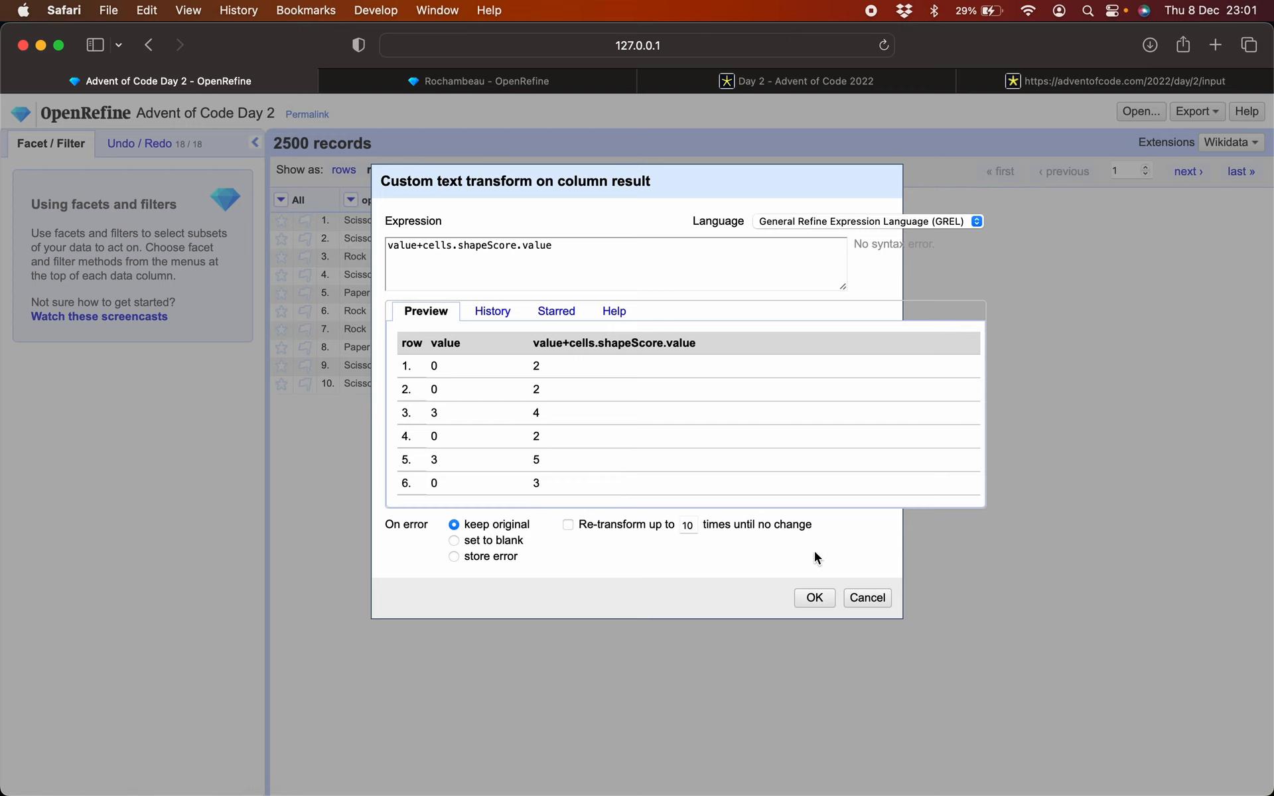
click(815, 598)
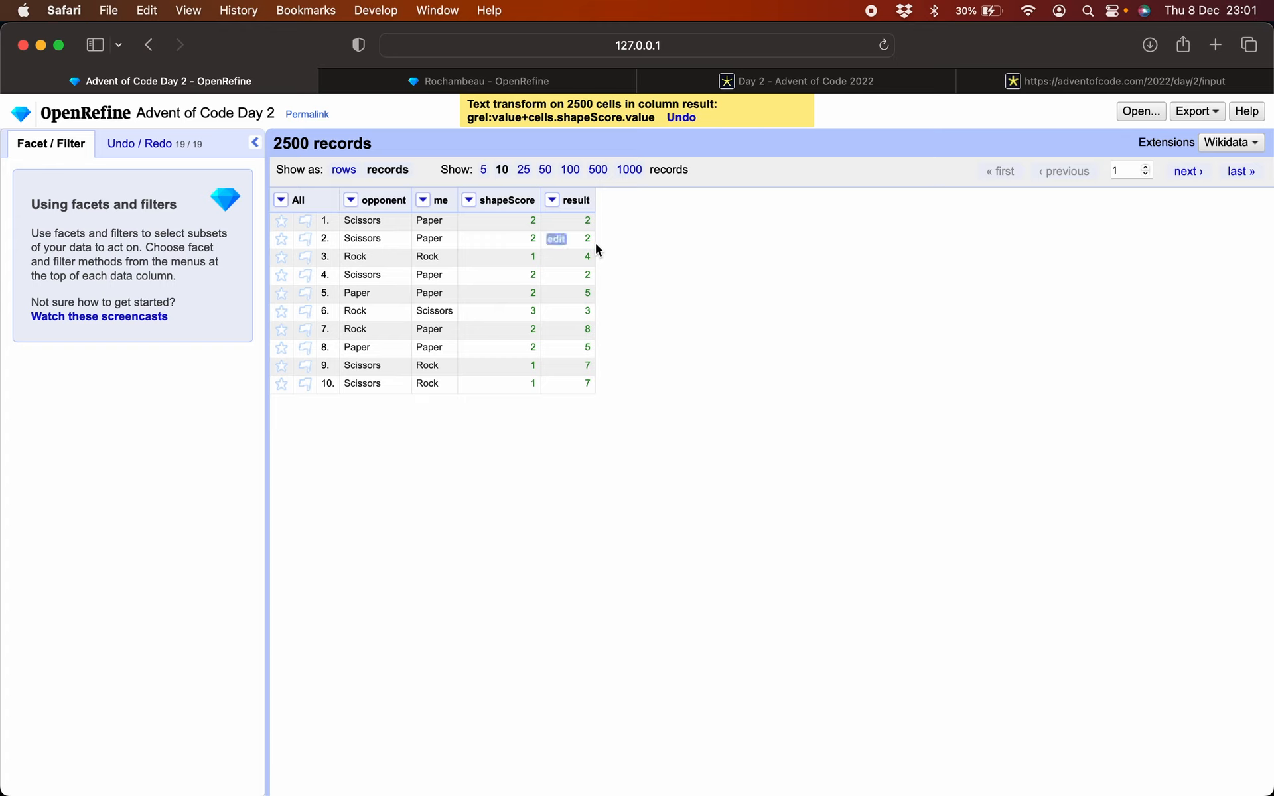
Step: Add a column named record based on the opponent column, using the expression null
click(553, 200)
click(350, 200)
click(350, 199)
mouse_move(382, 275)
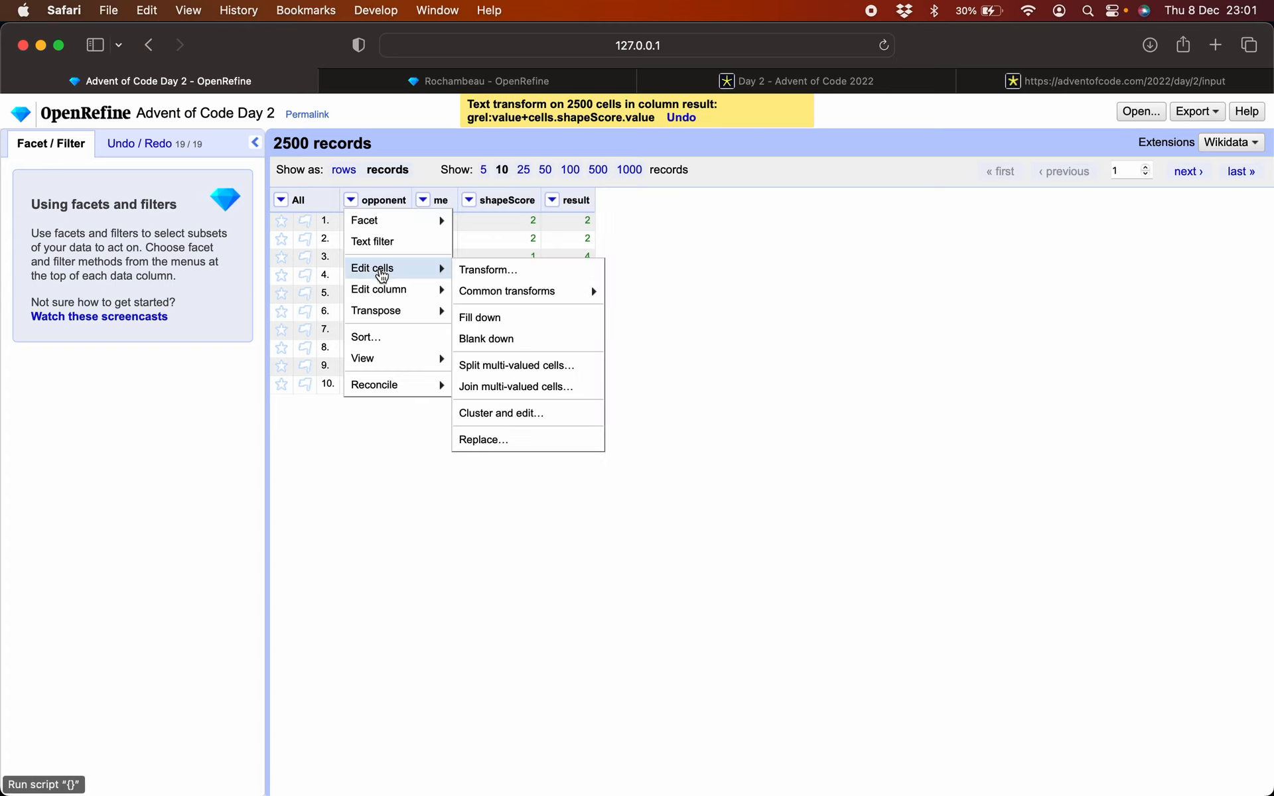
mouse_move(422, 293)
click(538, 346)
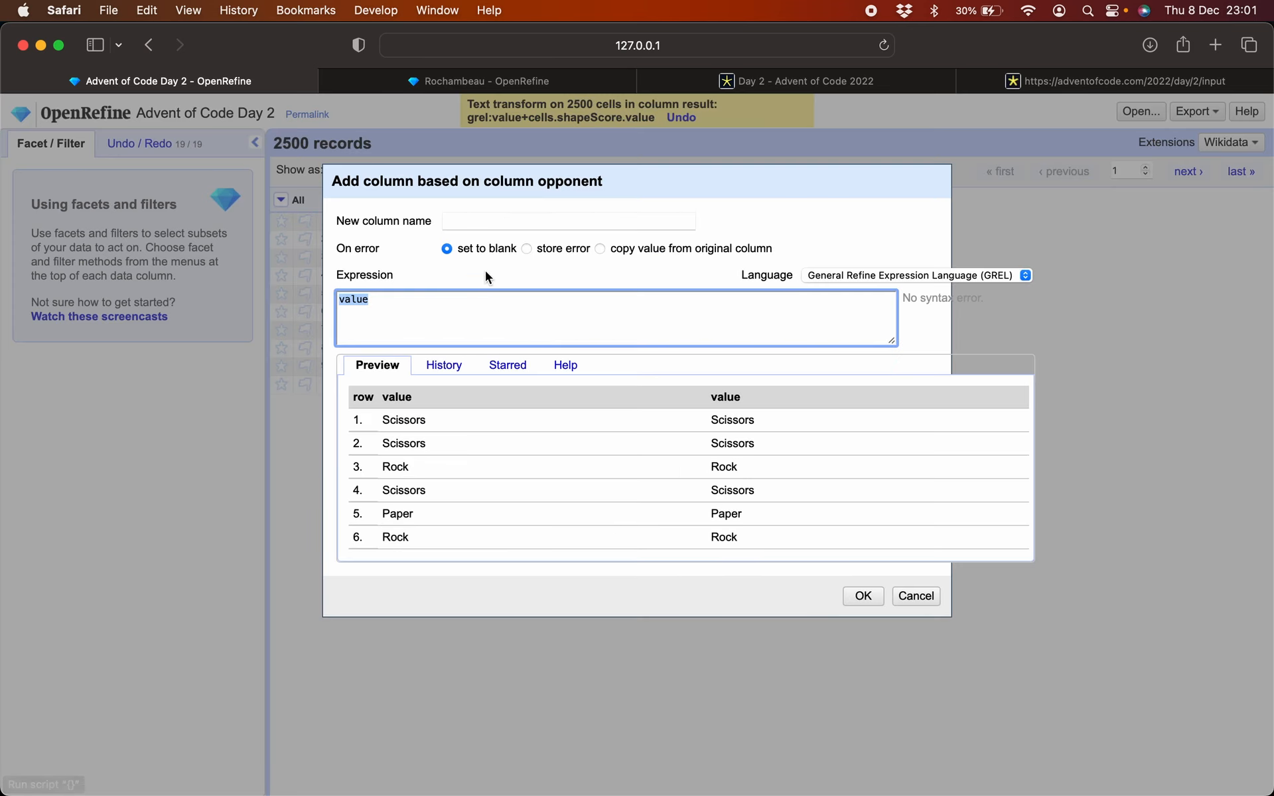
click(499, 223)
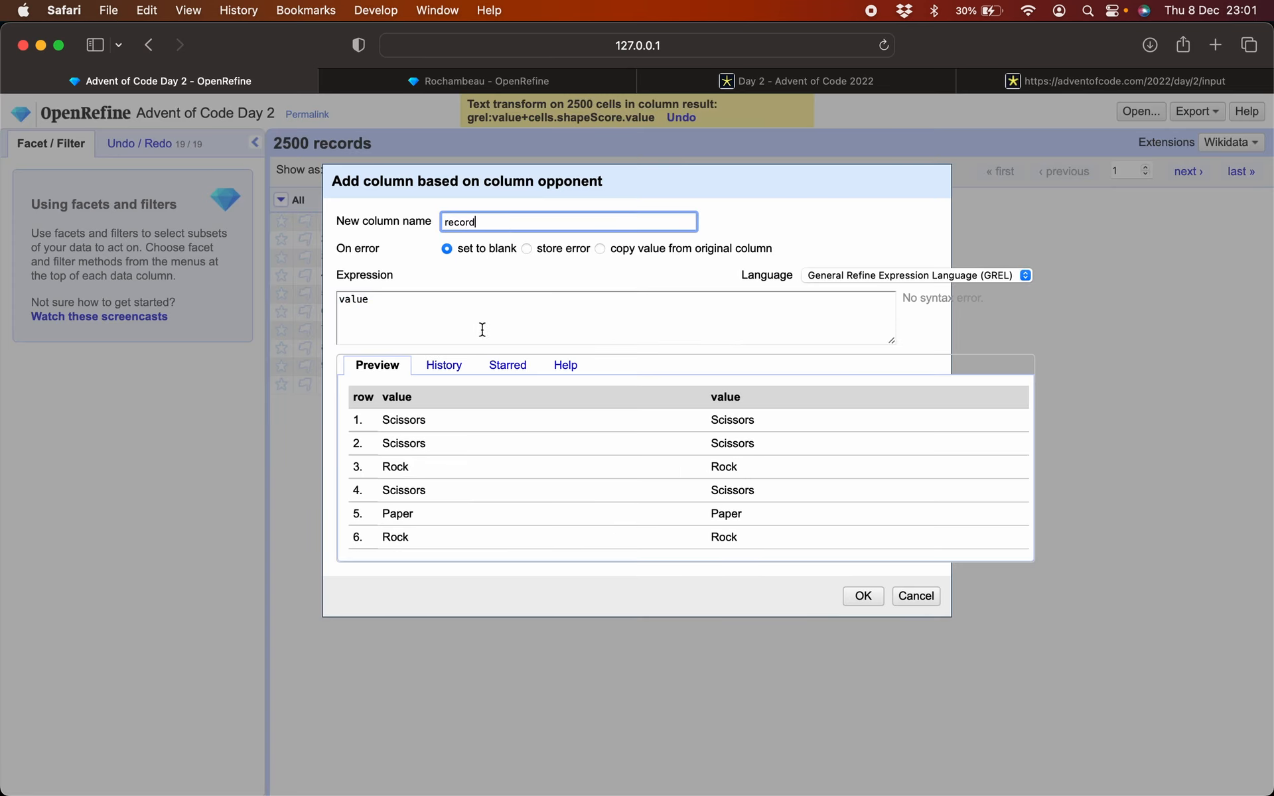
triple_click(571, 302)
text(null)
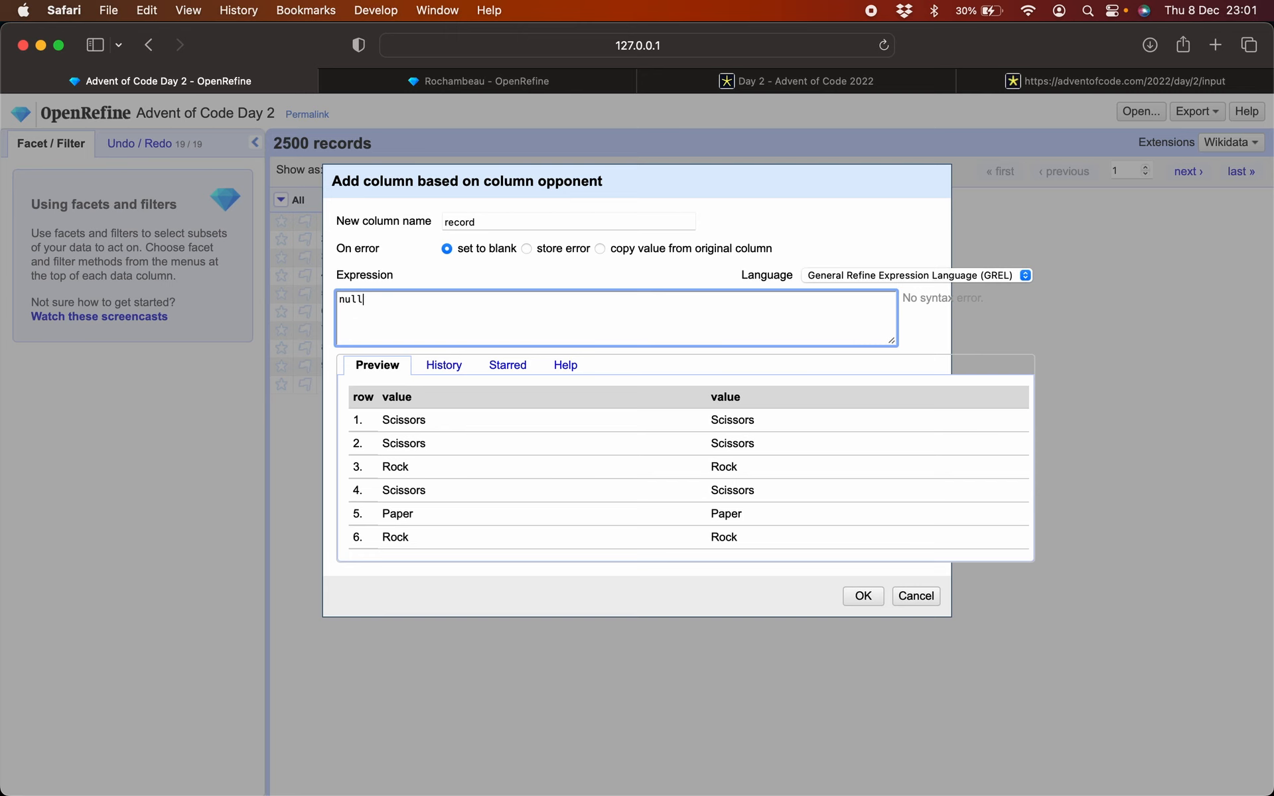
click(866, 596)
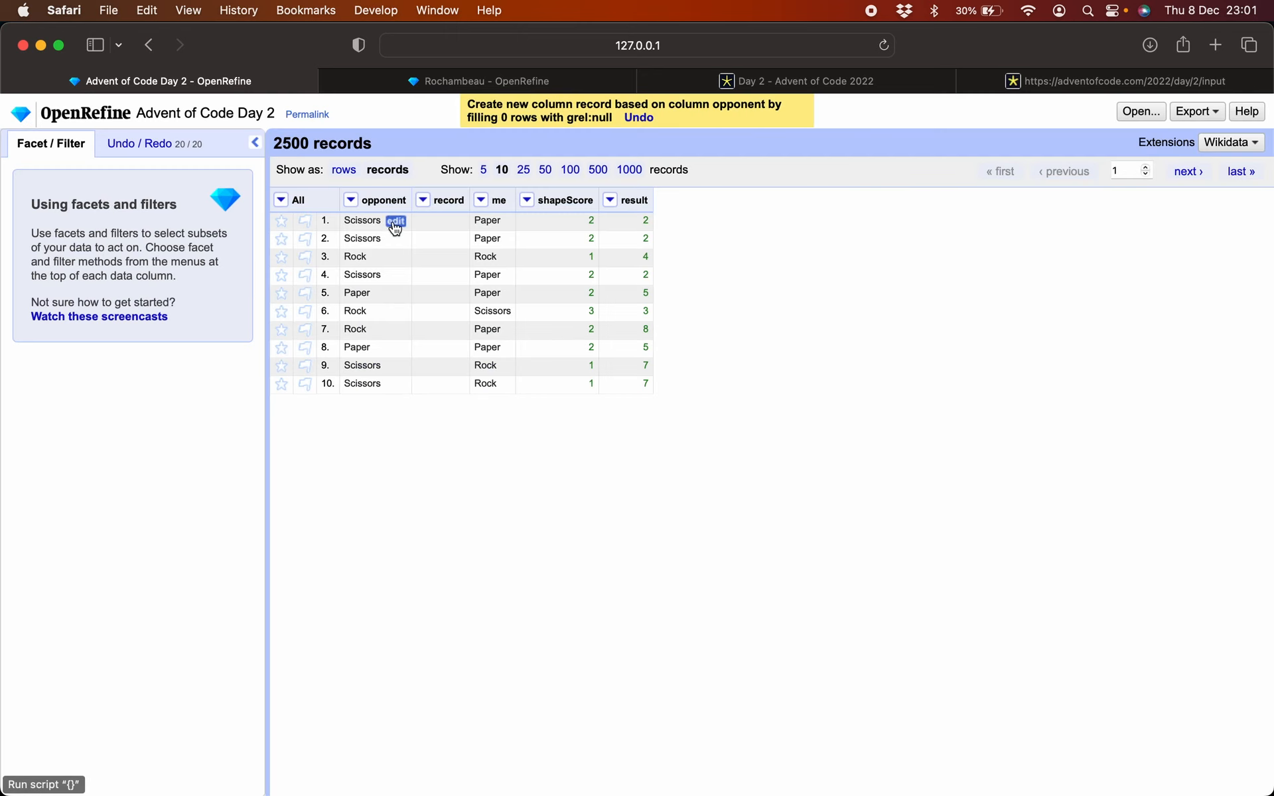
Step: Move the record column to the beginning of the table
click(420, 202)
mouse_move(448, 290)
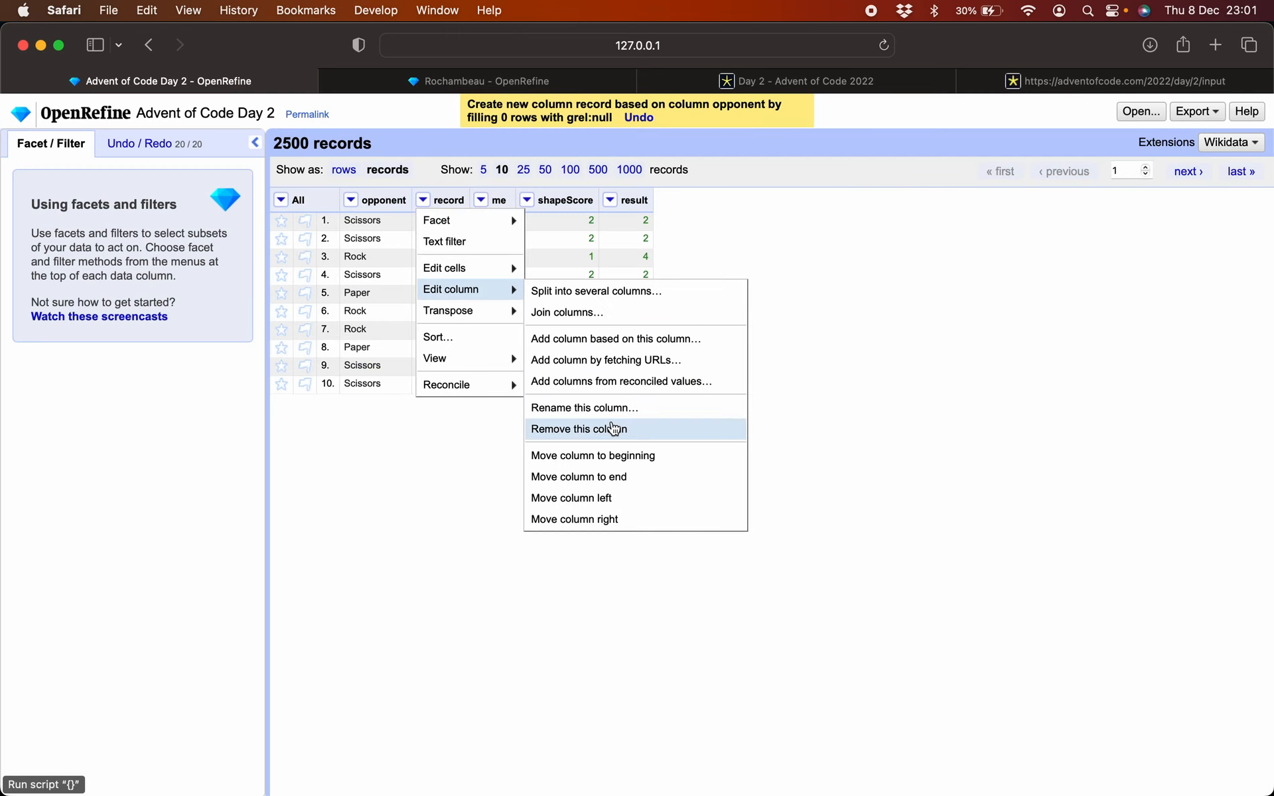
click(611, 455)
Step: Enter 1 in the record column's first cell and blank down the column
click(381, 219)
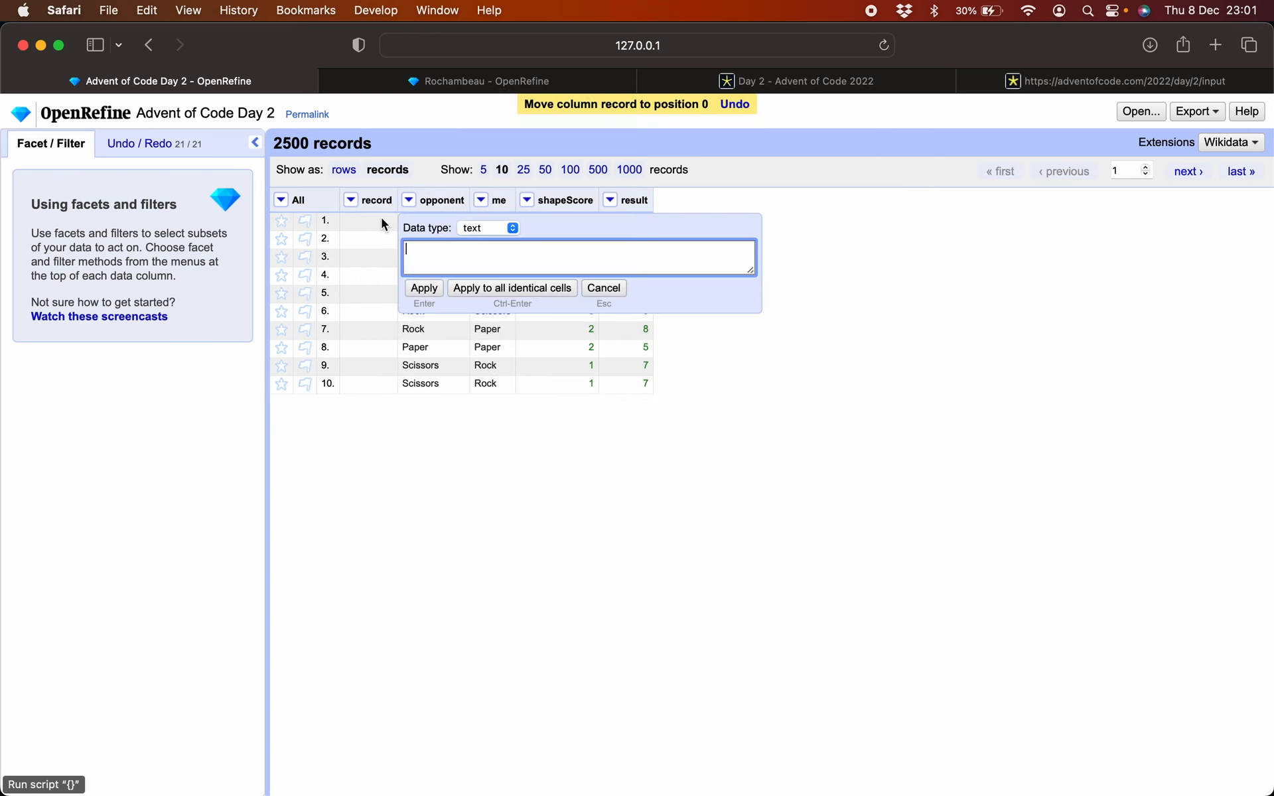
text(1)
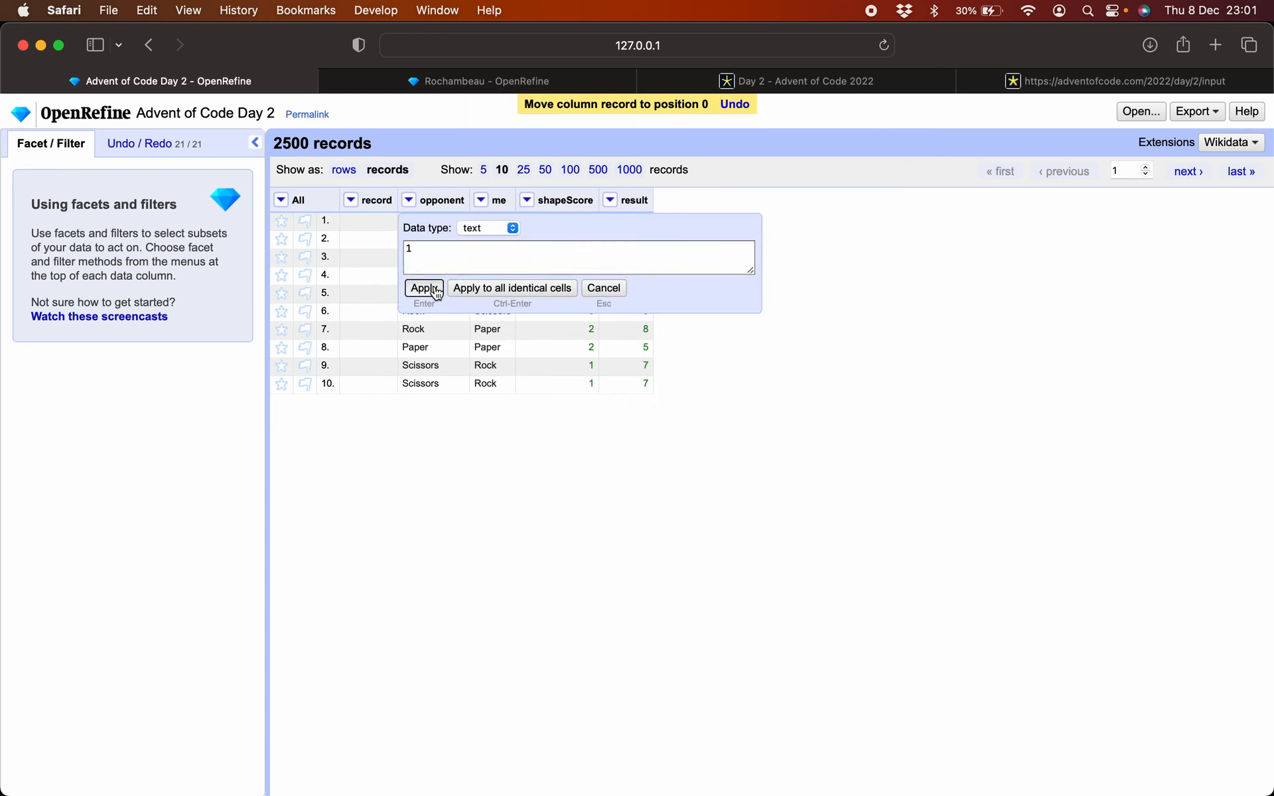
click(425, 288)
click(350, 200)
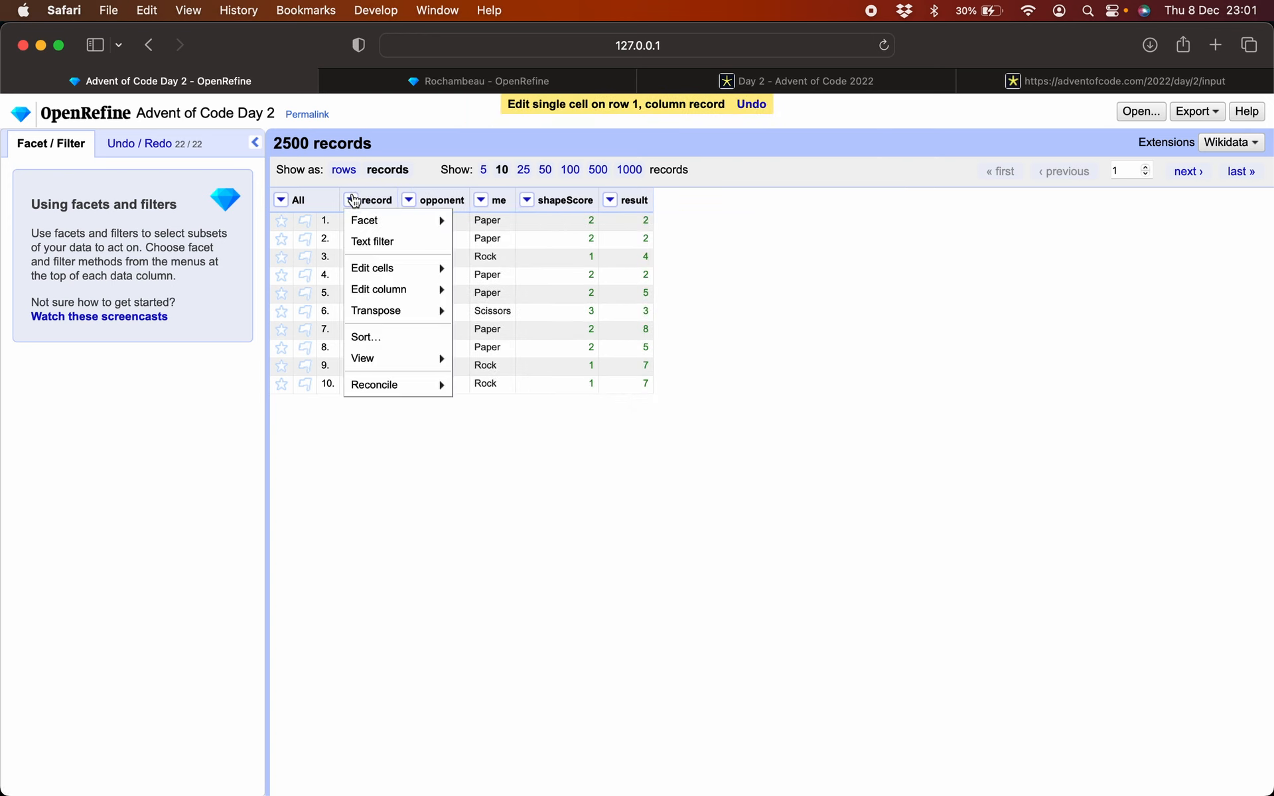
mouse_move(375, 267)
click(539, 342)
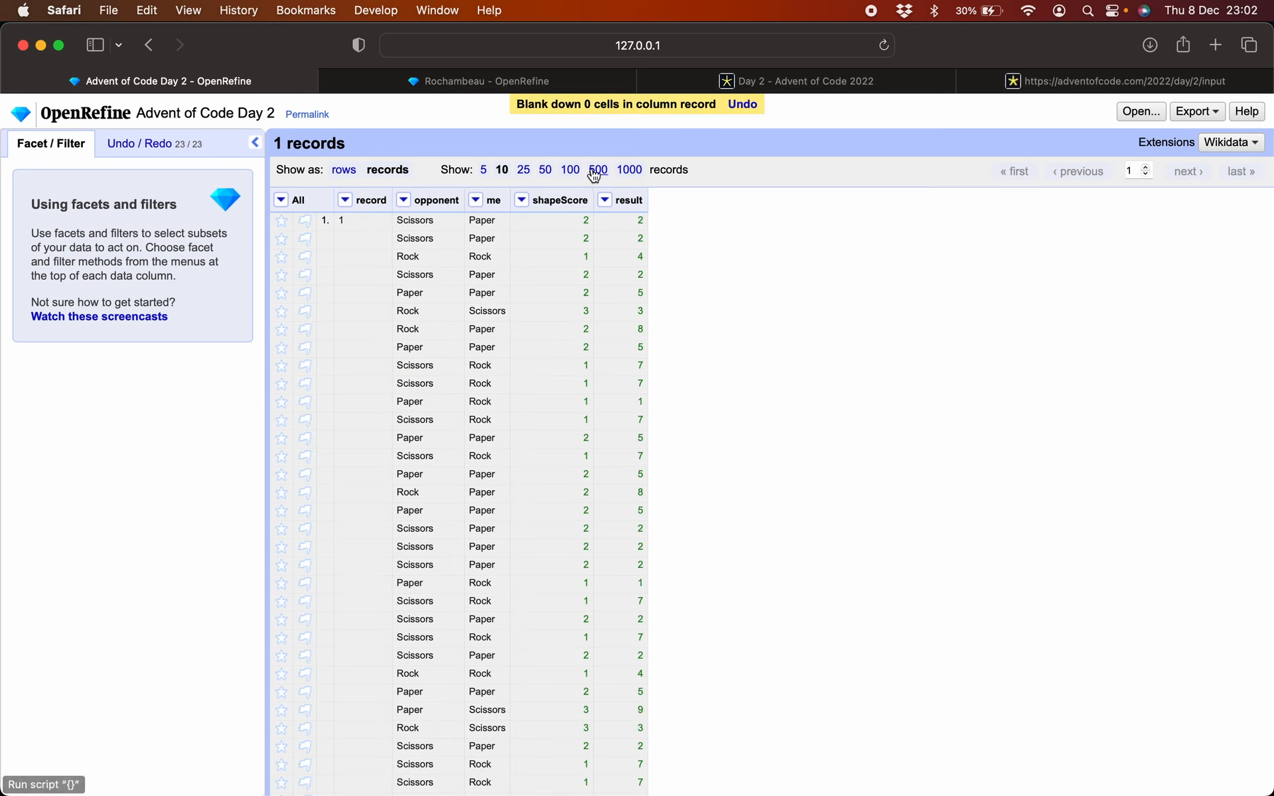
Step: Preview a transform on the result column with the expression row.record.cells.result.value.sum() to total all rounds
click(605, 200)
mouse_move(627, 269)
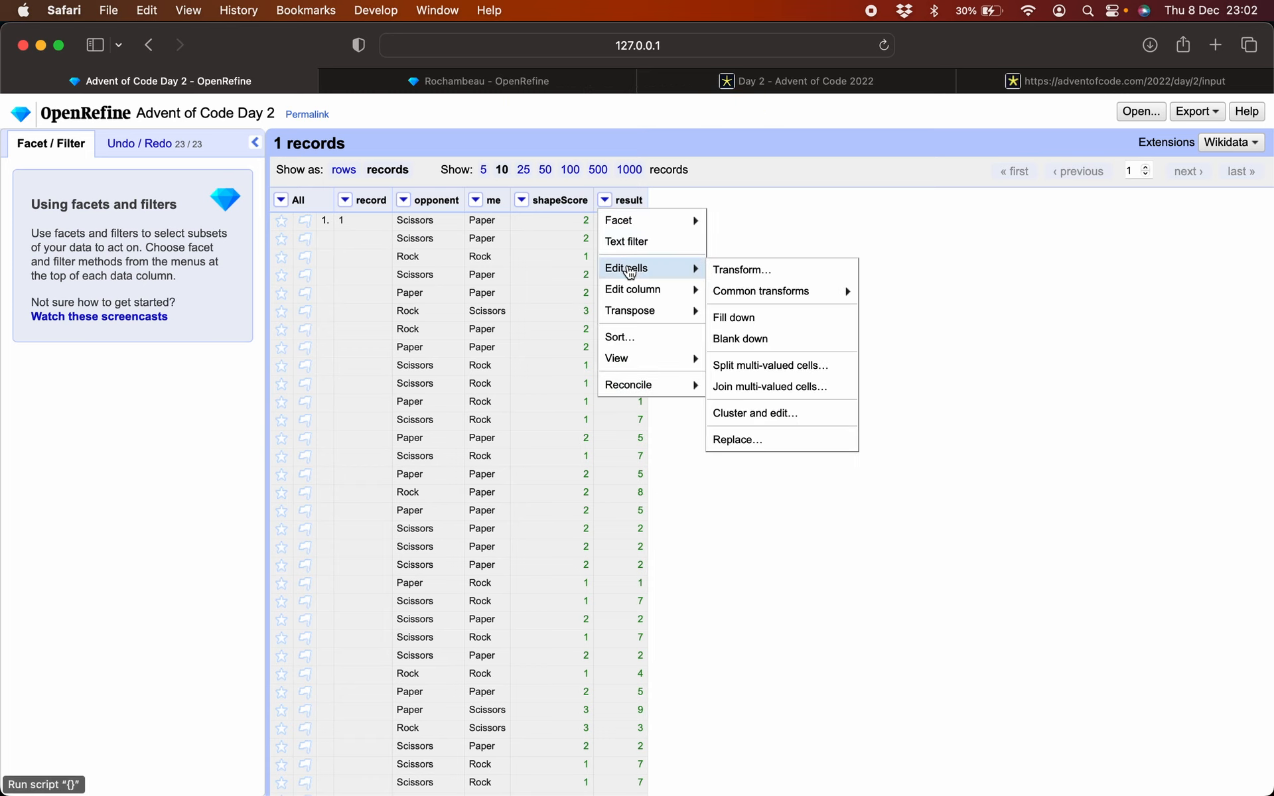
click(750, 270)
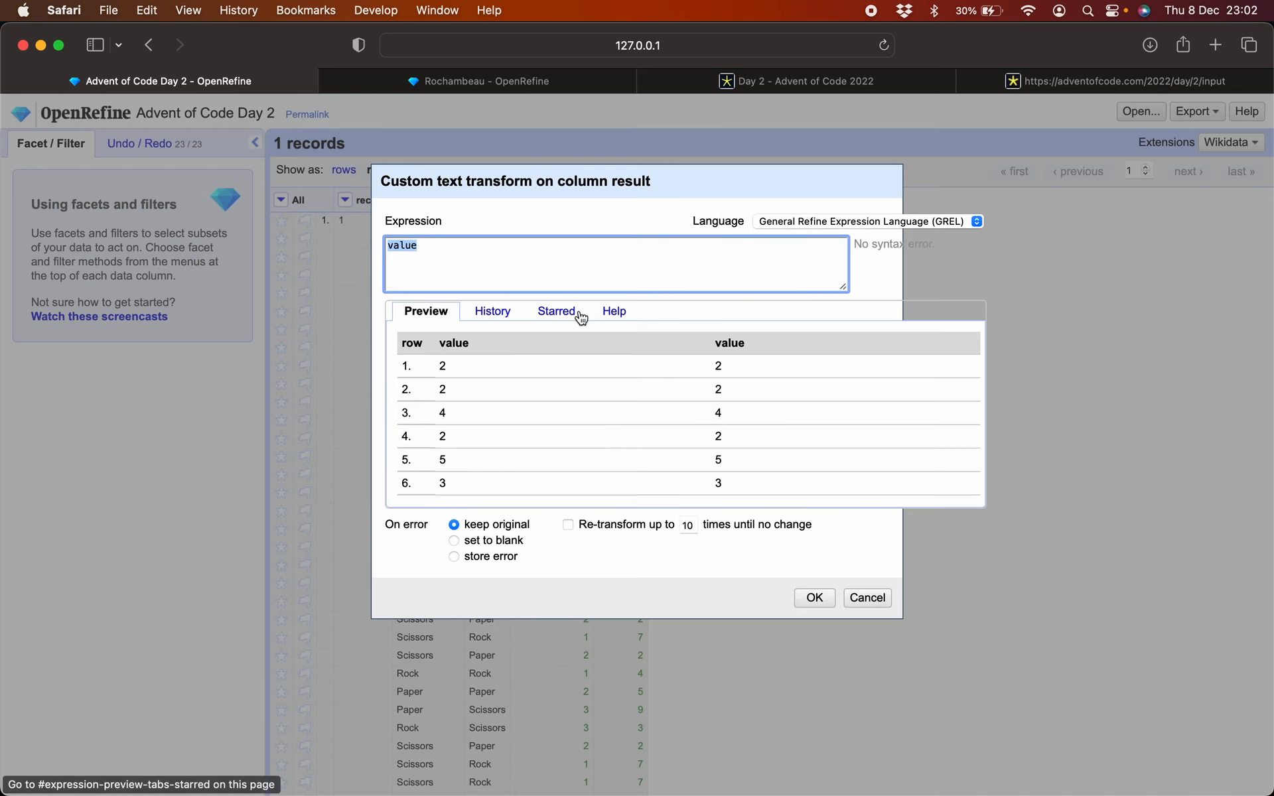
click(605, 313)
click(539, 274)
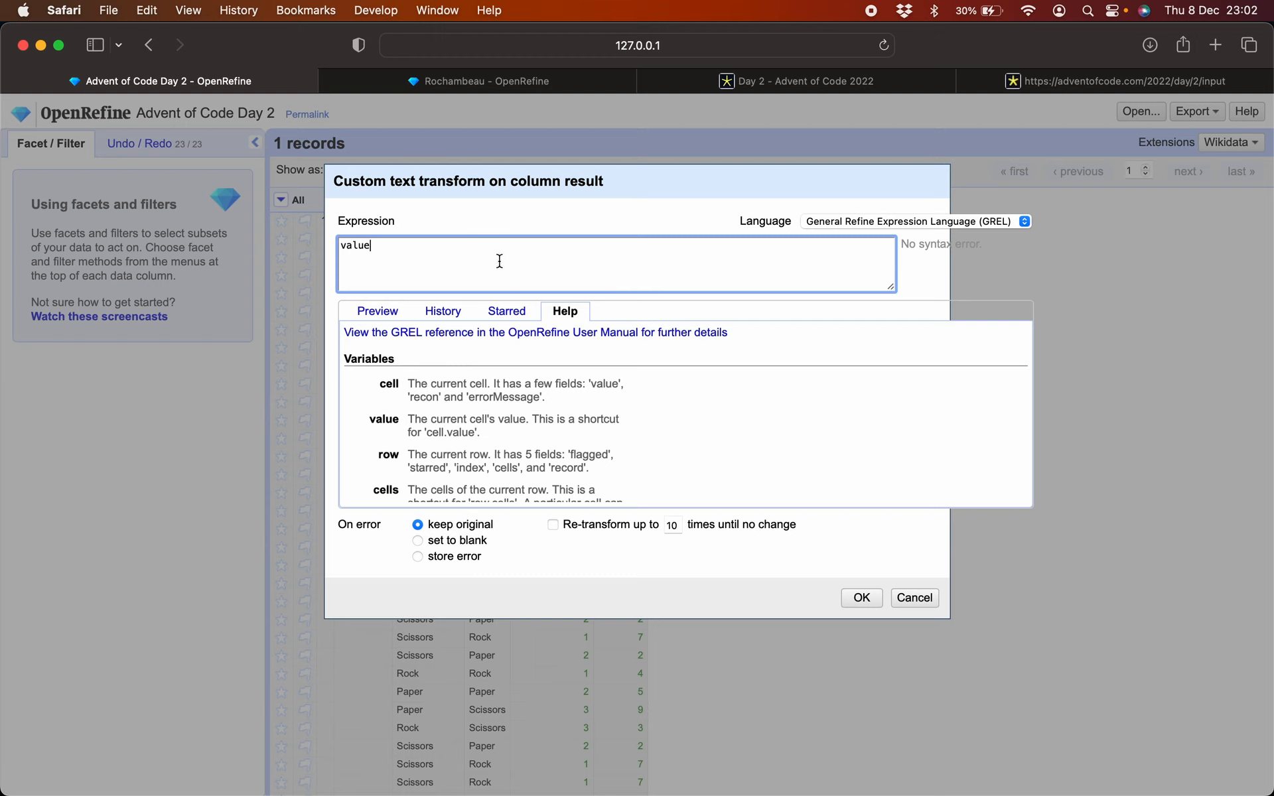
key(super+a)
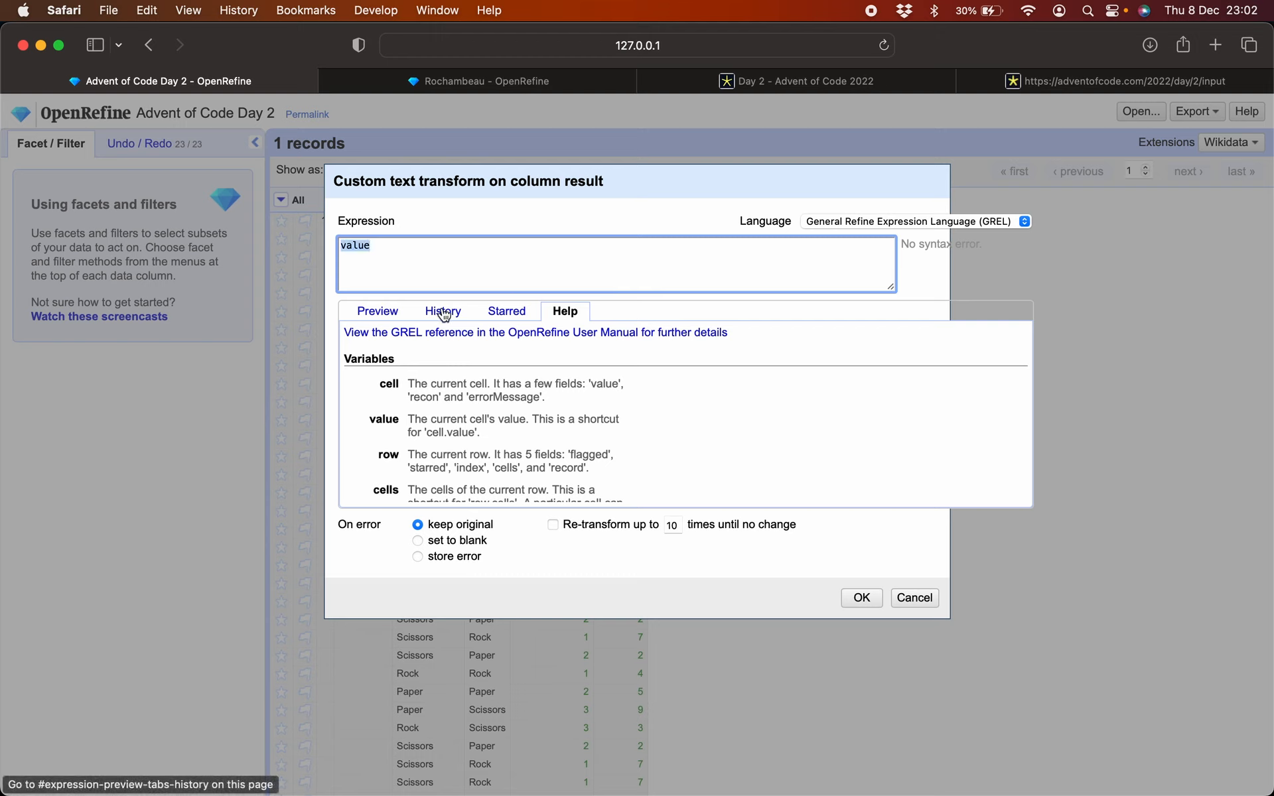
text(record.cells.)
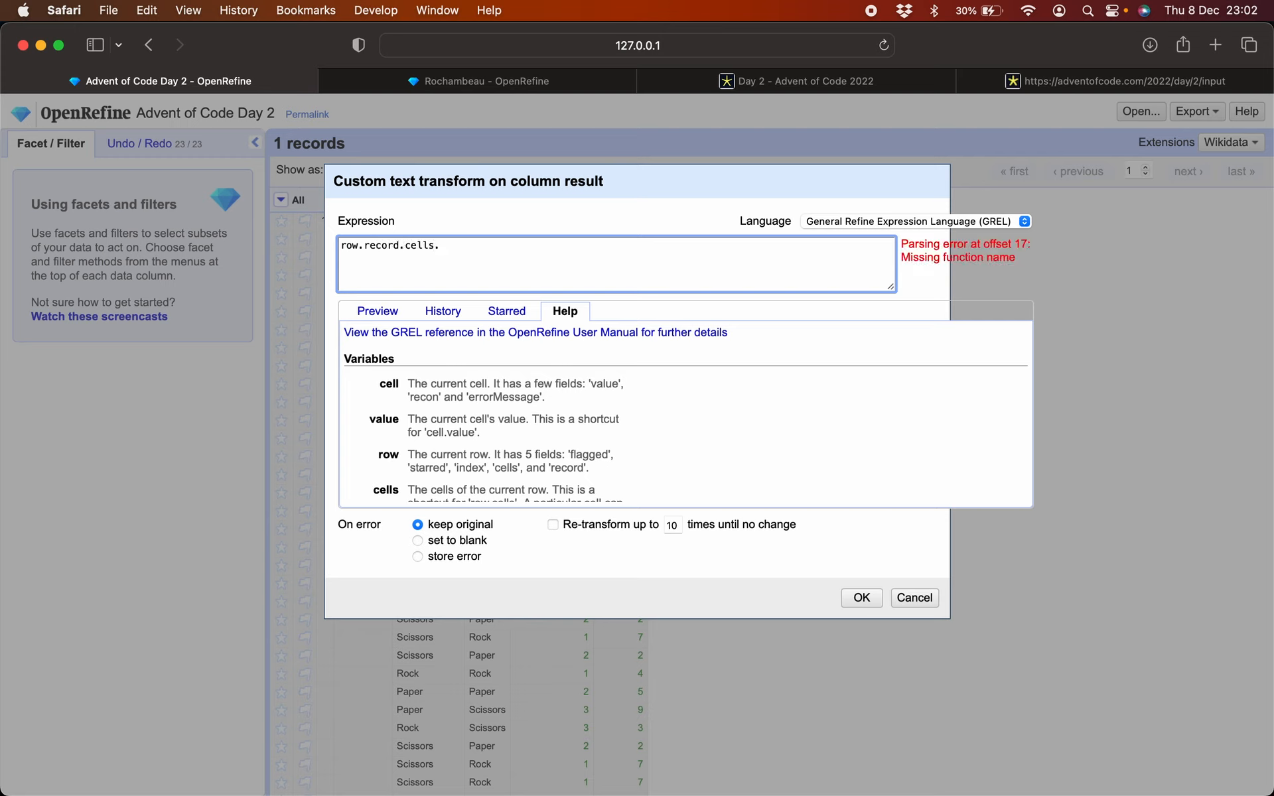
text(sult.sum())
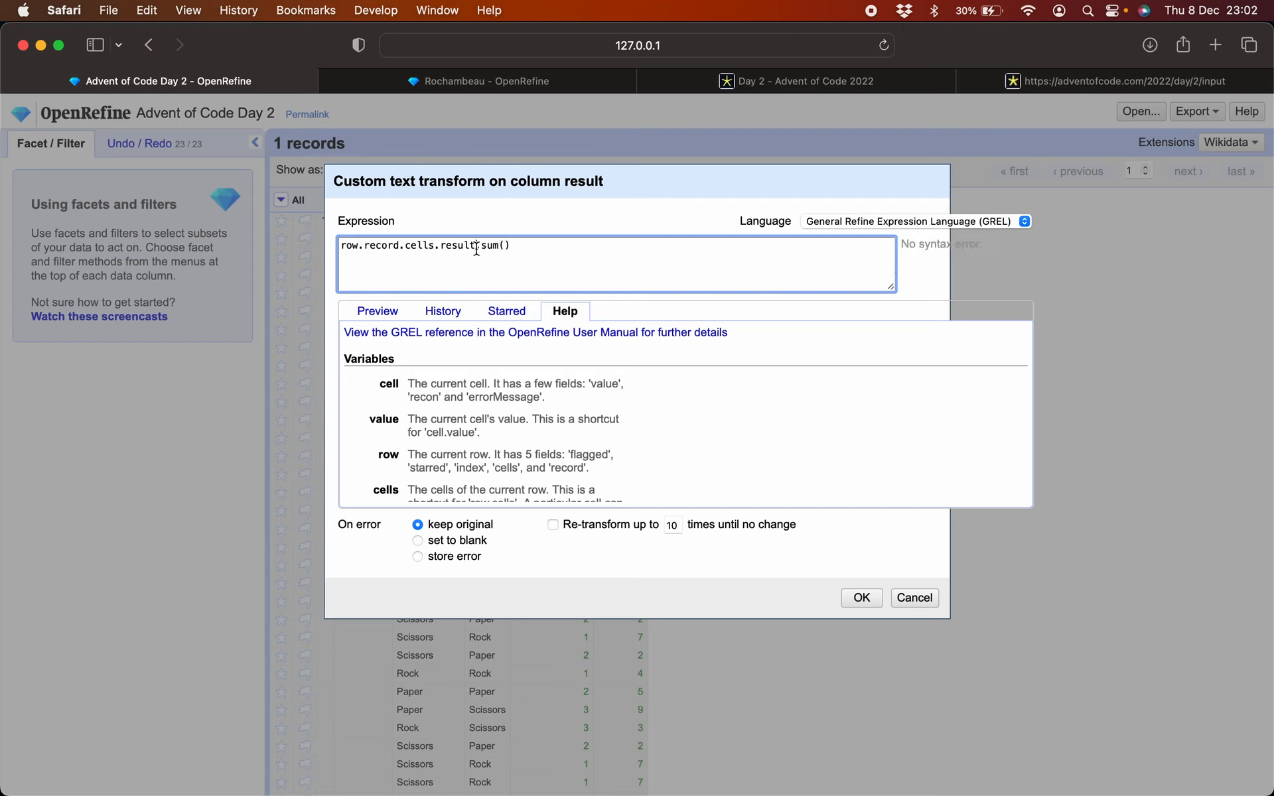
click(475, 245)
text(.value)
click(370, 315)
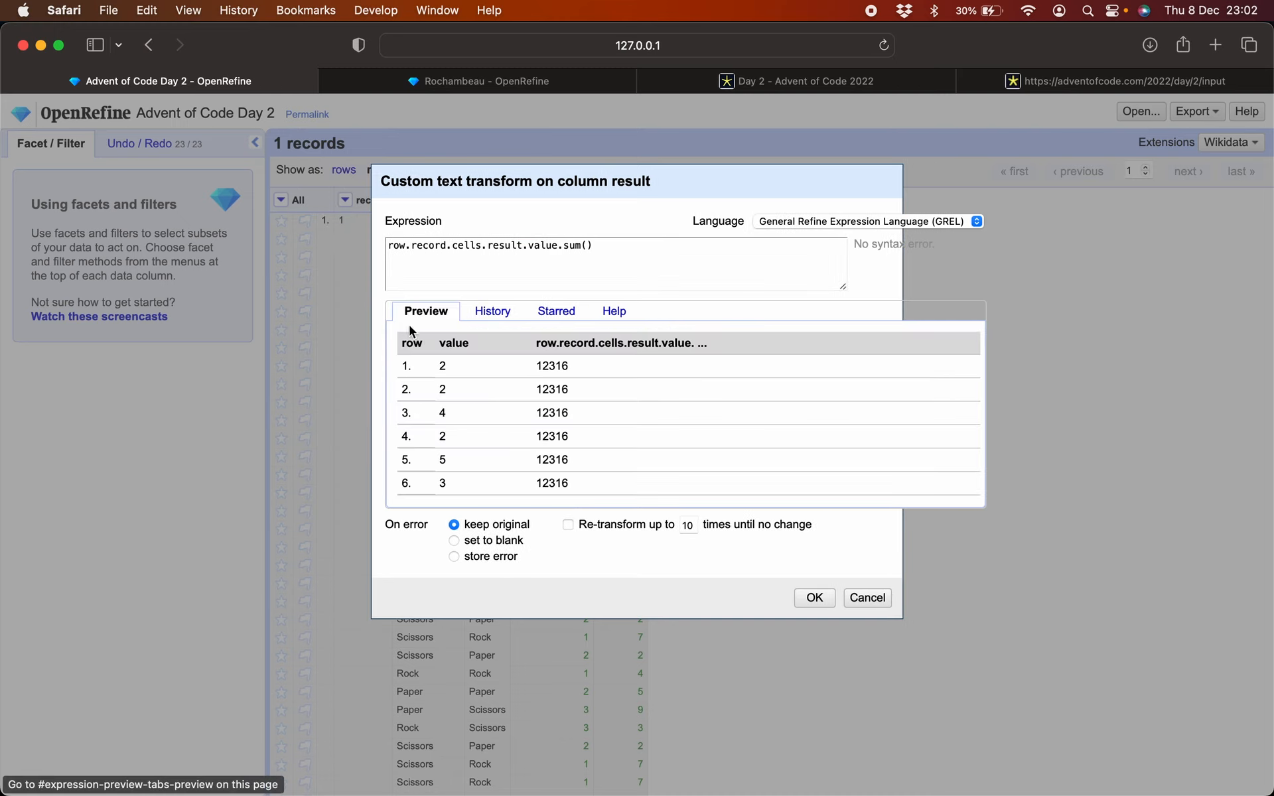
drag(551, 367, 576, 370)
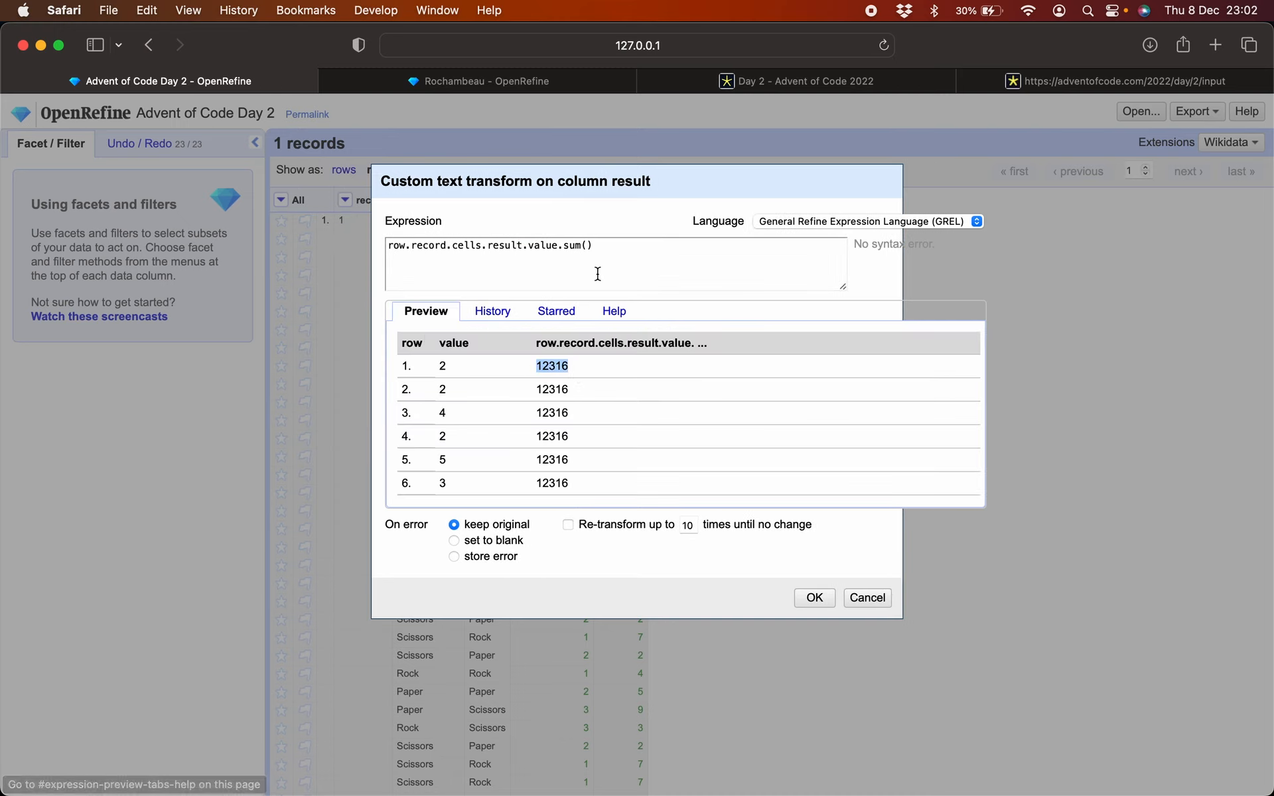
Step: Compare the previewed total with the Part Two answer on the Advent of Code page, and cancel the transform in OpenRefine
click(787, 83)
scroll(498, 405, down, 2)
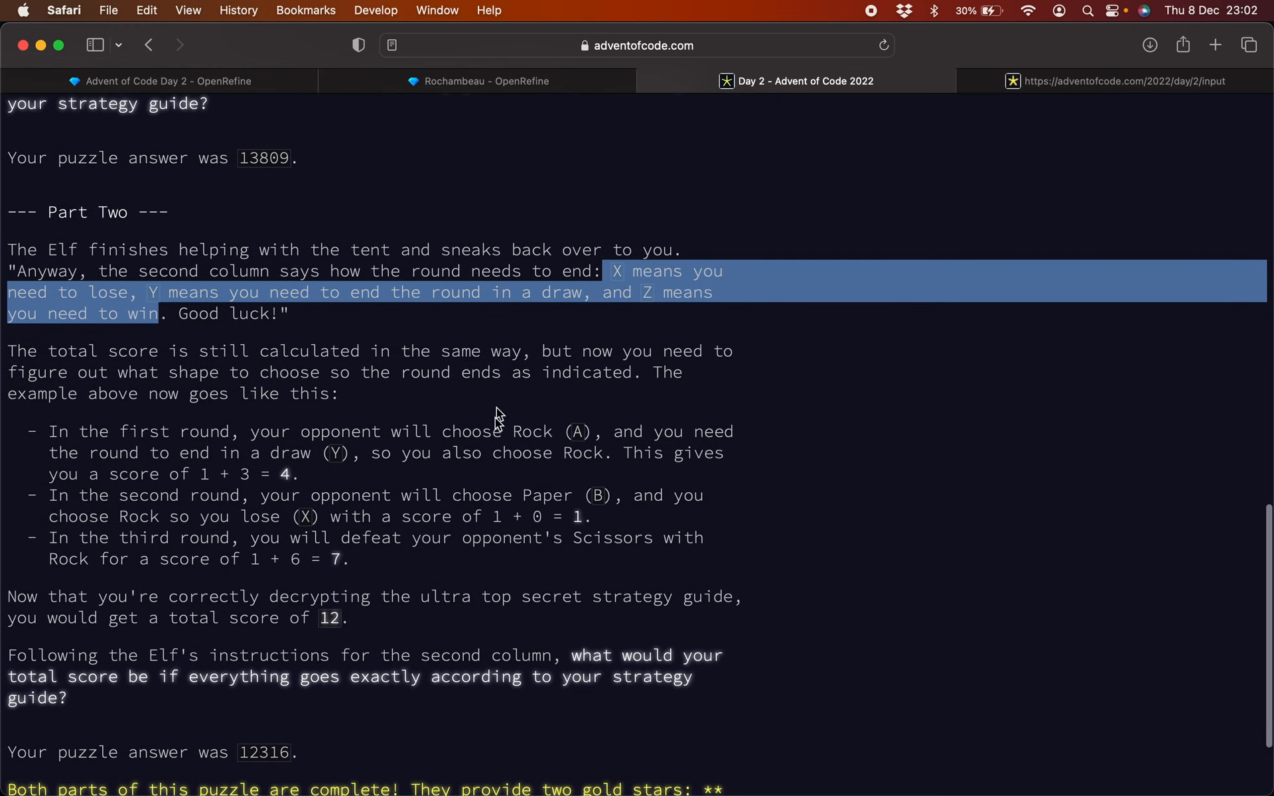
scroll(219, 647, down, 3)
drag(240, 636, 8, 640)
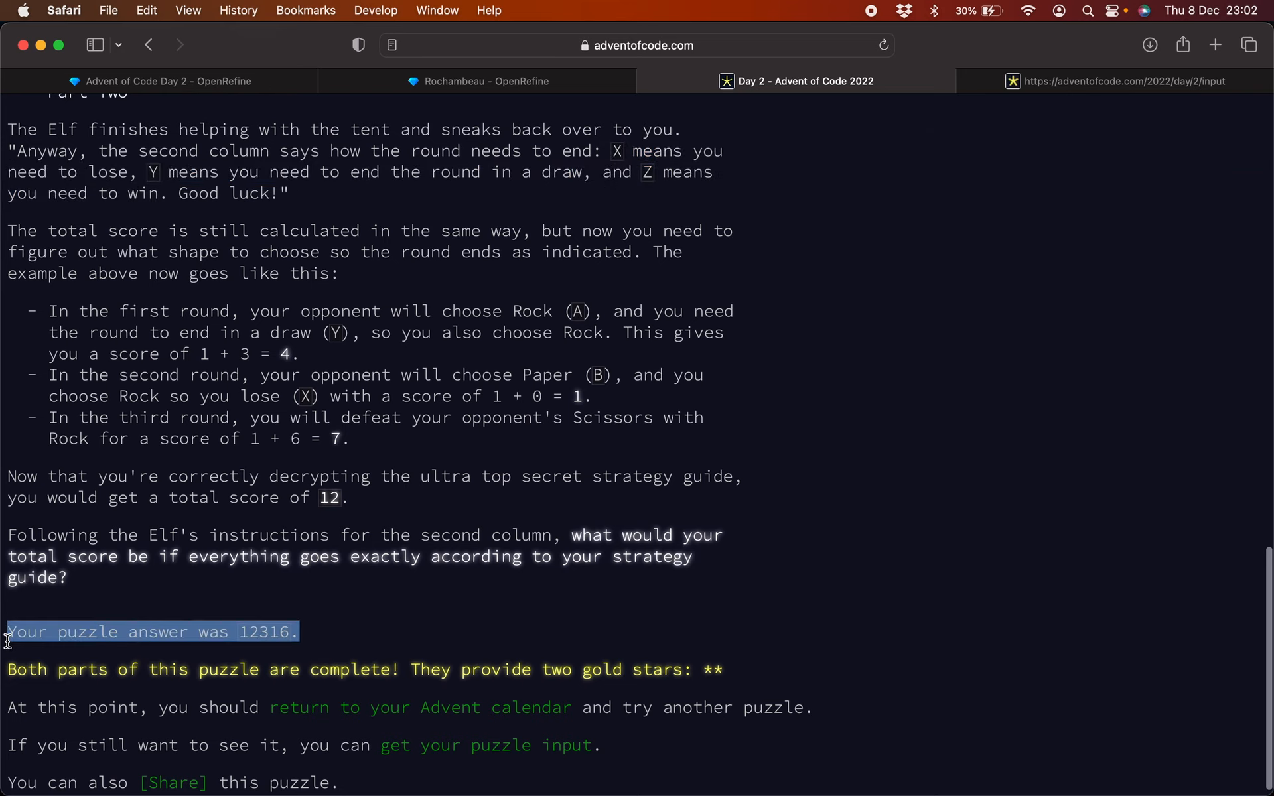
click(210, 79)
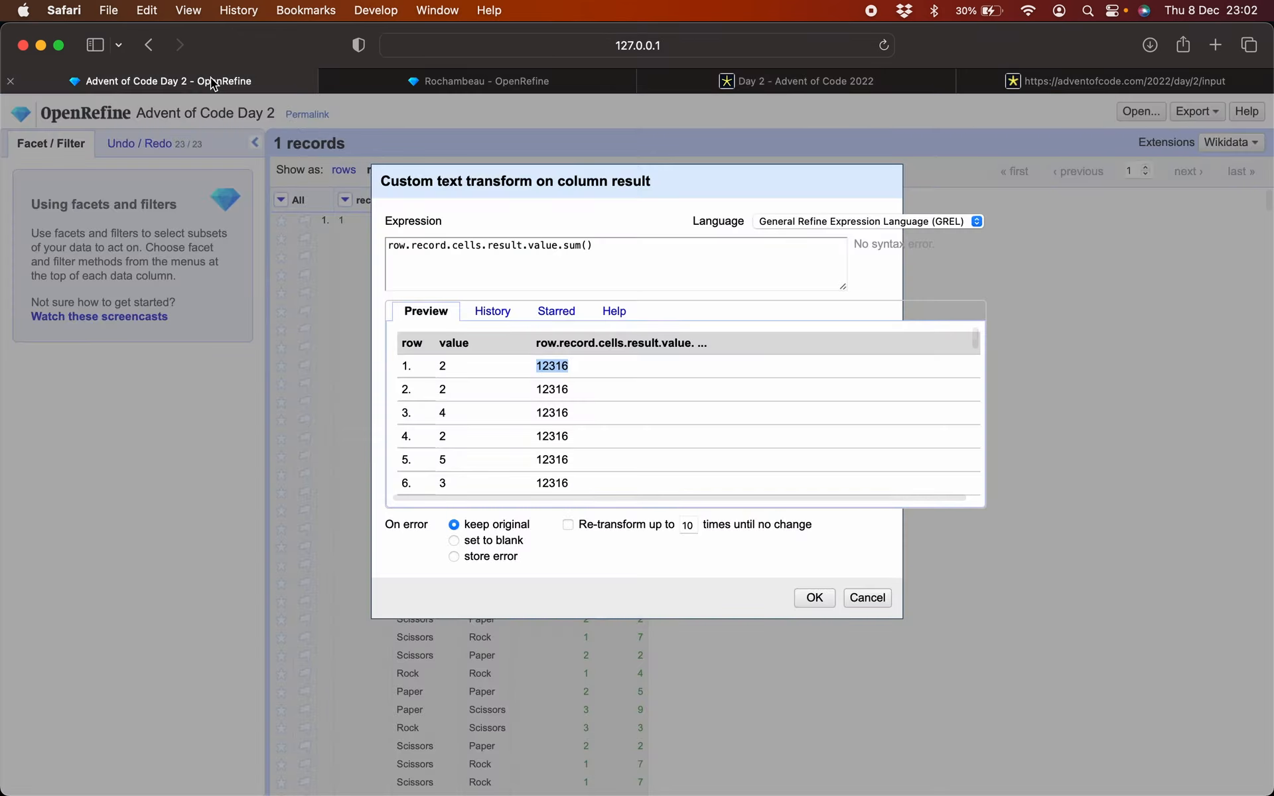
click(858, 599)
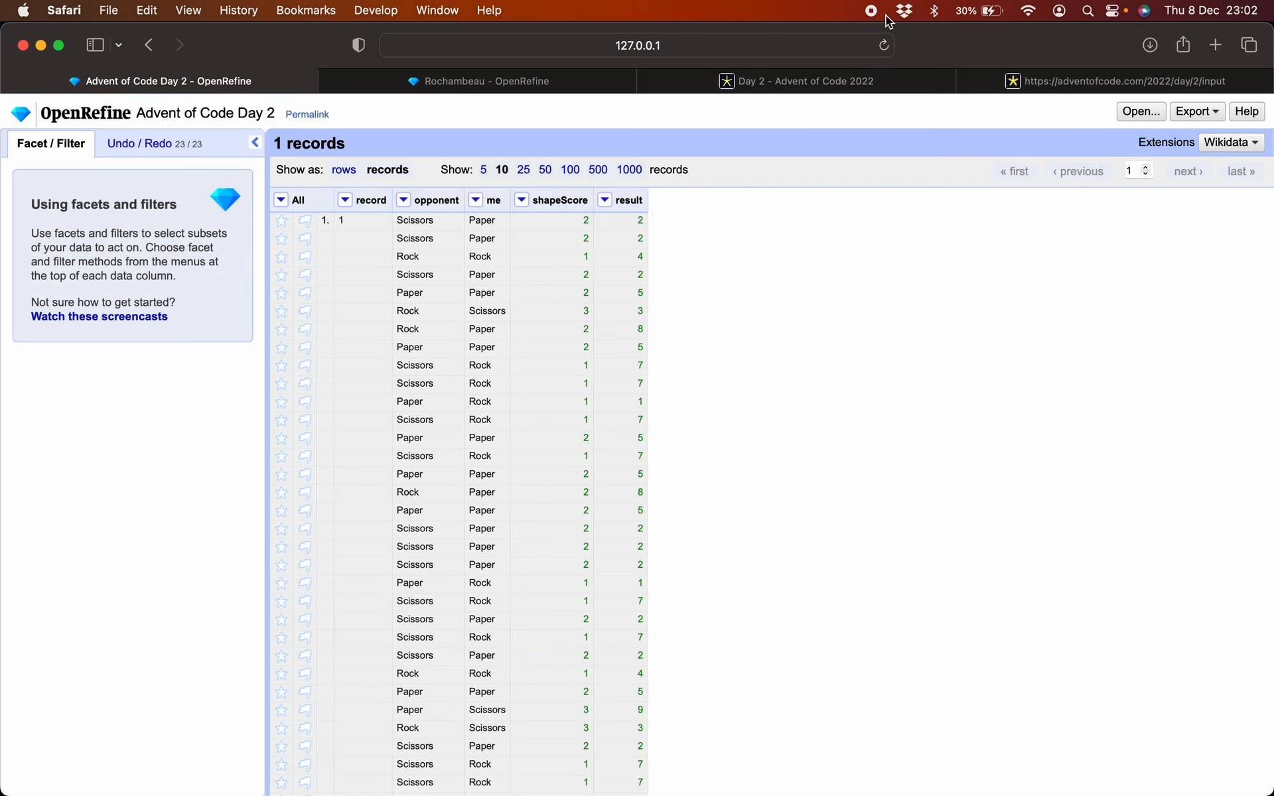